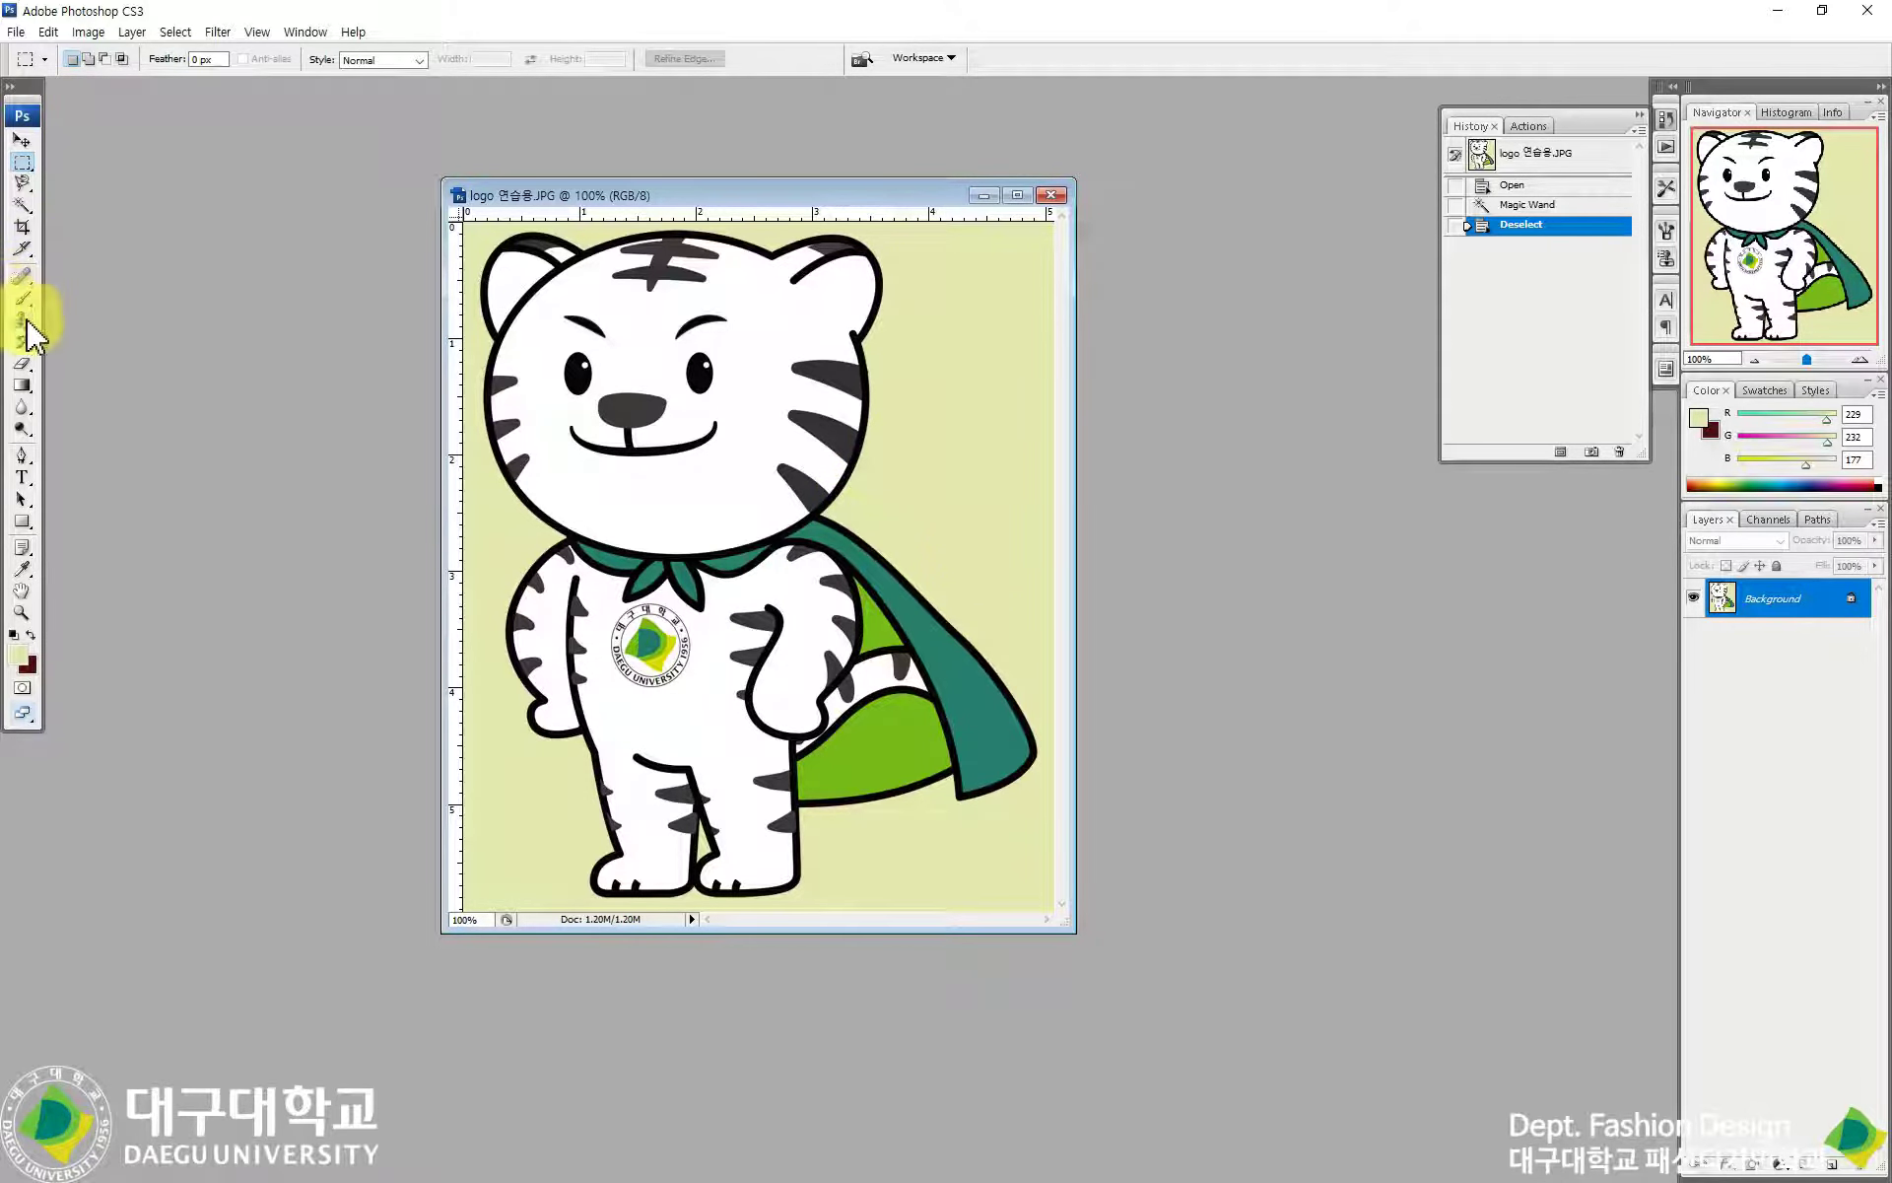
Step: Try clearing the pale green area around the tiger on the Background layer using a Magic Wand selection, and undo the clearing
left_click(24, 205)
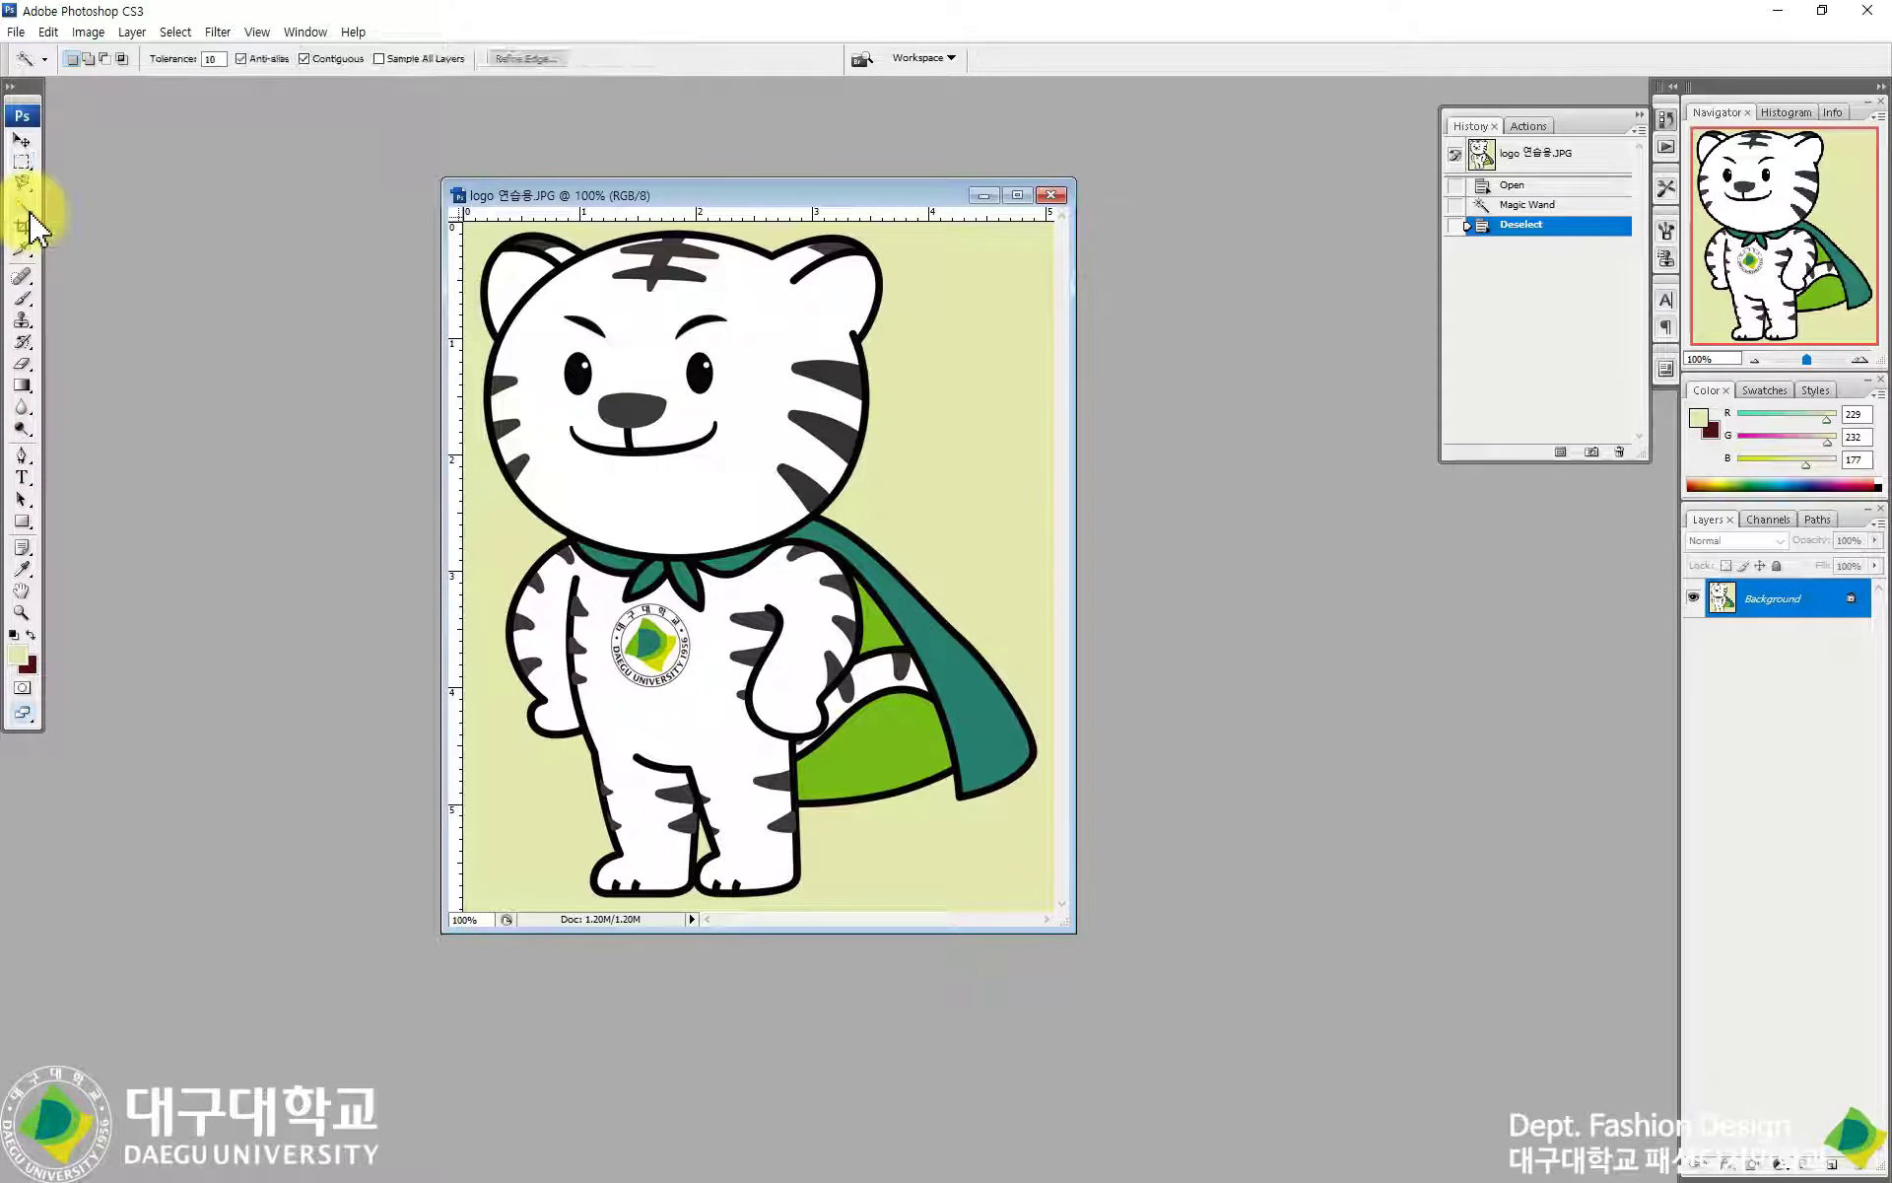
left_click(1013, 359)
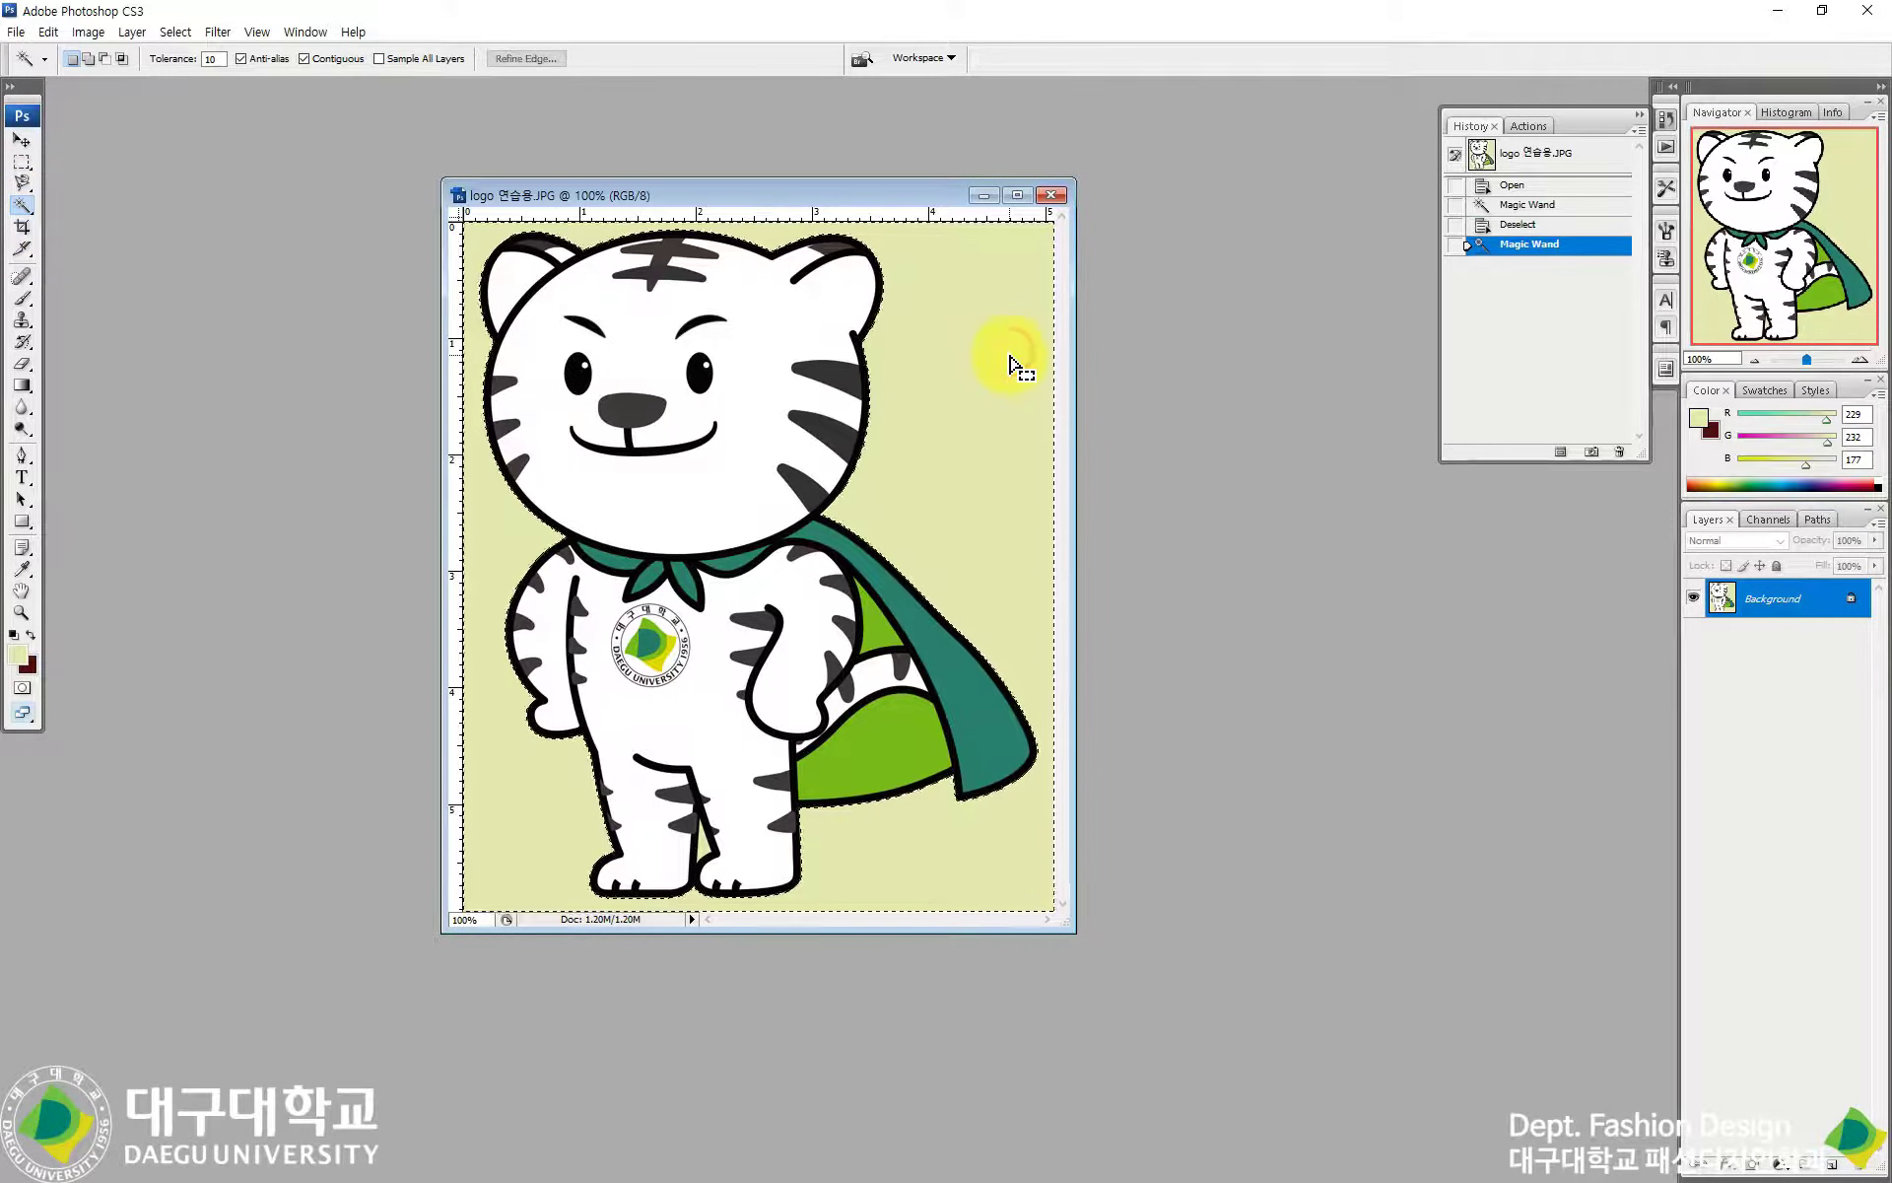
key("Delete")
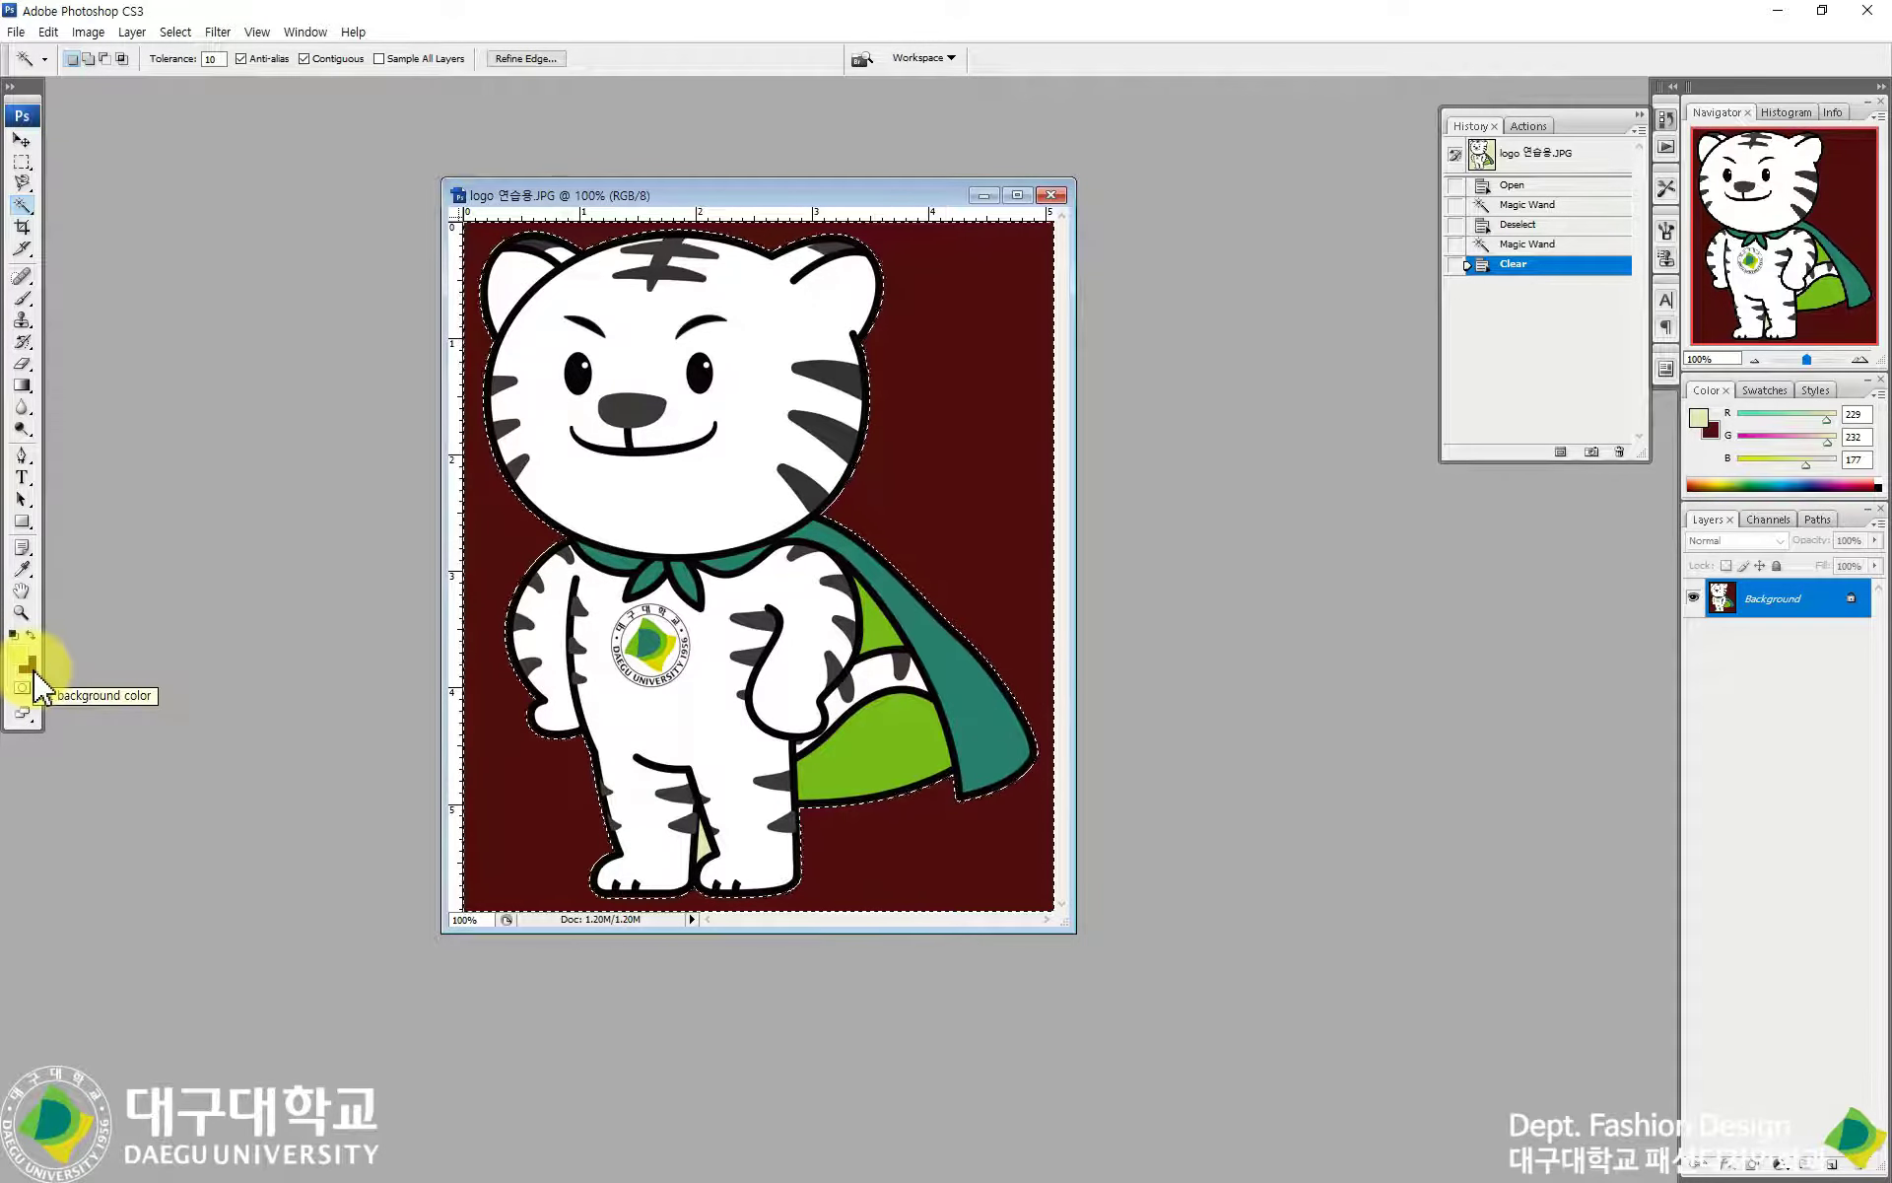
key("ctrl+z")
left_click(982, 397)
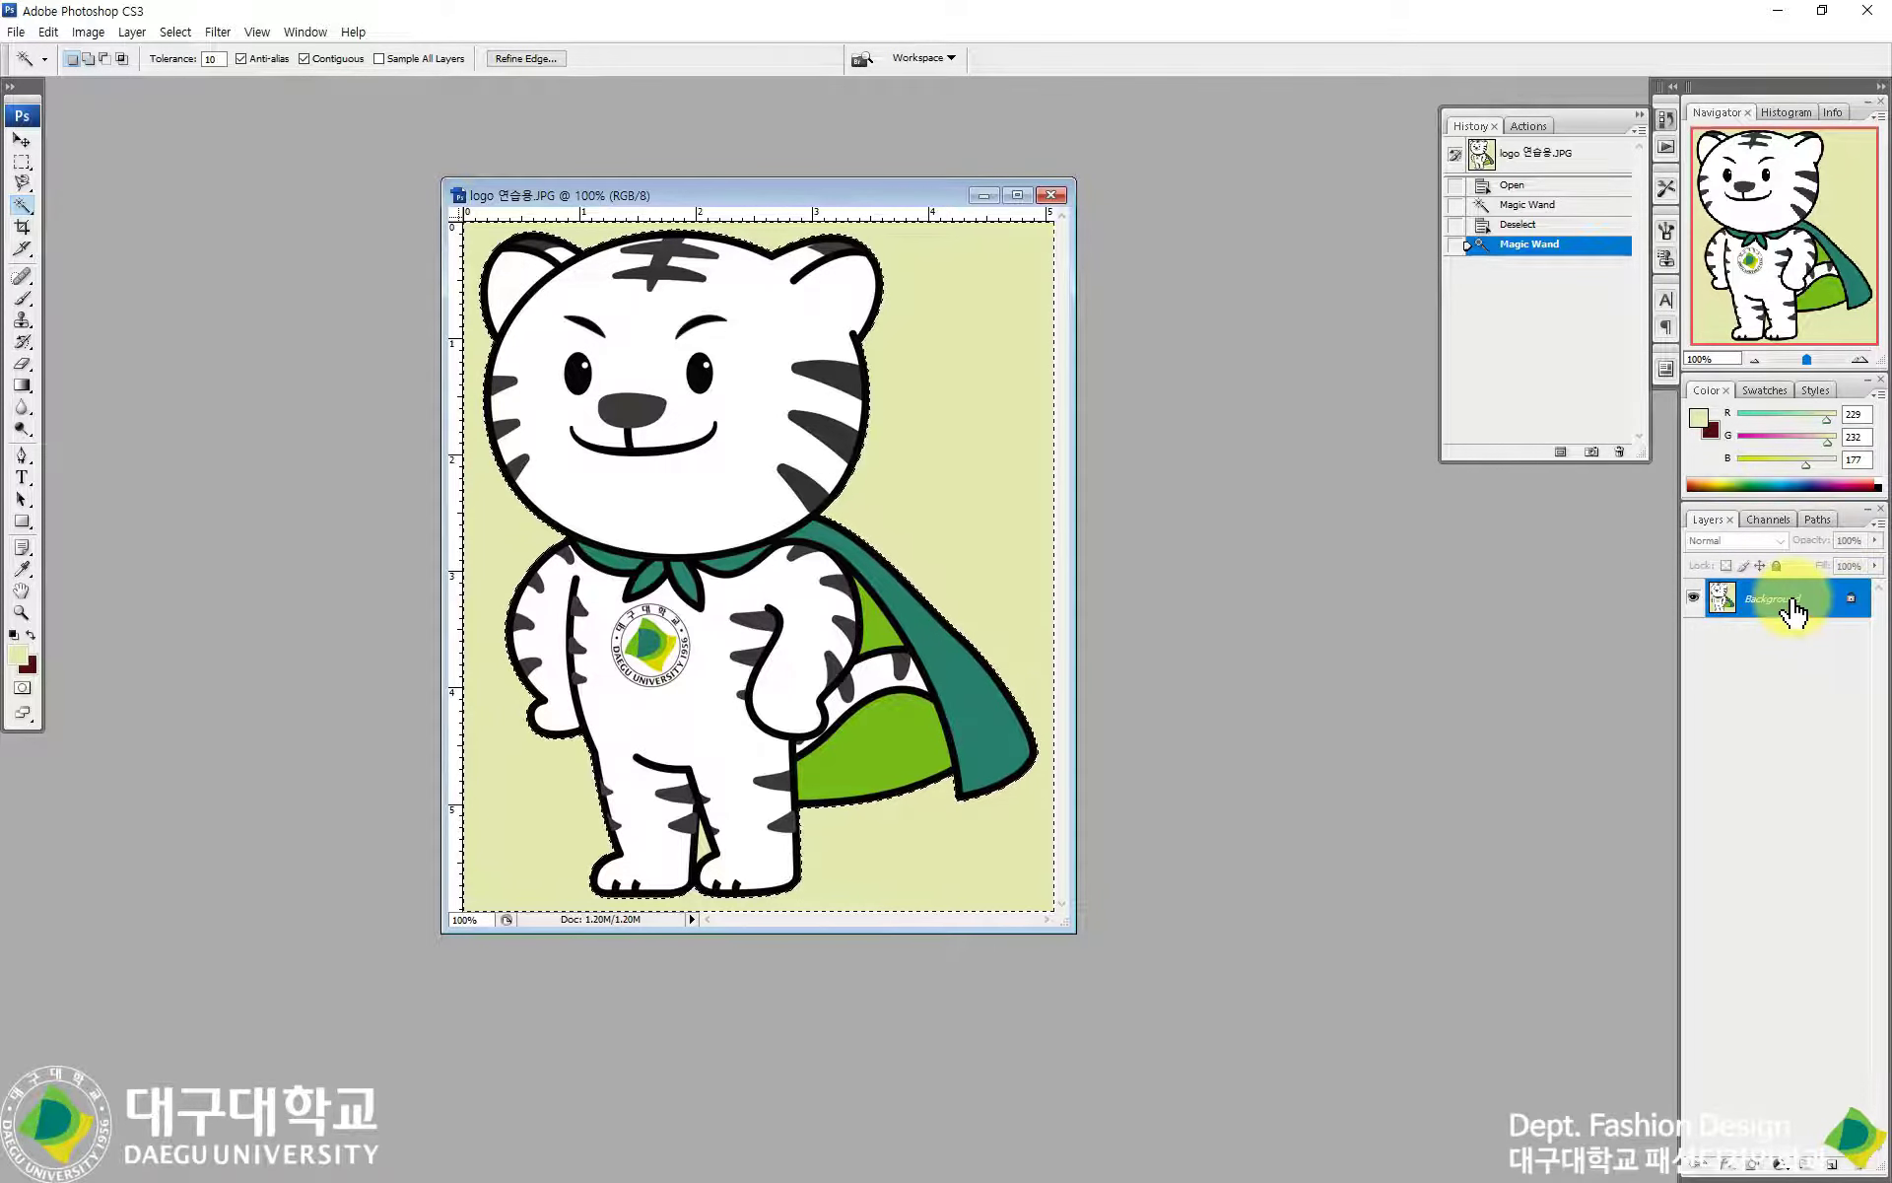
Step: Duplicate the Background layer, hide the original layer, and toggle the copy's visibility off and on to check it
left_click_drag(1794, 609, 1819, 1158)
left_click(1694, 637)
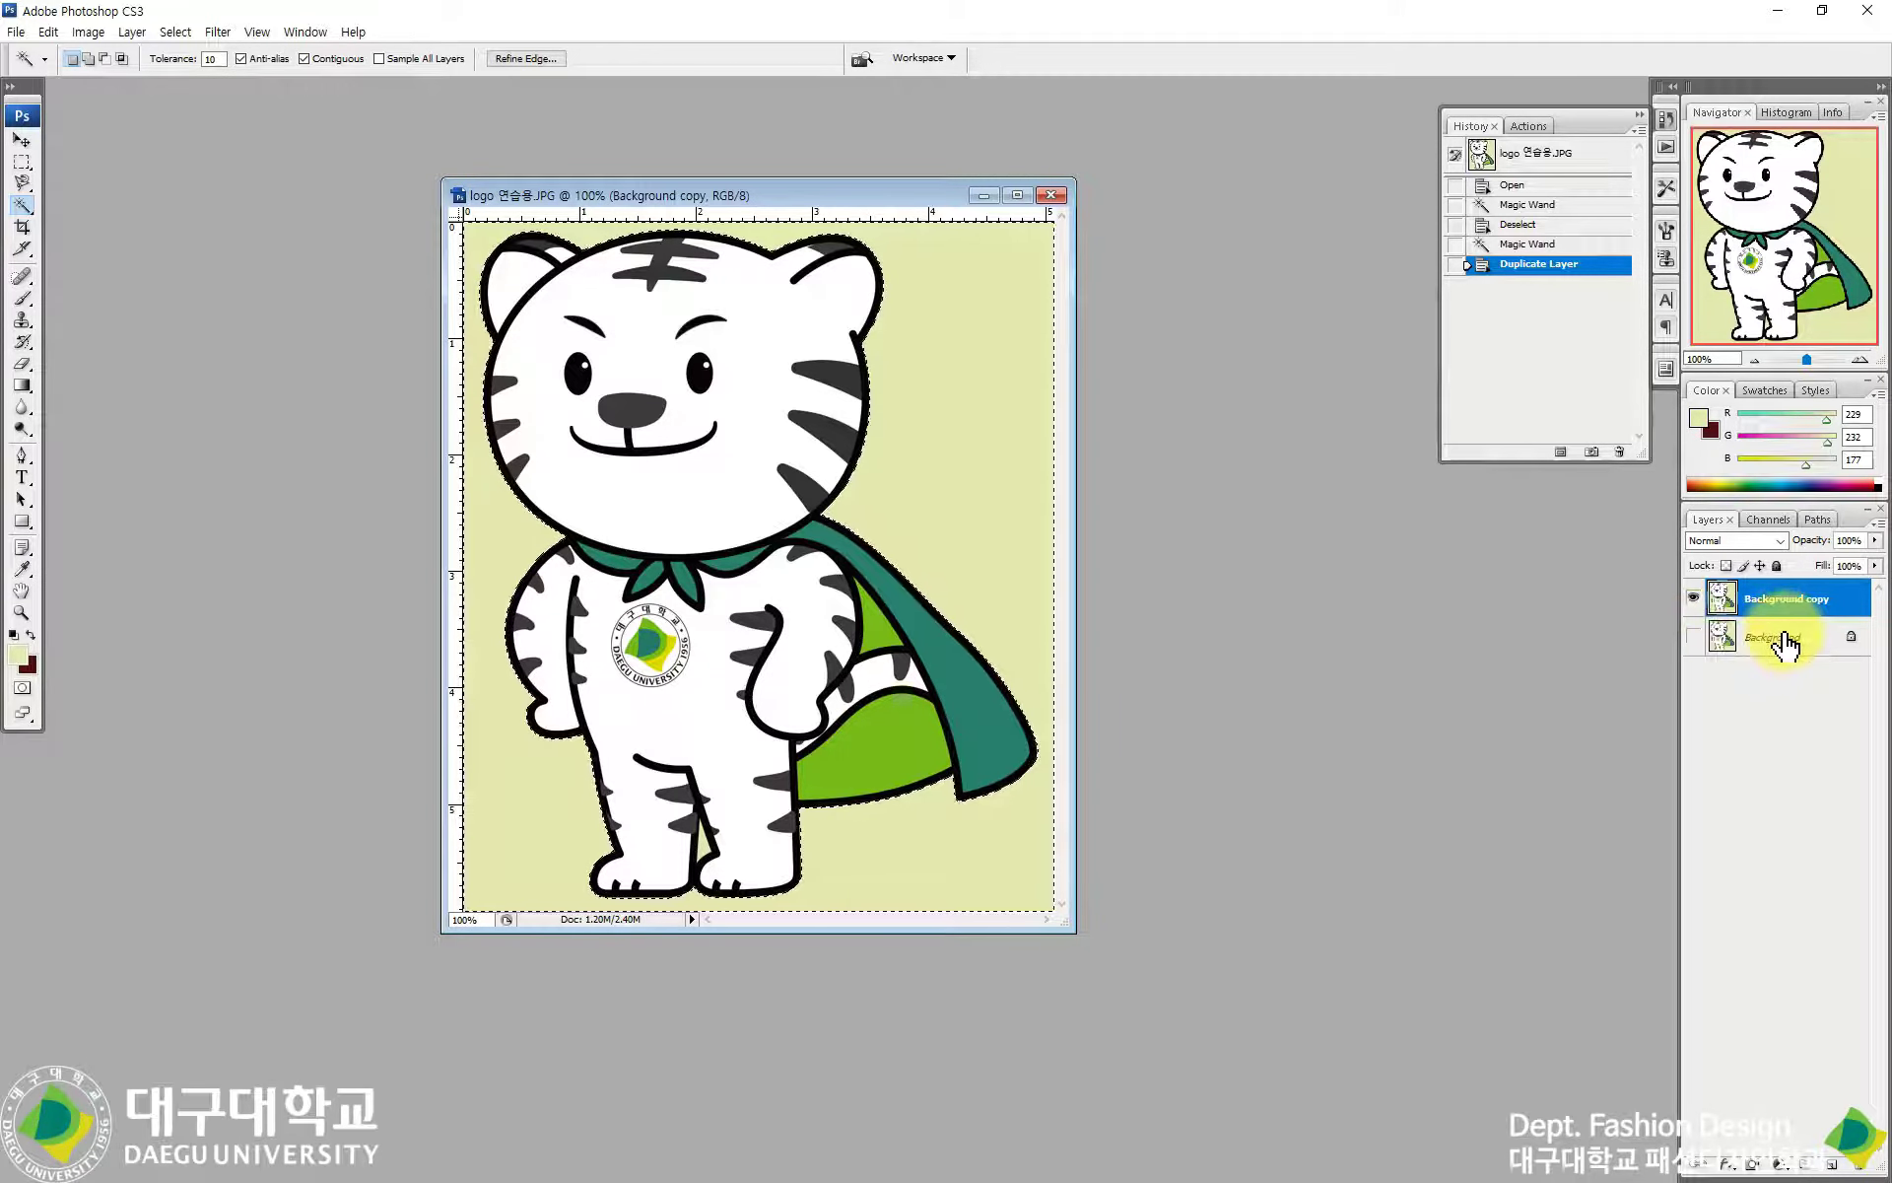
left_click(1689, 599)
left_click(1690, 600)
left_click(1689, 599)
left_click(1689, 599)
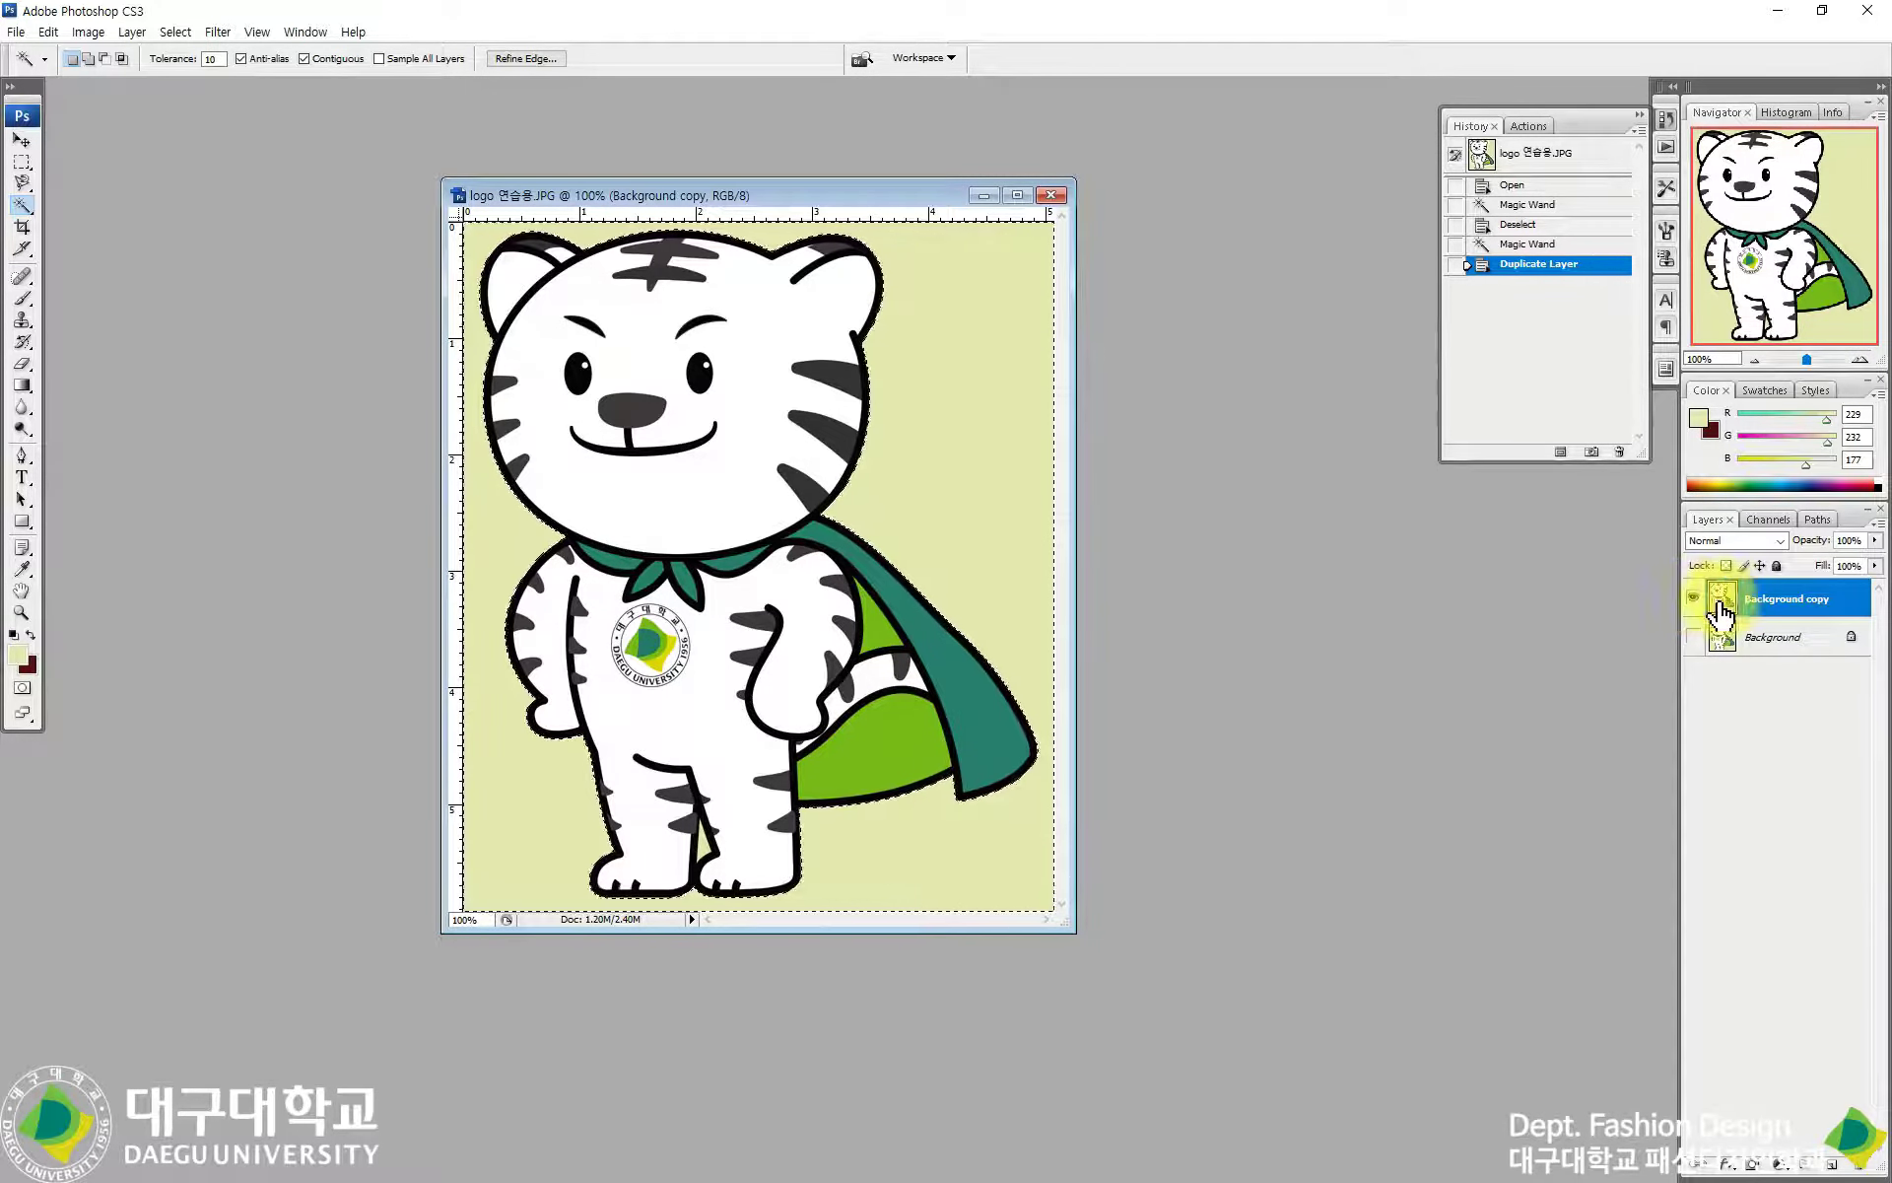
Step: Try deleting the pale green area from the Background copy layer with a fresh Magic Wand selection, and undo the deletion
key("ctrl+d")
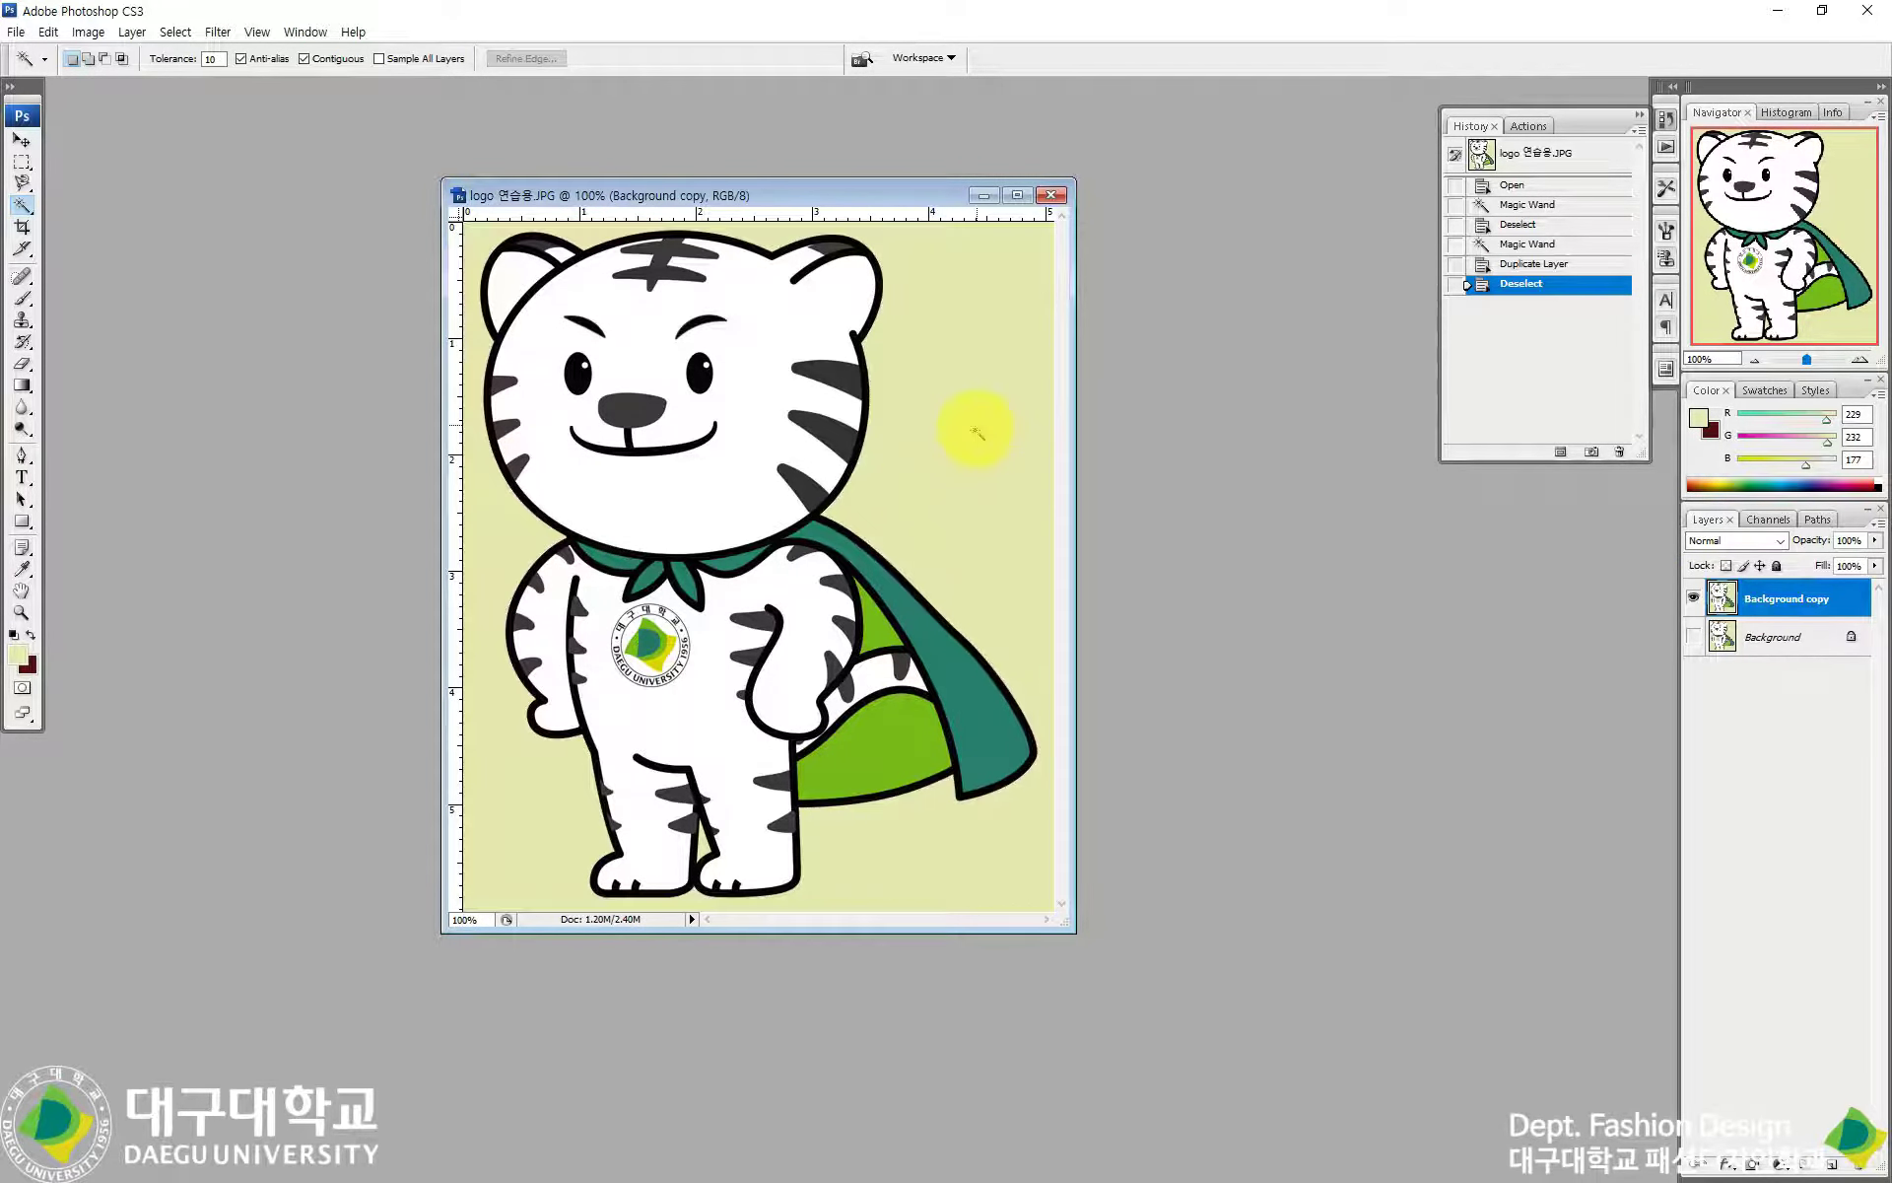
left_click(978, 425)
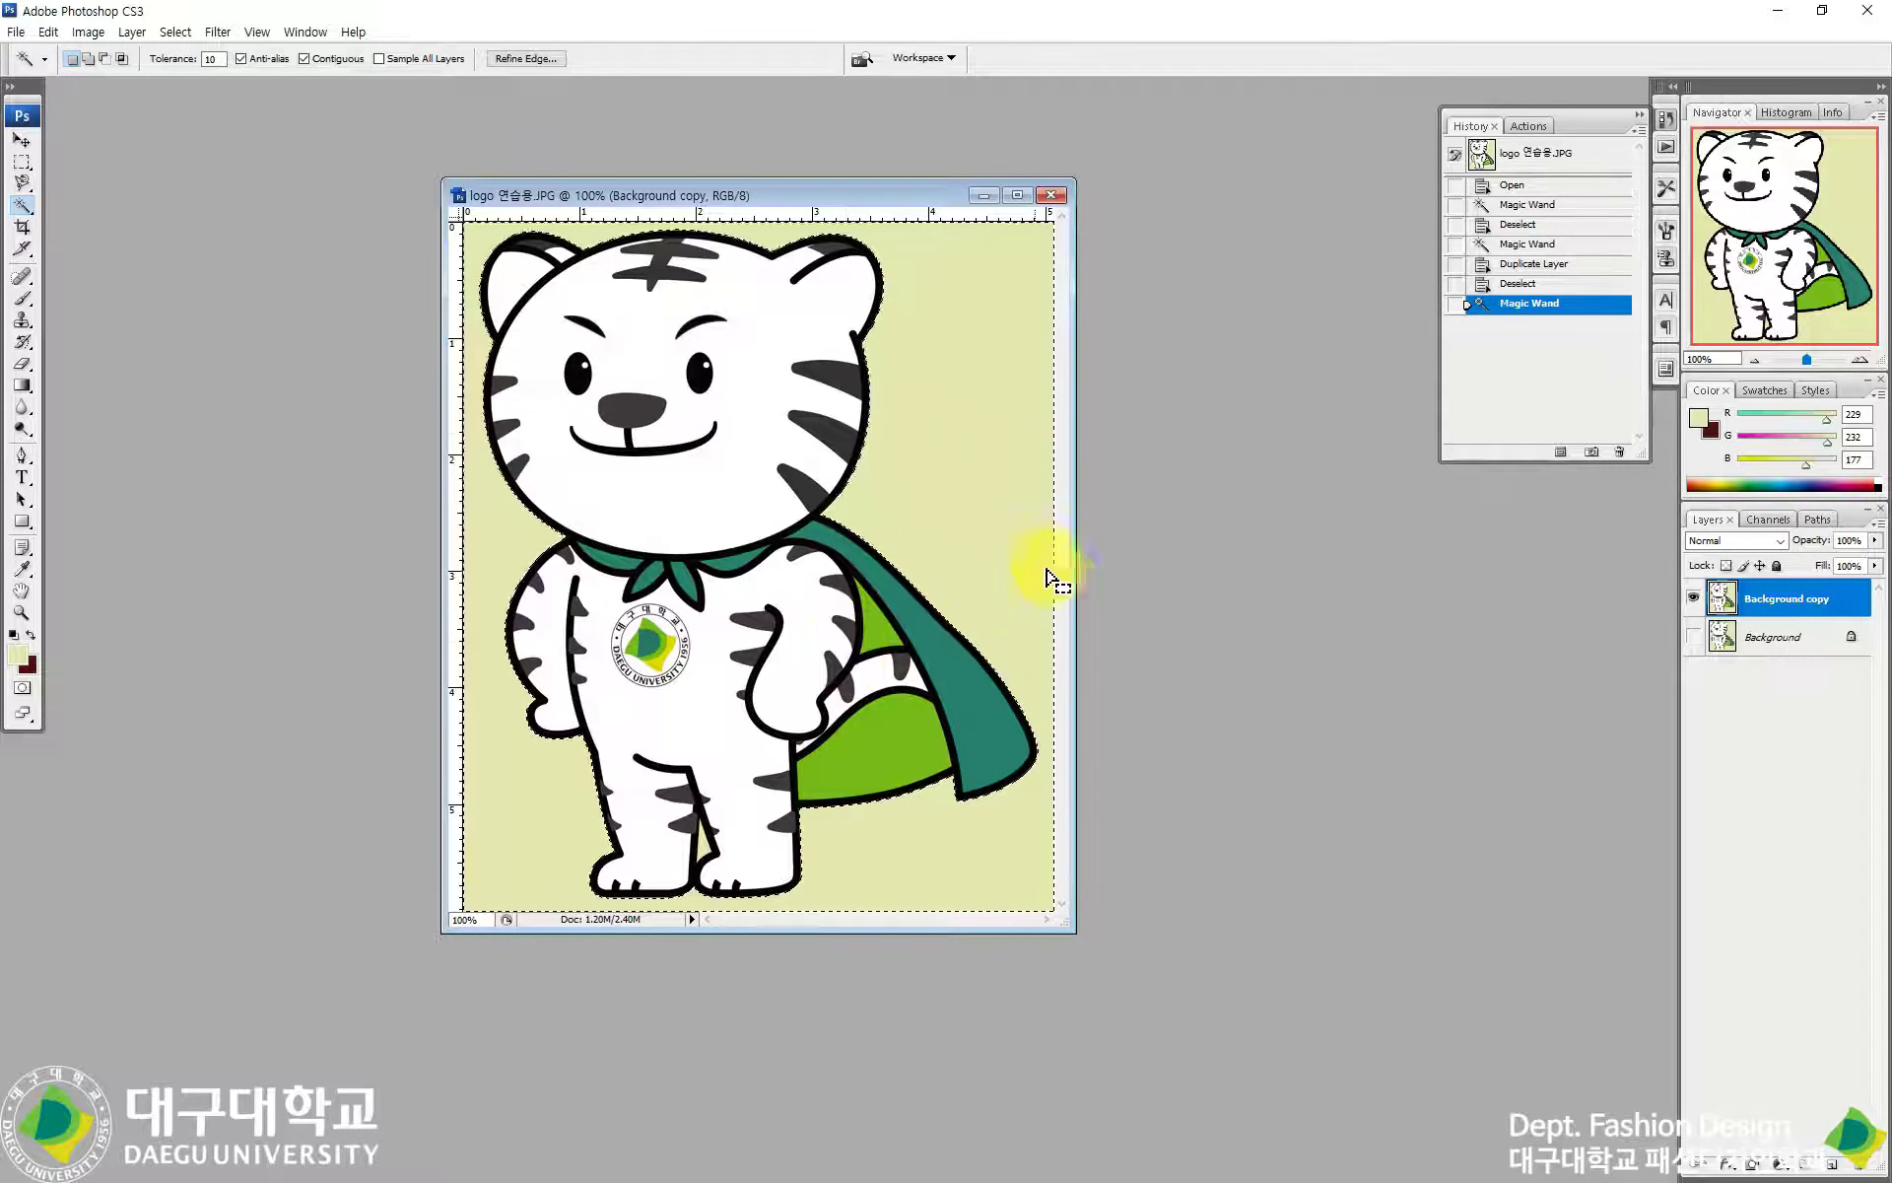
key("Delete")
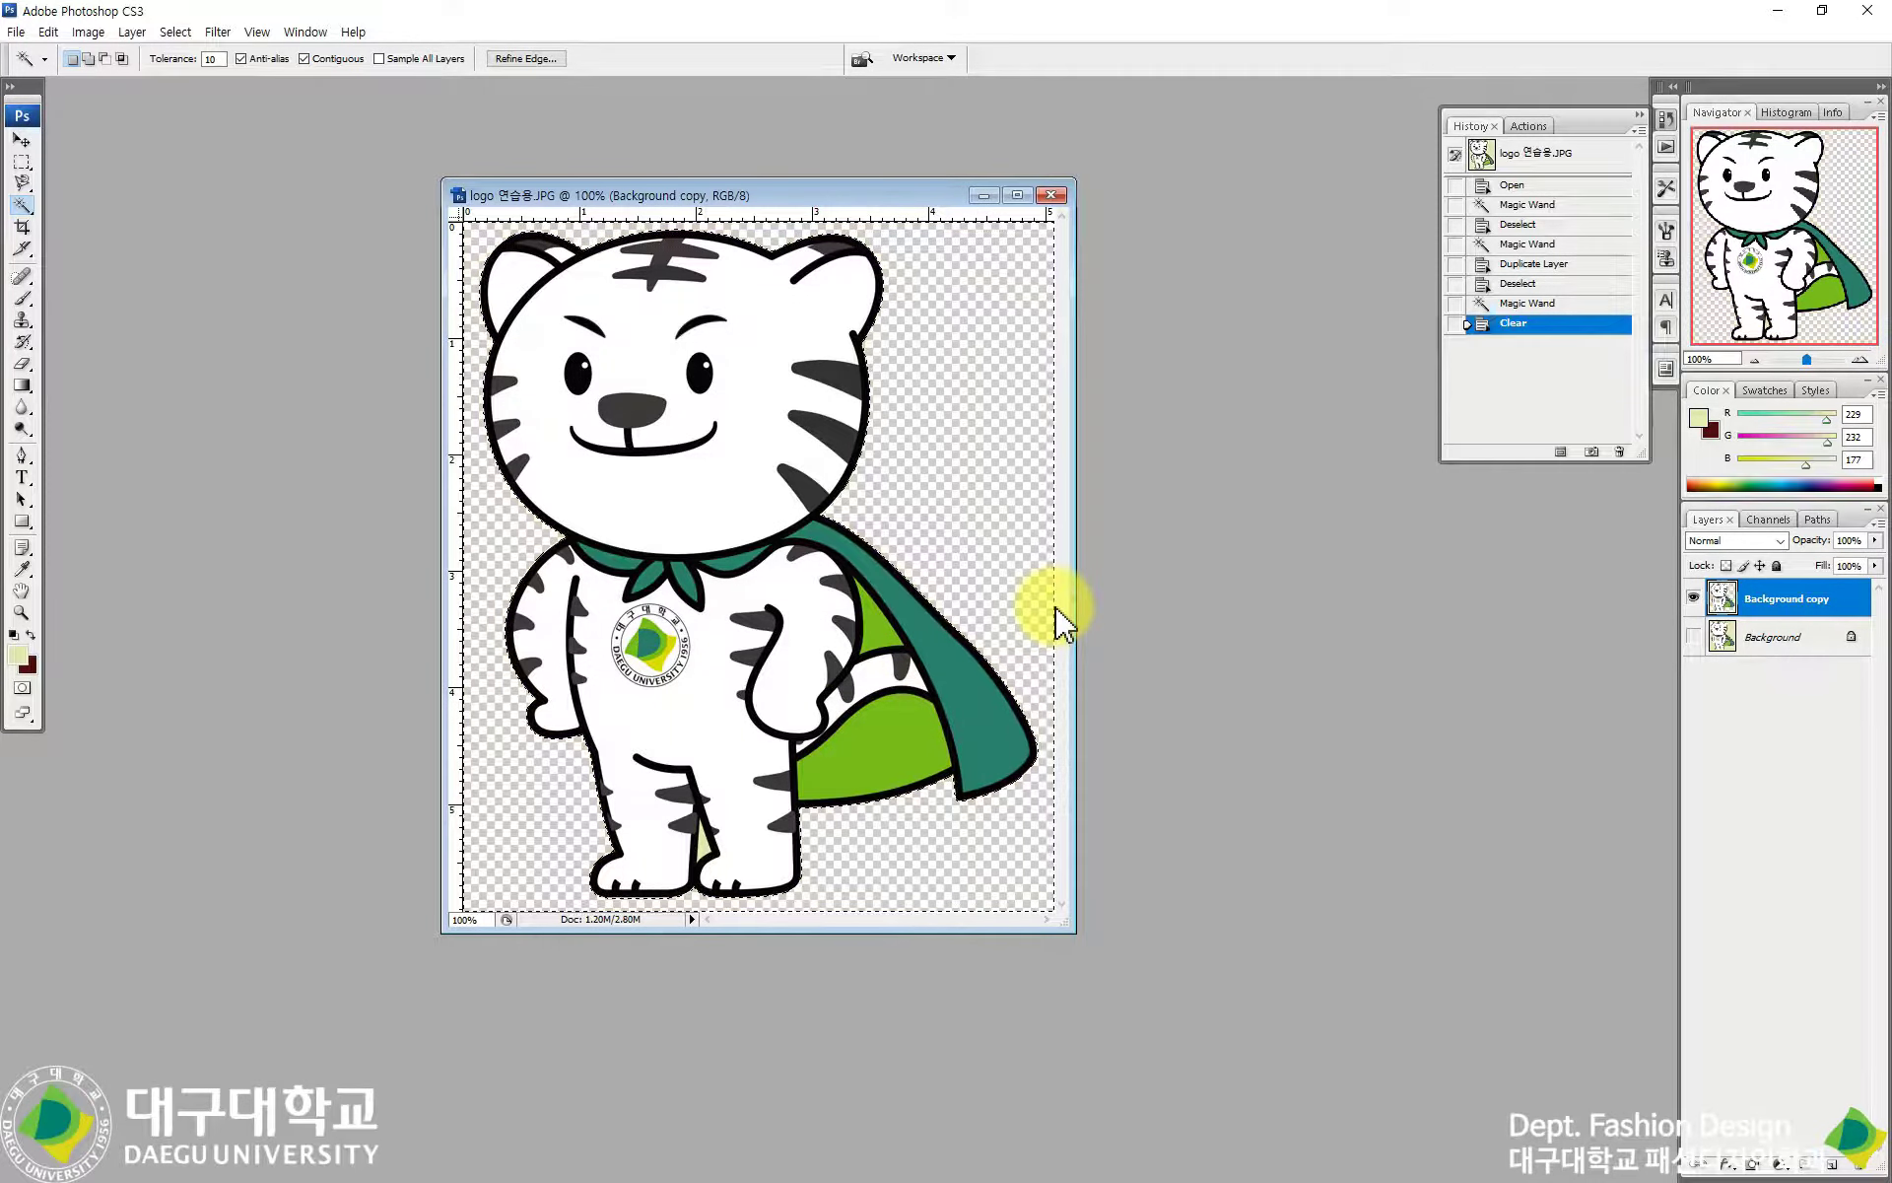
key("ctrl+z")
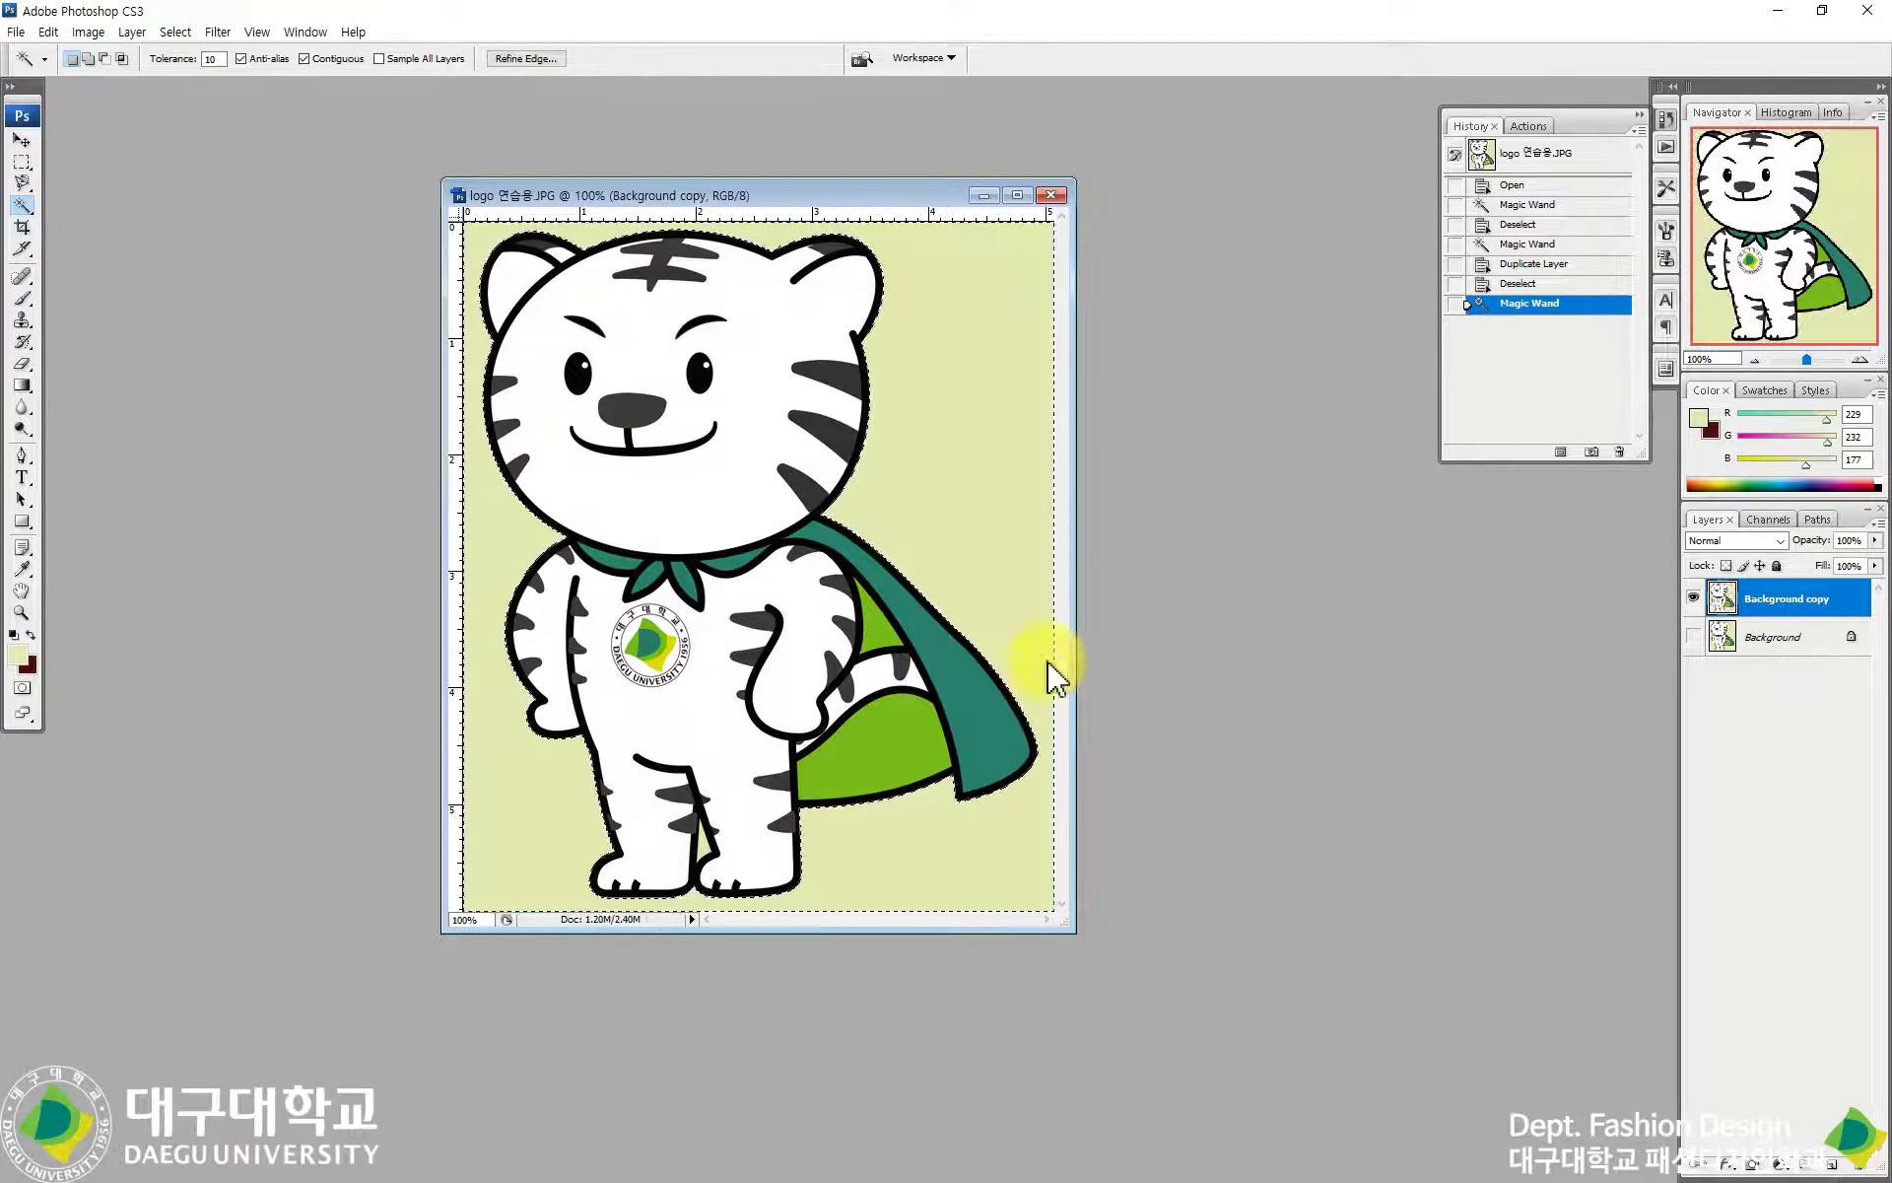
Step: Set the Magic Wand tolerance to 1 and reselect the pale green area around the tiger
left_click(214, 59)
type("1")
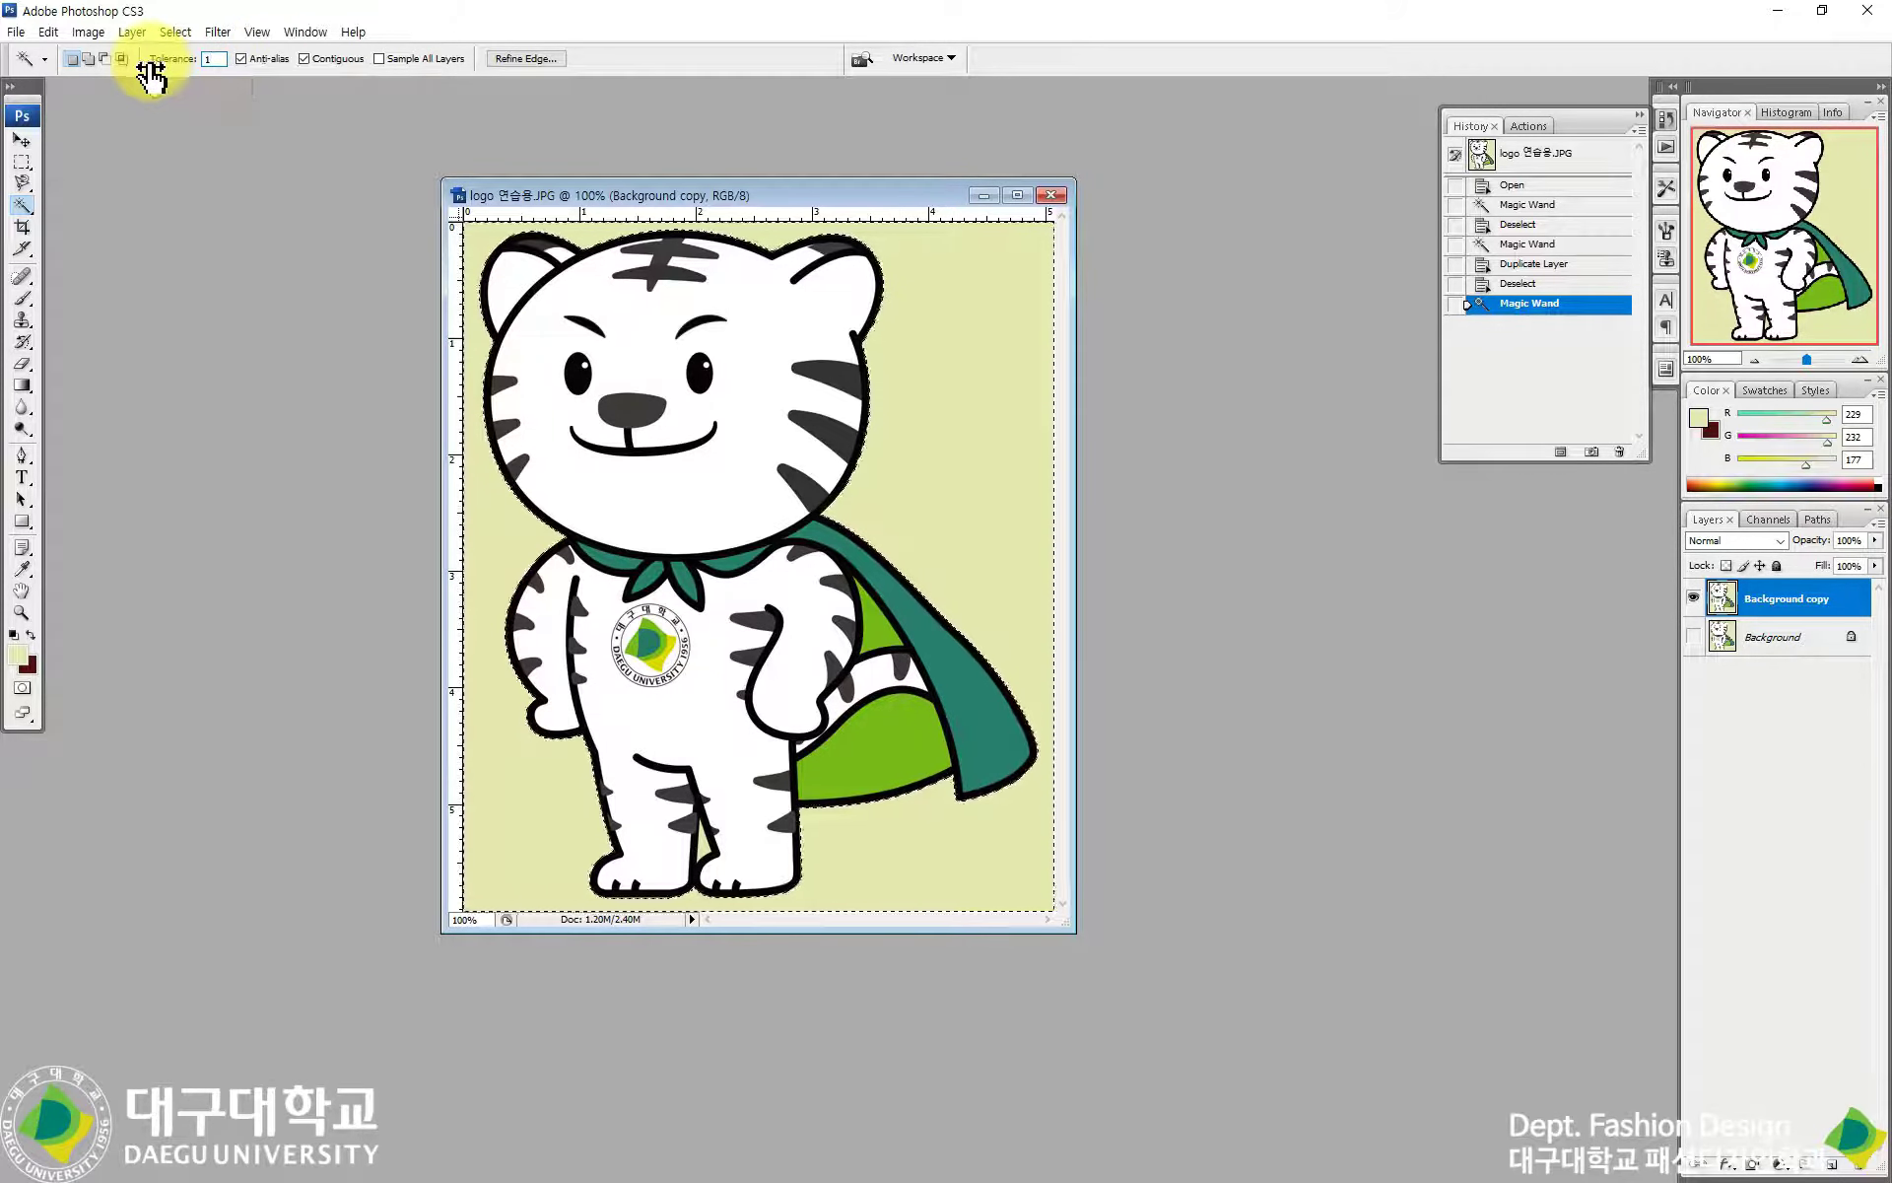
key("ctrl+d")
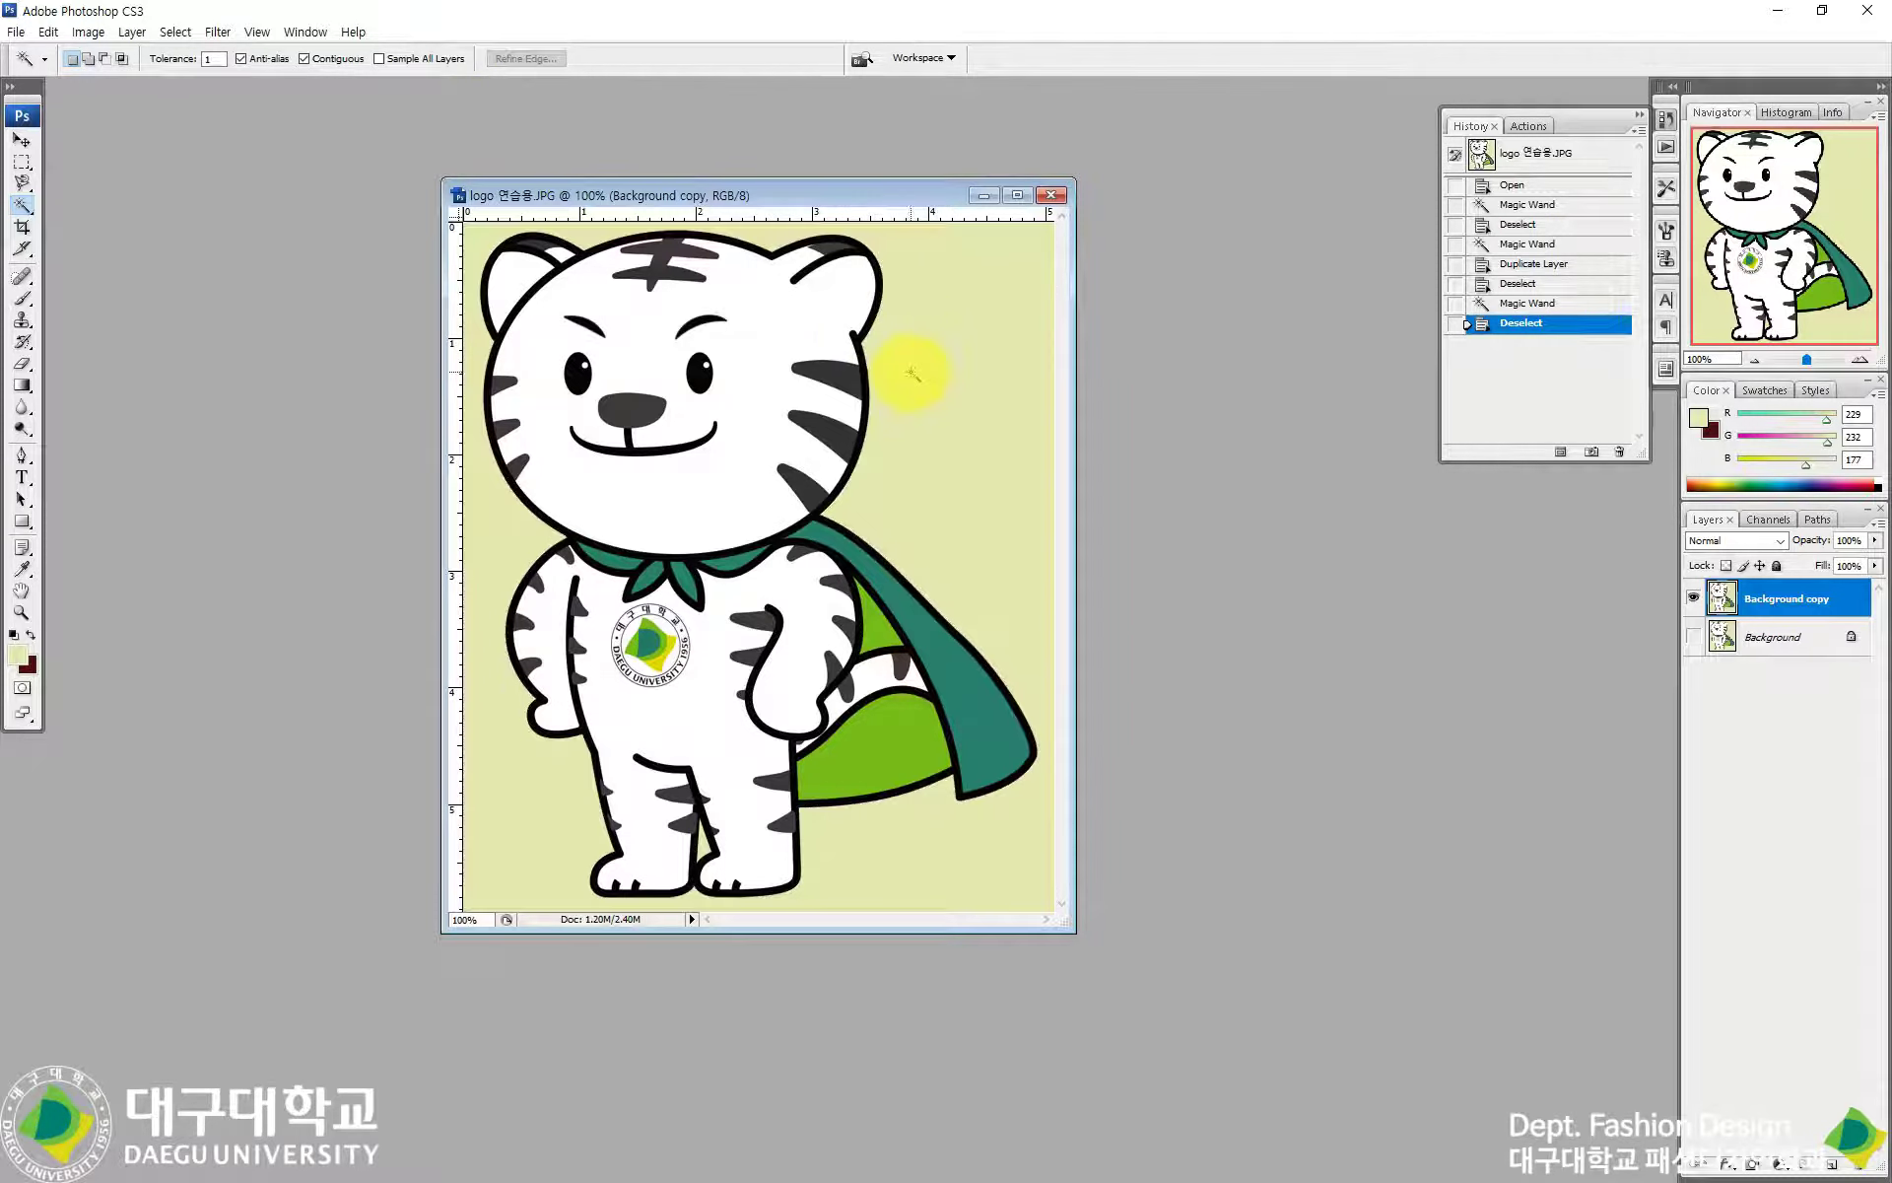
left_click(927, 340)
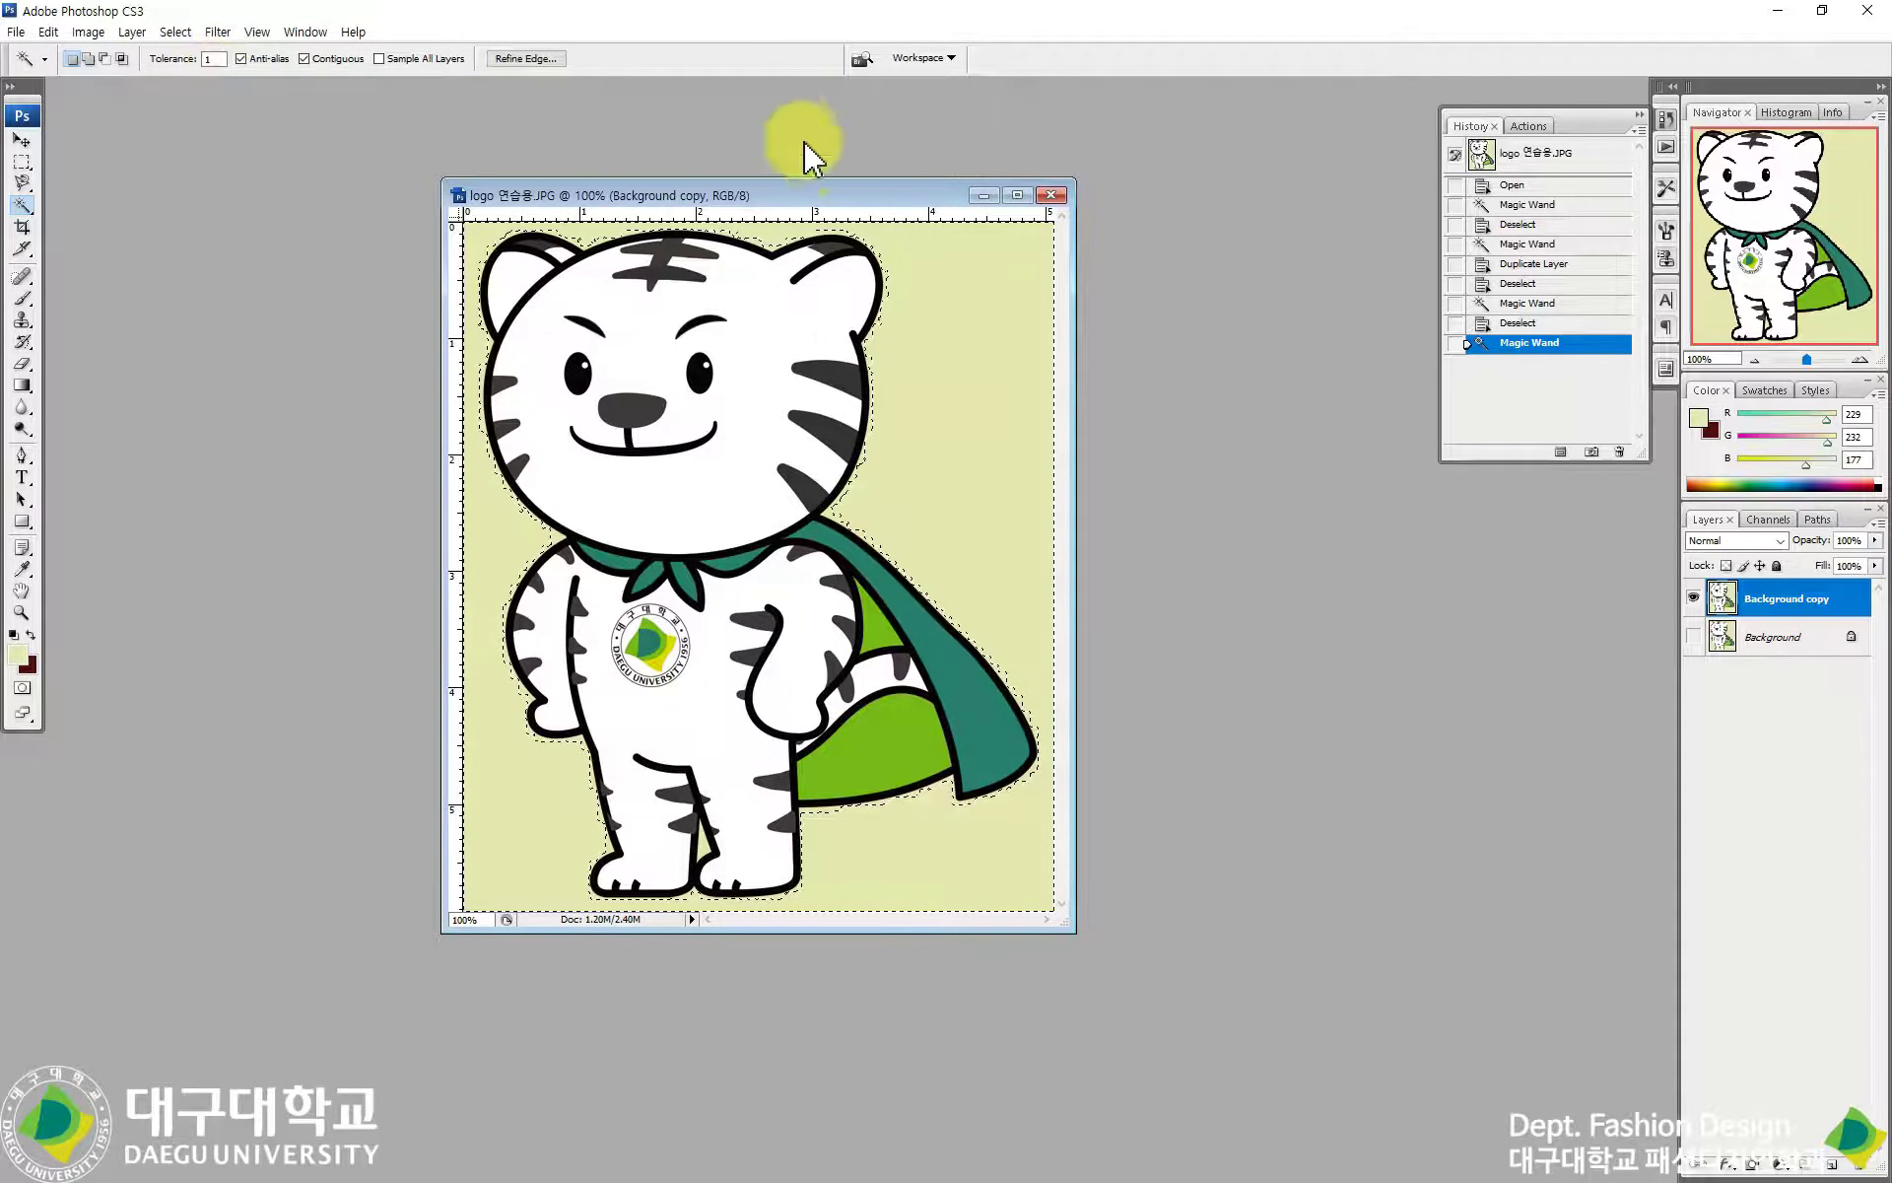
key("ctrl+d")
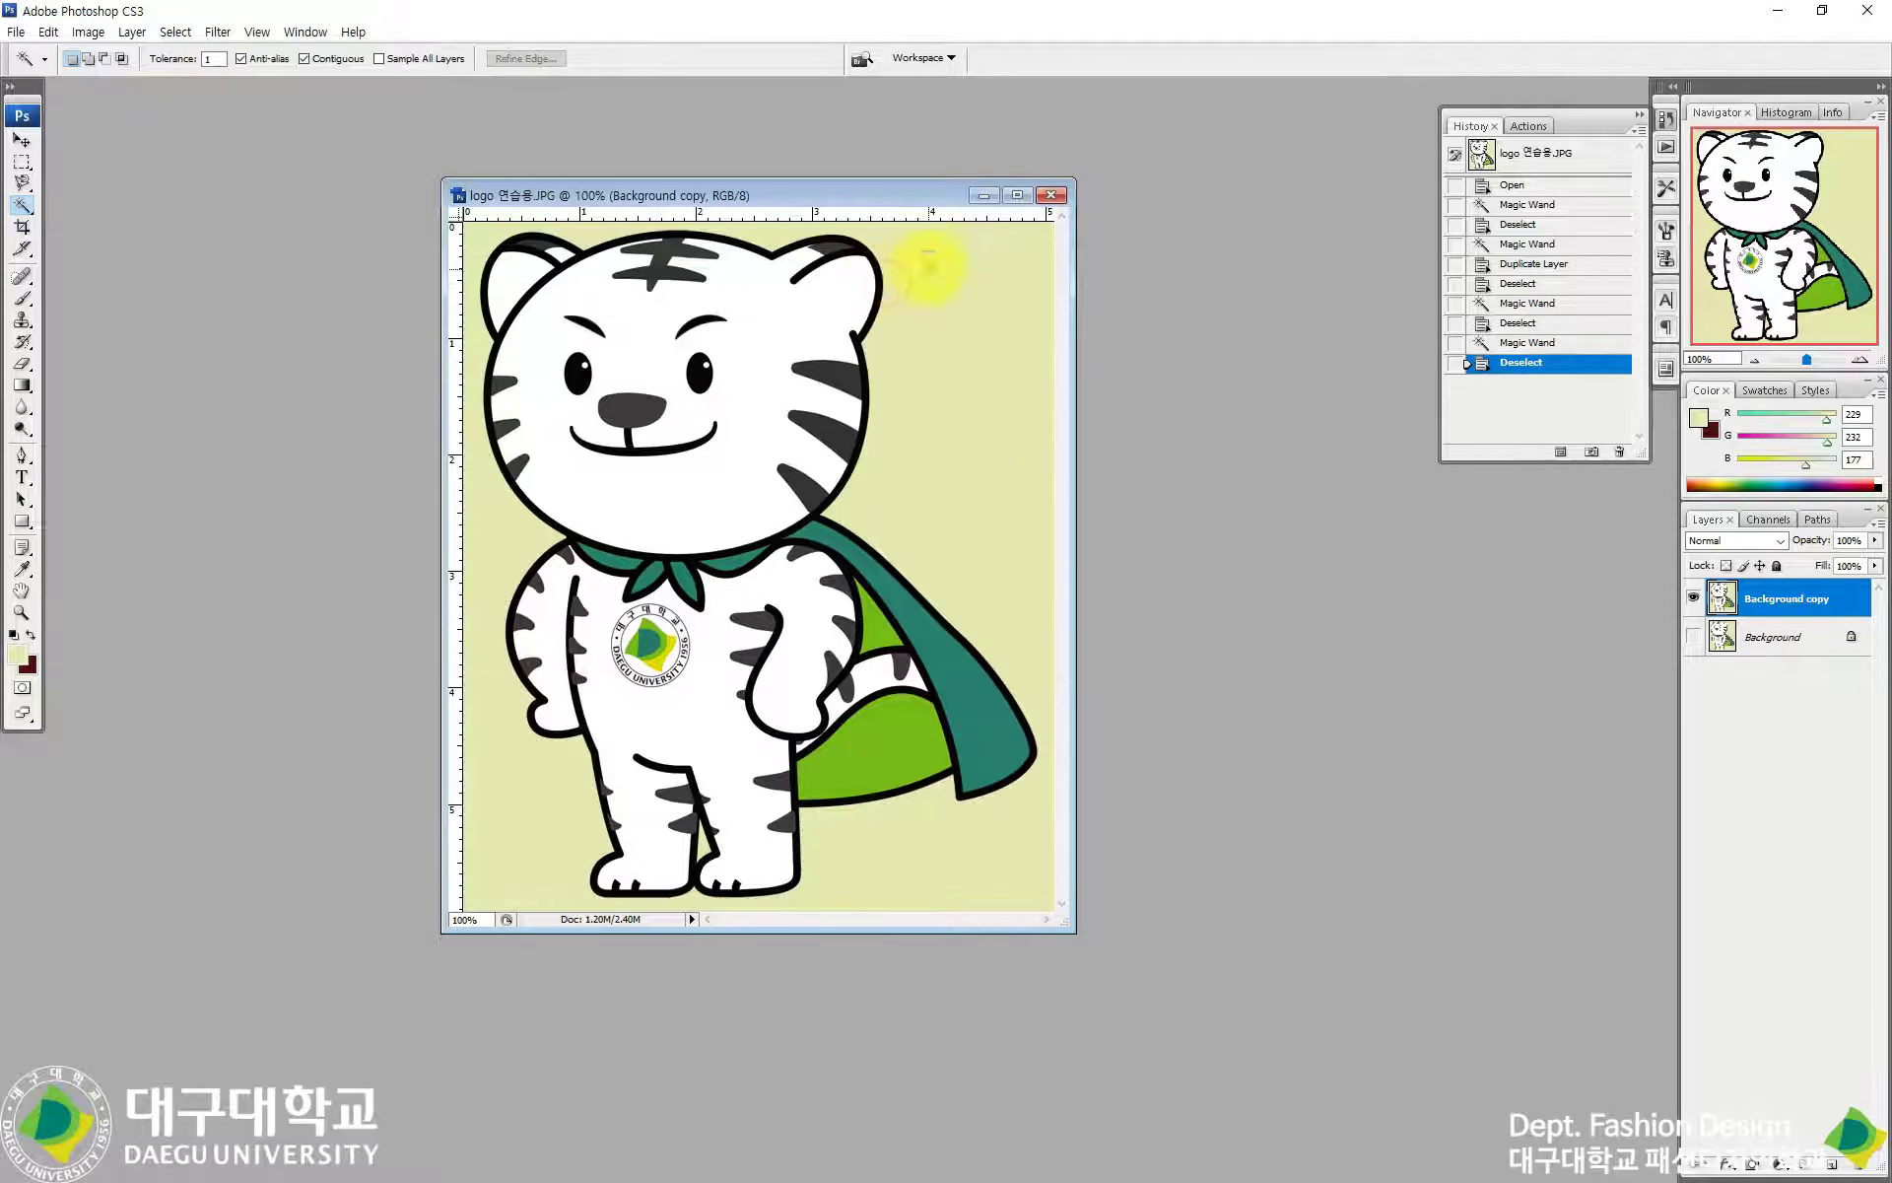
left_click(929, 276)
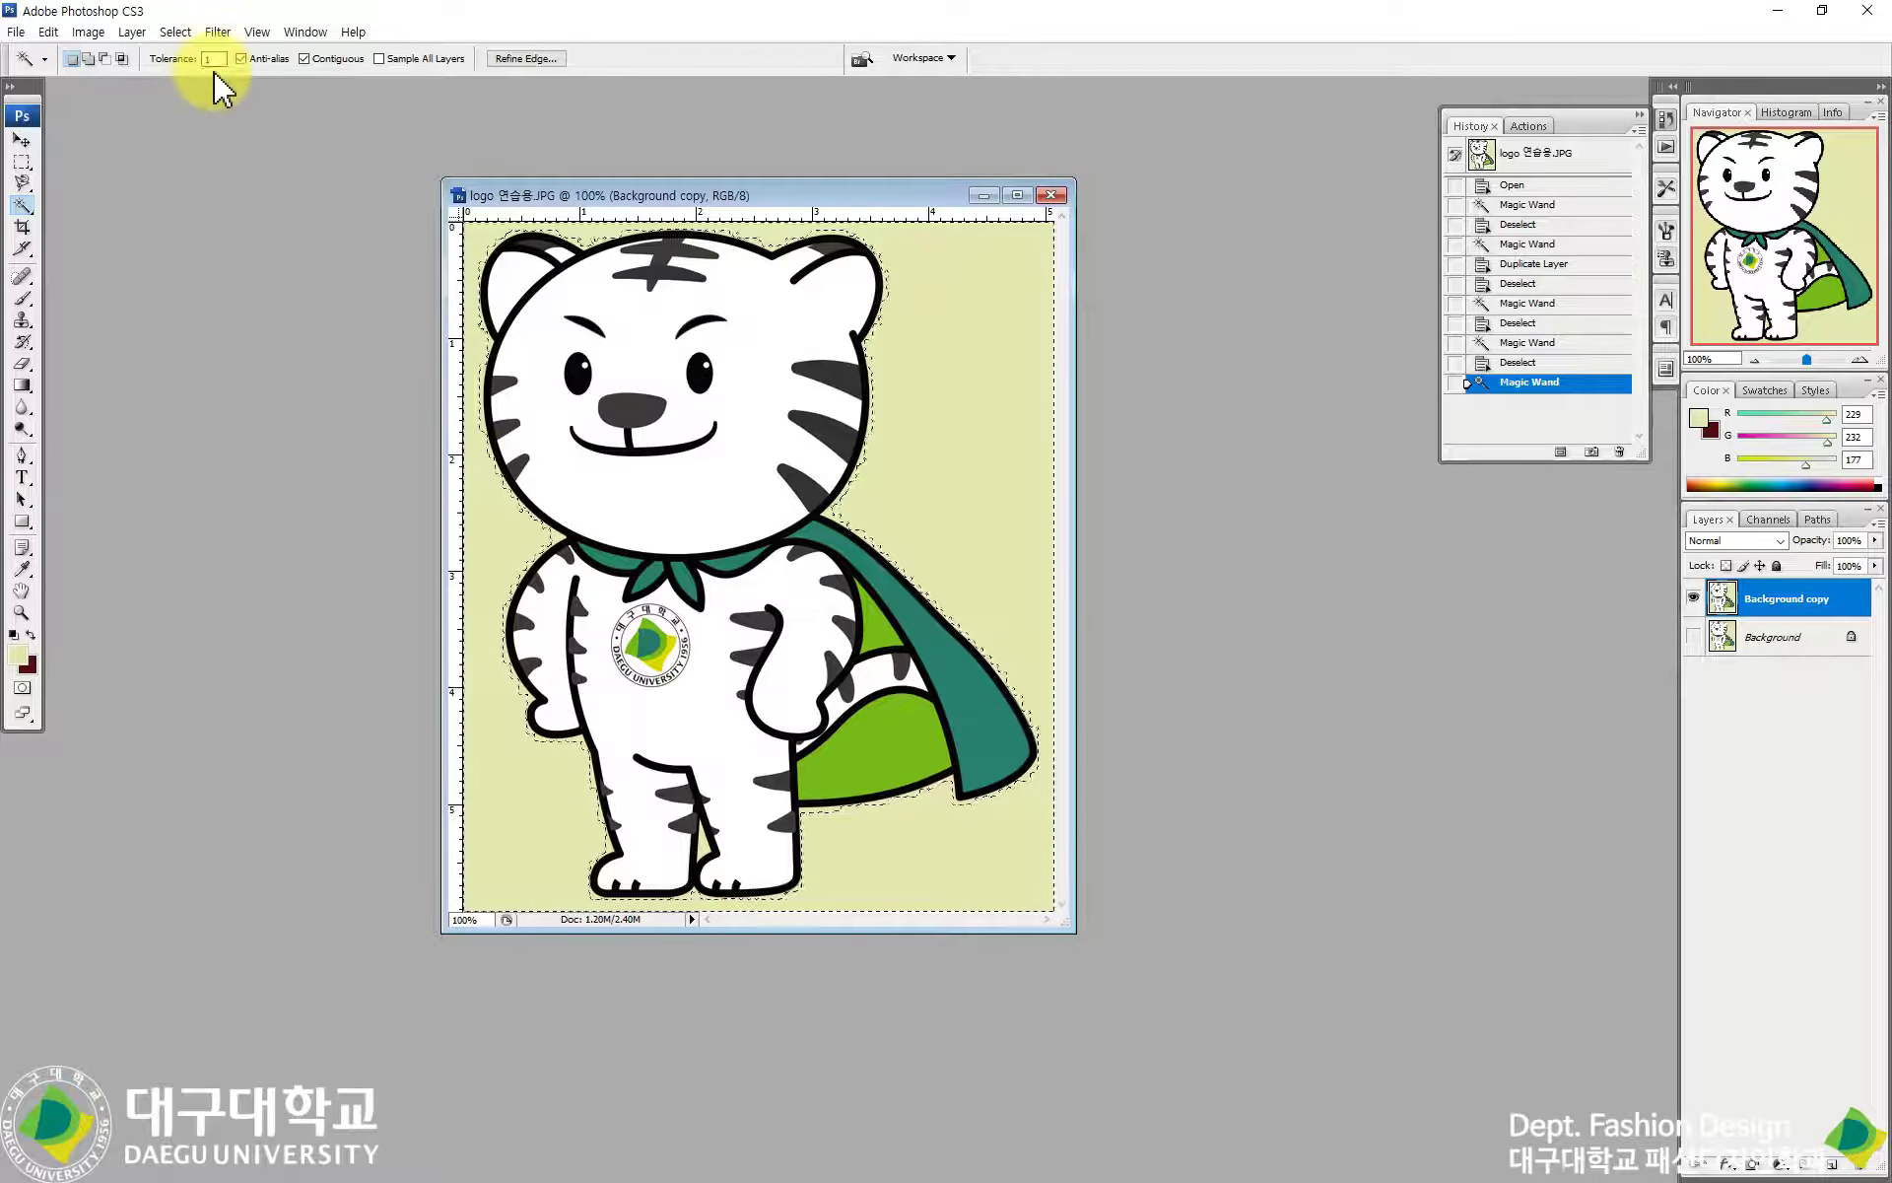
Step: Set the Magic Wand tolerance to 5, reselect the pale green area, and examine the selection edge beside the tiger's cheek
left_click_drag(218, 60, 190, 67)
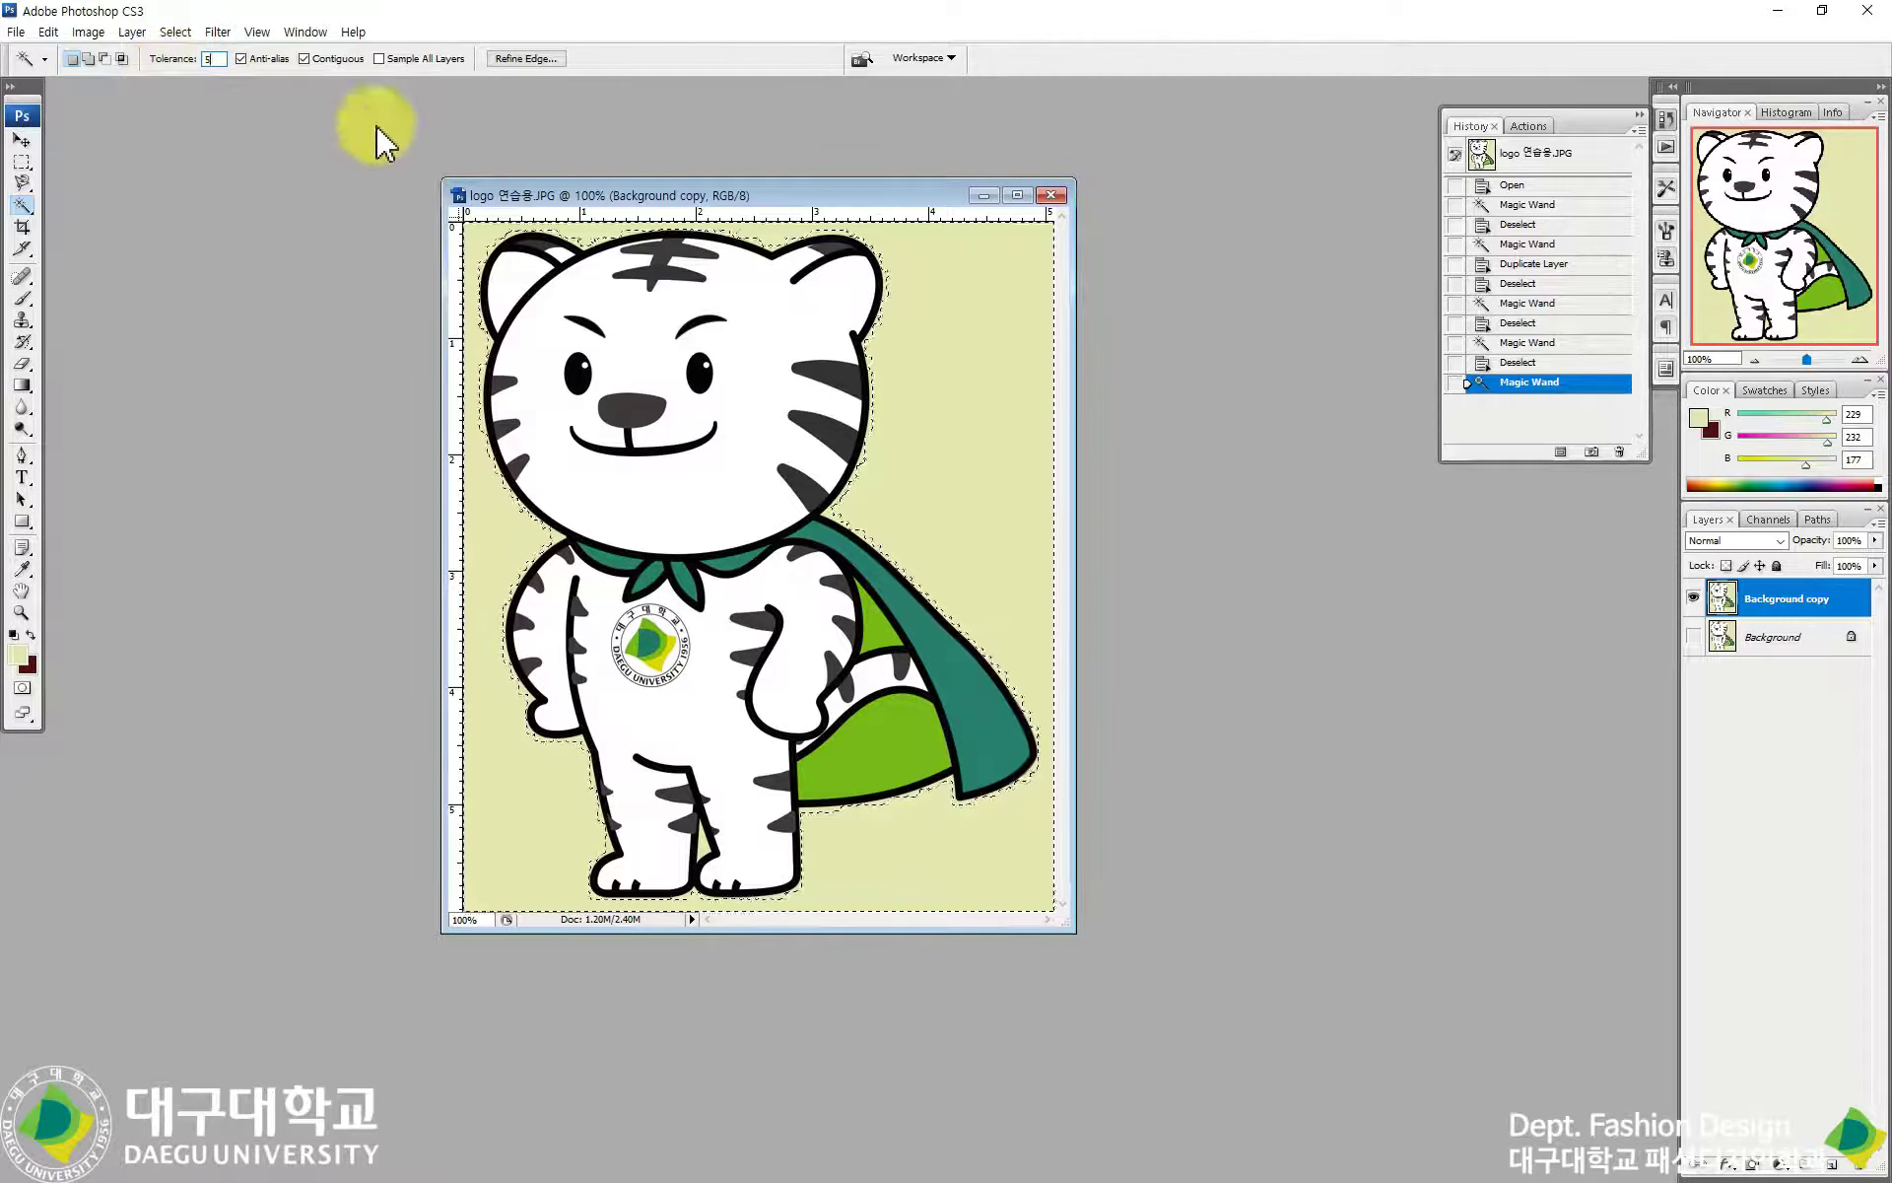
key("ctrl+d")
left_click(963, 314)
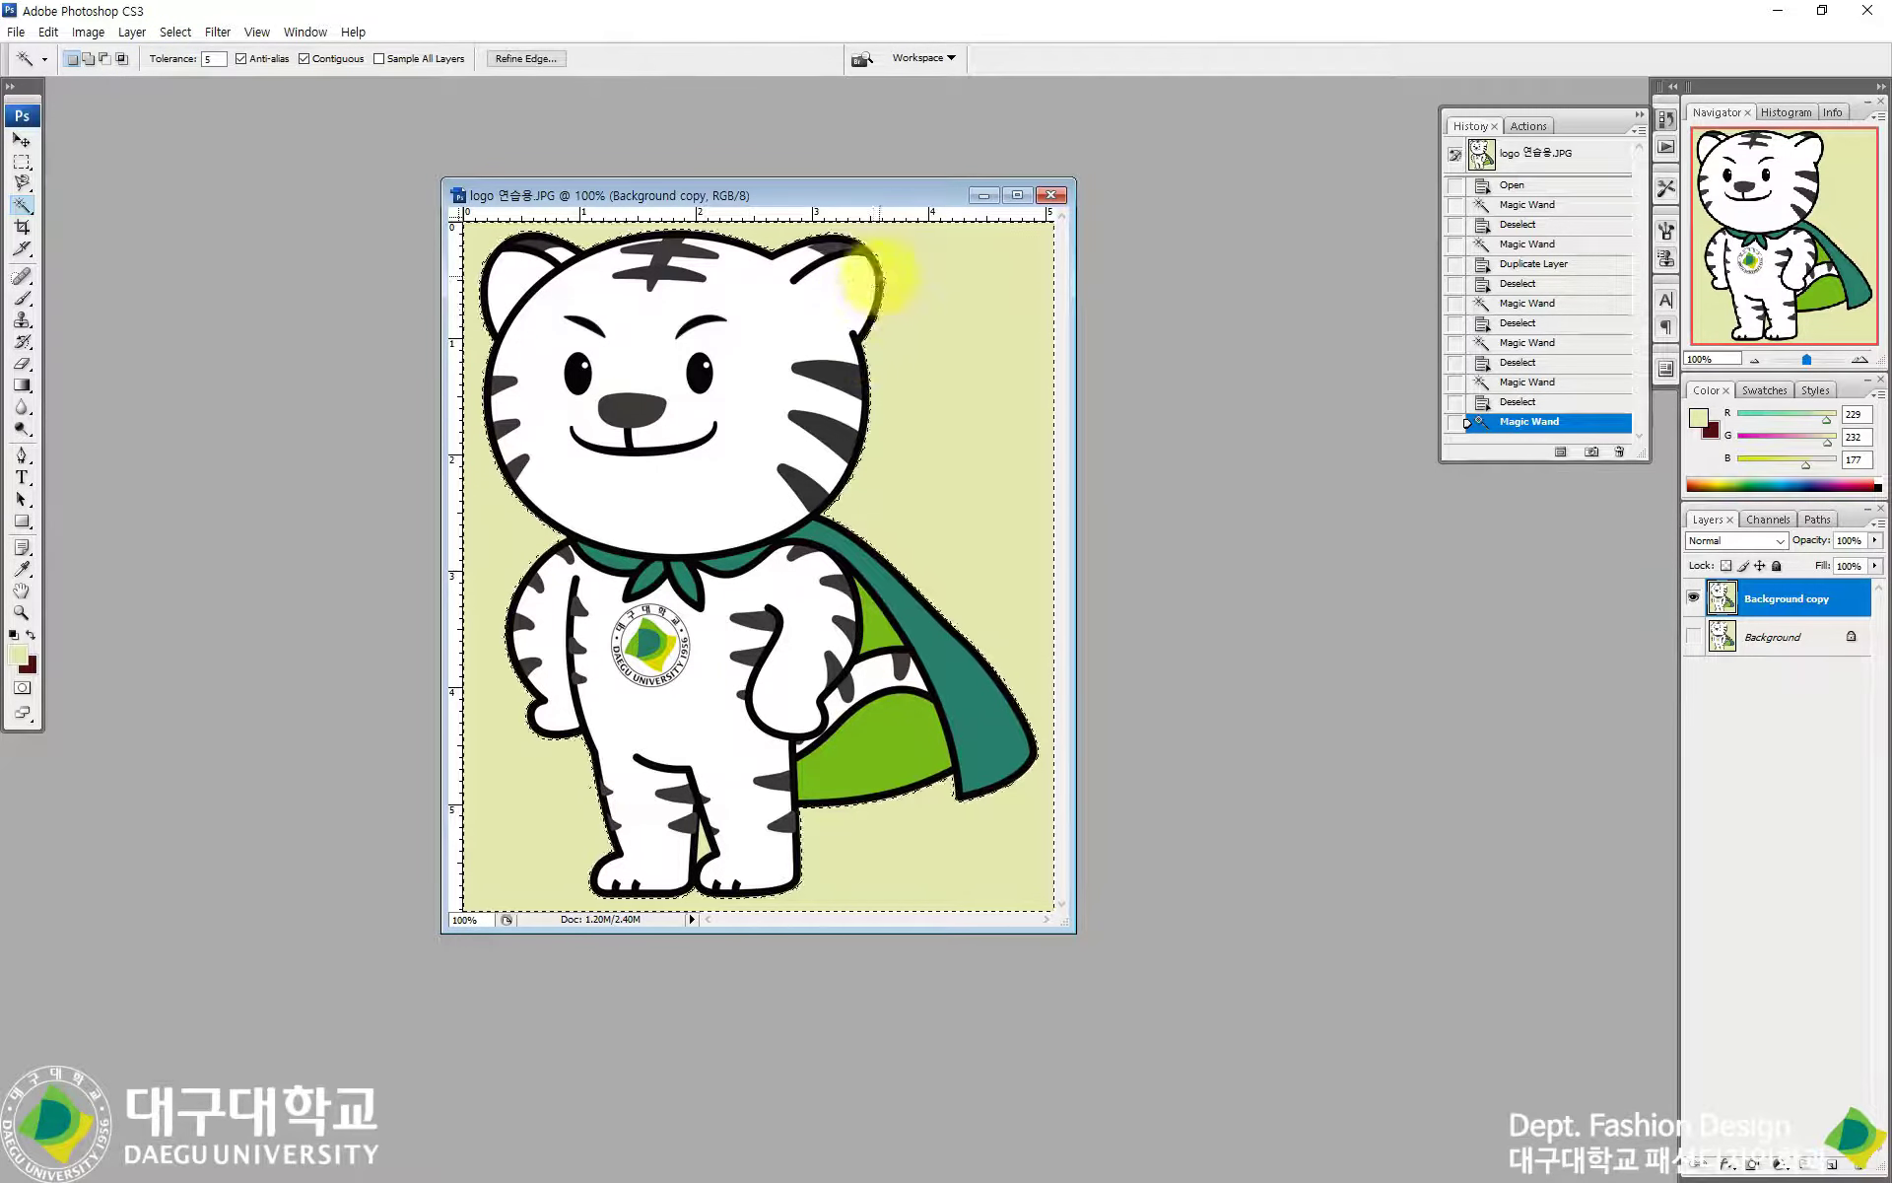
left_click_drag(826, 449, 828, 455)
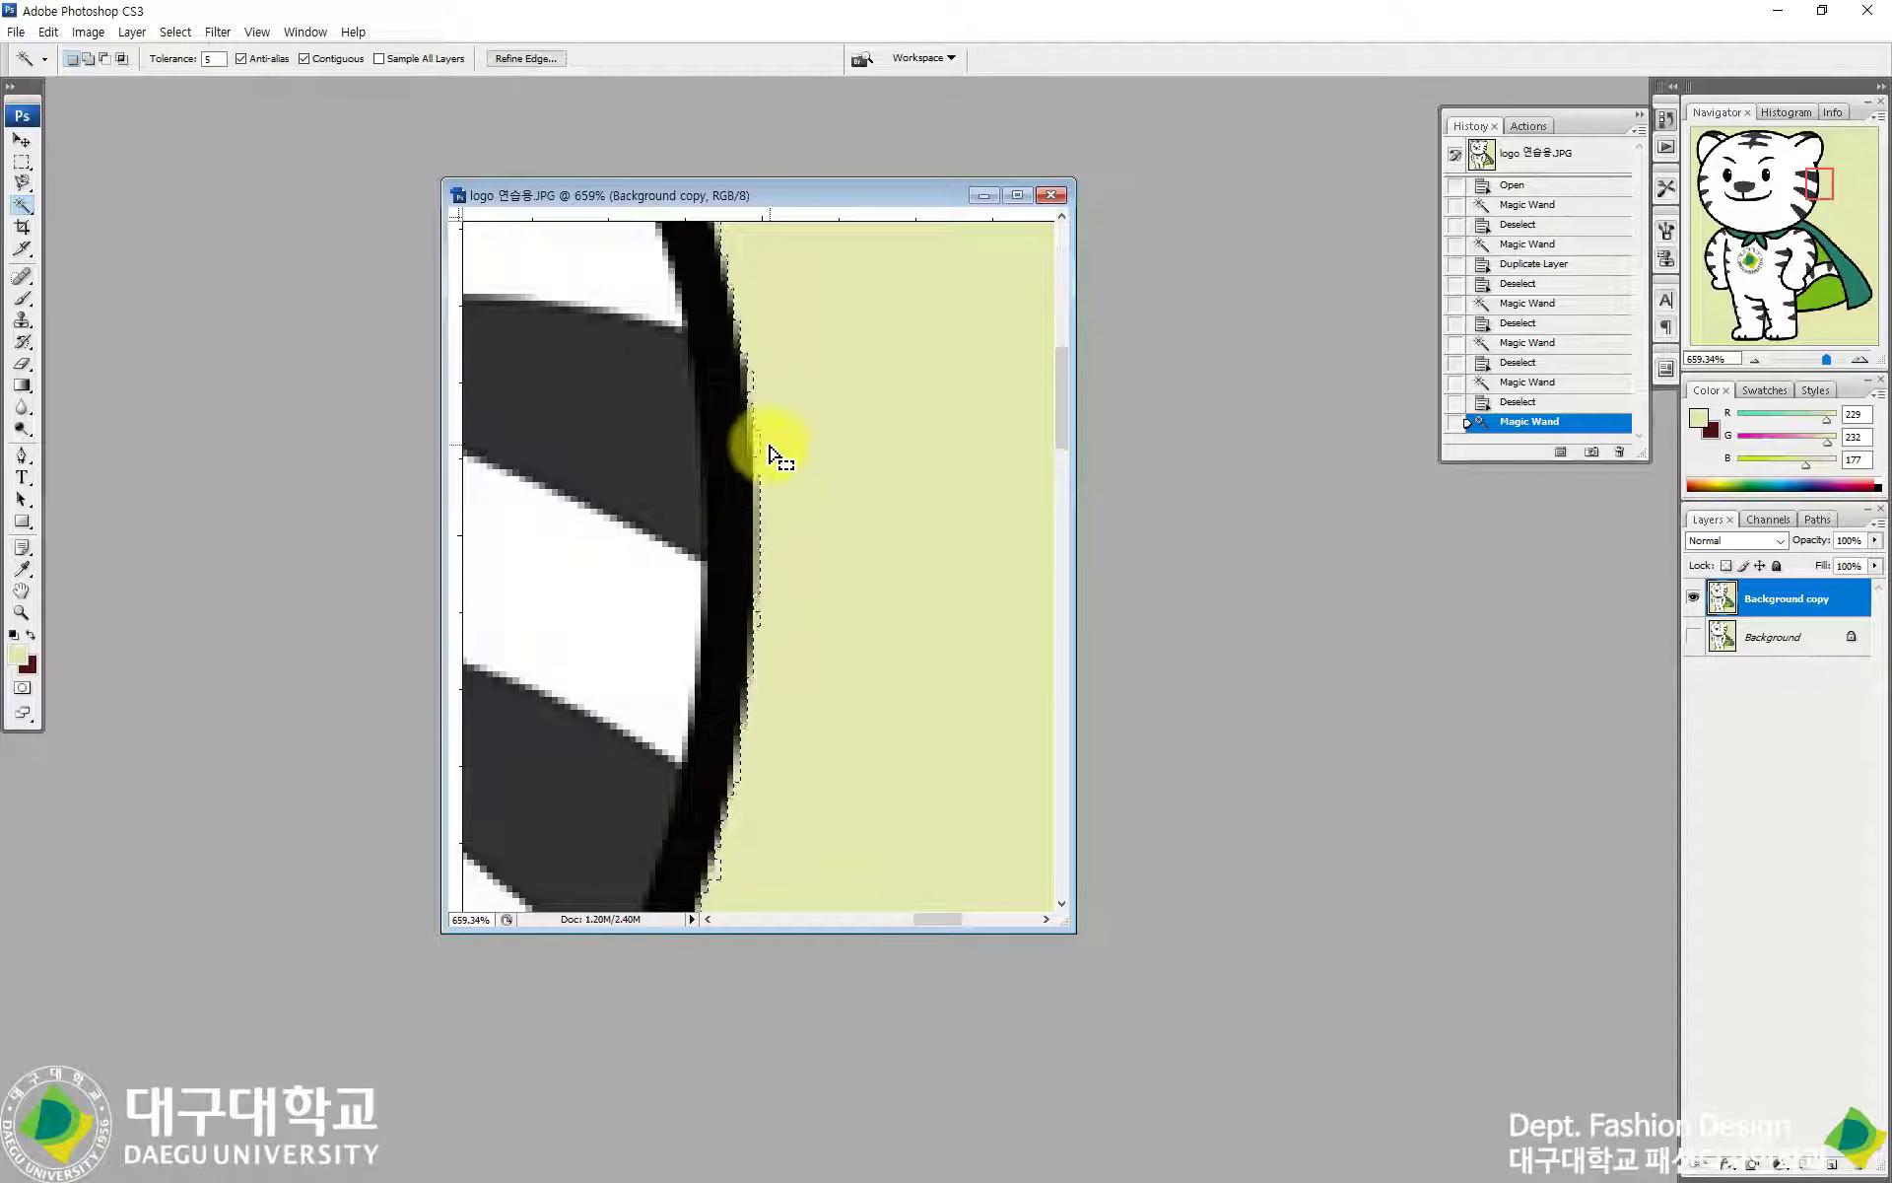
left_click(797, 455, "alt")
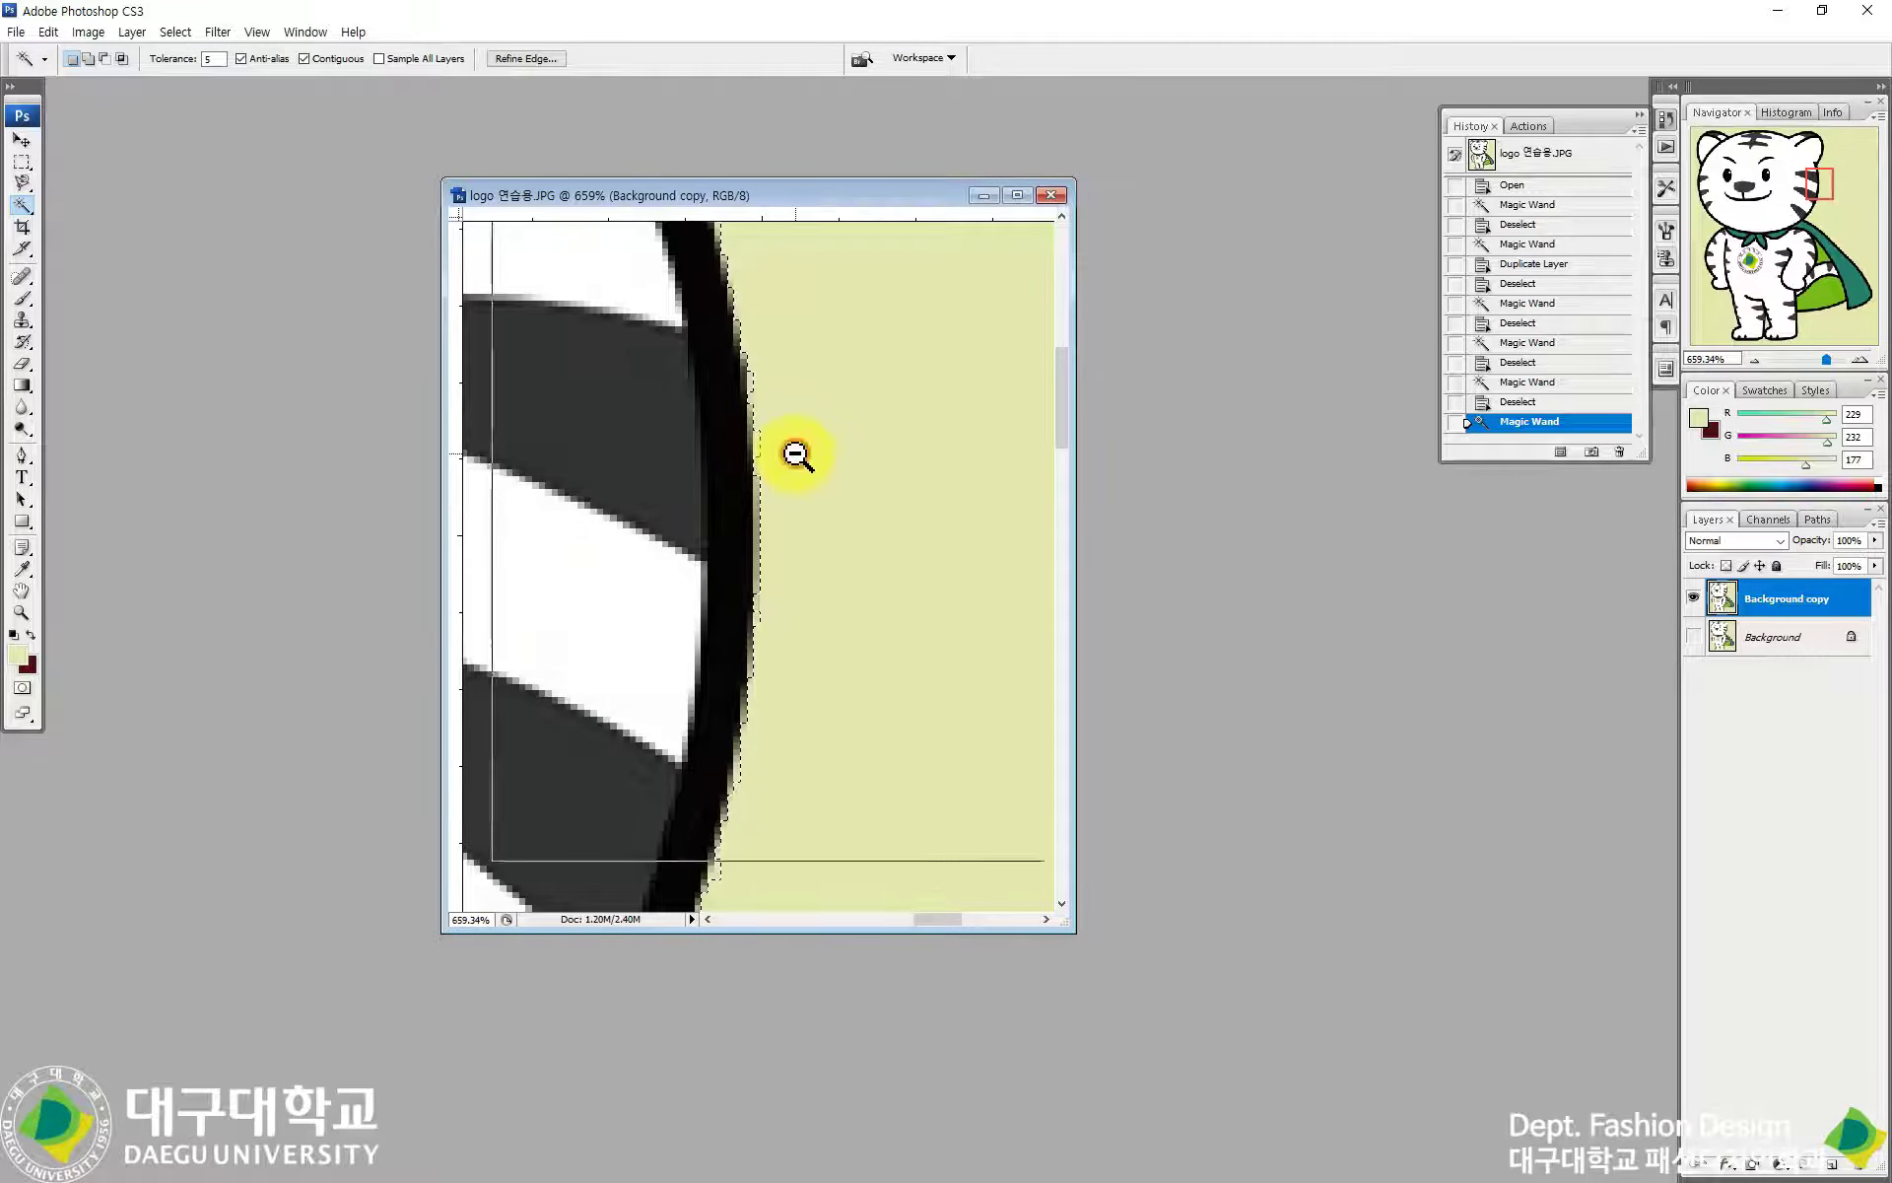
left_click(796, 455, "alt")
left_click(797, 454, "alt")
left_click(796, 455, "alt")
left_click(796, 454, "alt")
left_click(797, 455, "alt")
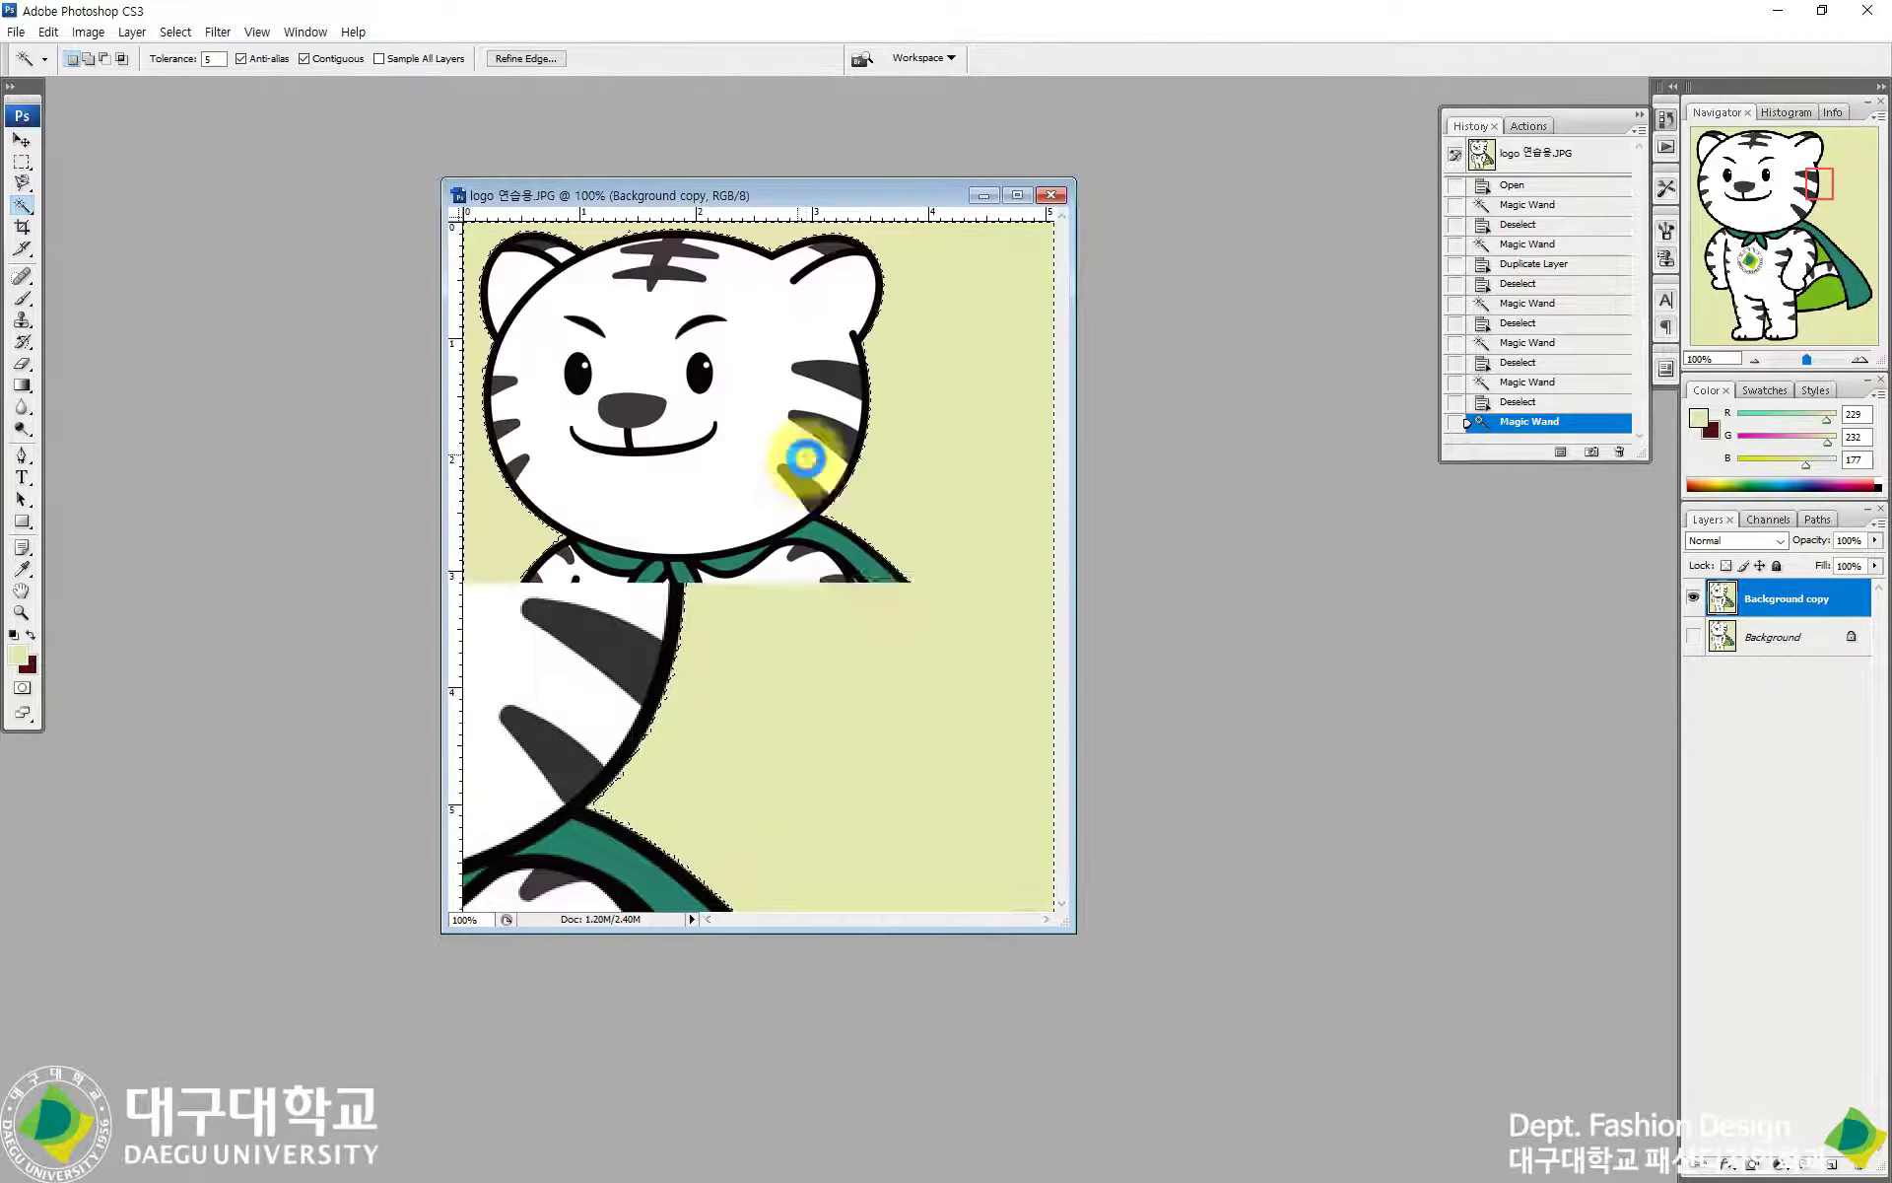
left_click(889, 361)
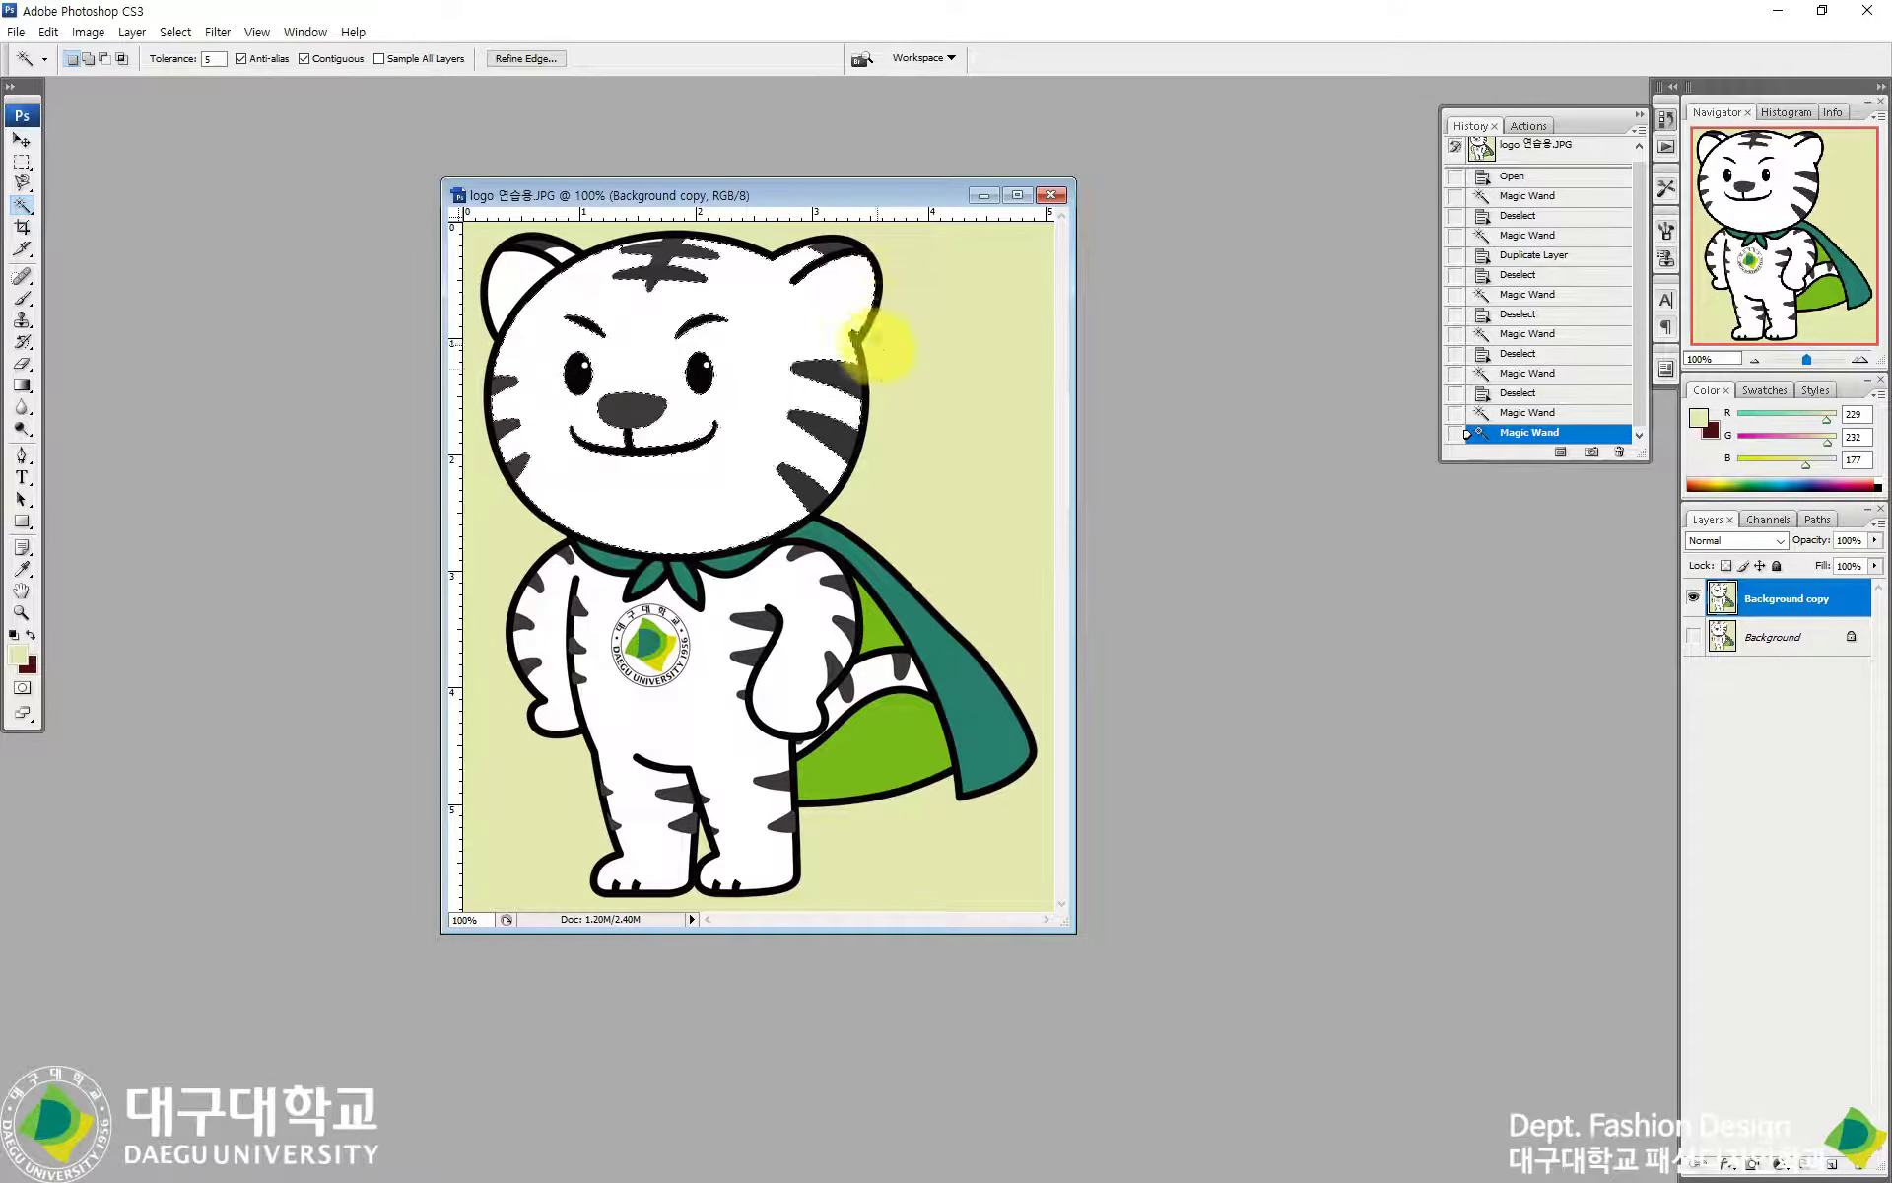
left_click(894, 493)
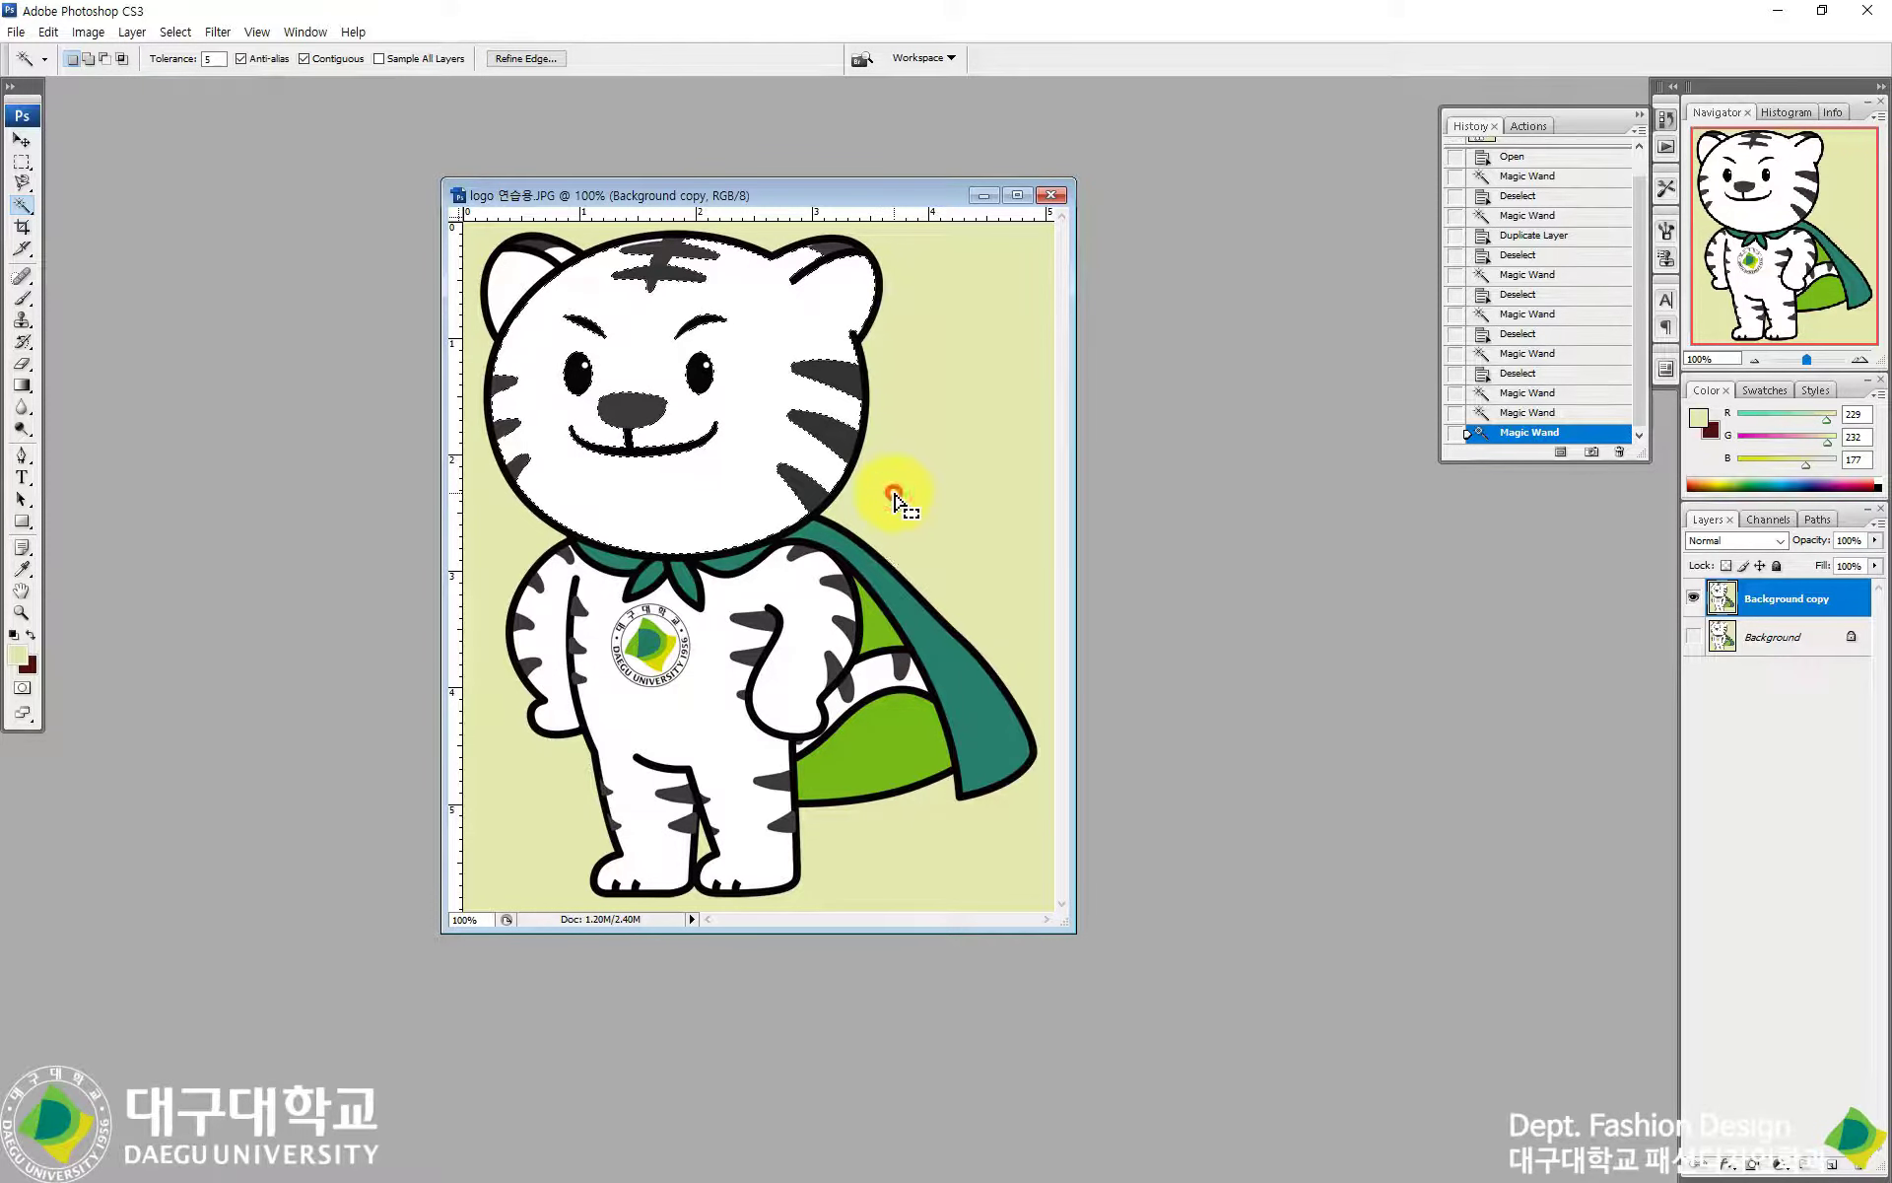
Step: Raise the Magic Wand tolerance to 10 and make a new selection of the pale green area
left_click(212, 58)
type("10")
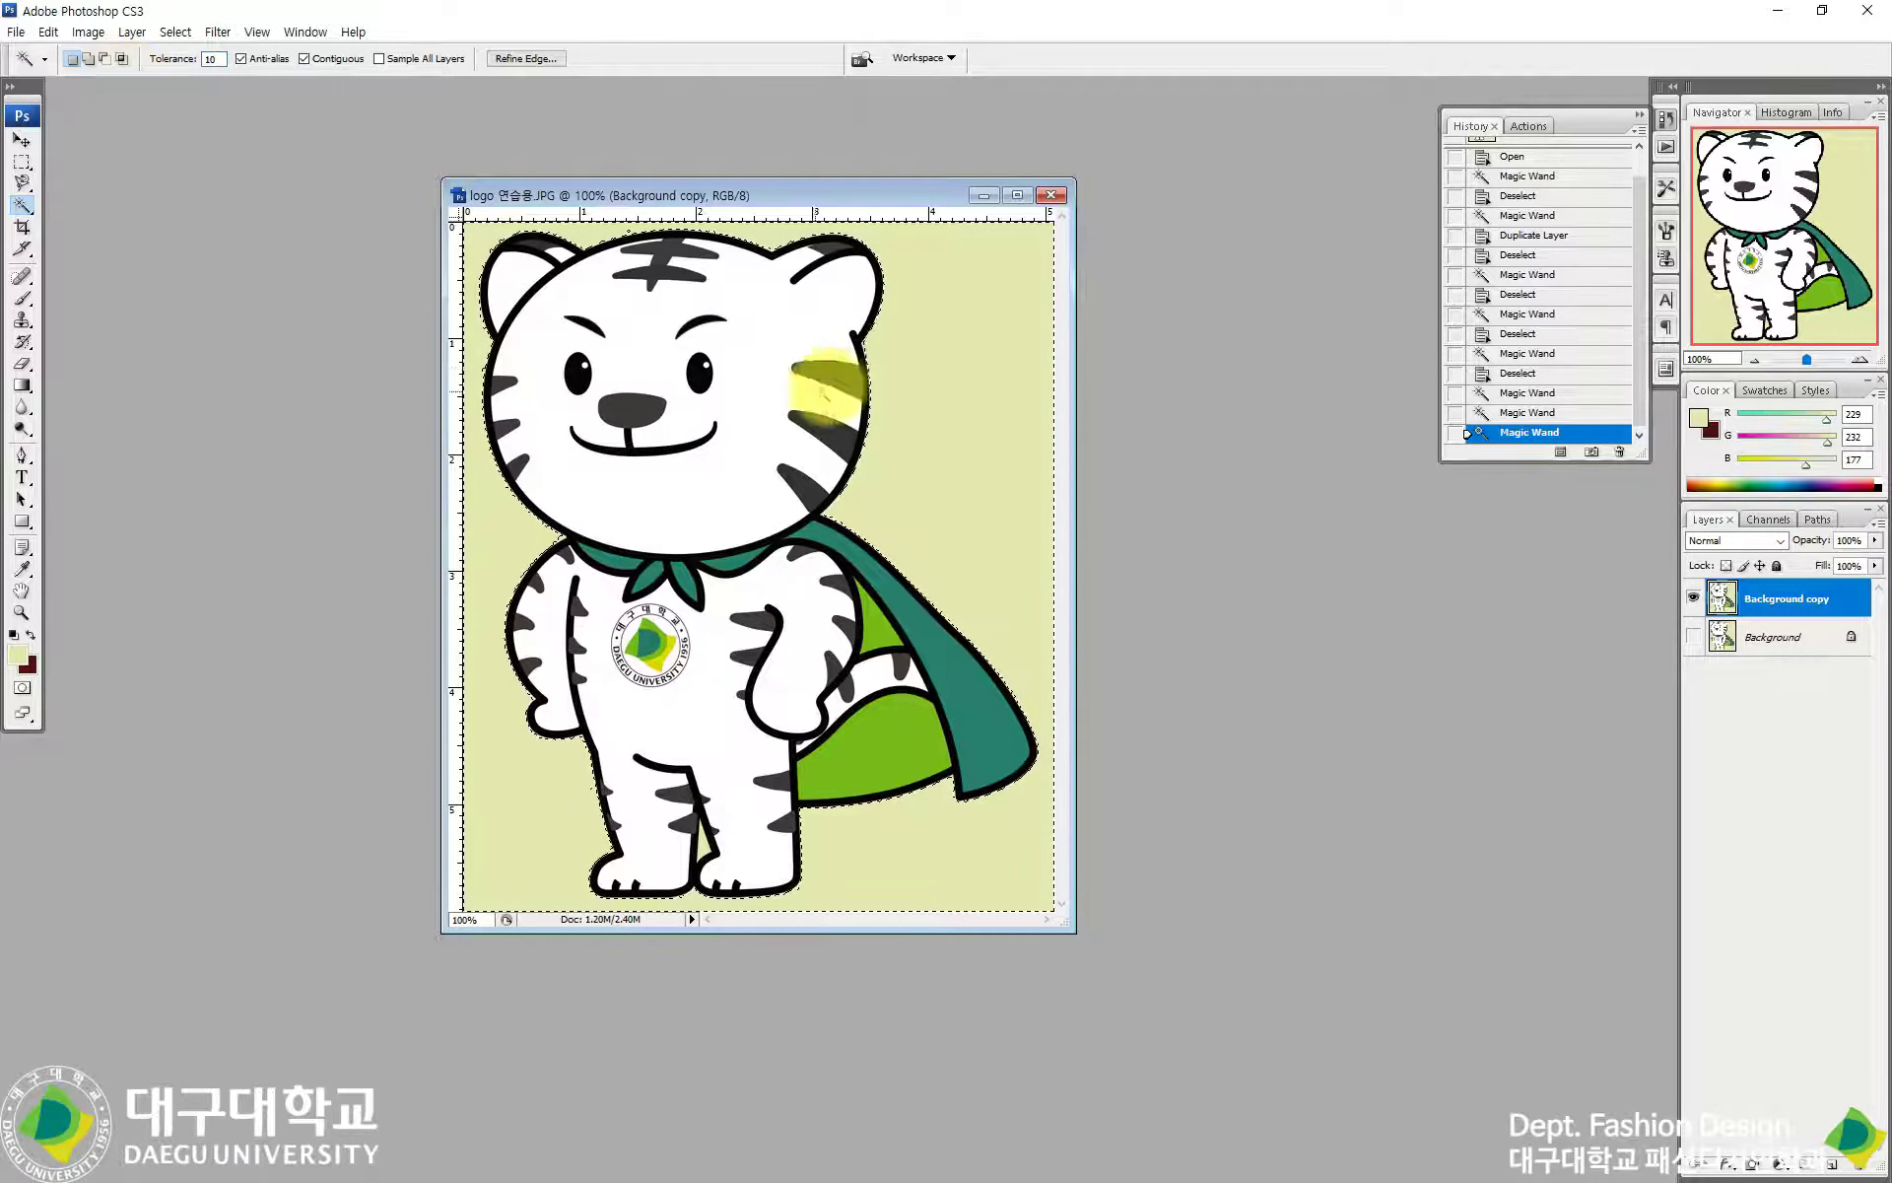
key("ctrl+d")
left_click(948, 320)
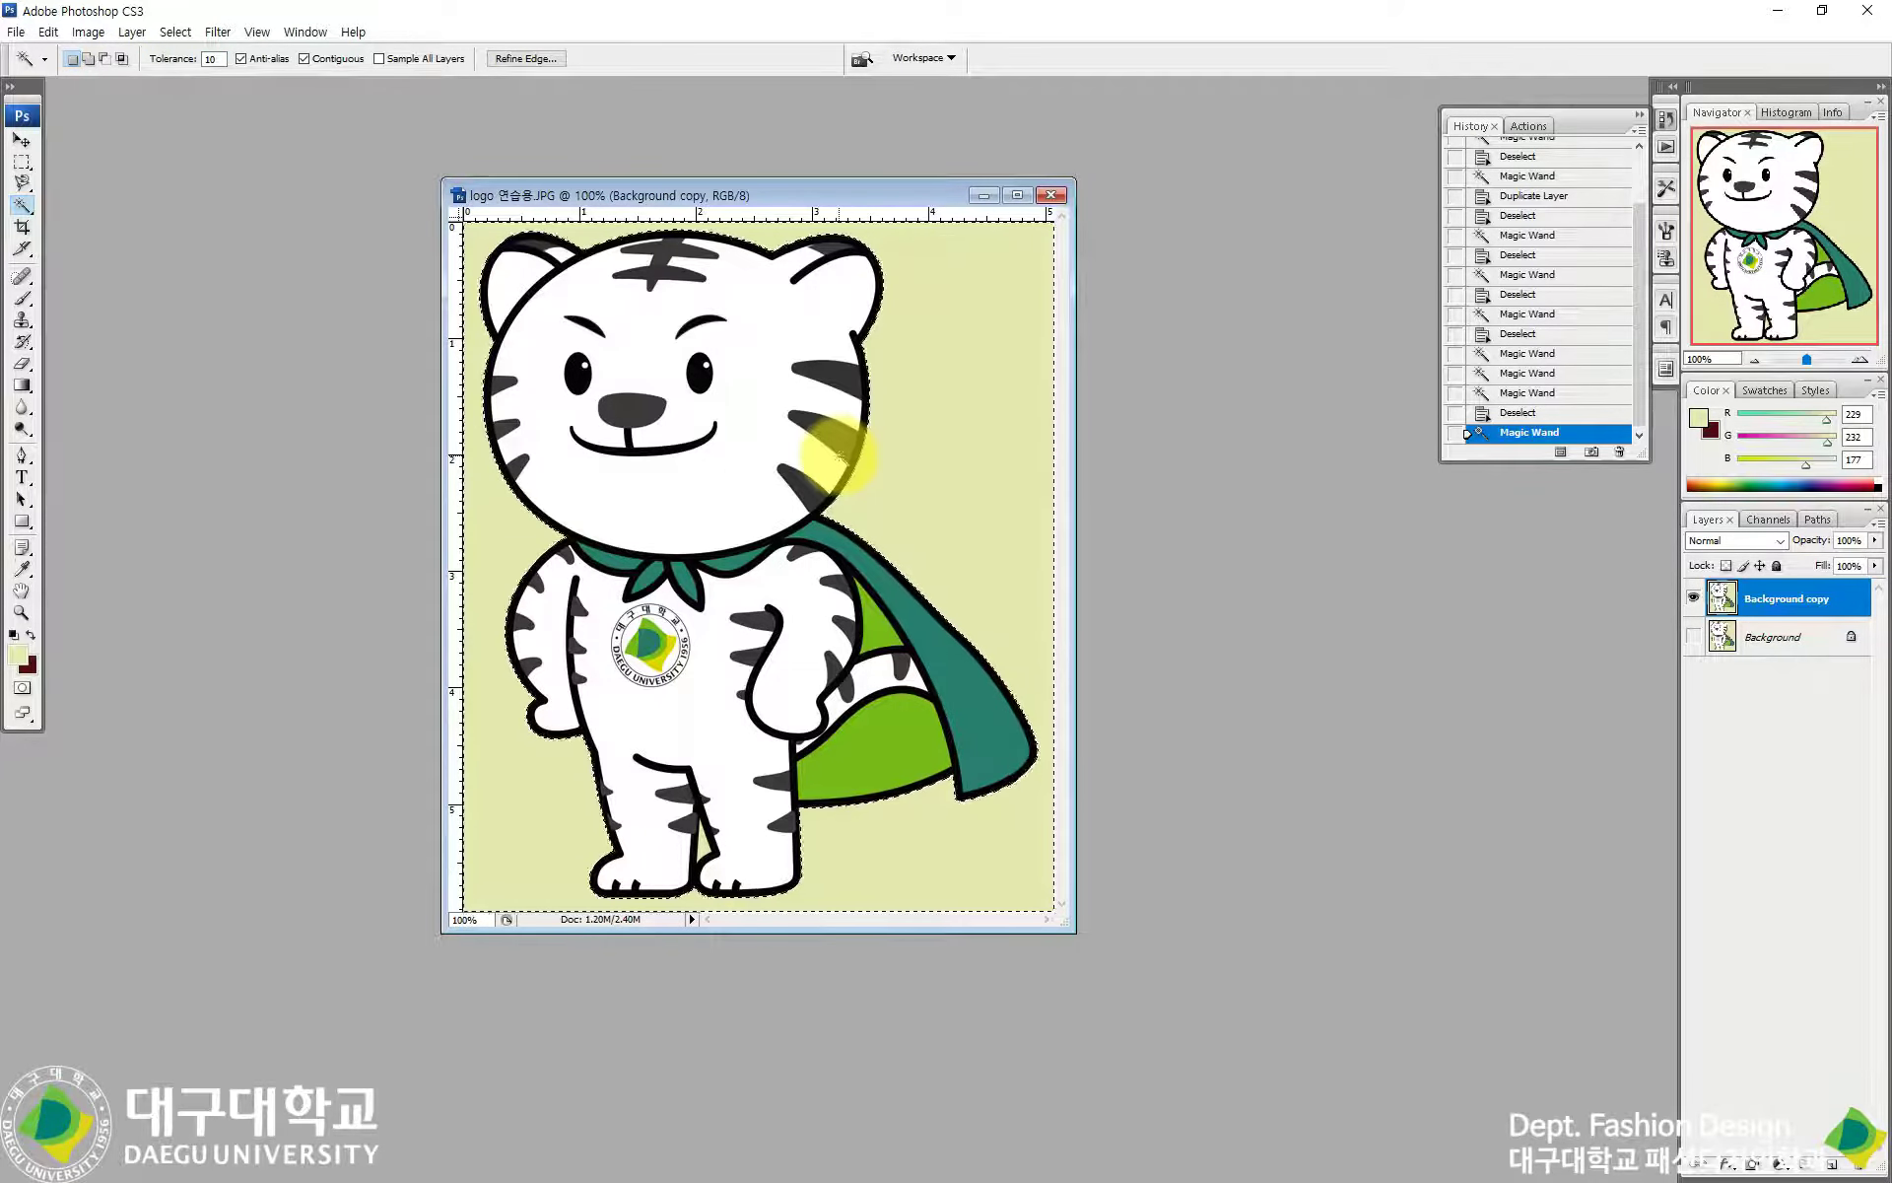
Step: Set the Magic Wand tolerance to 200, reselect the pale green area, and examine the selection edge where head and cape meet
left_click(213, 58)
type("200")
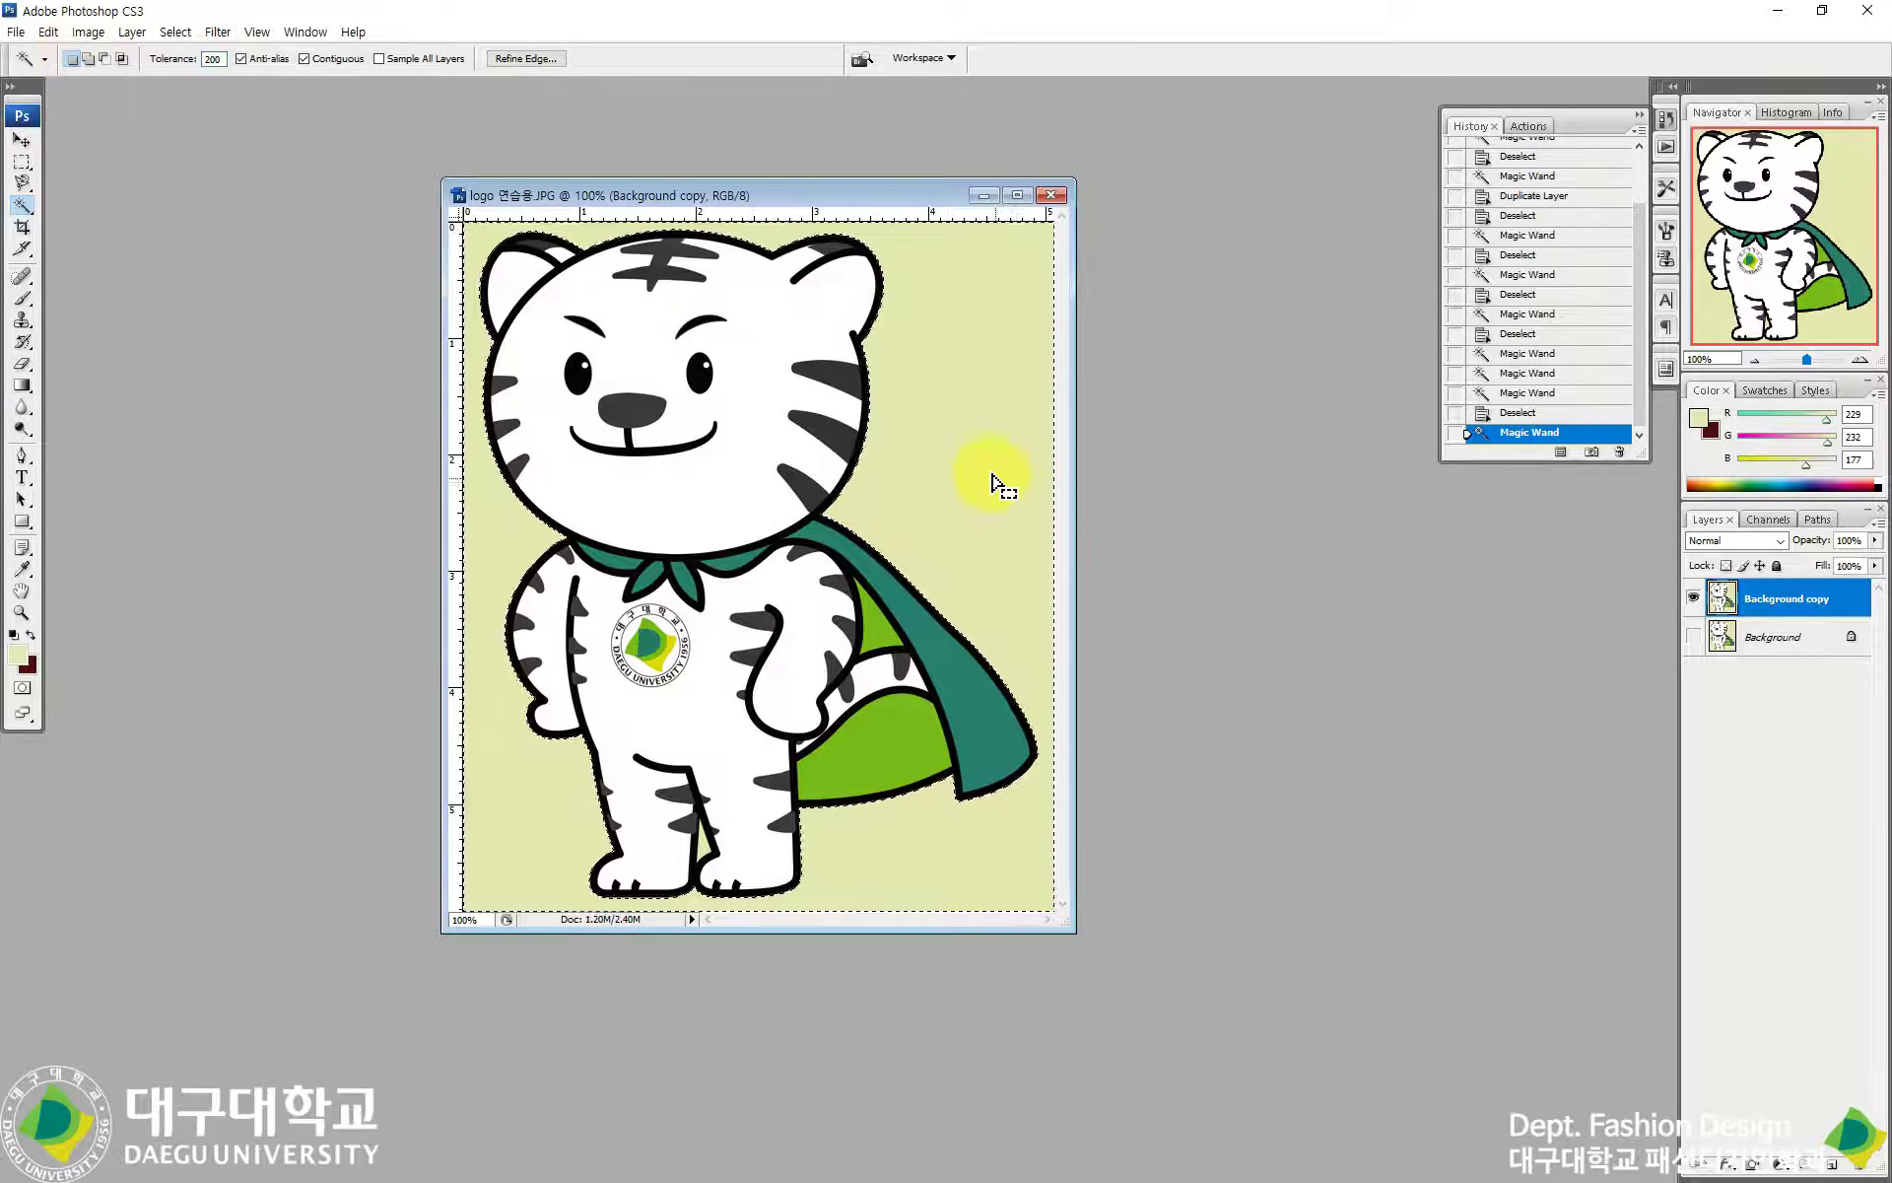
key("ctrl+d")
left_click(947, 433)
left_click_drag(908, 529, 783, 592)
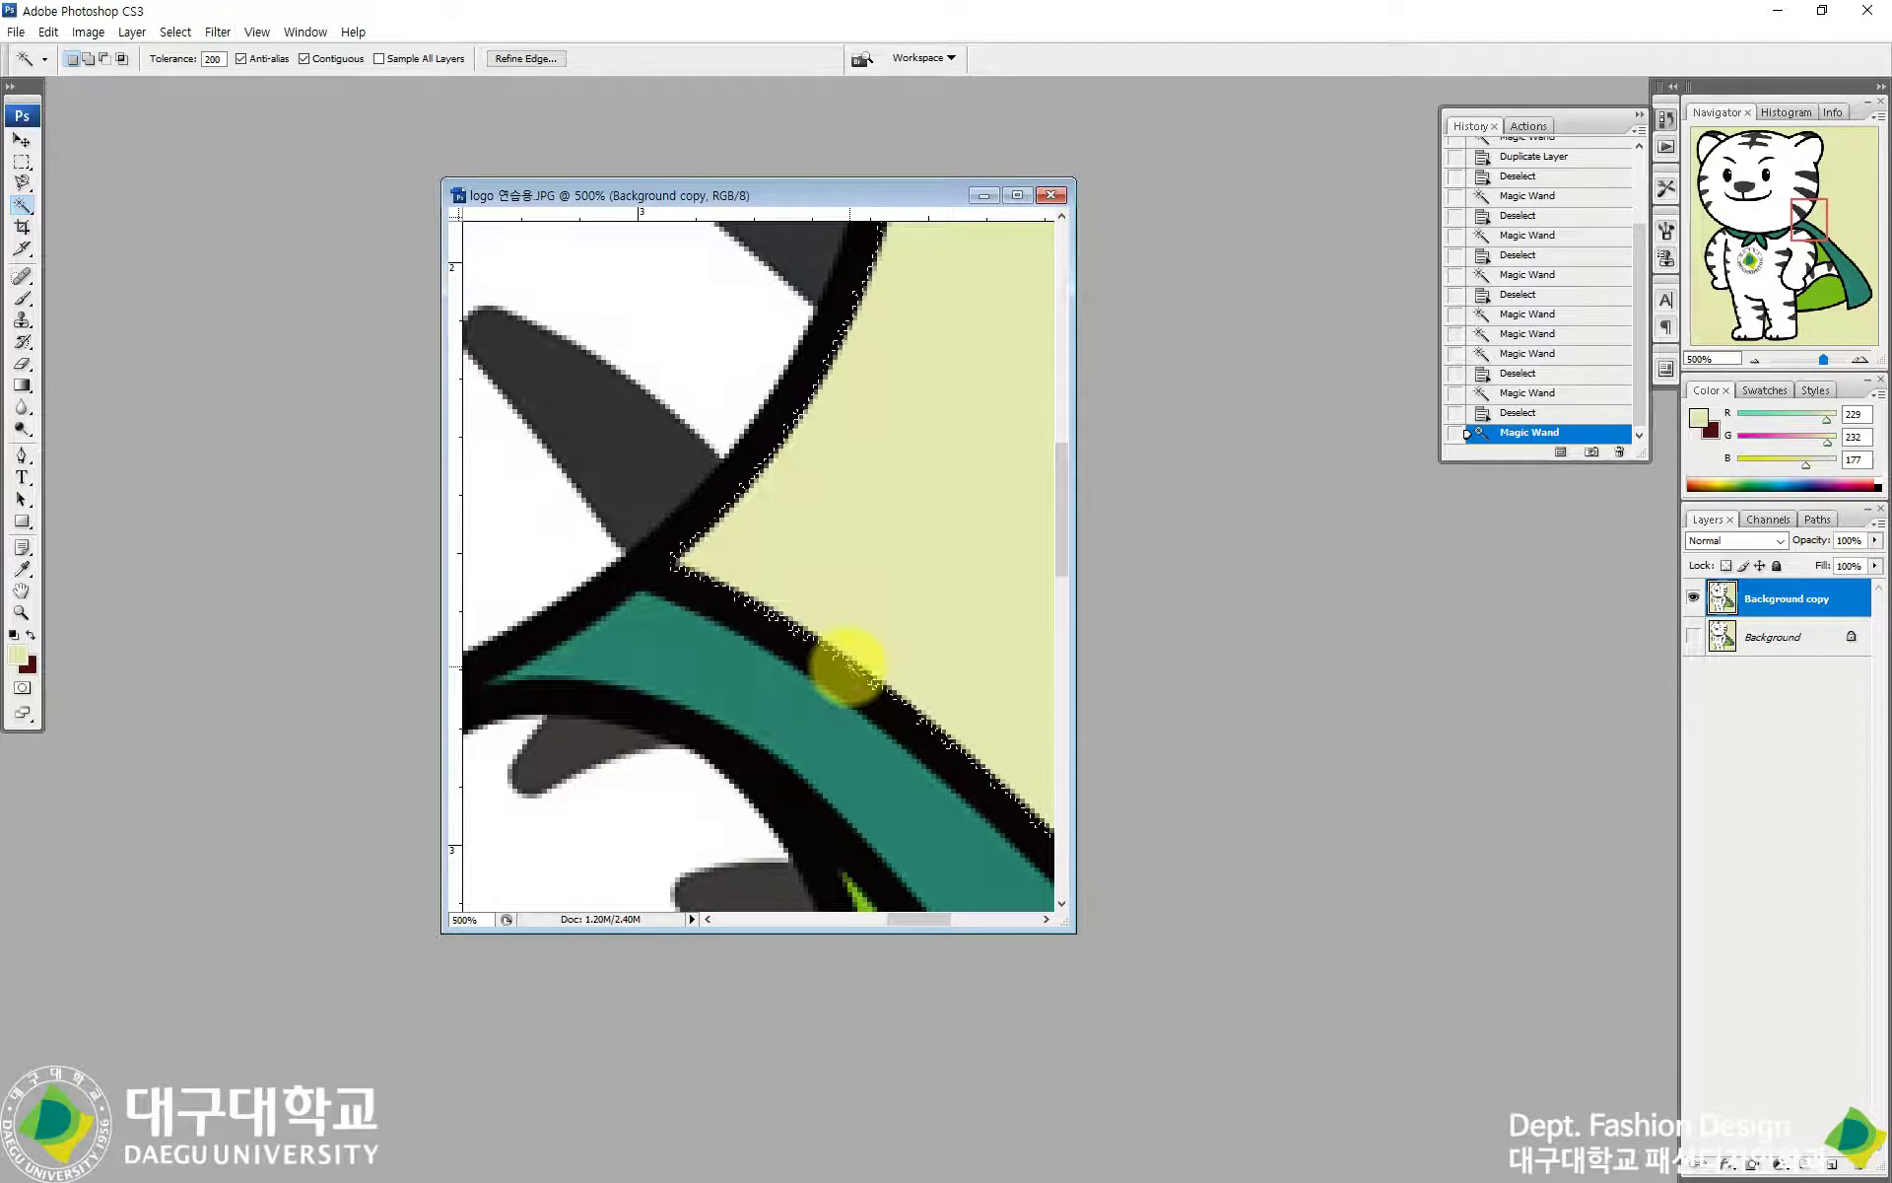
Step: Return the Magic Wand tolerance to 10 and reselect the pale green area around the whole tiger
left_click(213, 59)
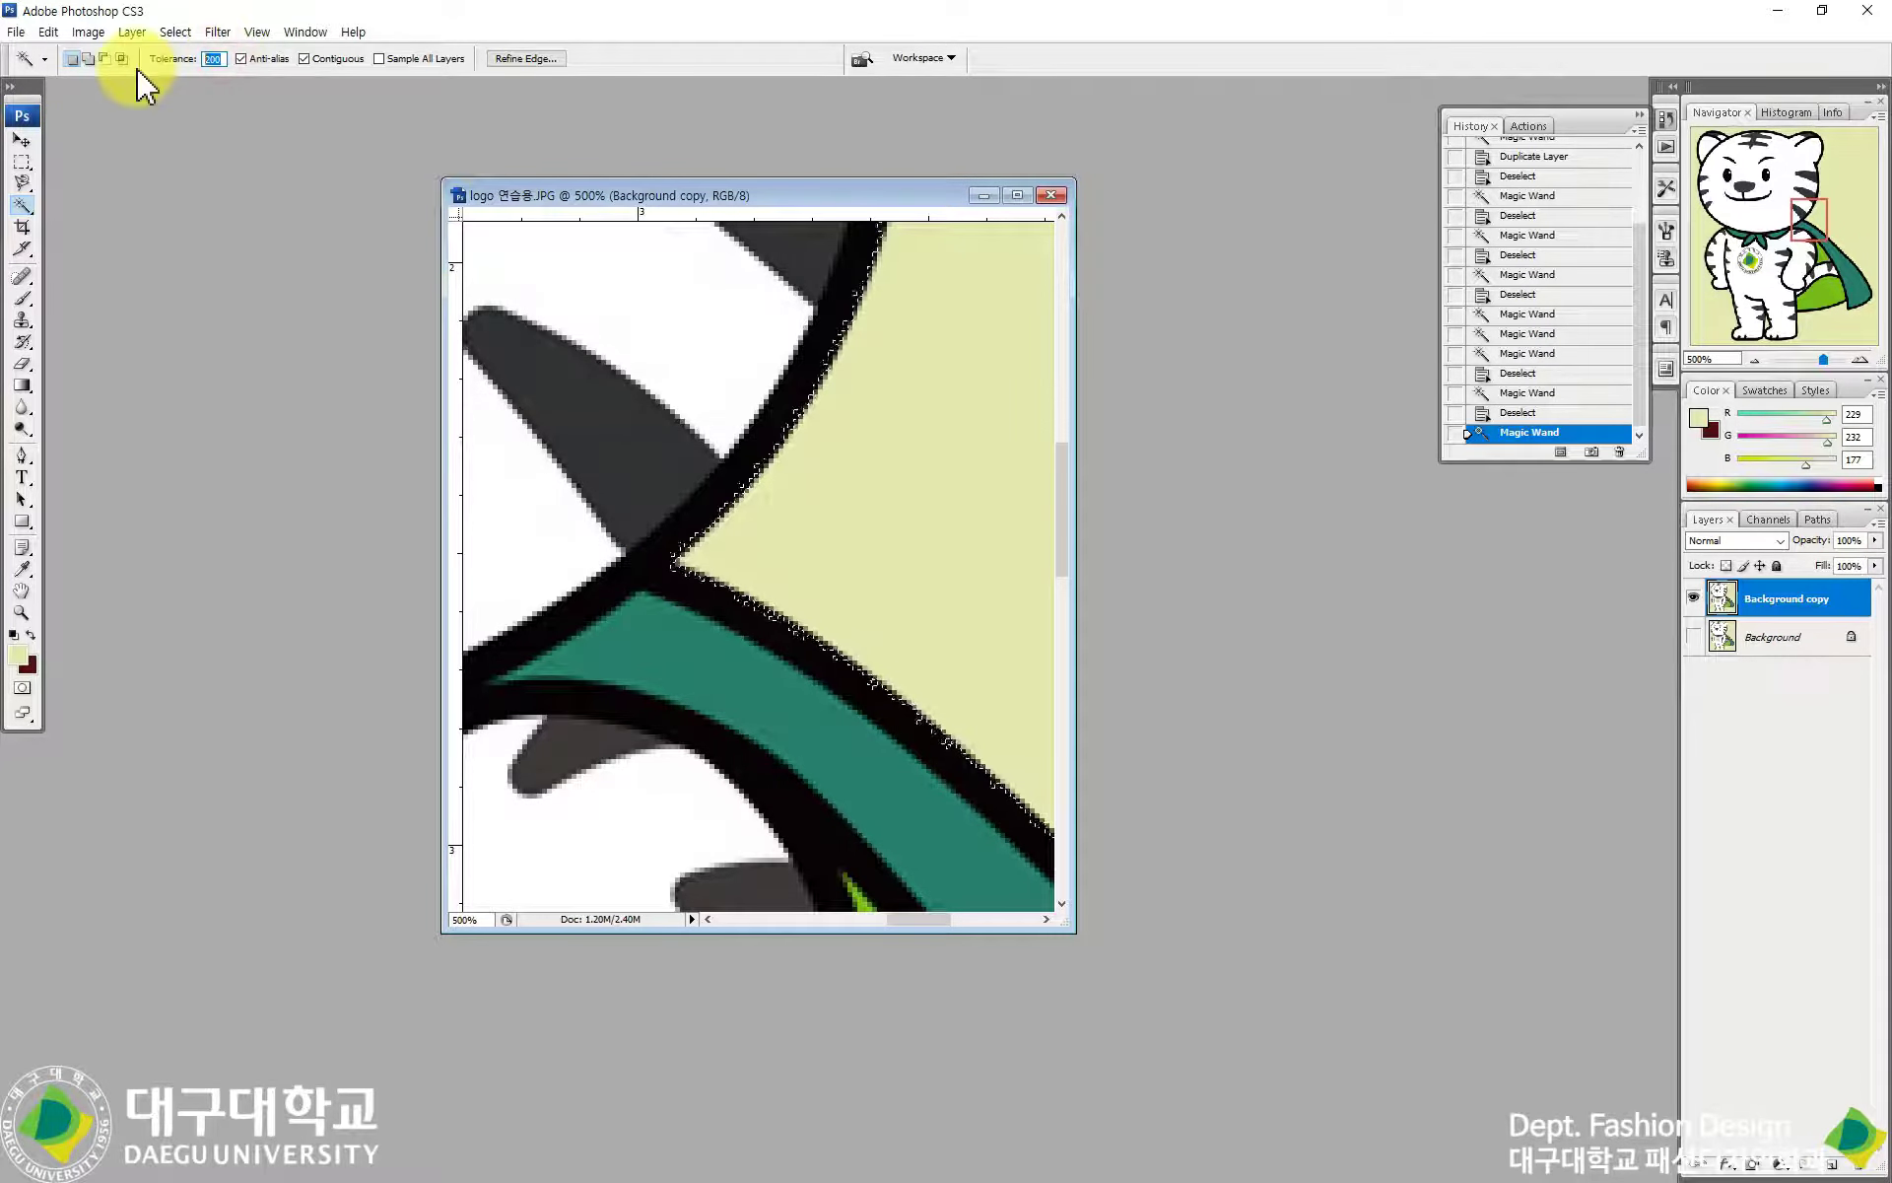
type("10")
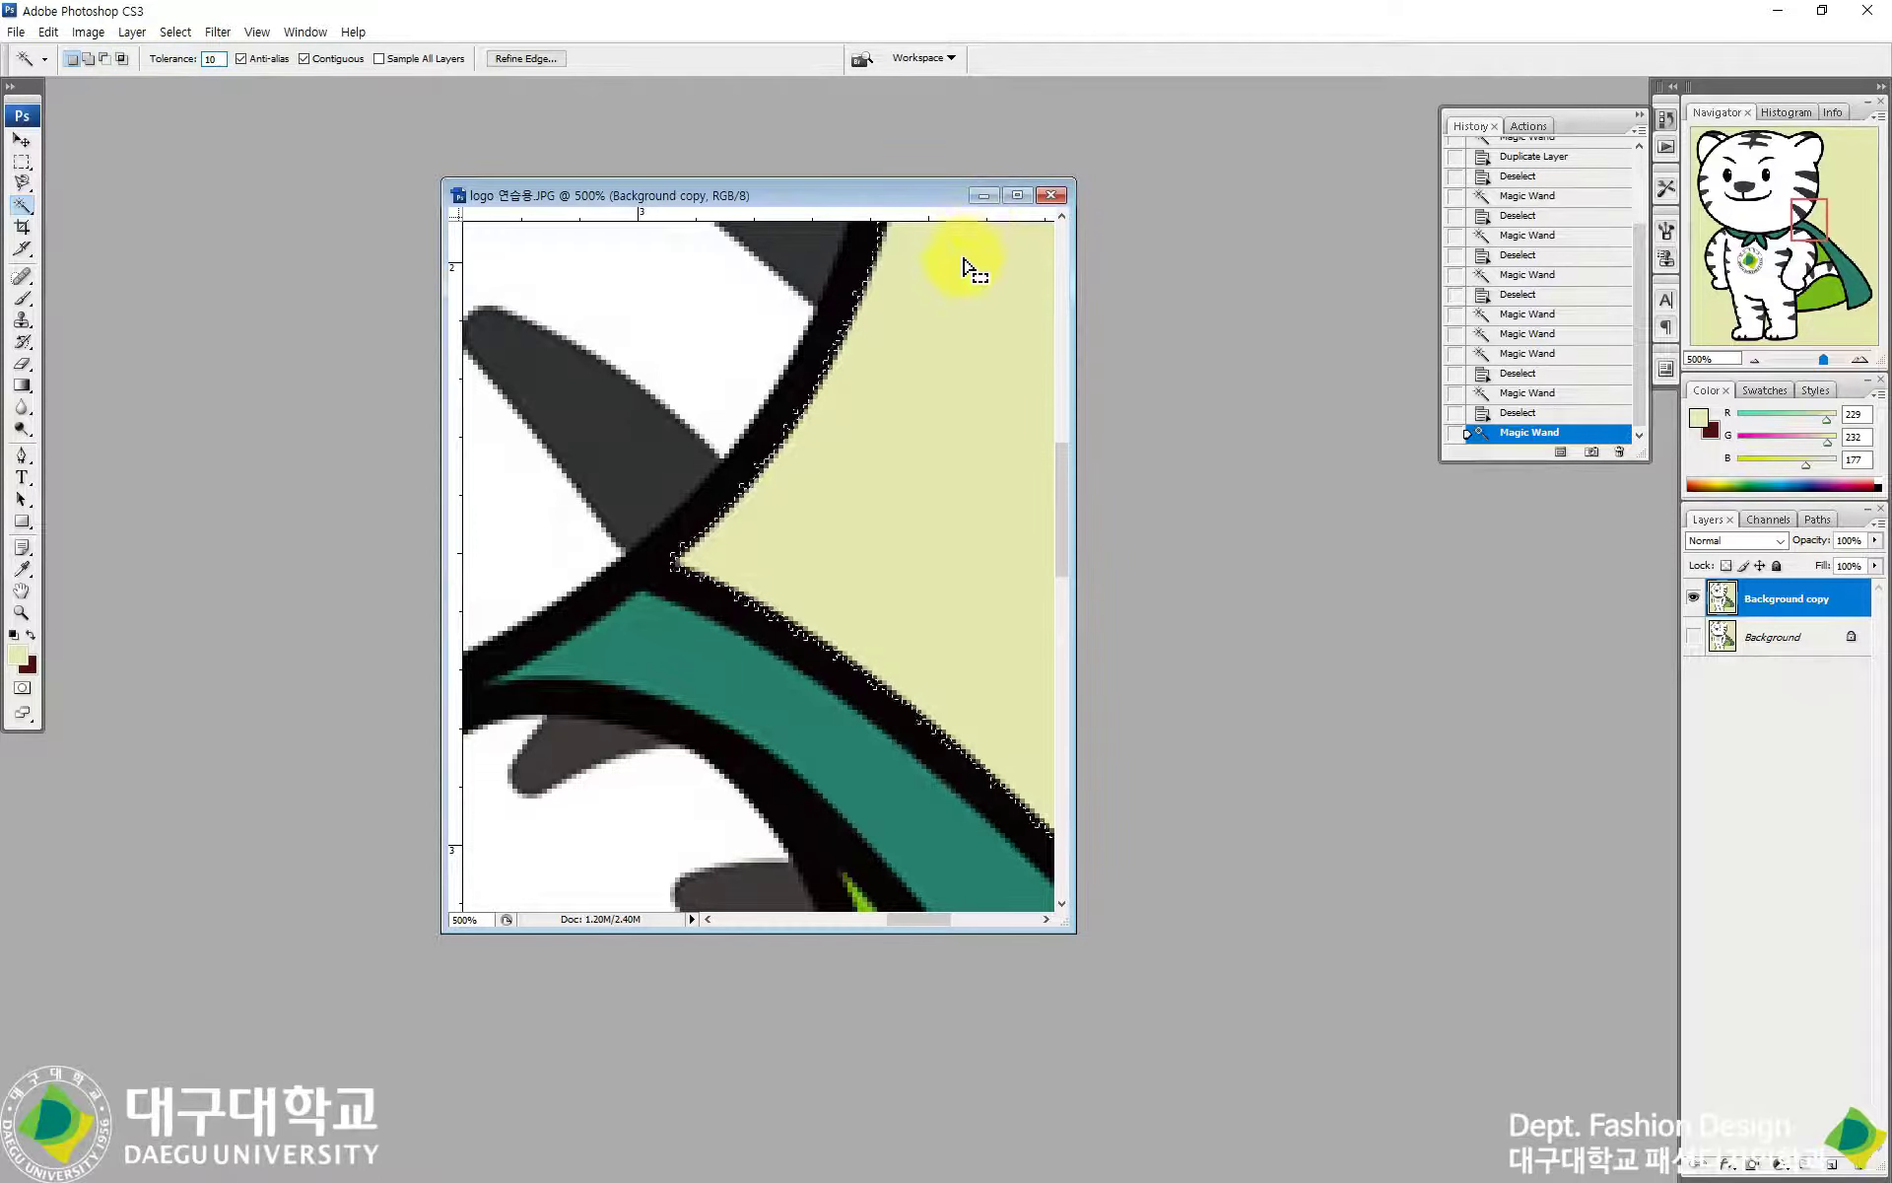
left_click(955, 352)
left_click(860, 469)
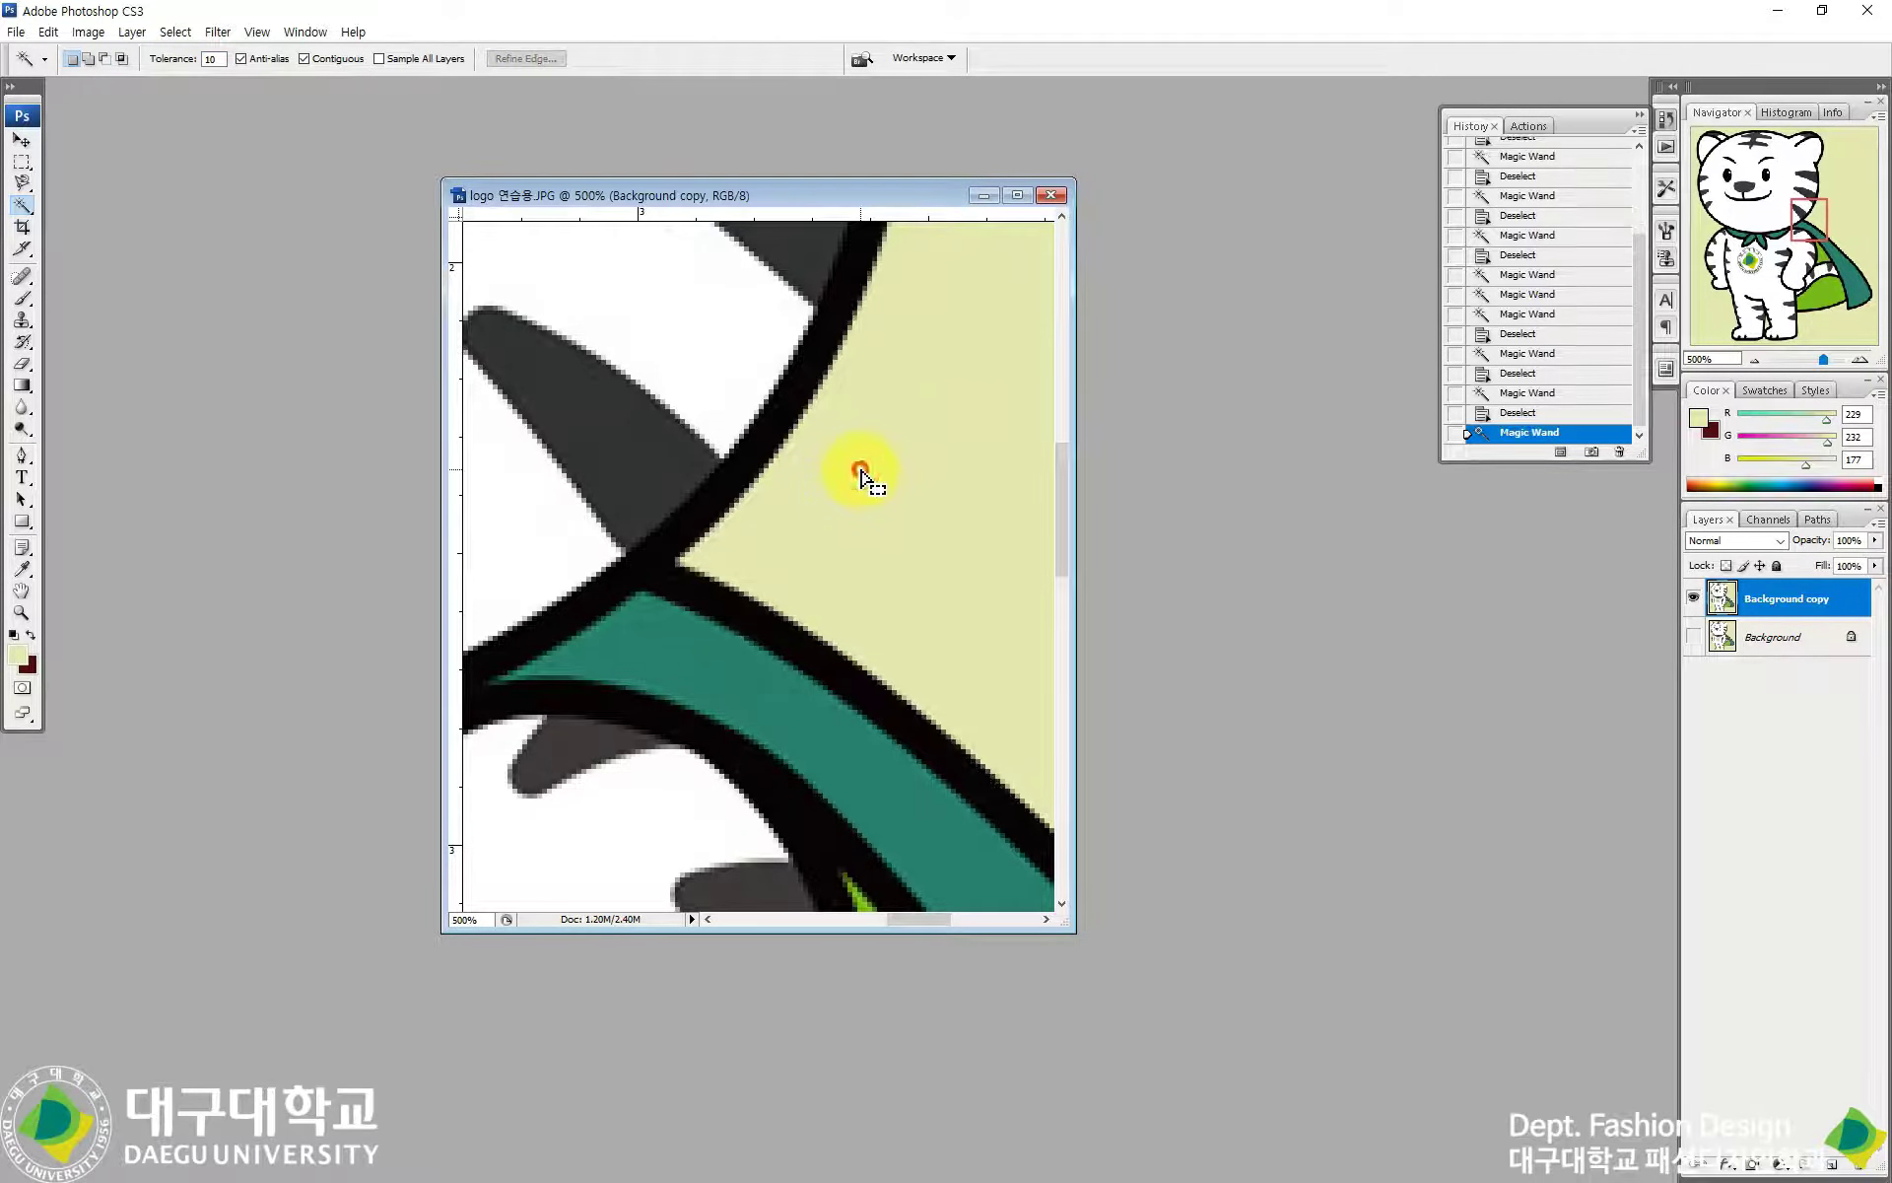
left_click(832, 496, "alt")
left_click(831, 496, "alt")
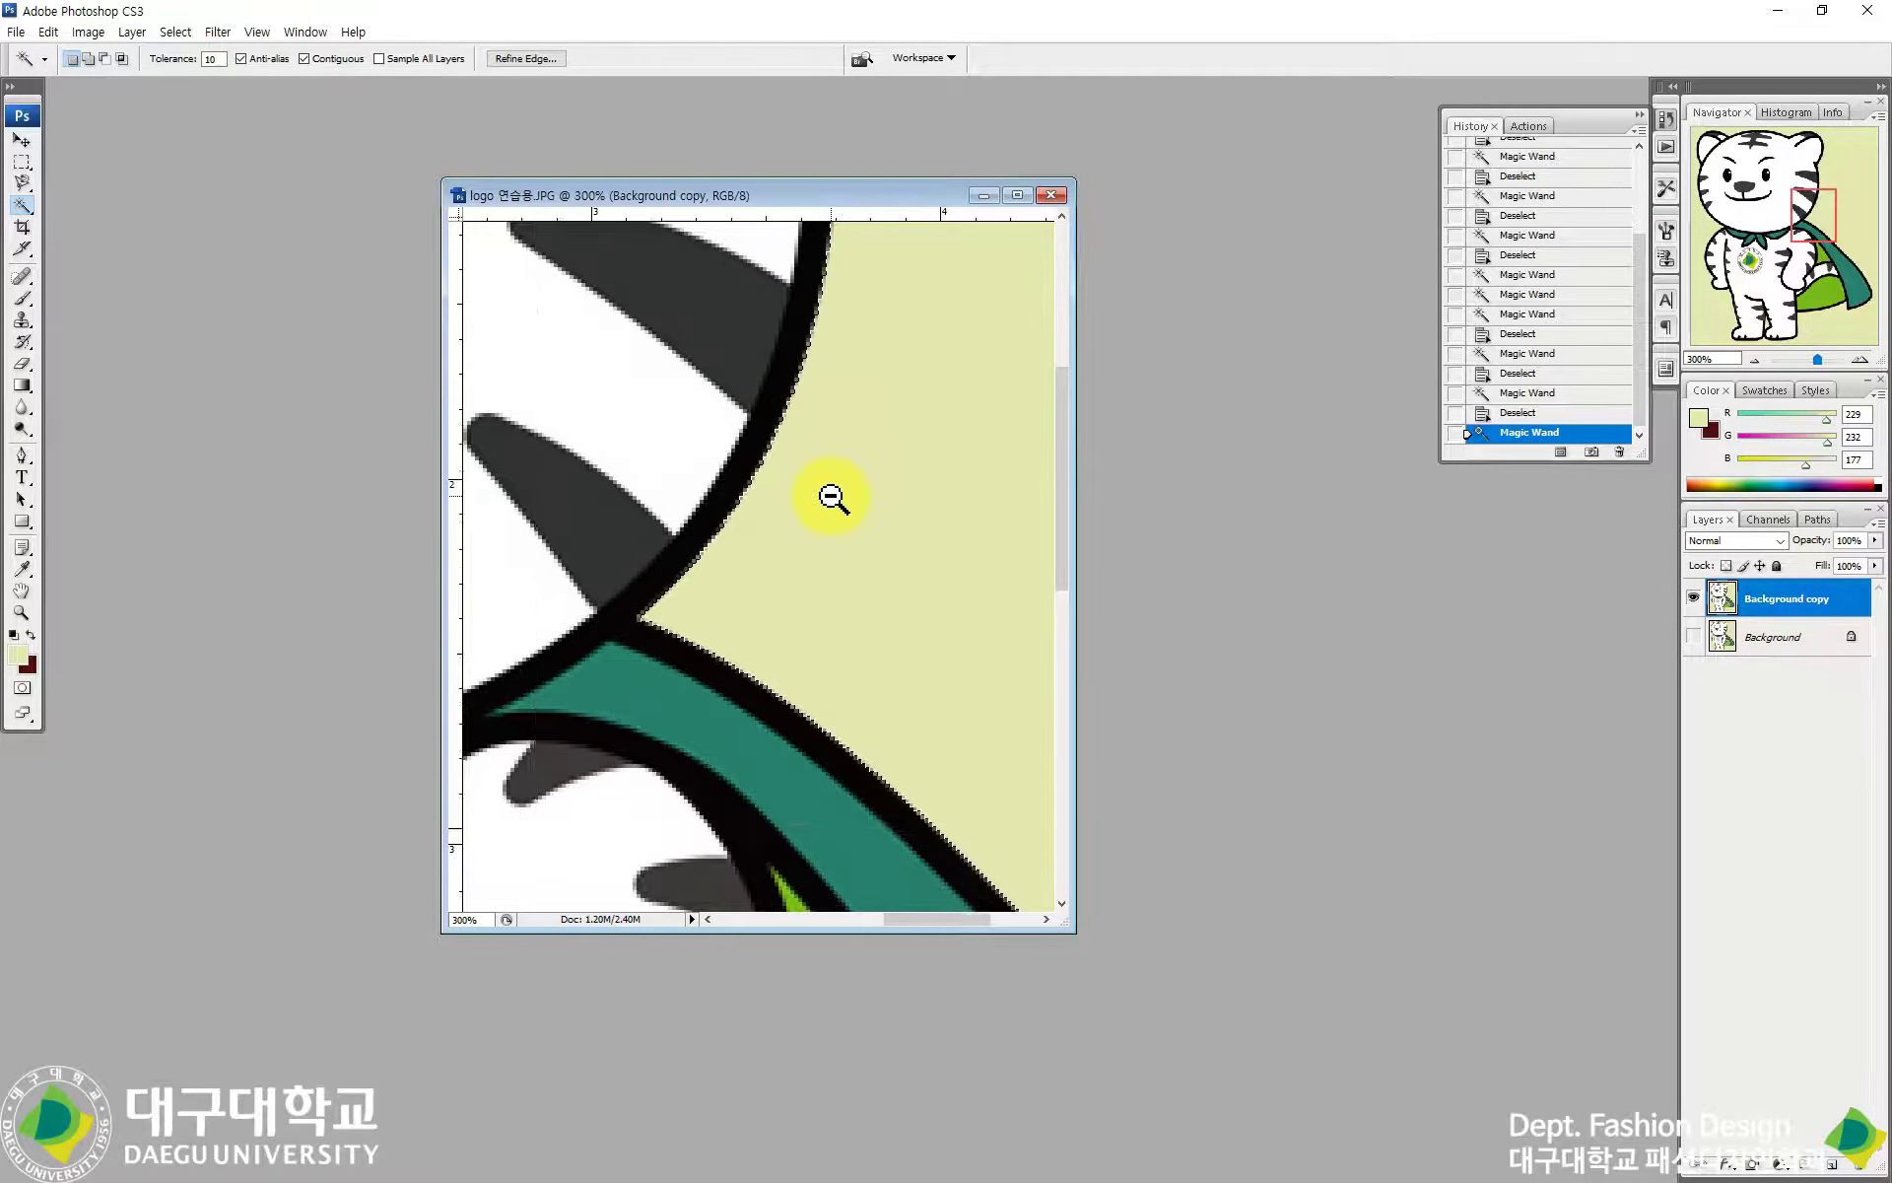
left_click(831, 496, "alt")
left_click(831, 495, "alt")
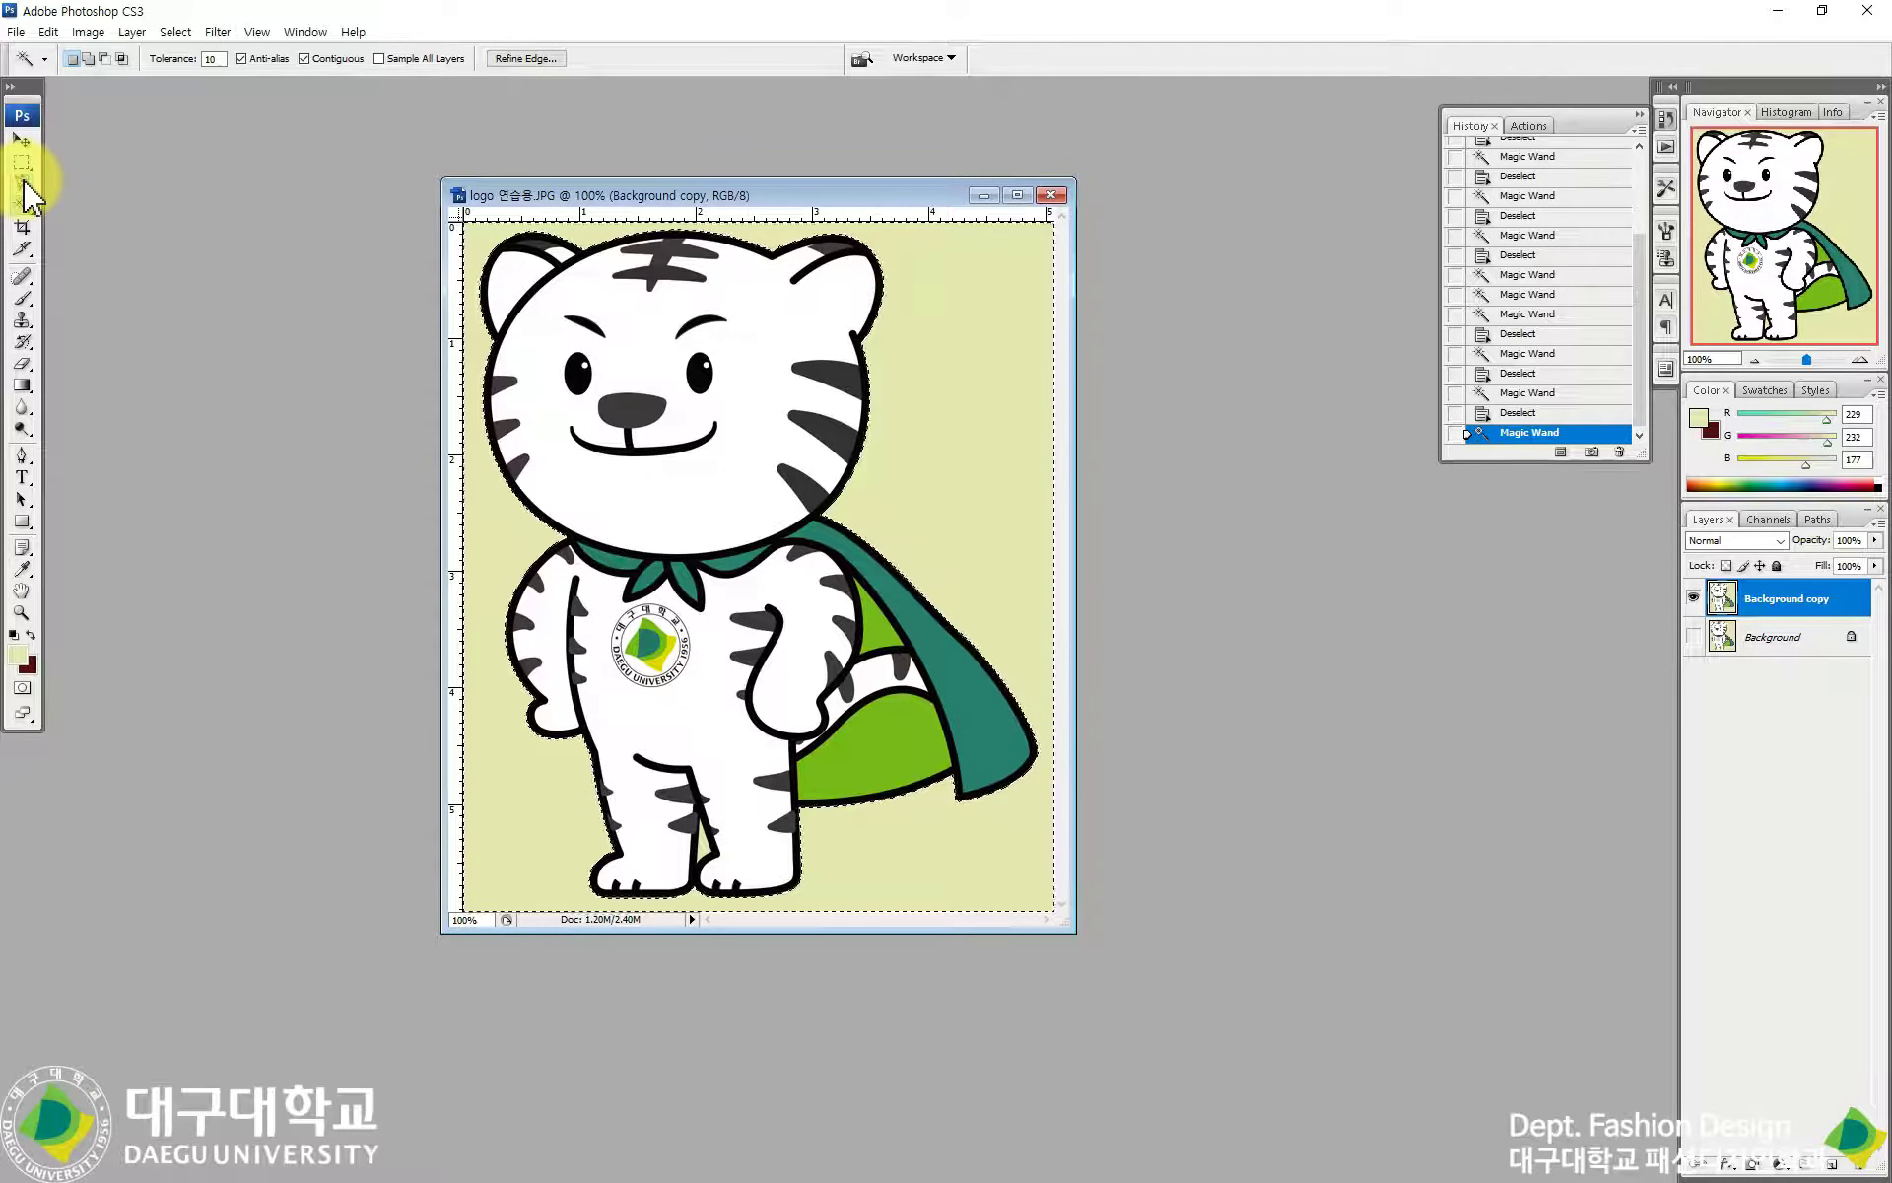
Step: Clear the selection and start a Magnetic Lasso outline on the outer edge of the tiger's ear beside the cape side
key("ctrl+d")
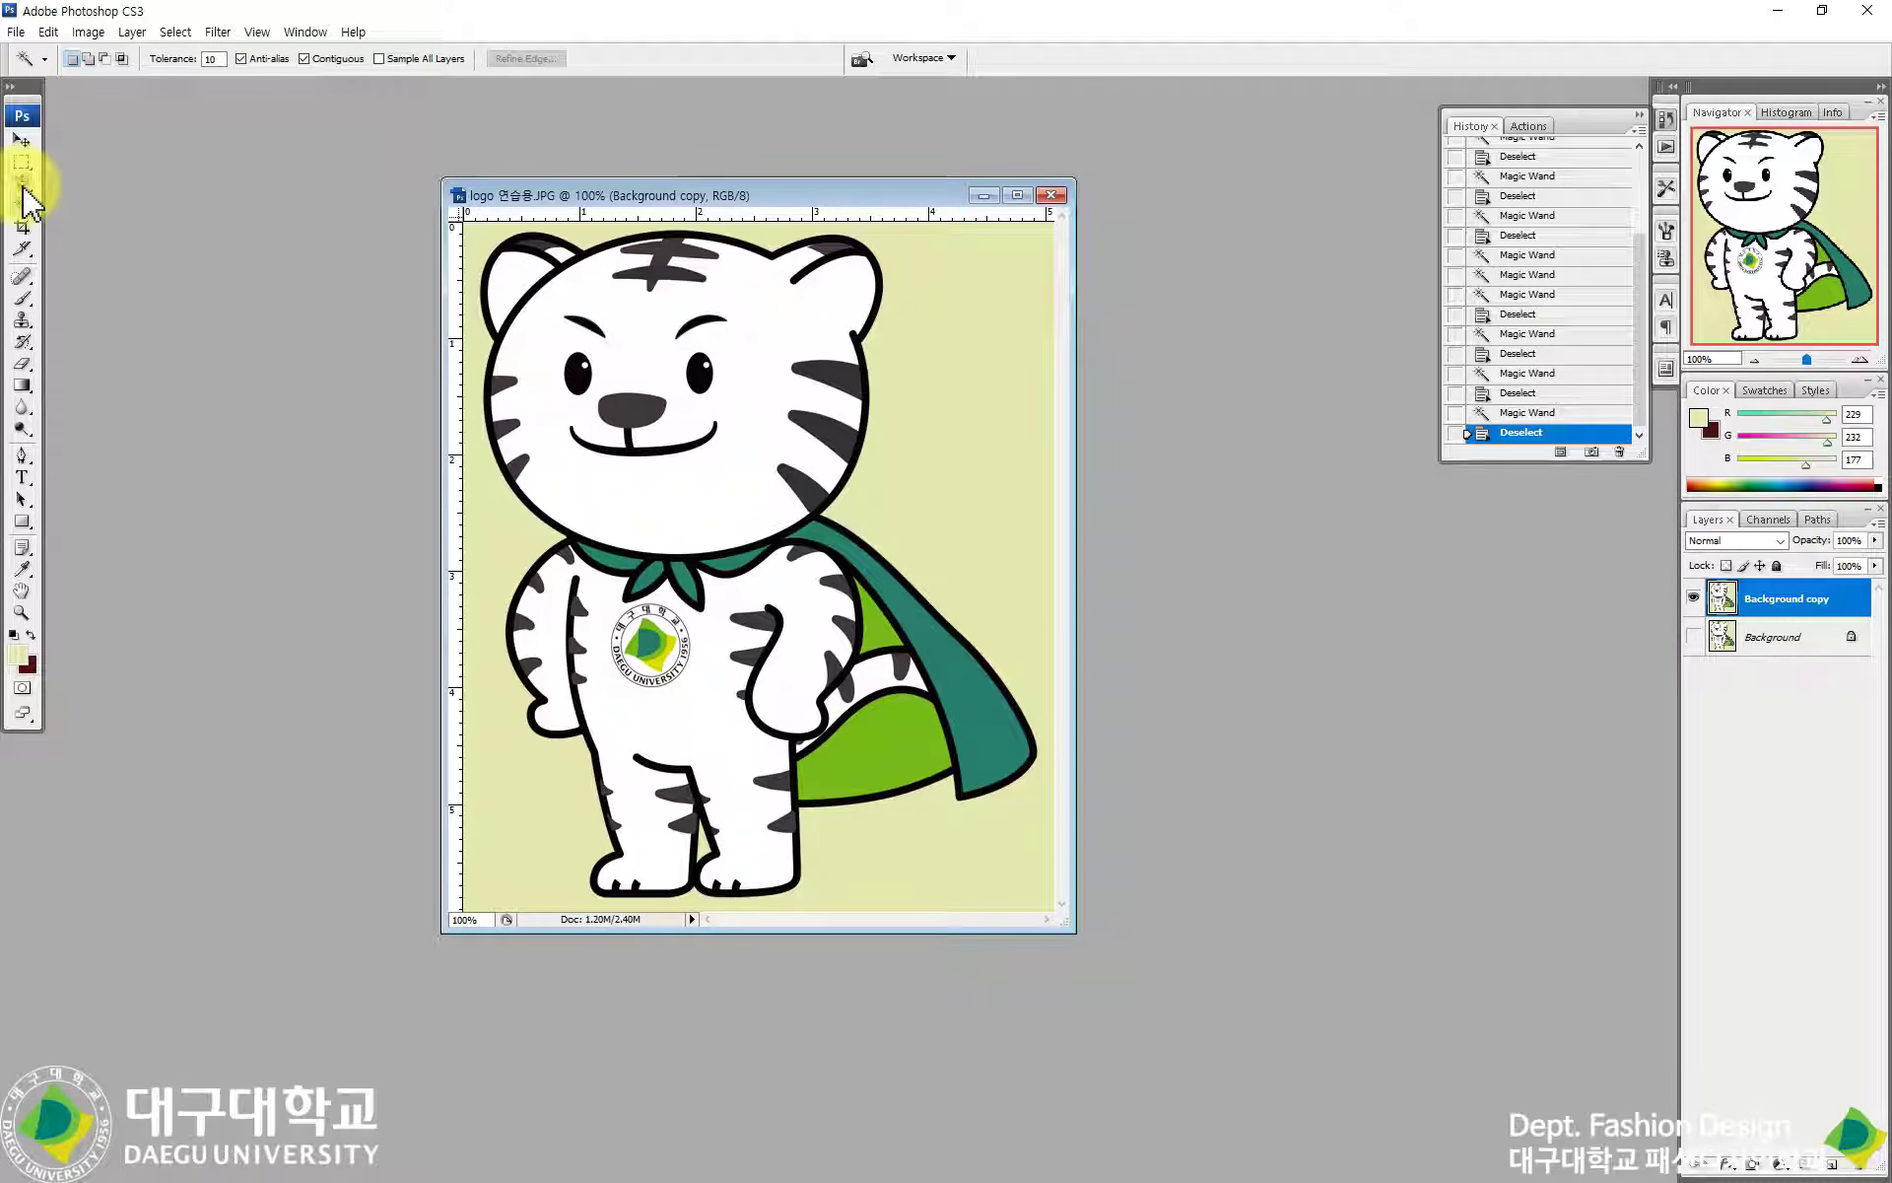
left_click(24, 187)
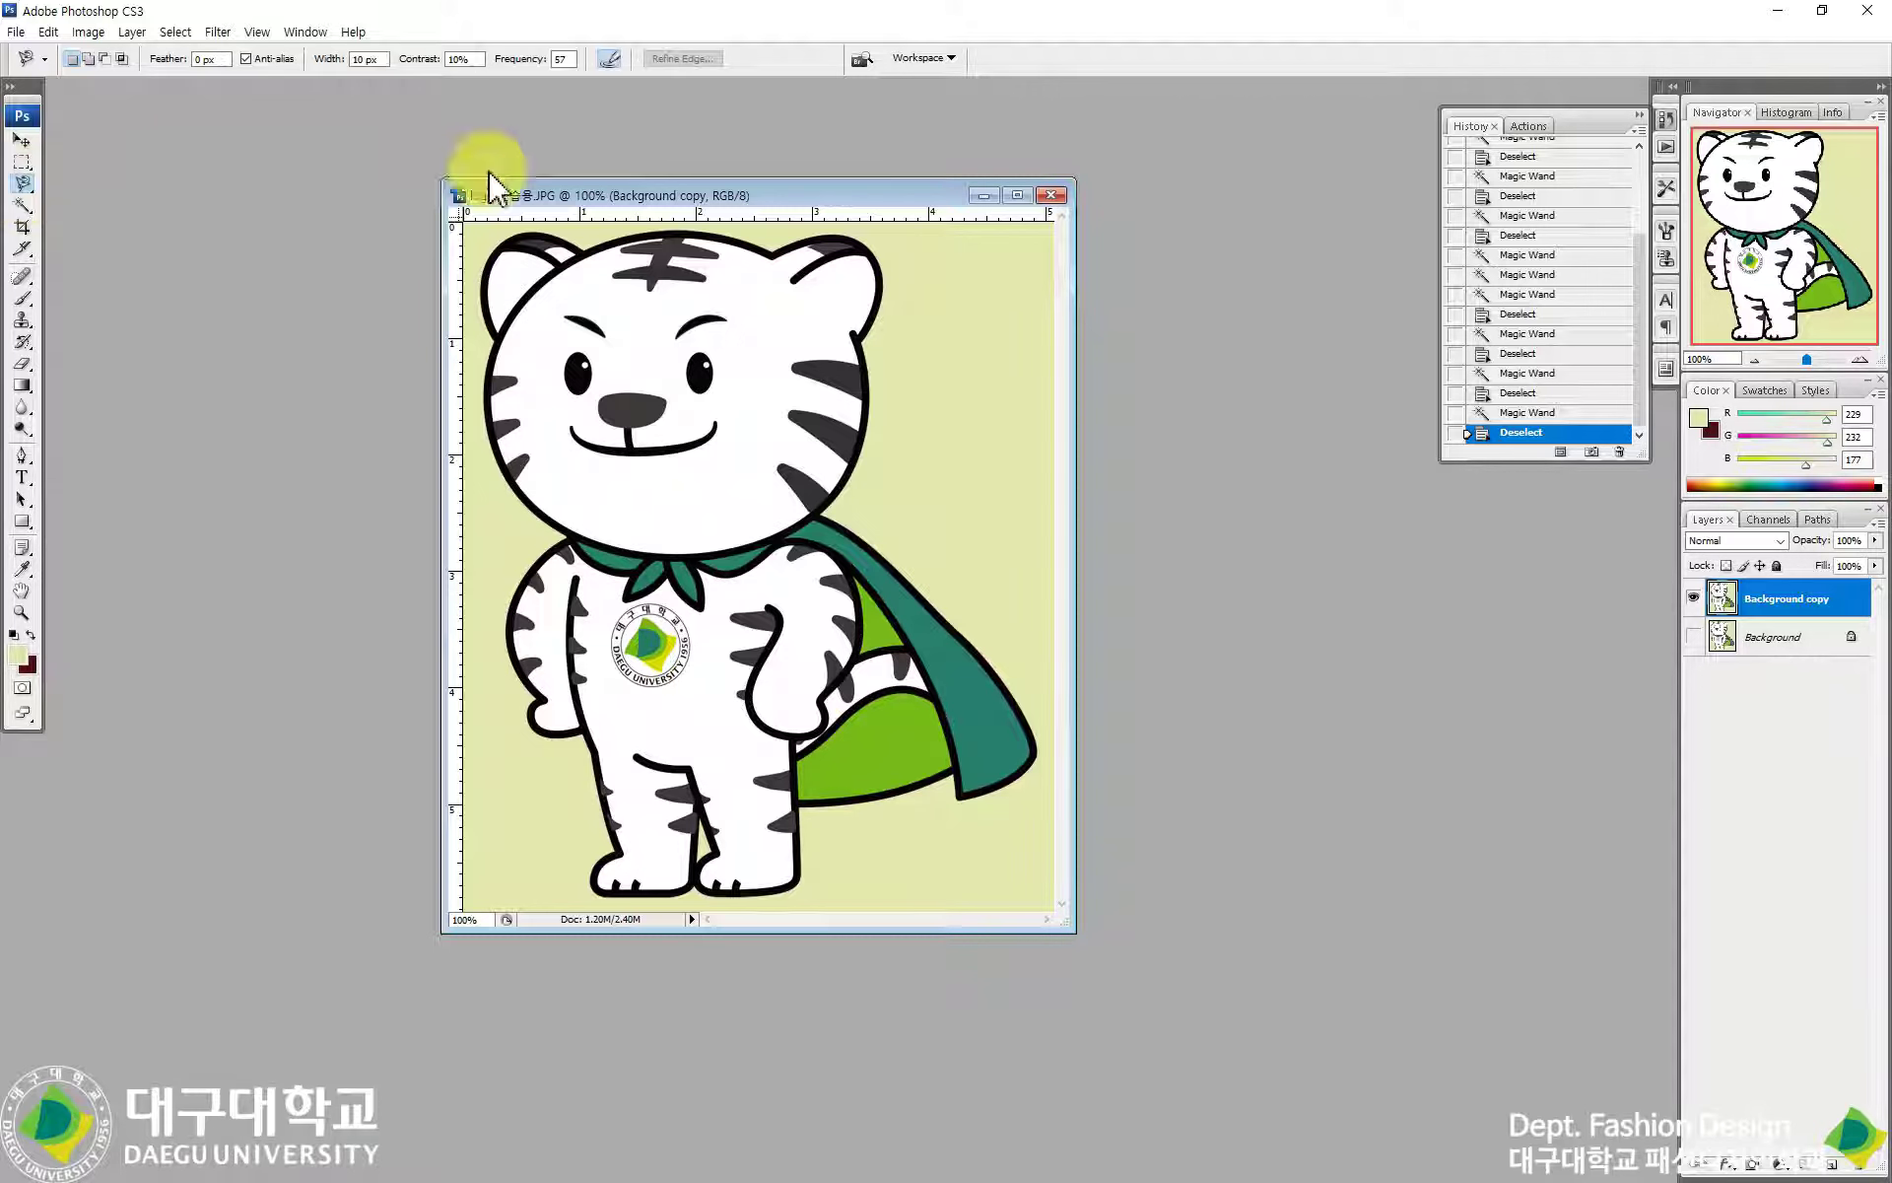
left_click(911, 245)
left_click_drag(792, 376, 790, 378)
left_click_drag(923, 408, 834, 457)
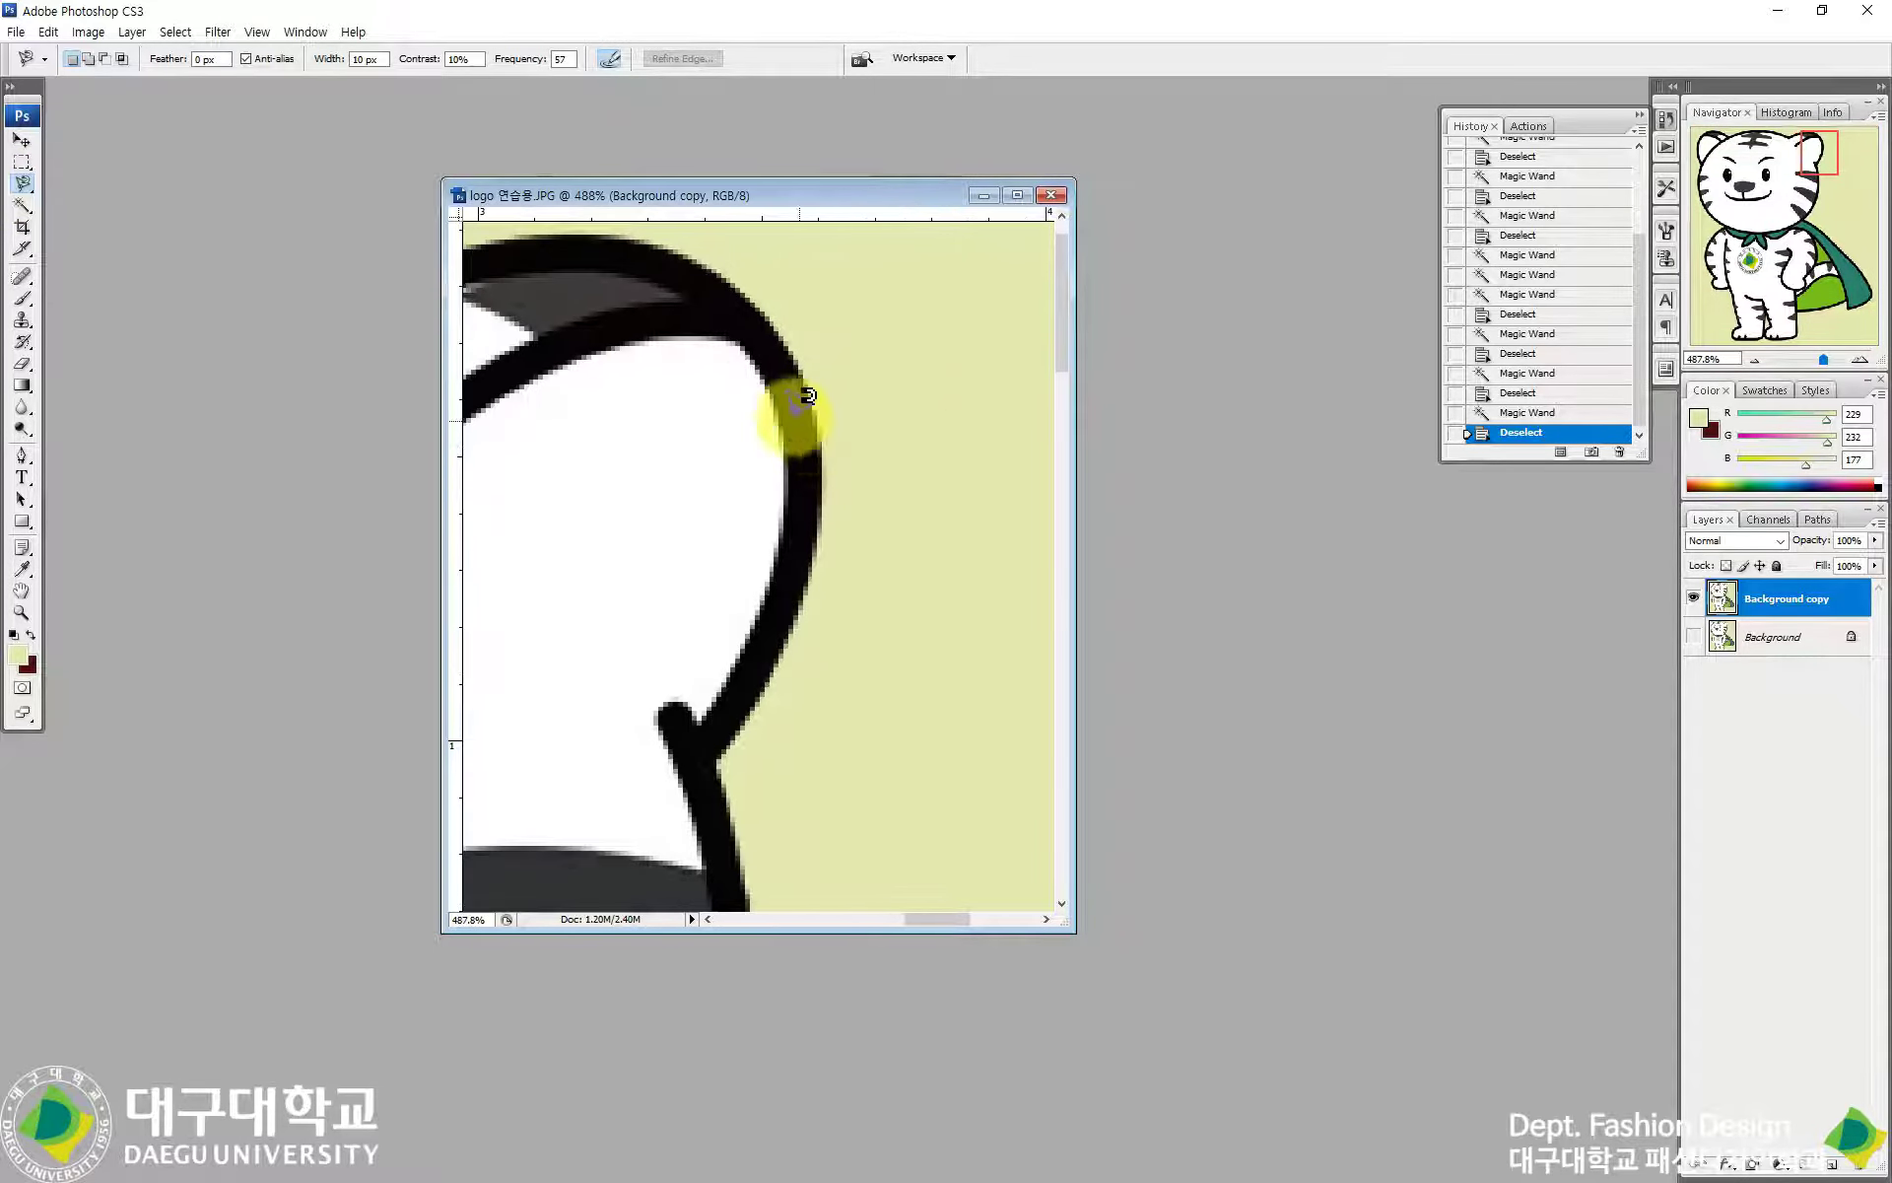
left_click(771, 323)
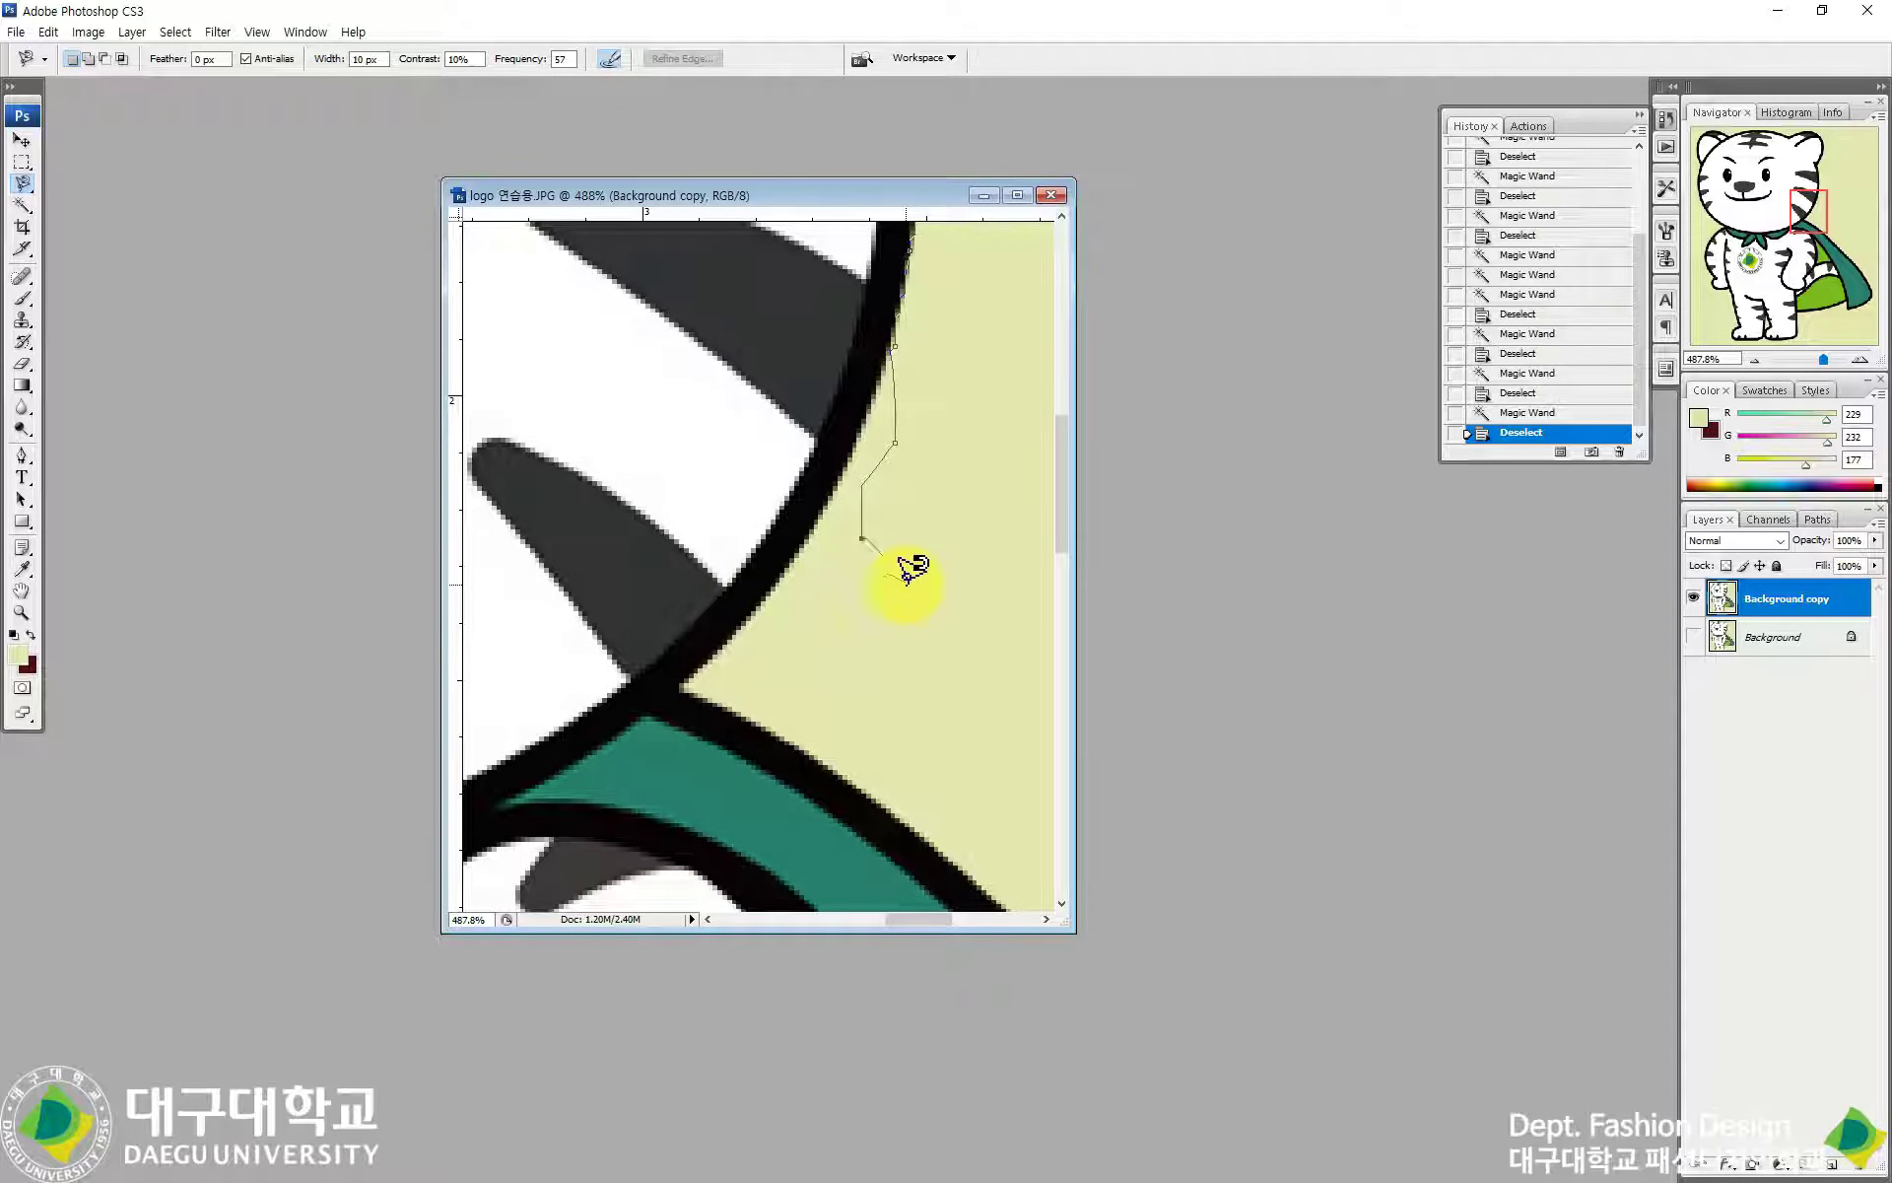
Step: Remove the stray lasso points beside the cheek and retrace the outline along the cheek and the cape's upper edge
key("BackSpace")
key("BackSpace")
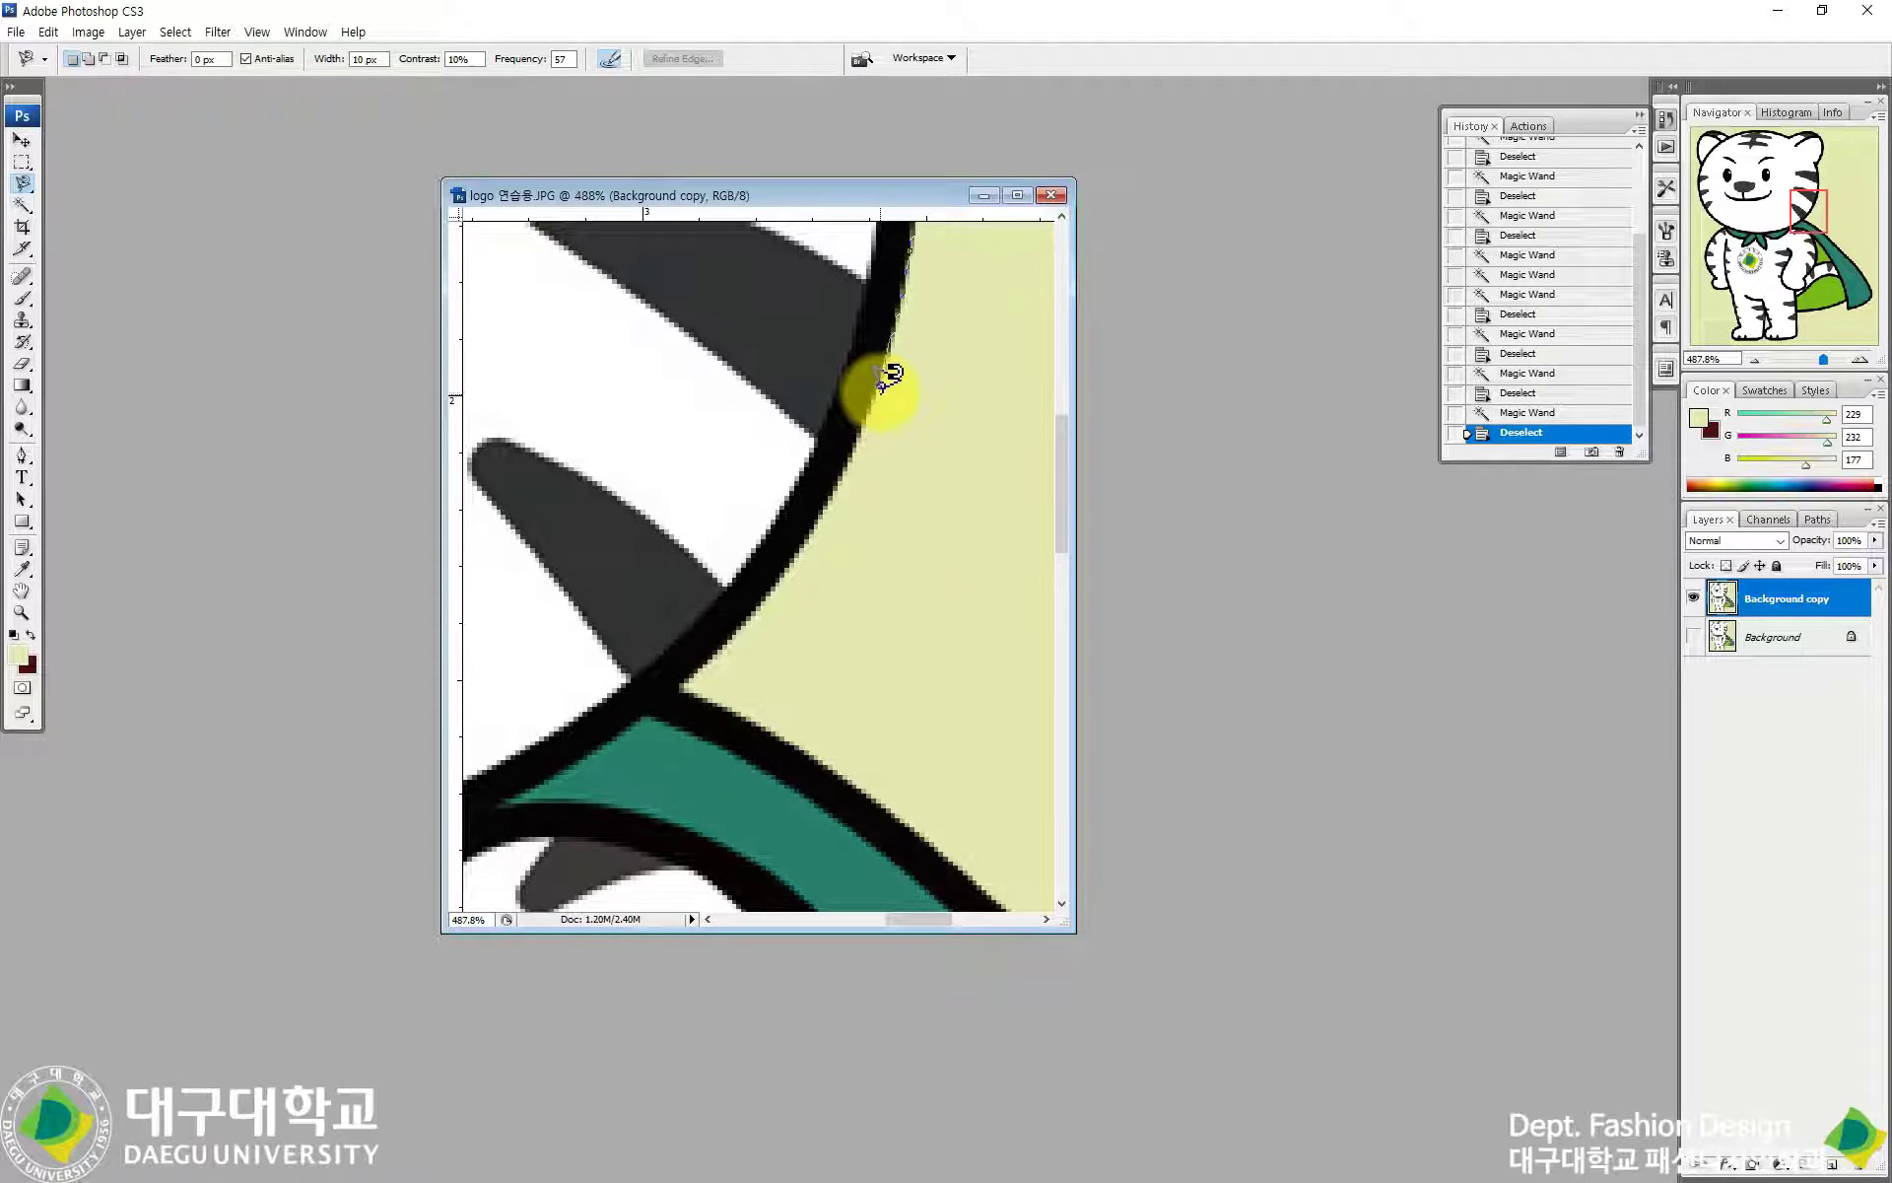
left_click(820, 527)
left_click(718, 652)
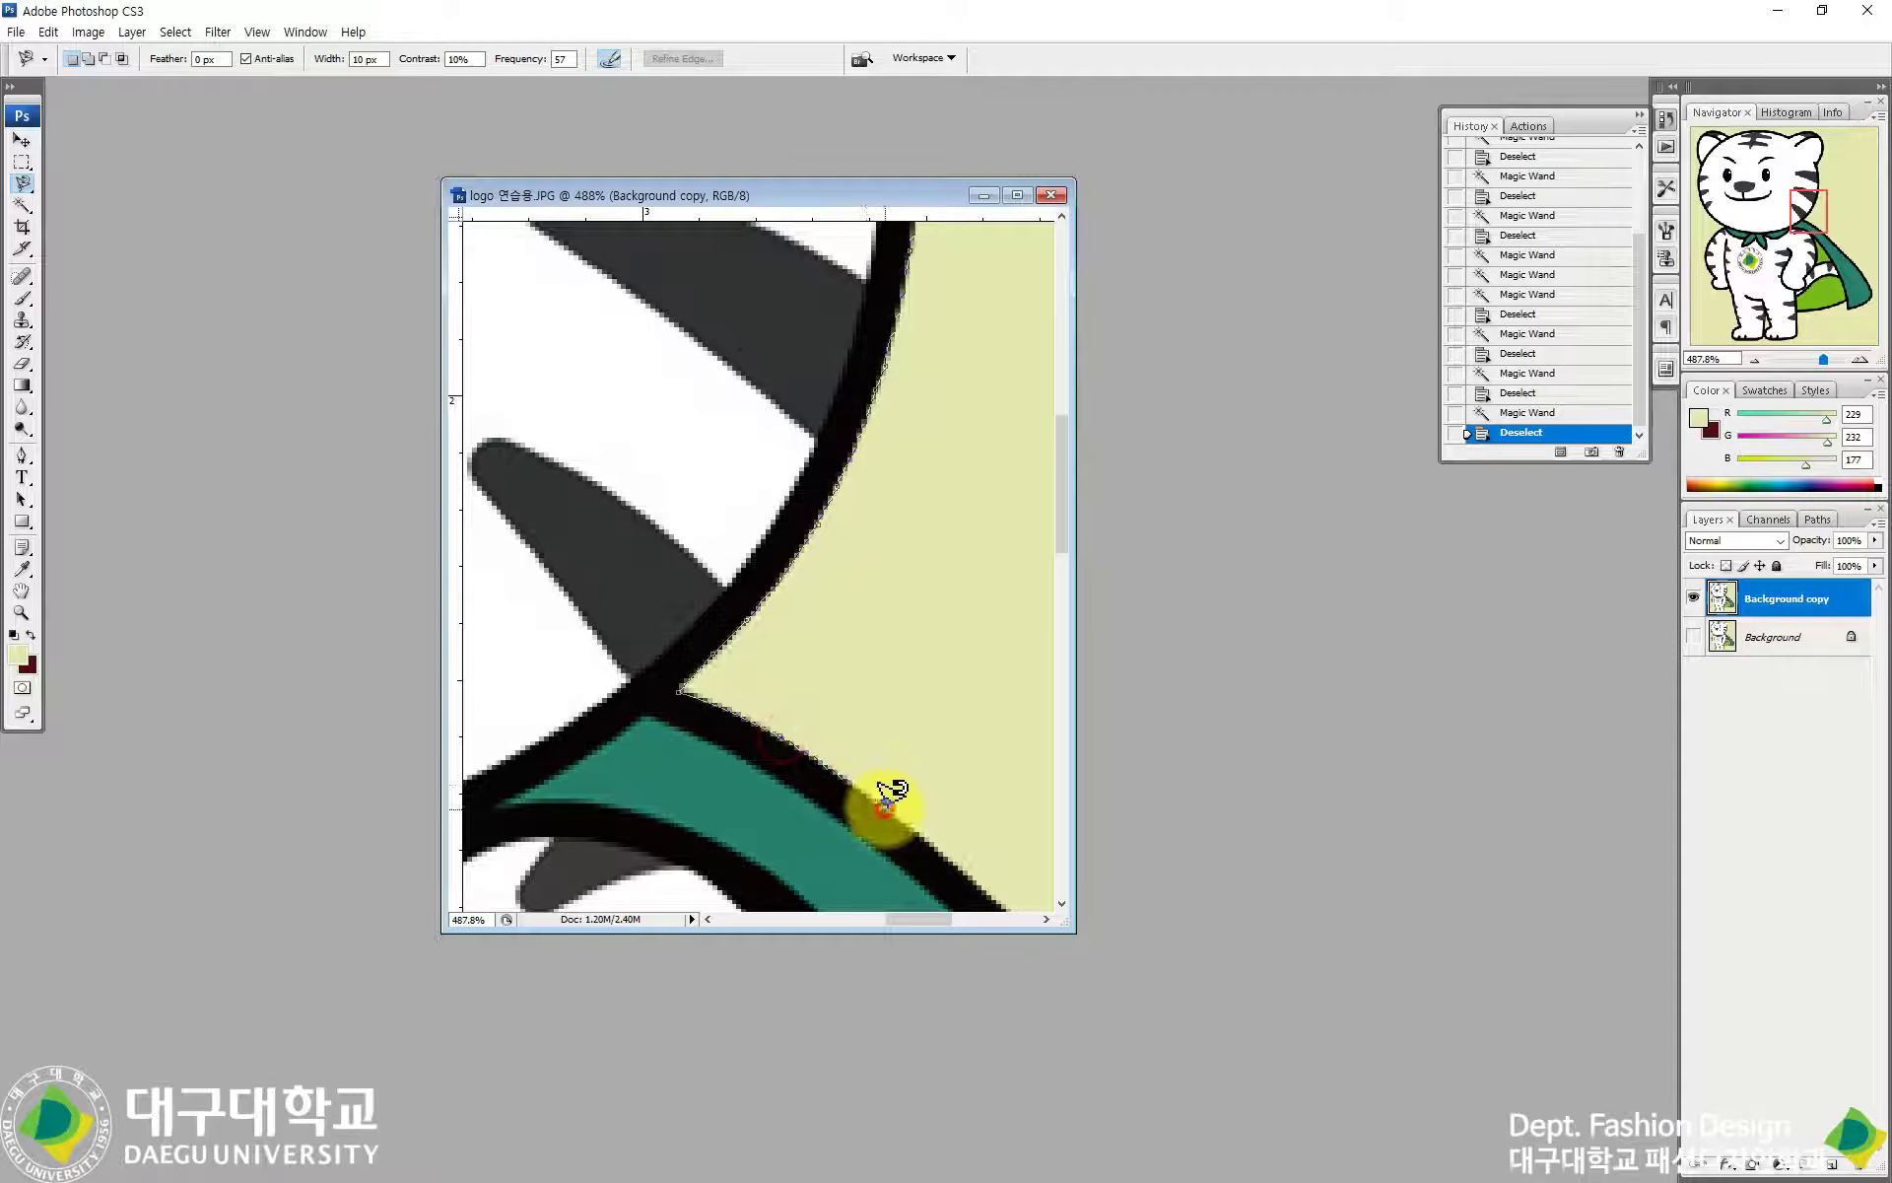
mouse_move(975, 886)
left_mouse_down()
mouse_move(739, 747)
mouse_move(663, 591)
left_mouse_up()
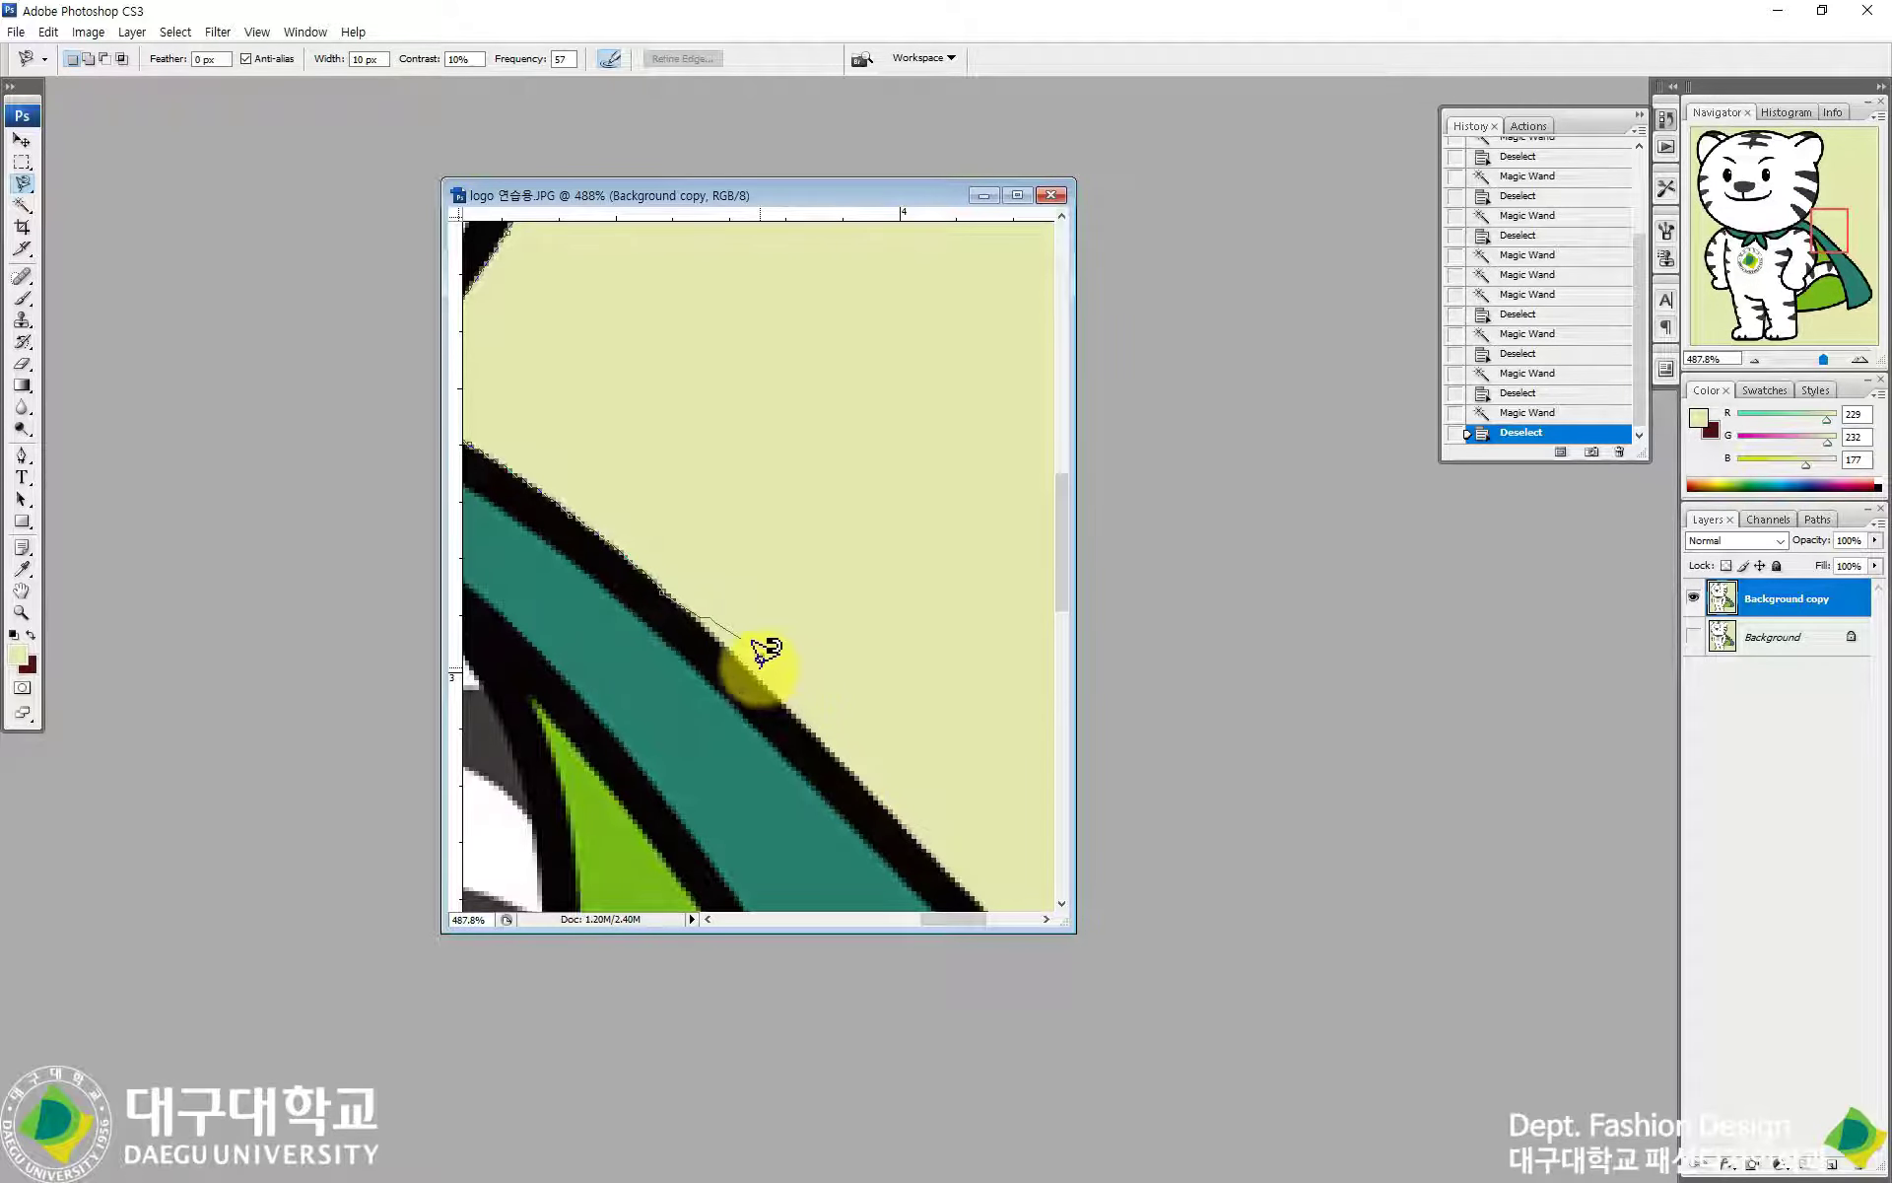
left_click(706, 629)
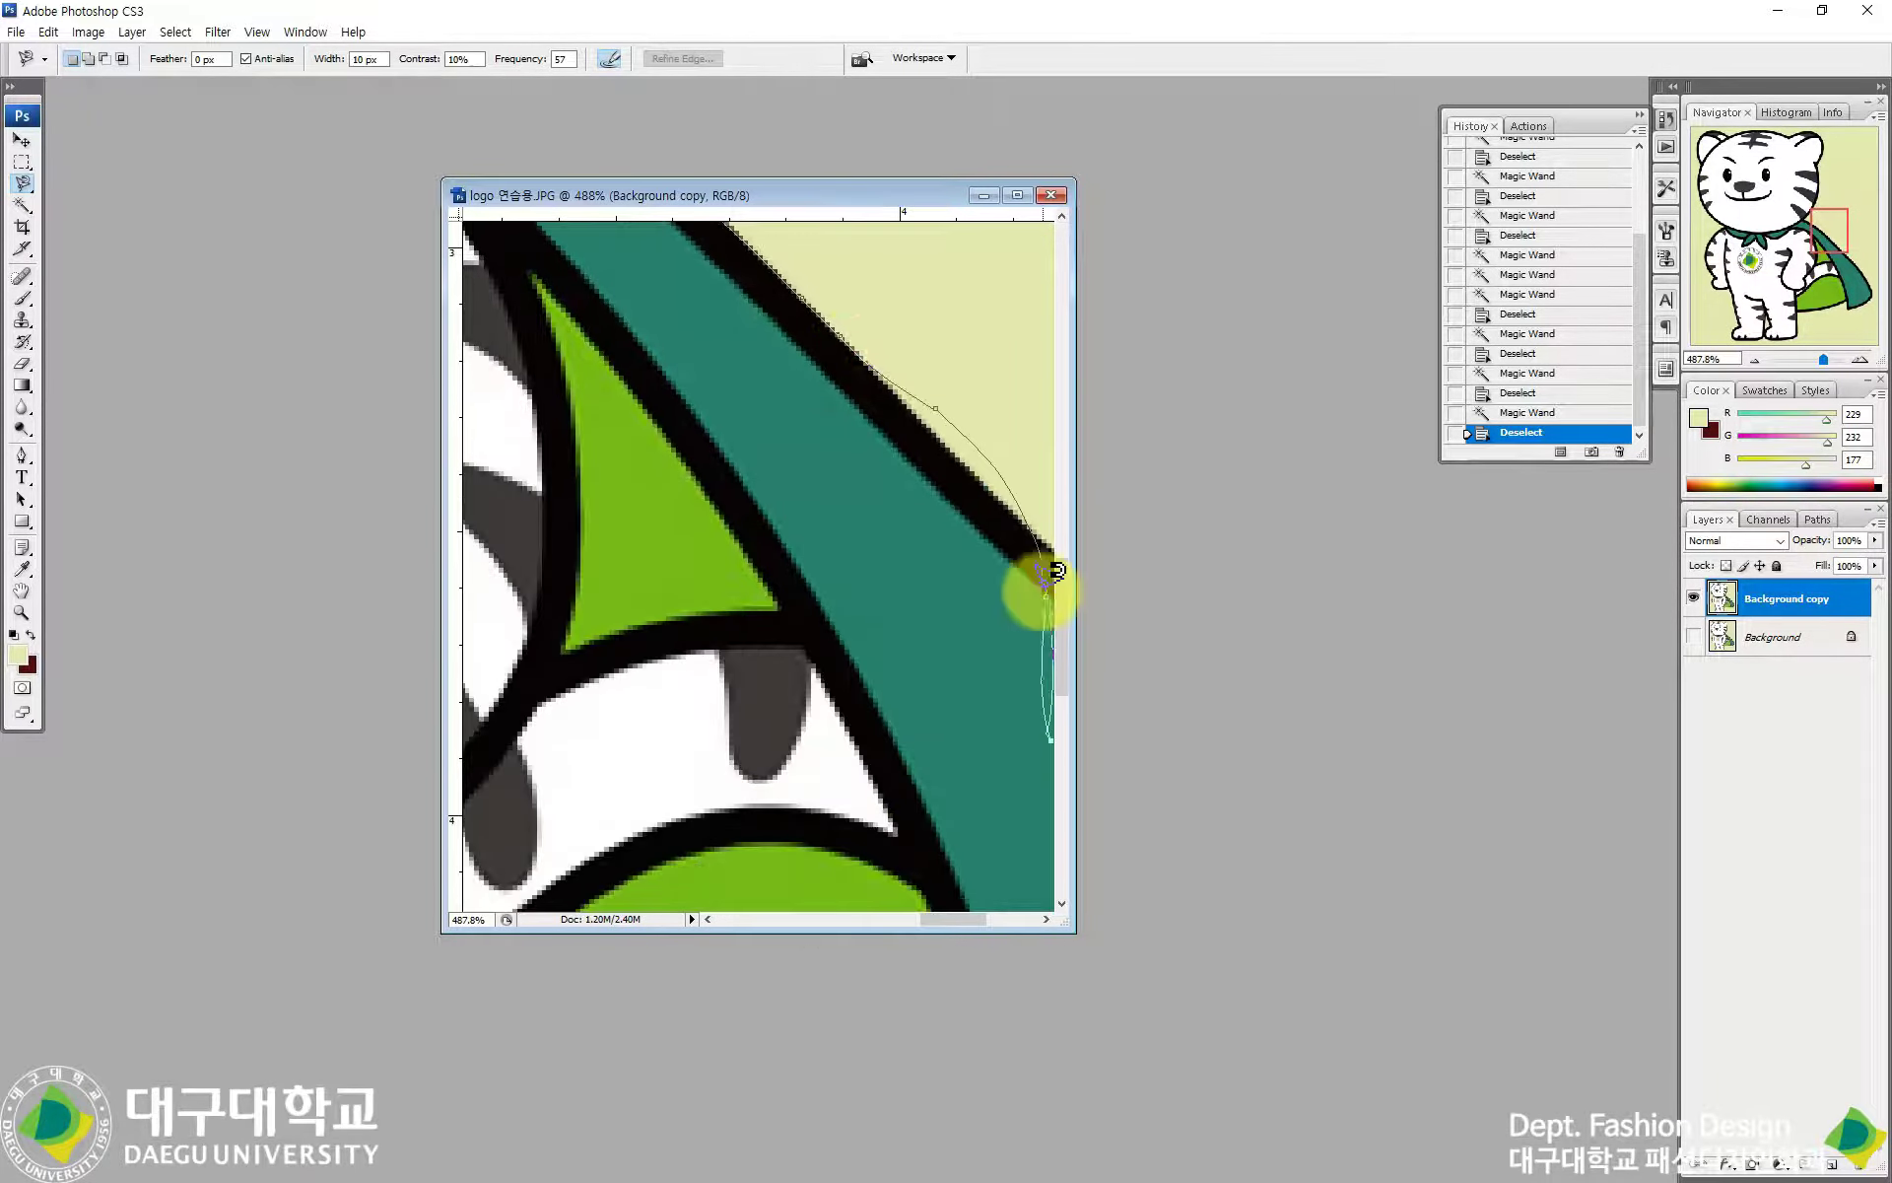
Step: Remove the stray lasso points at the cape's edge and close the outline through the pale green area beside the head
key("Delete")
key("Delete")
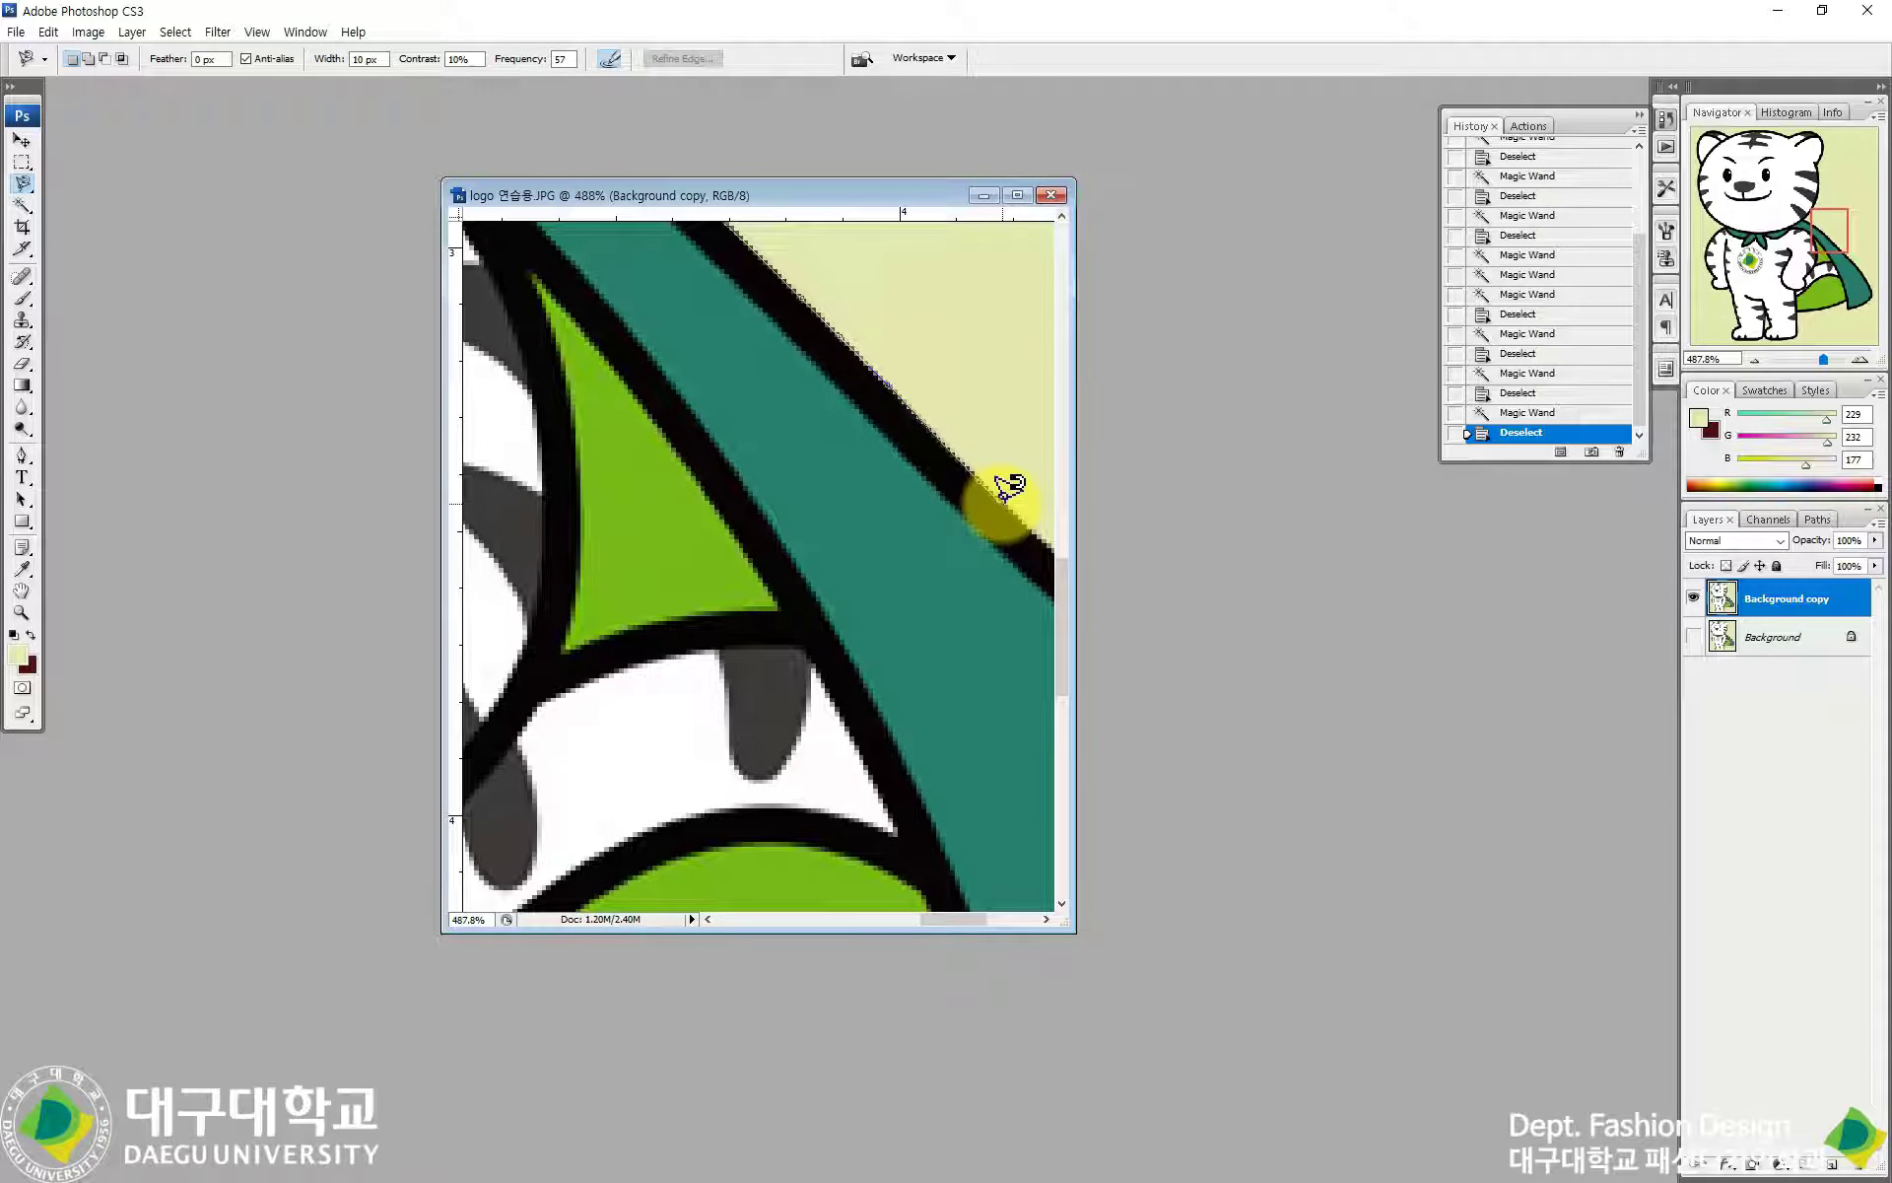
left_click(1003, 343, "alt")
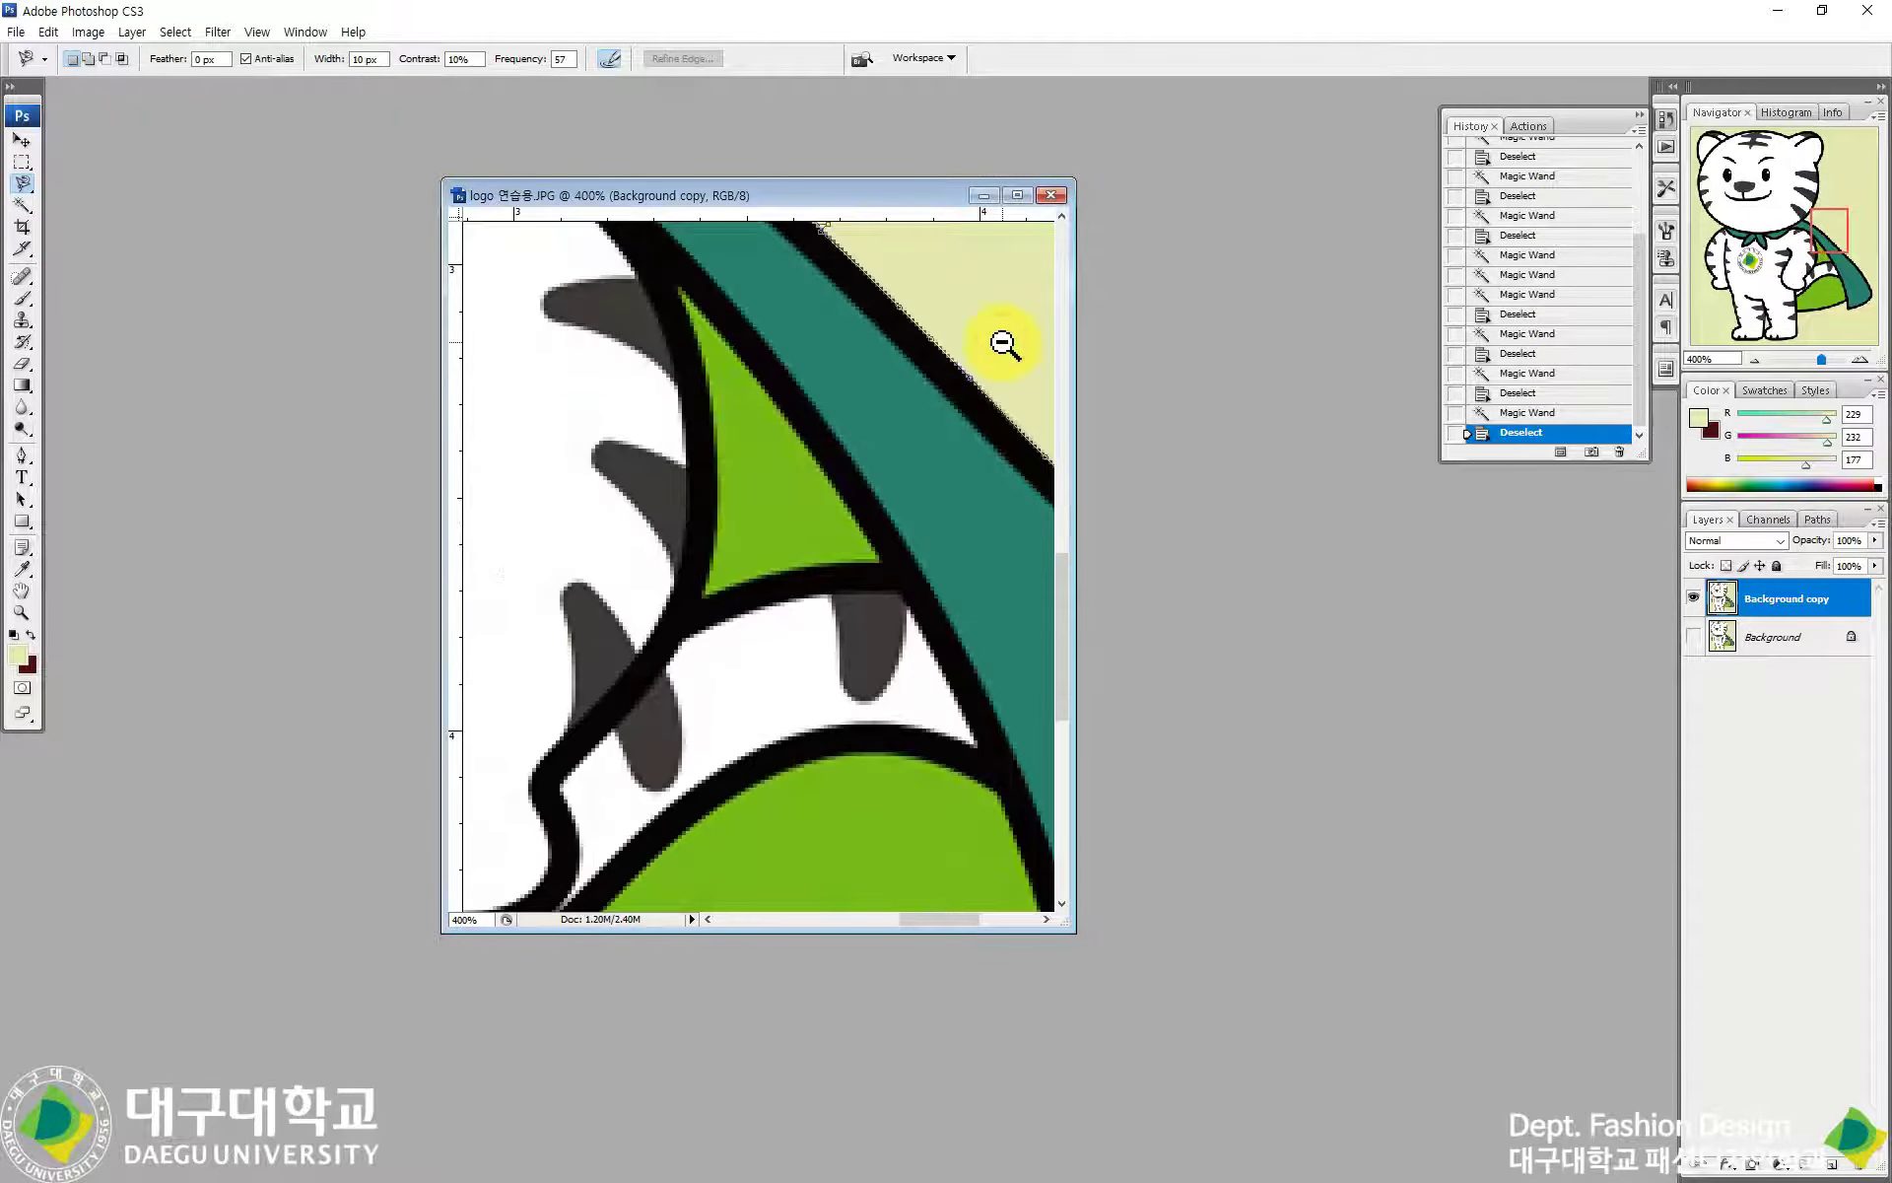
left_click(1003, 343, "alt")
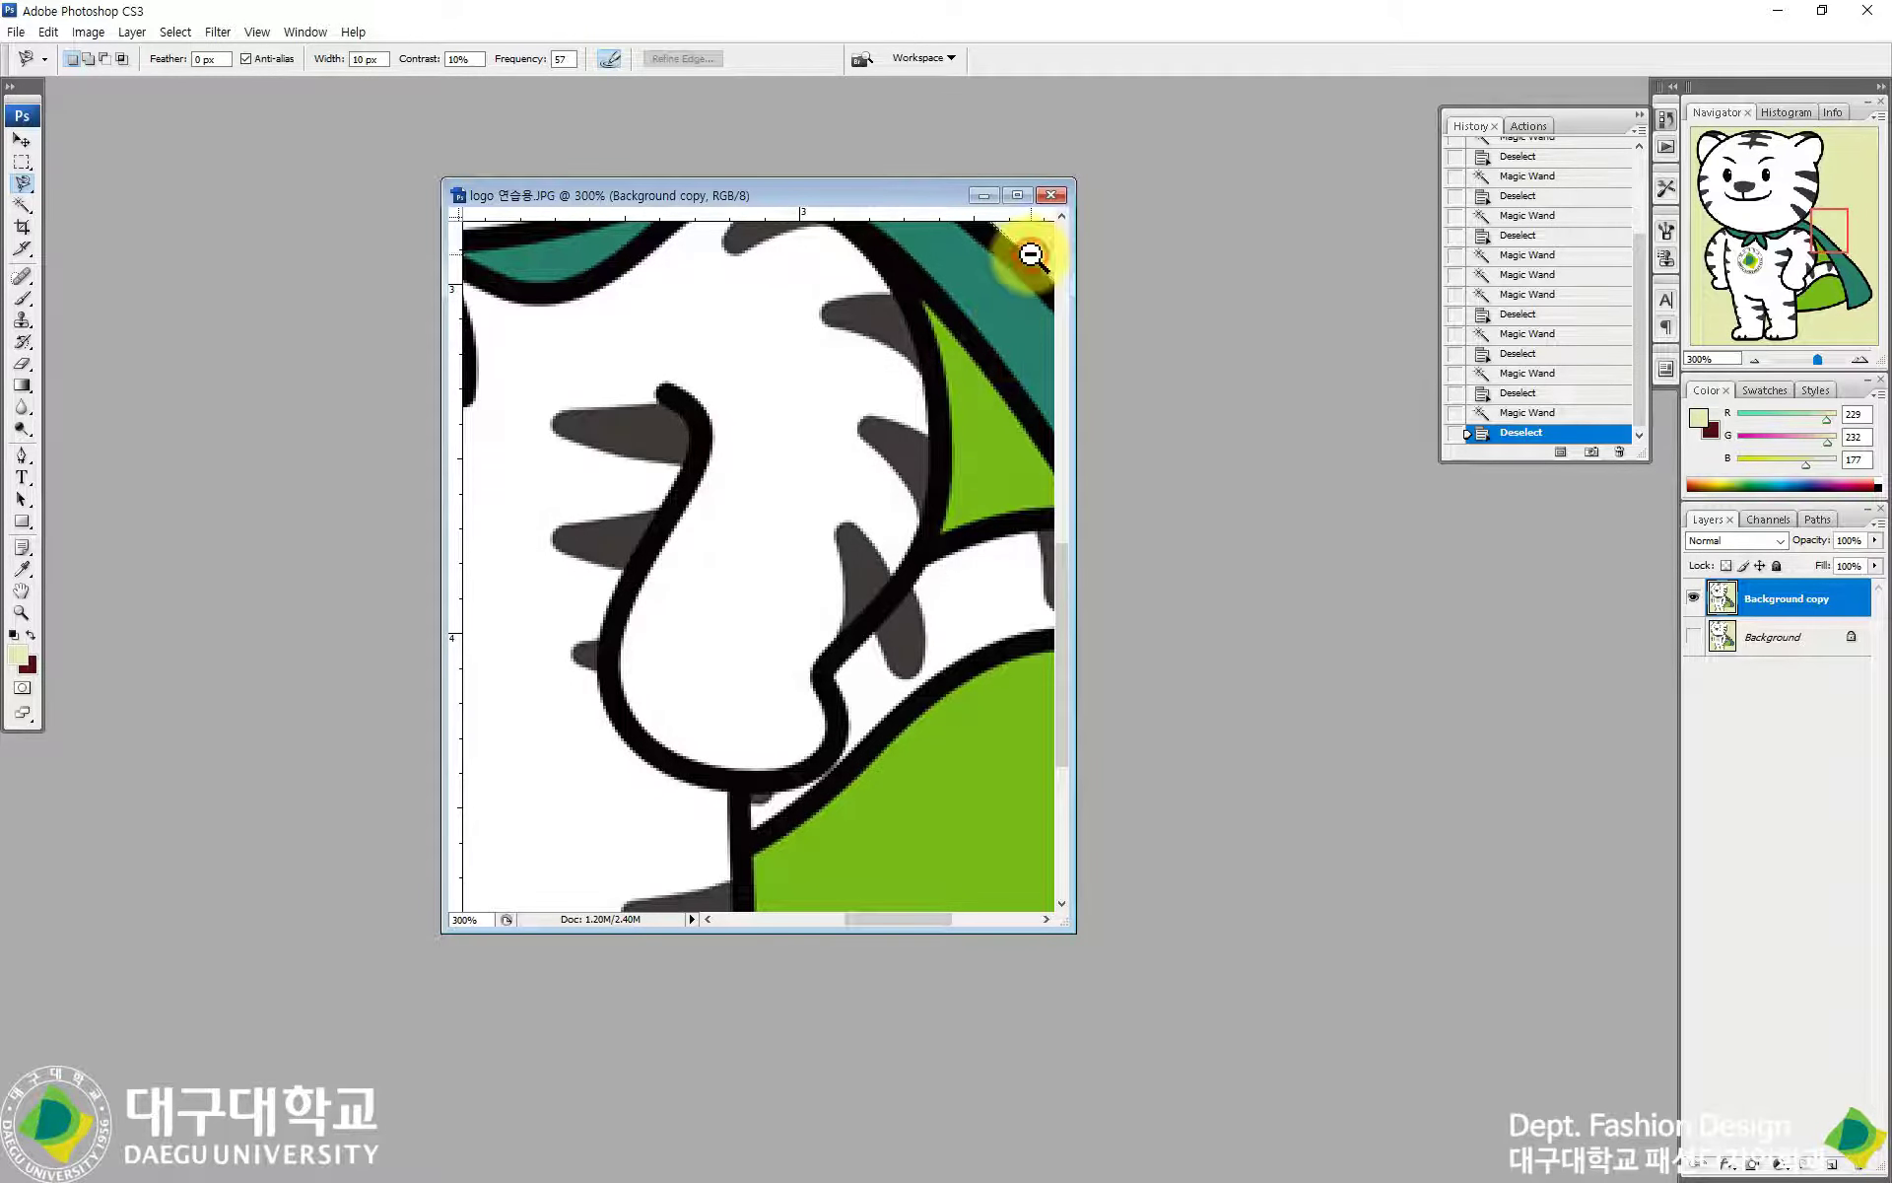
left_click(1032, 256, "alt")
left_click(1032, 256, "alt")
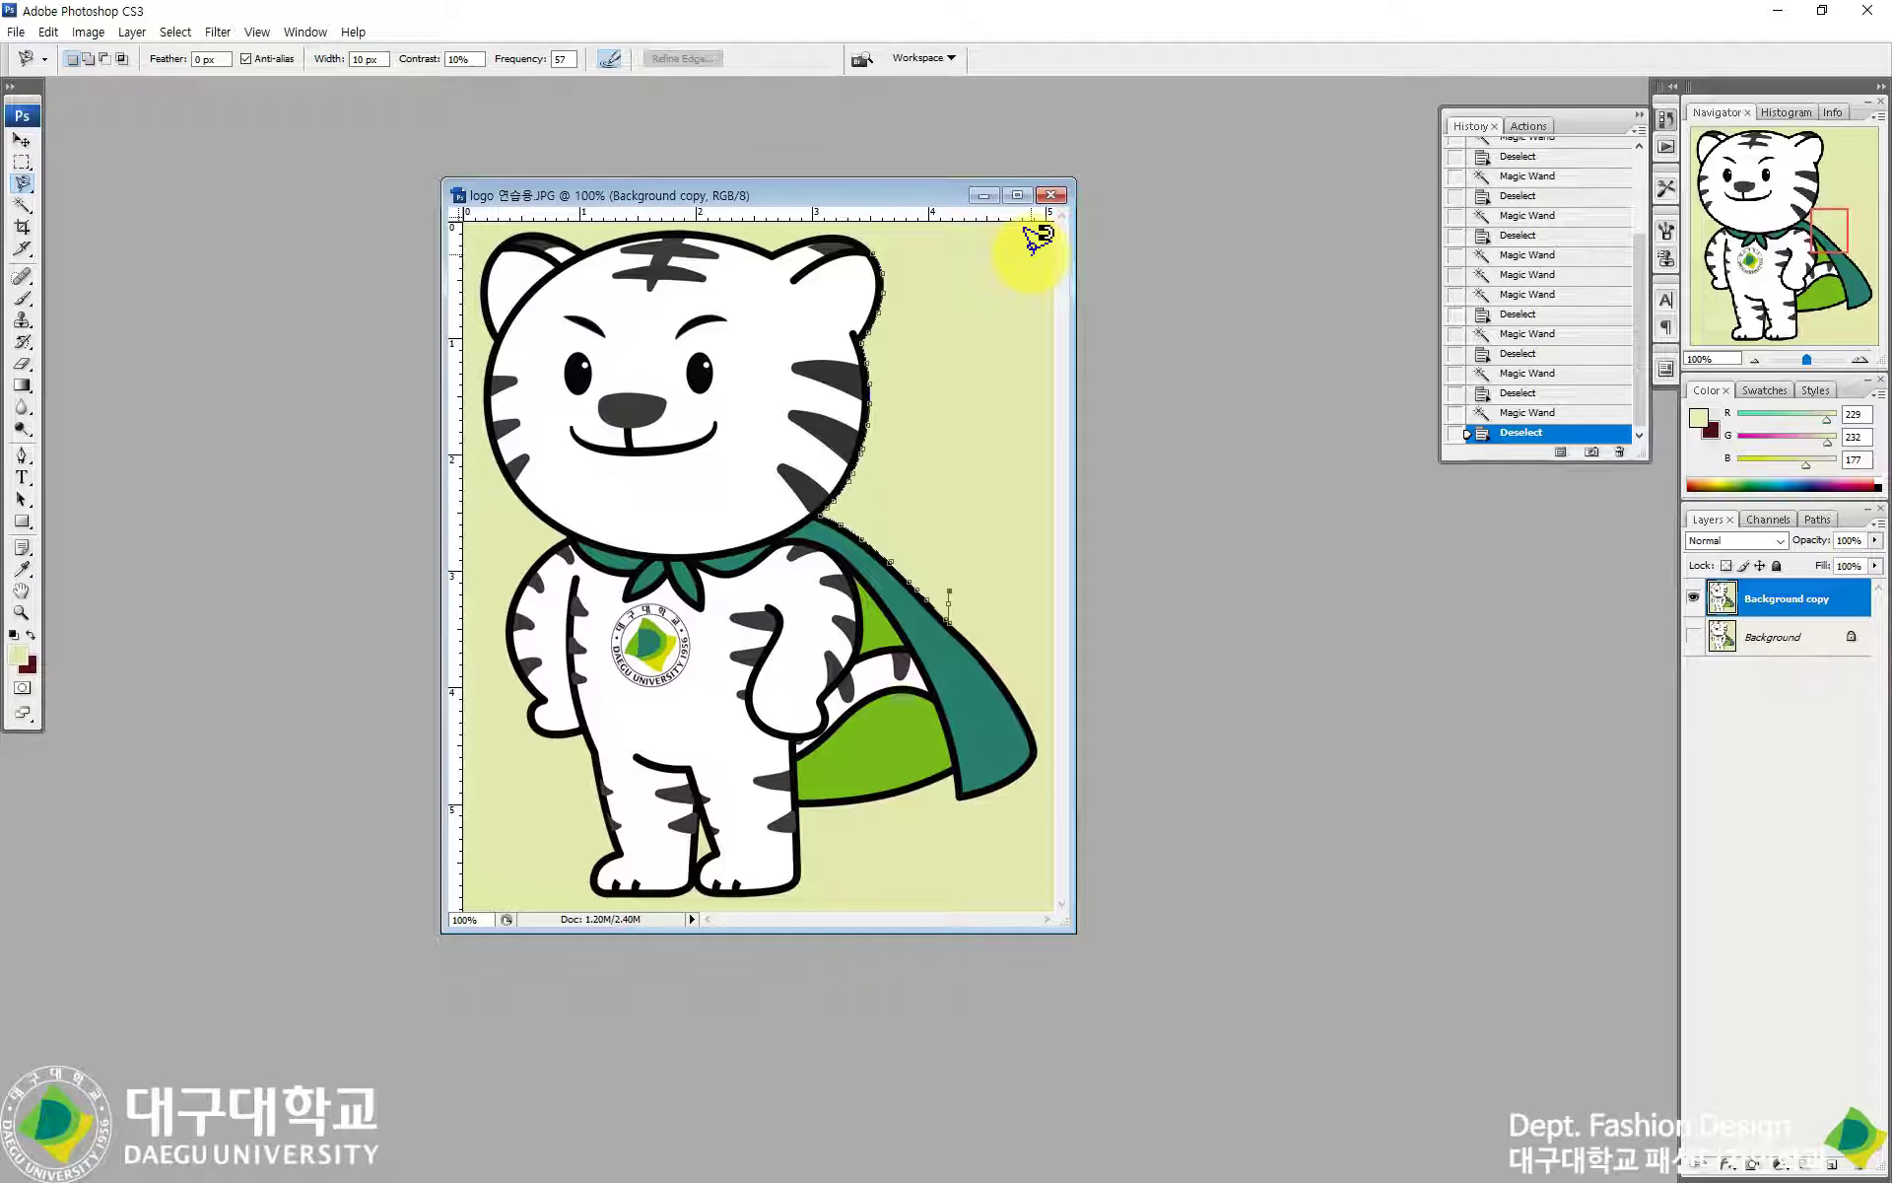
double_click(1020, 244)
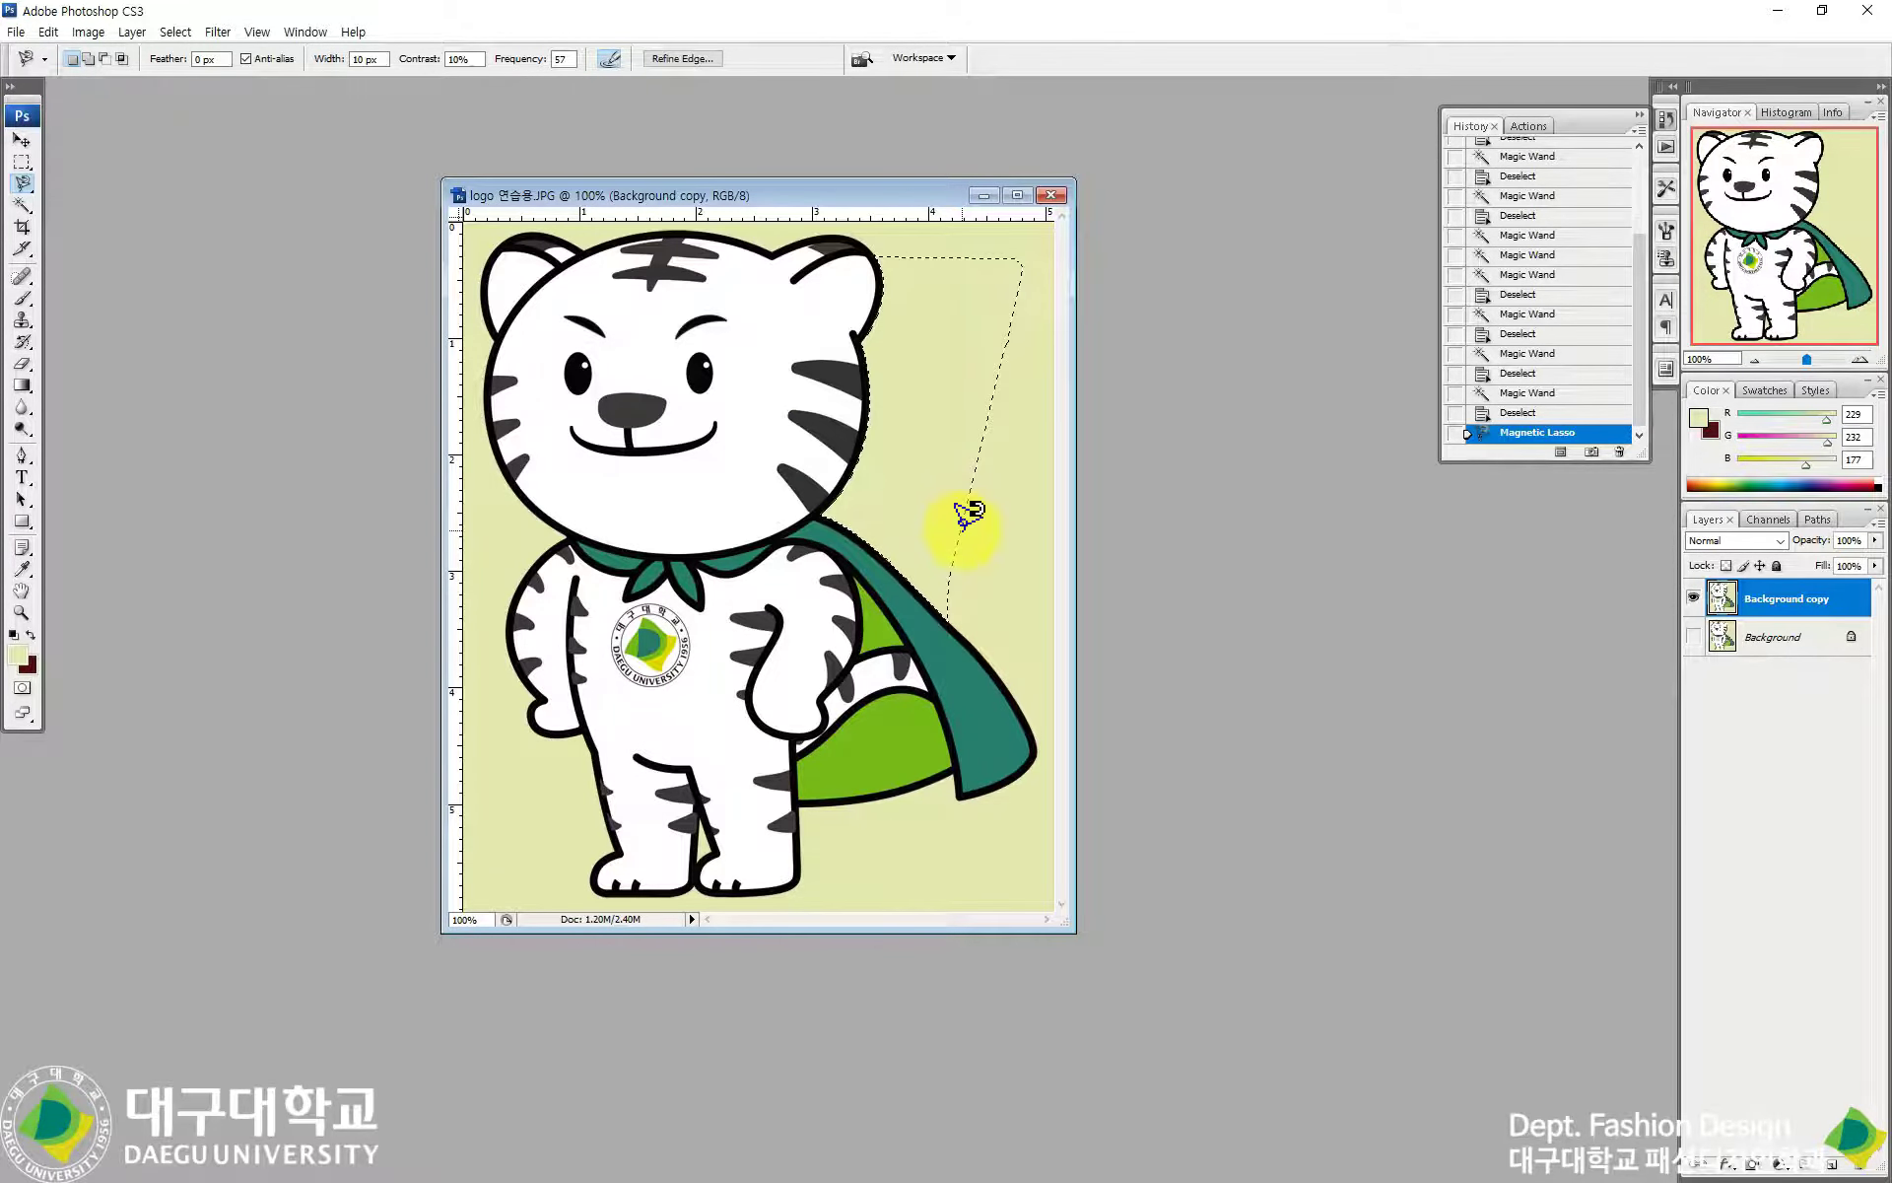
Step: Delete the lassoed background piece, and revert the image to its state before the Magnetic Lasso selection
key("Delete")
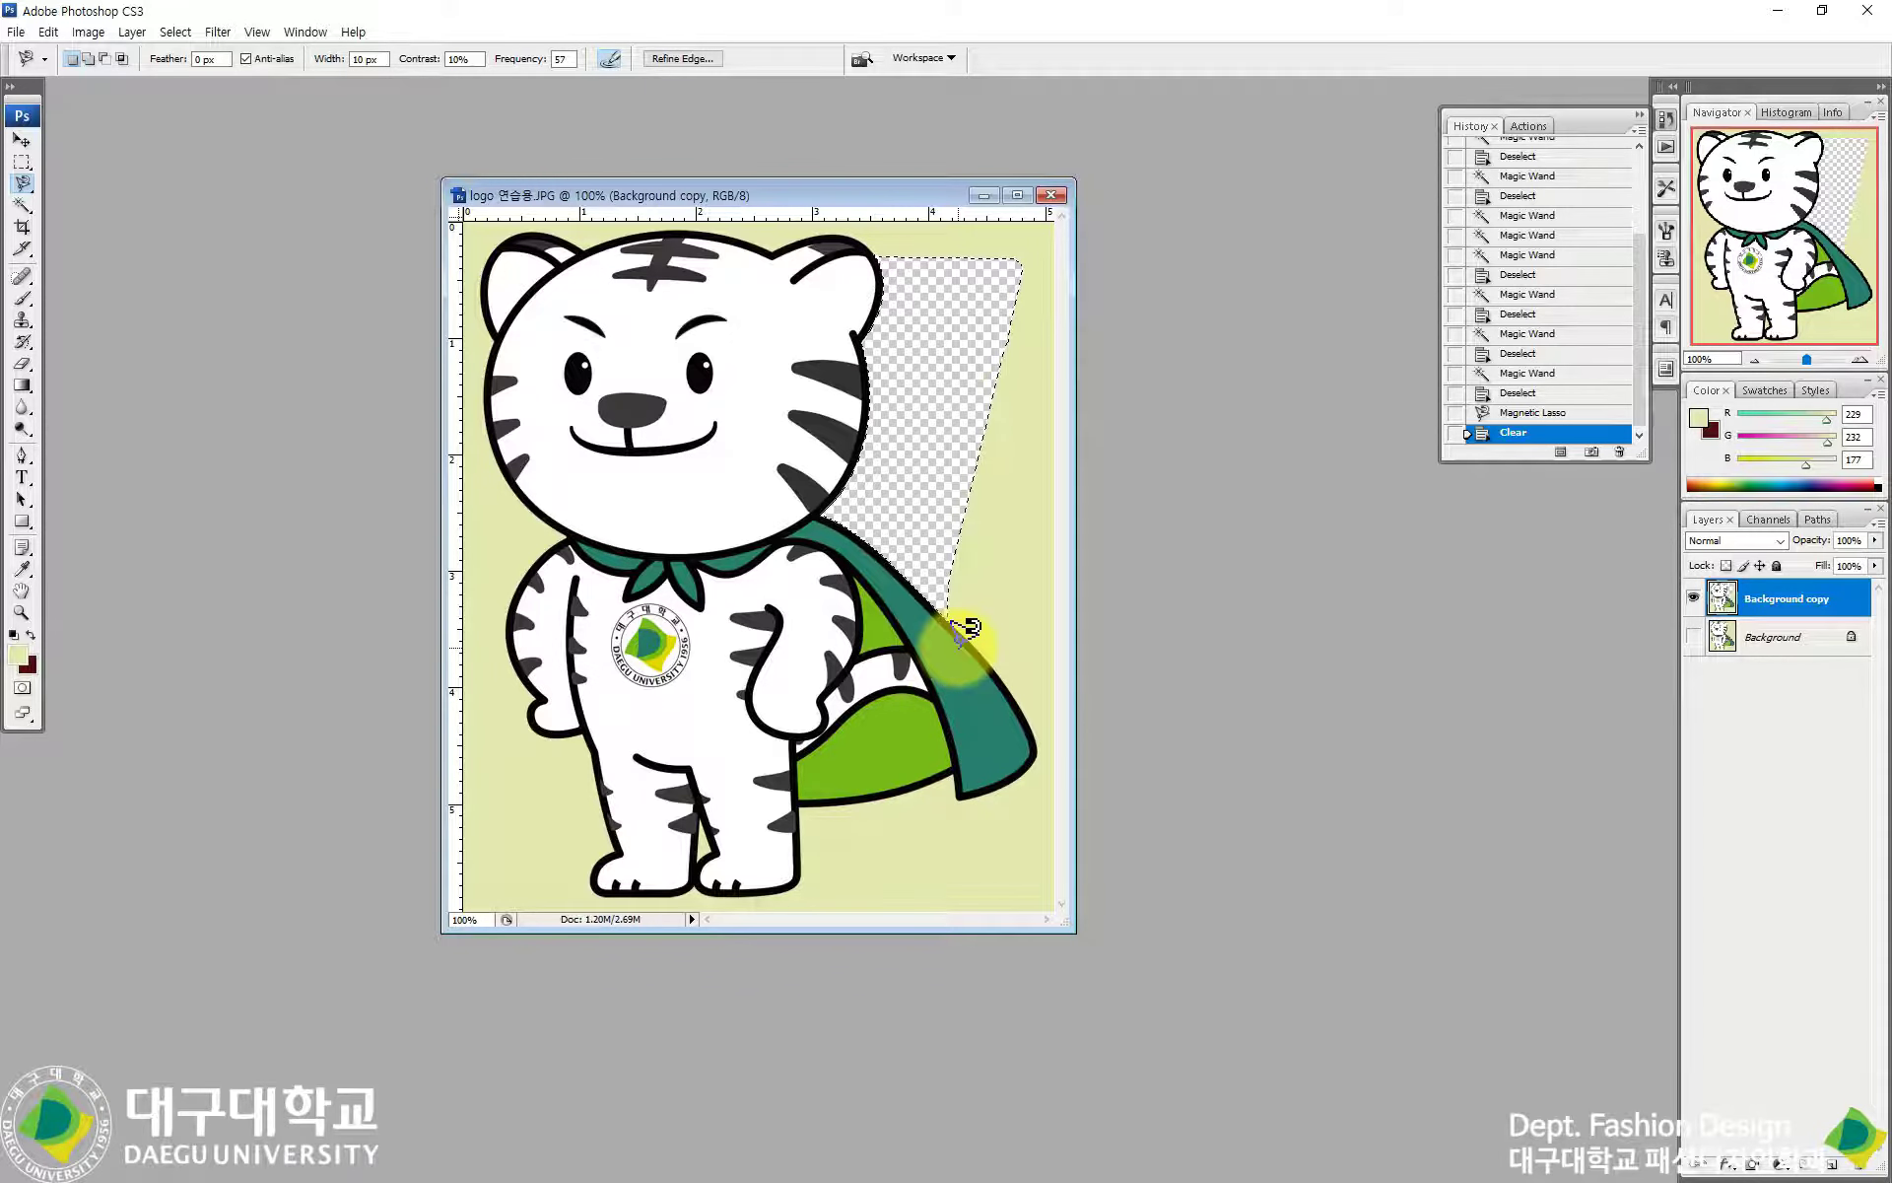
left_click(1557, 412)
left_click(1562, 394)
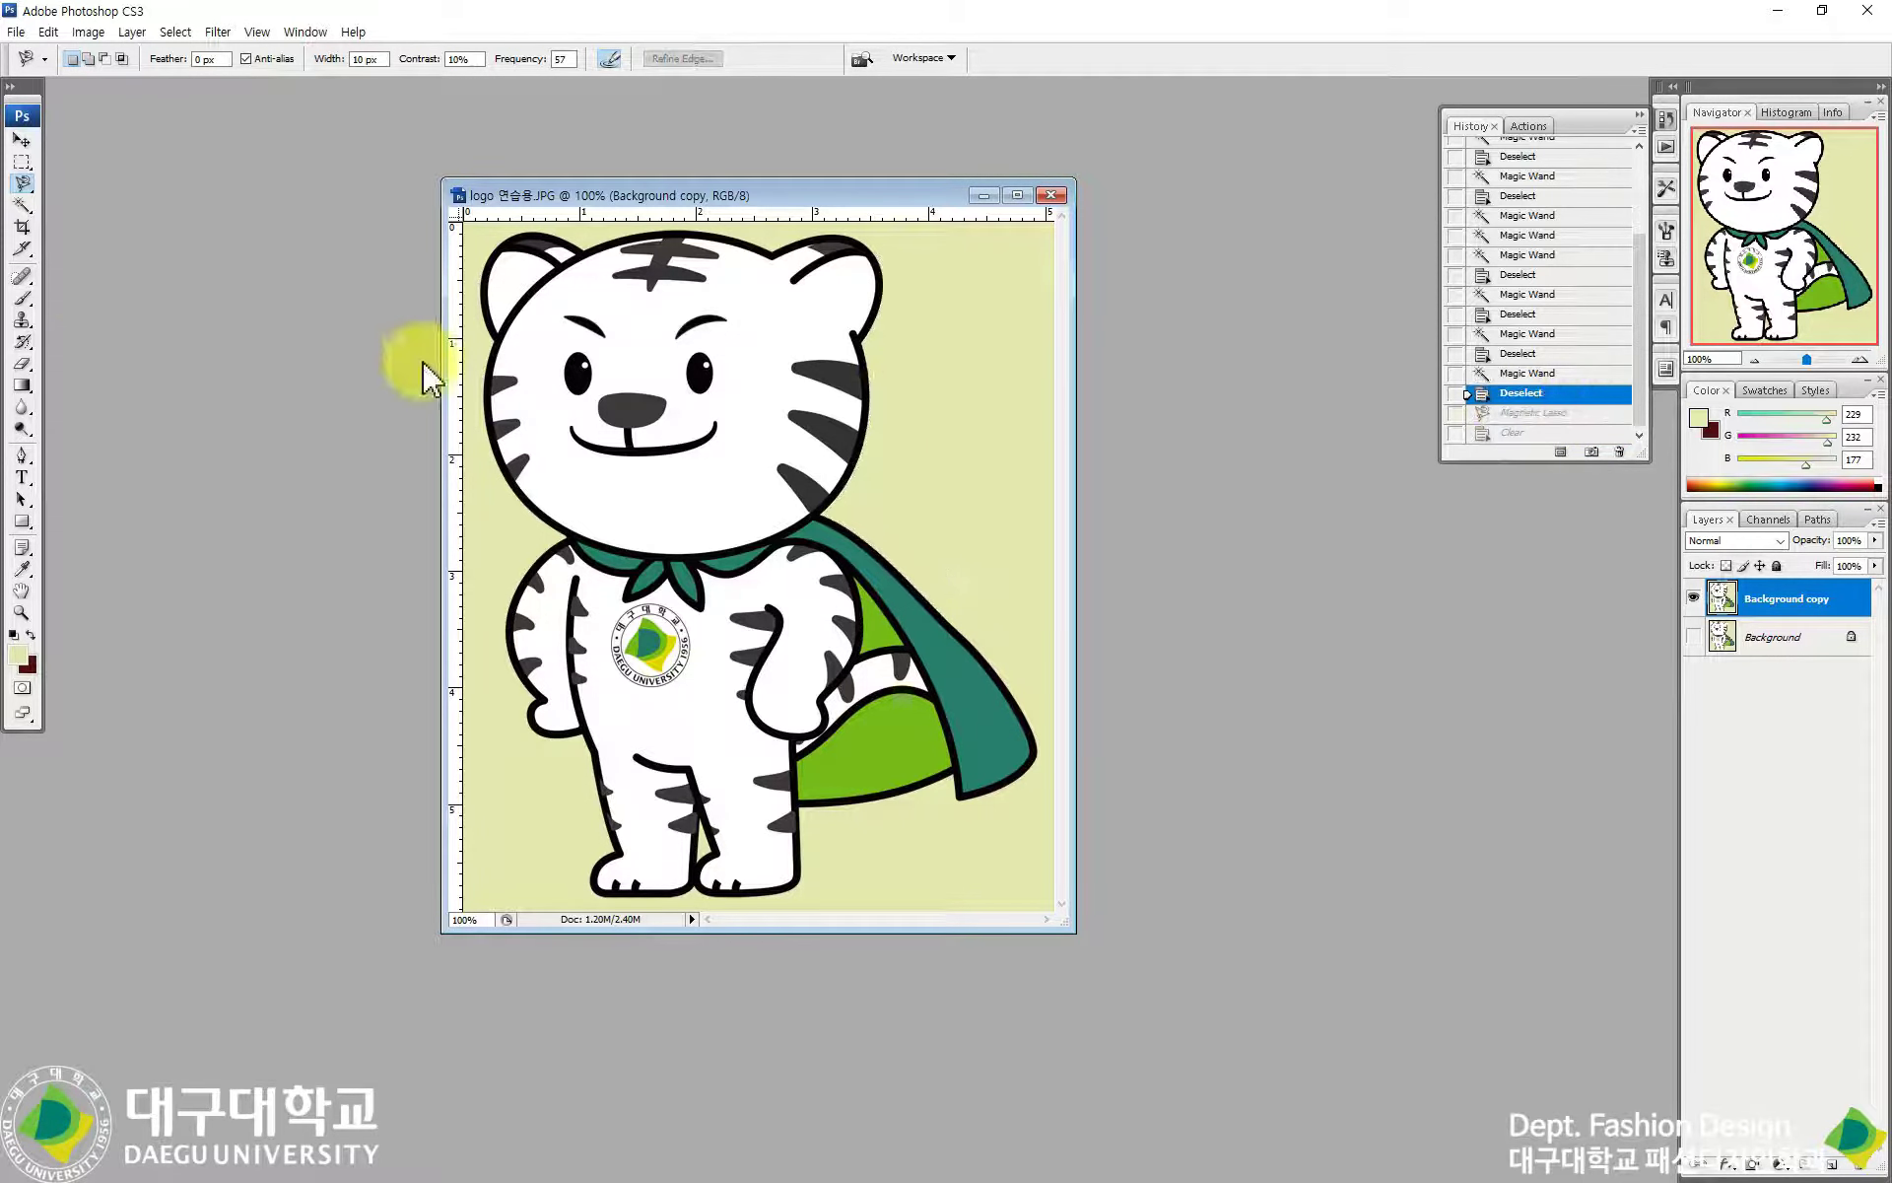
Step: Select the pale green area around the tiger with the Magic Wand at tolerance 10 and delete it
left_click(23, 205)
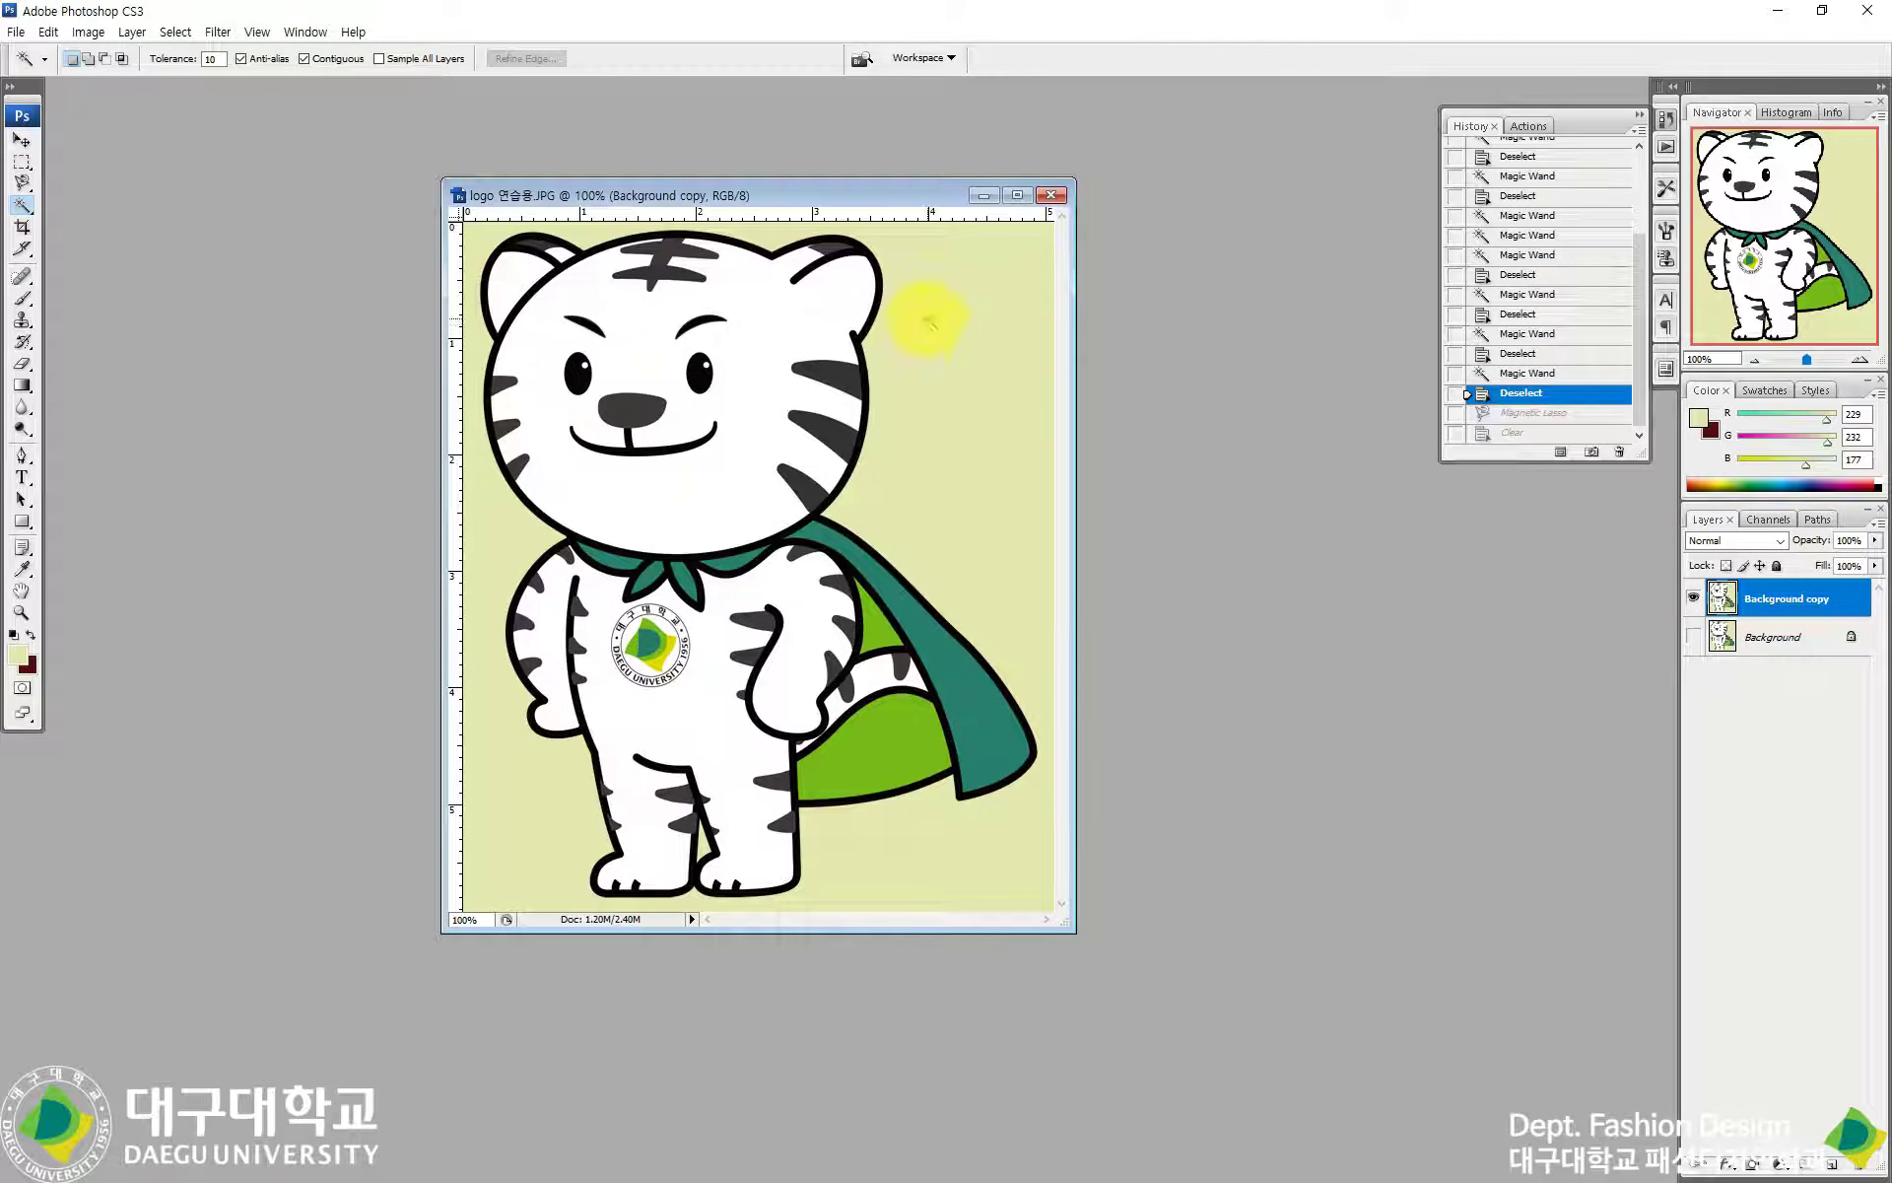
left_click(953, 307)
key("Delete")
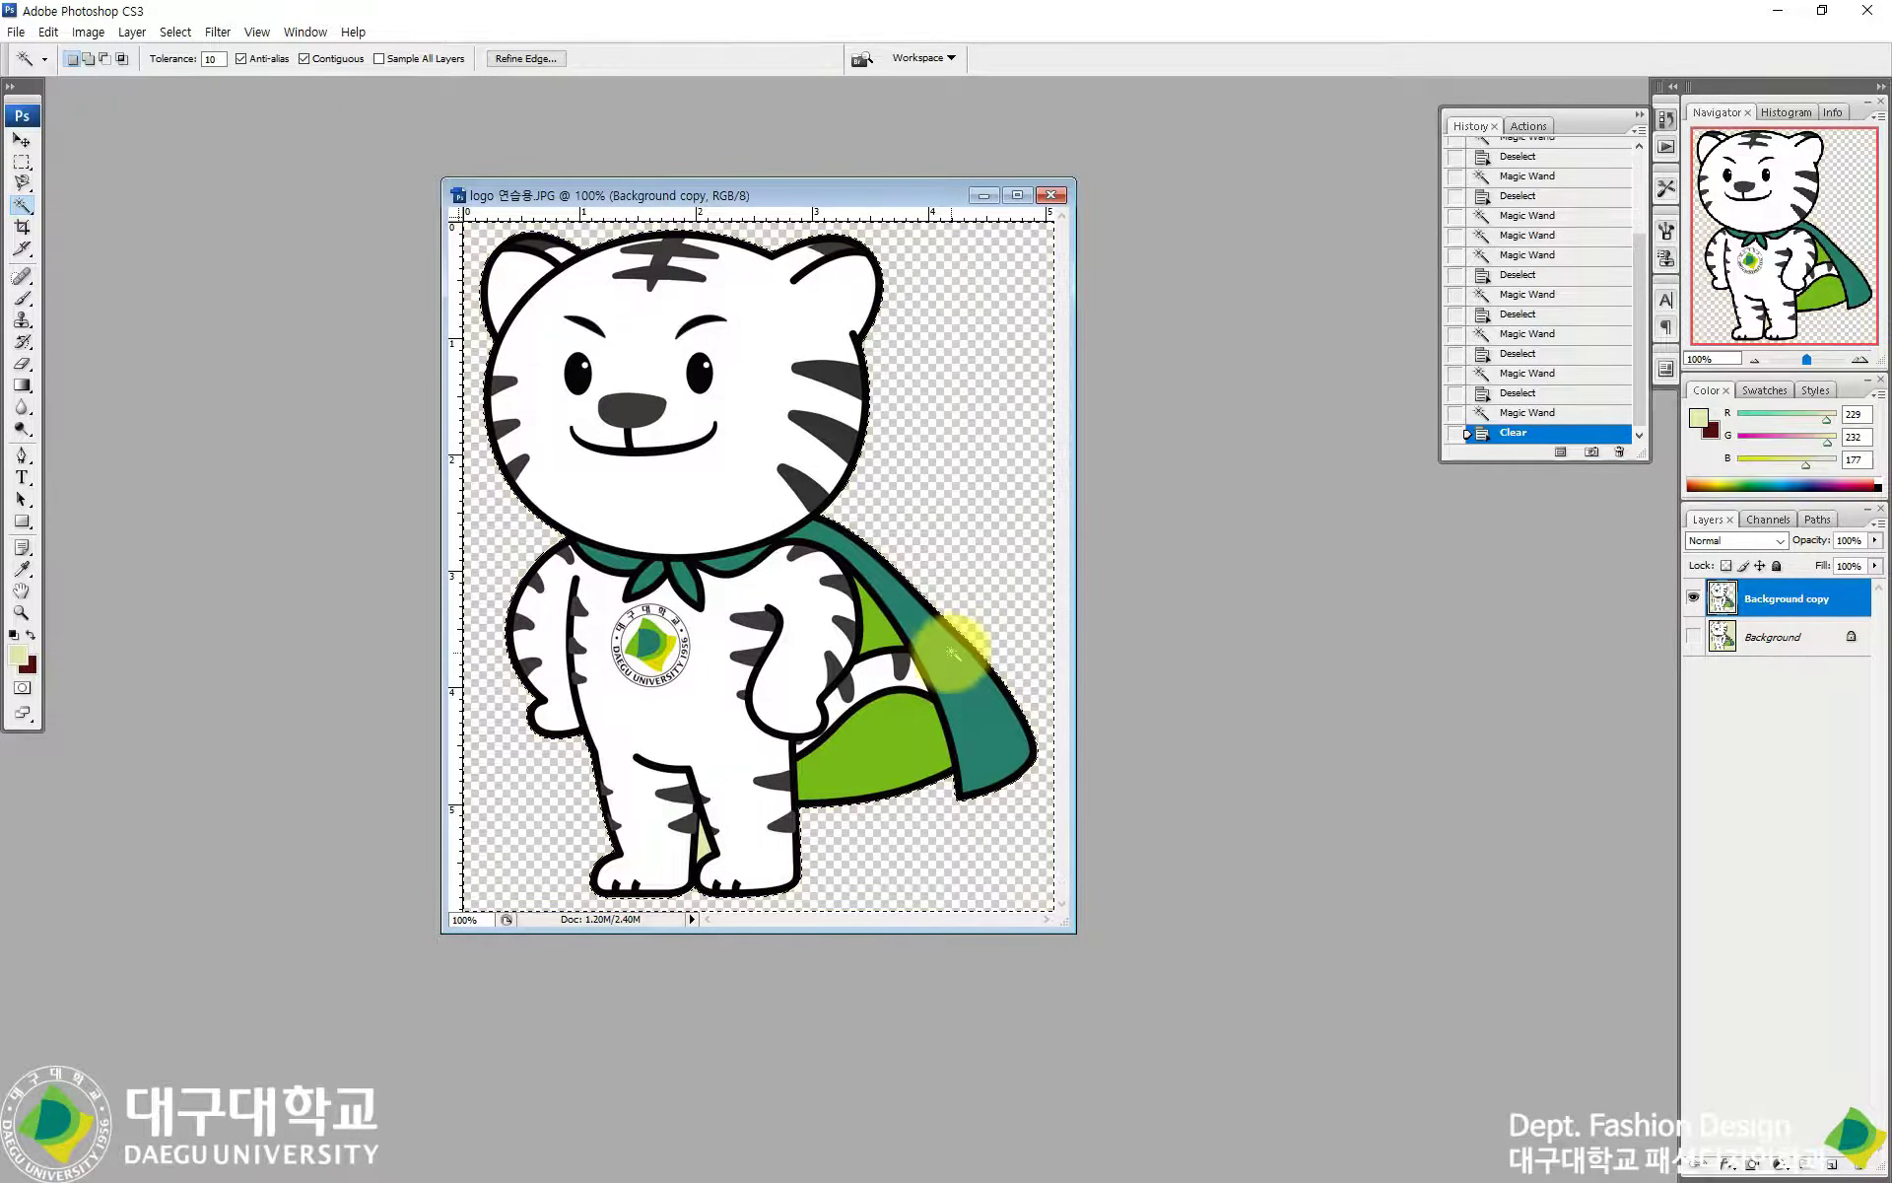
Step: Delete the leftover pale green patch between the tiger's legs with the Magic Wand and clear the selection
left_click_drag(733, 769, 668, 895)
left_click(806, 601)
key("Delete")
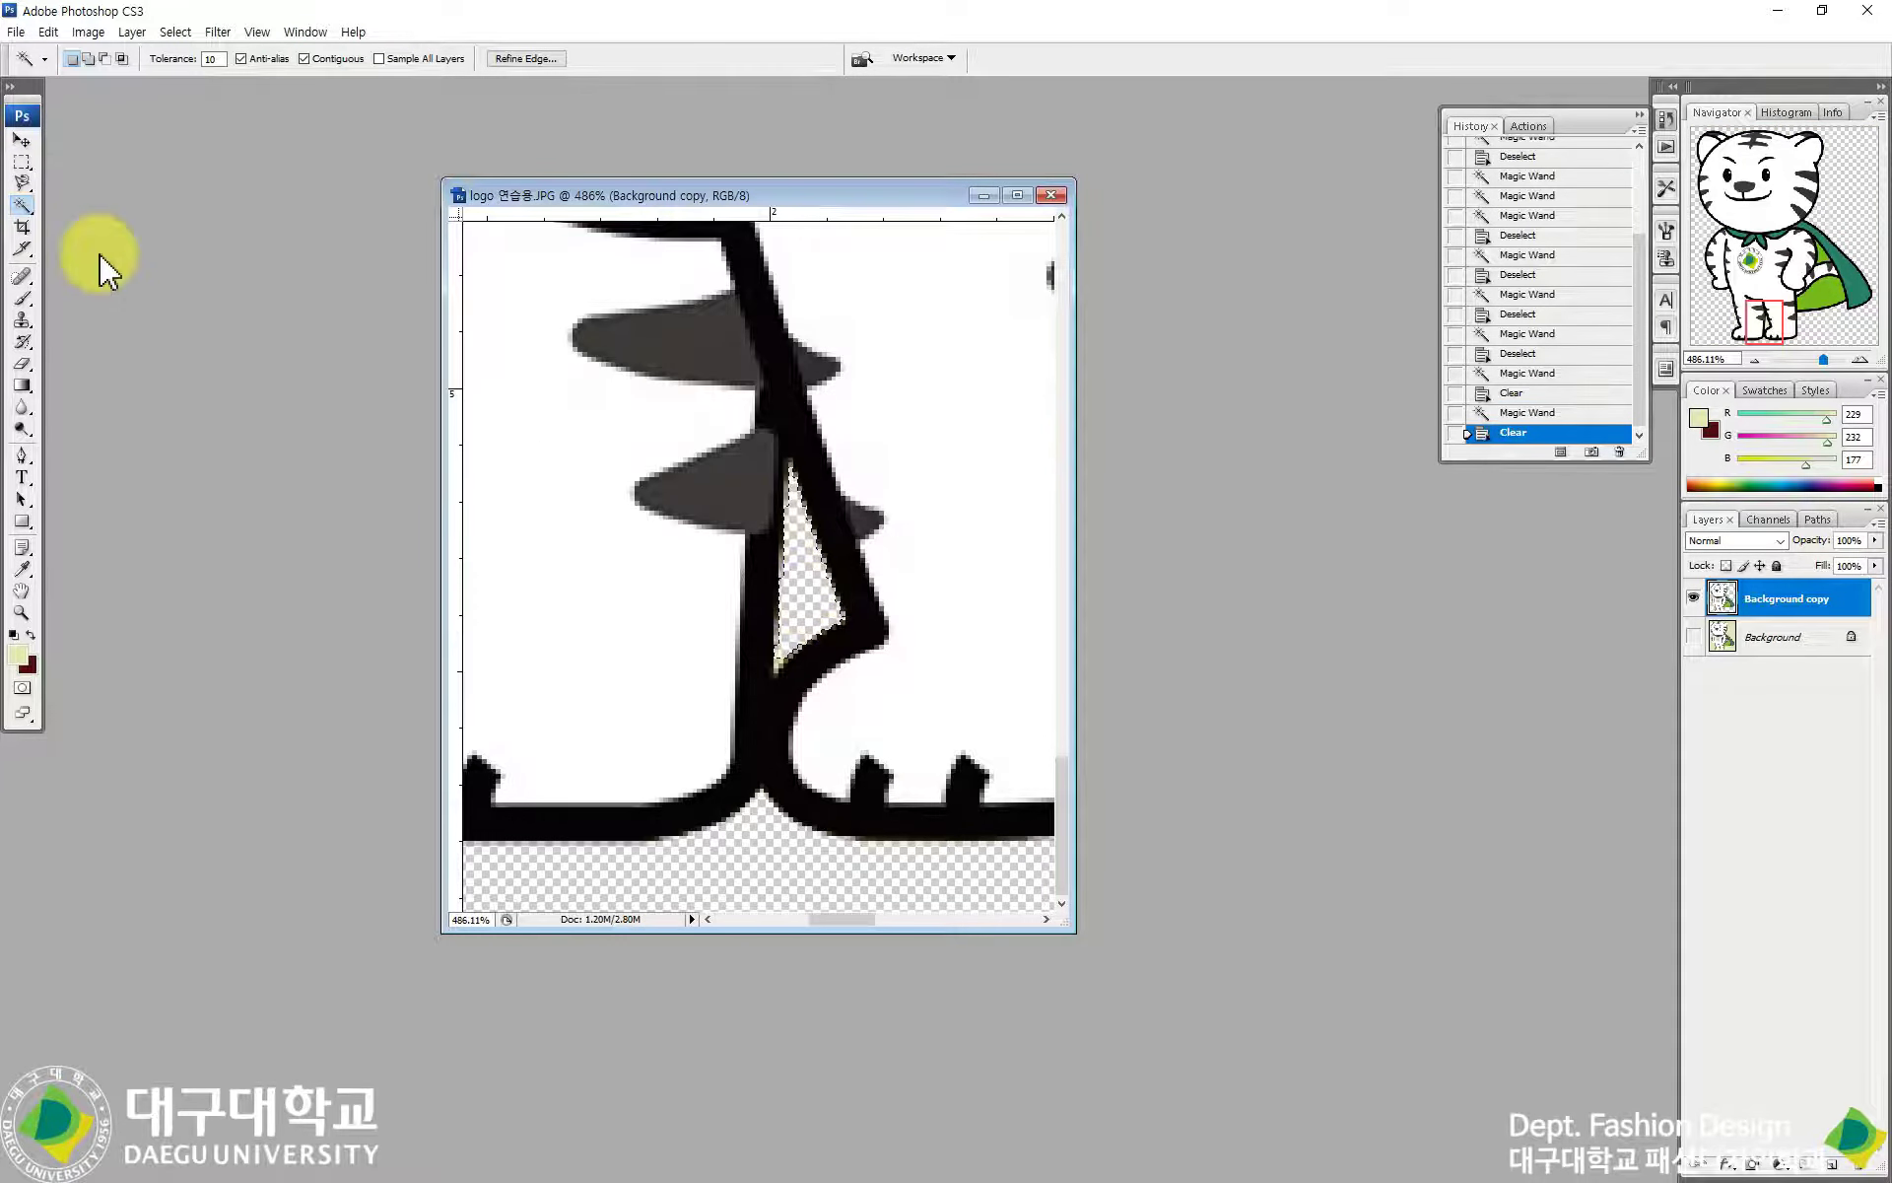
left_click(22, 161)
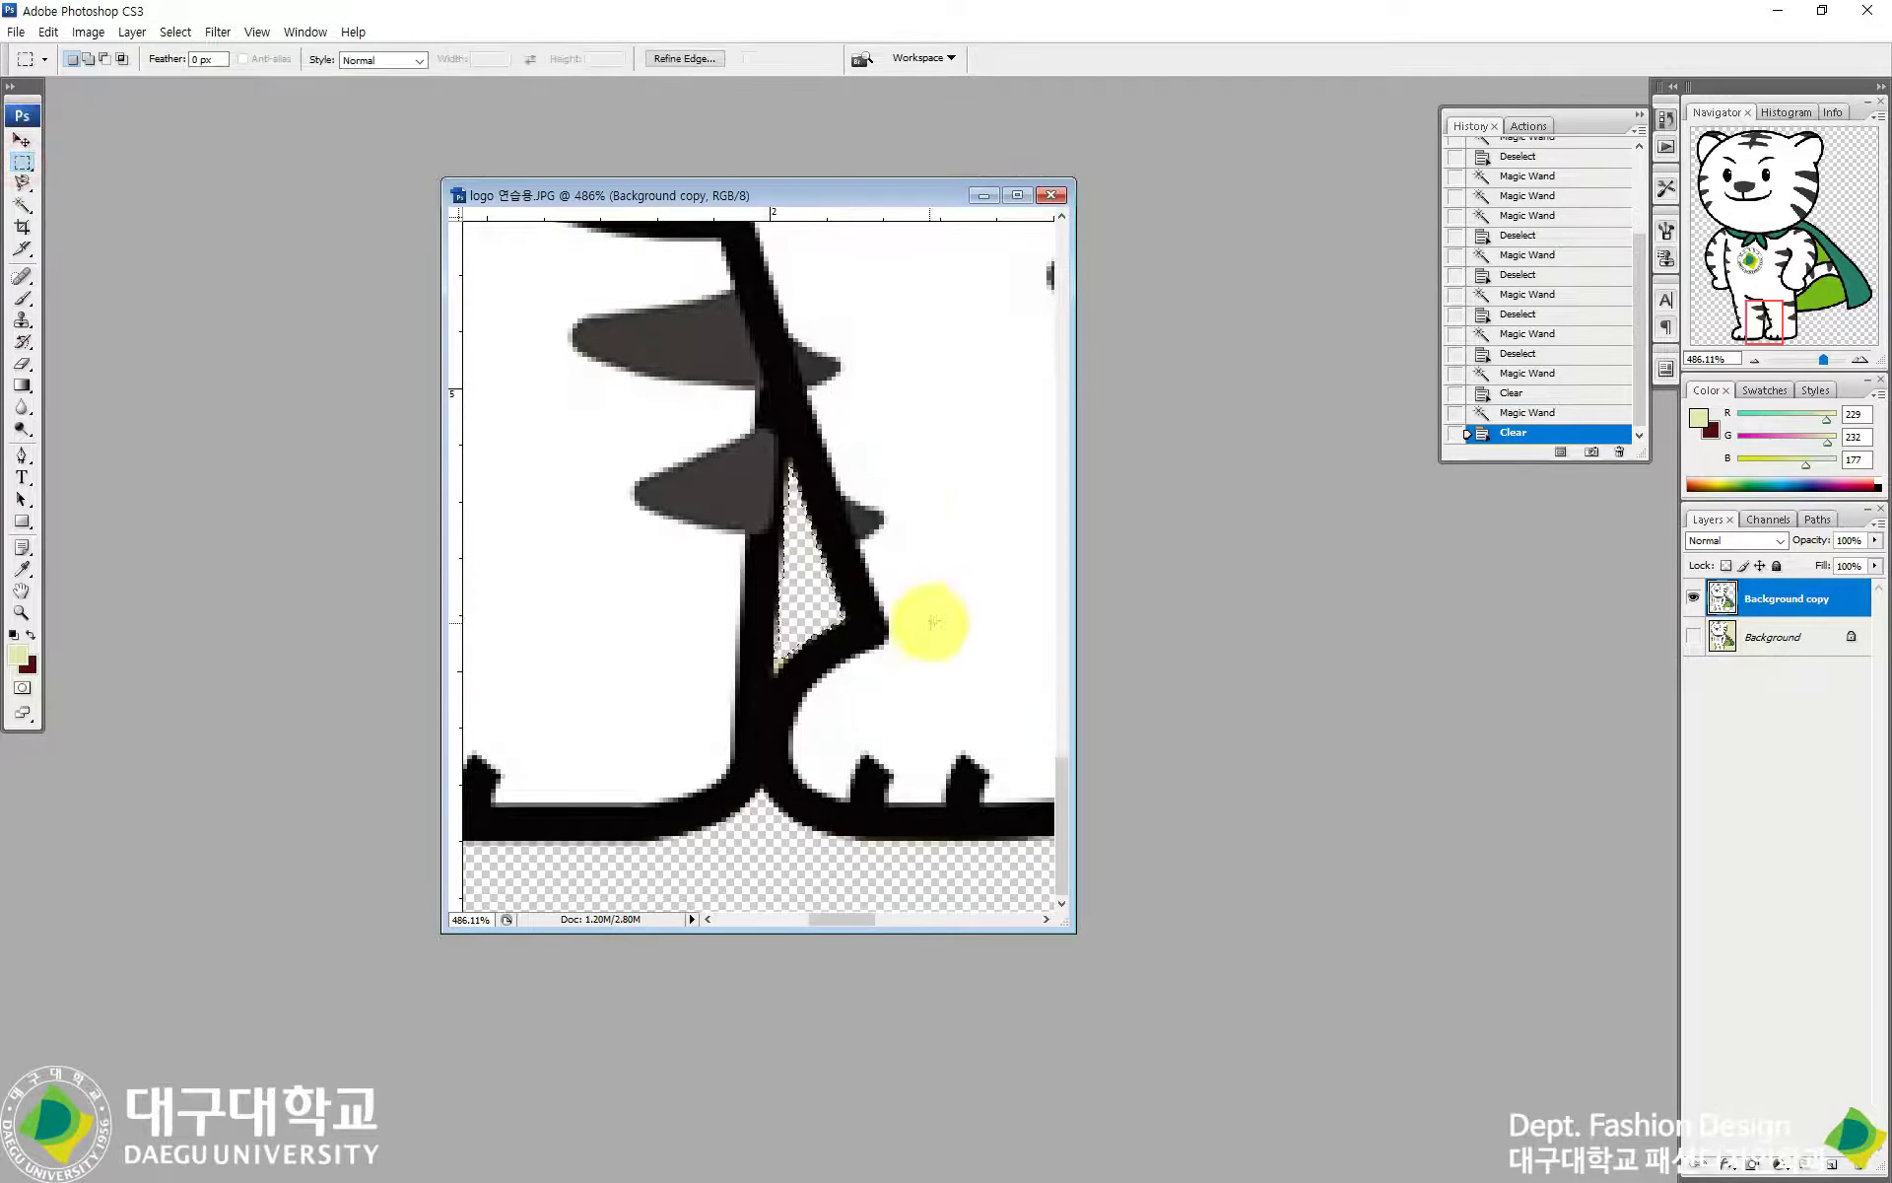
key("ctrl+d")
left_click(897, 434, "ctrl+alt")
left_click(897, 433, "ctrl+alt")
left_click(897, 434, "ctrl+alt")
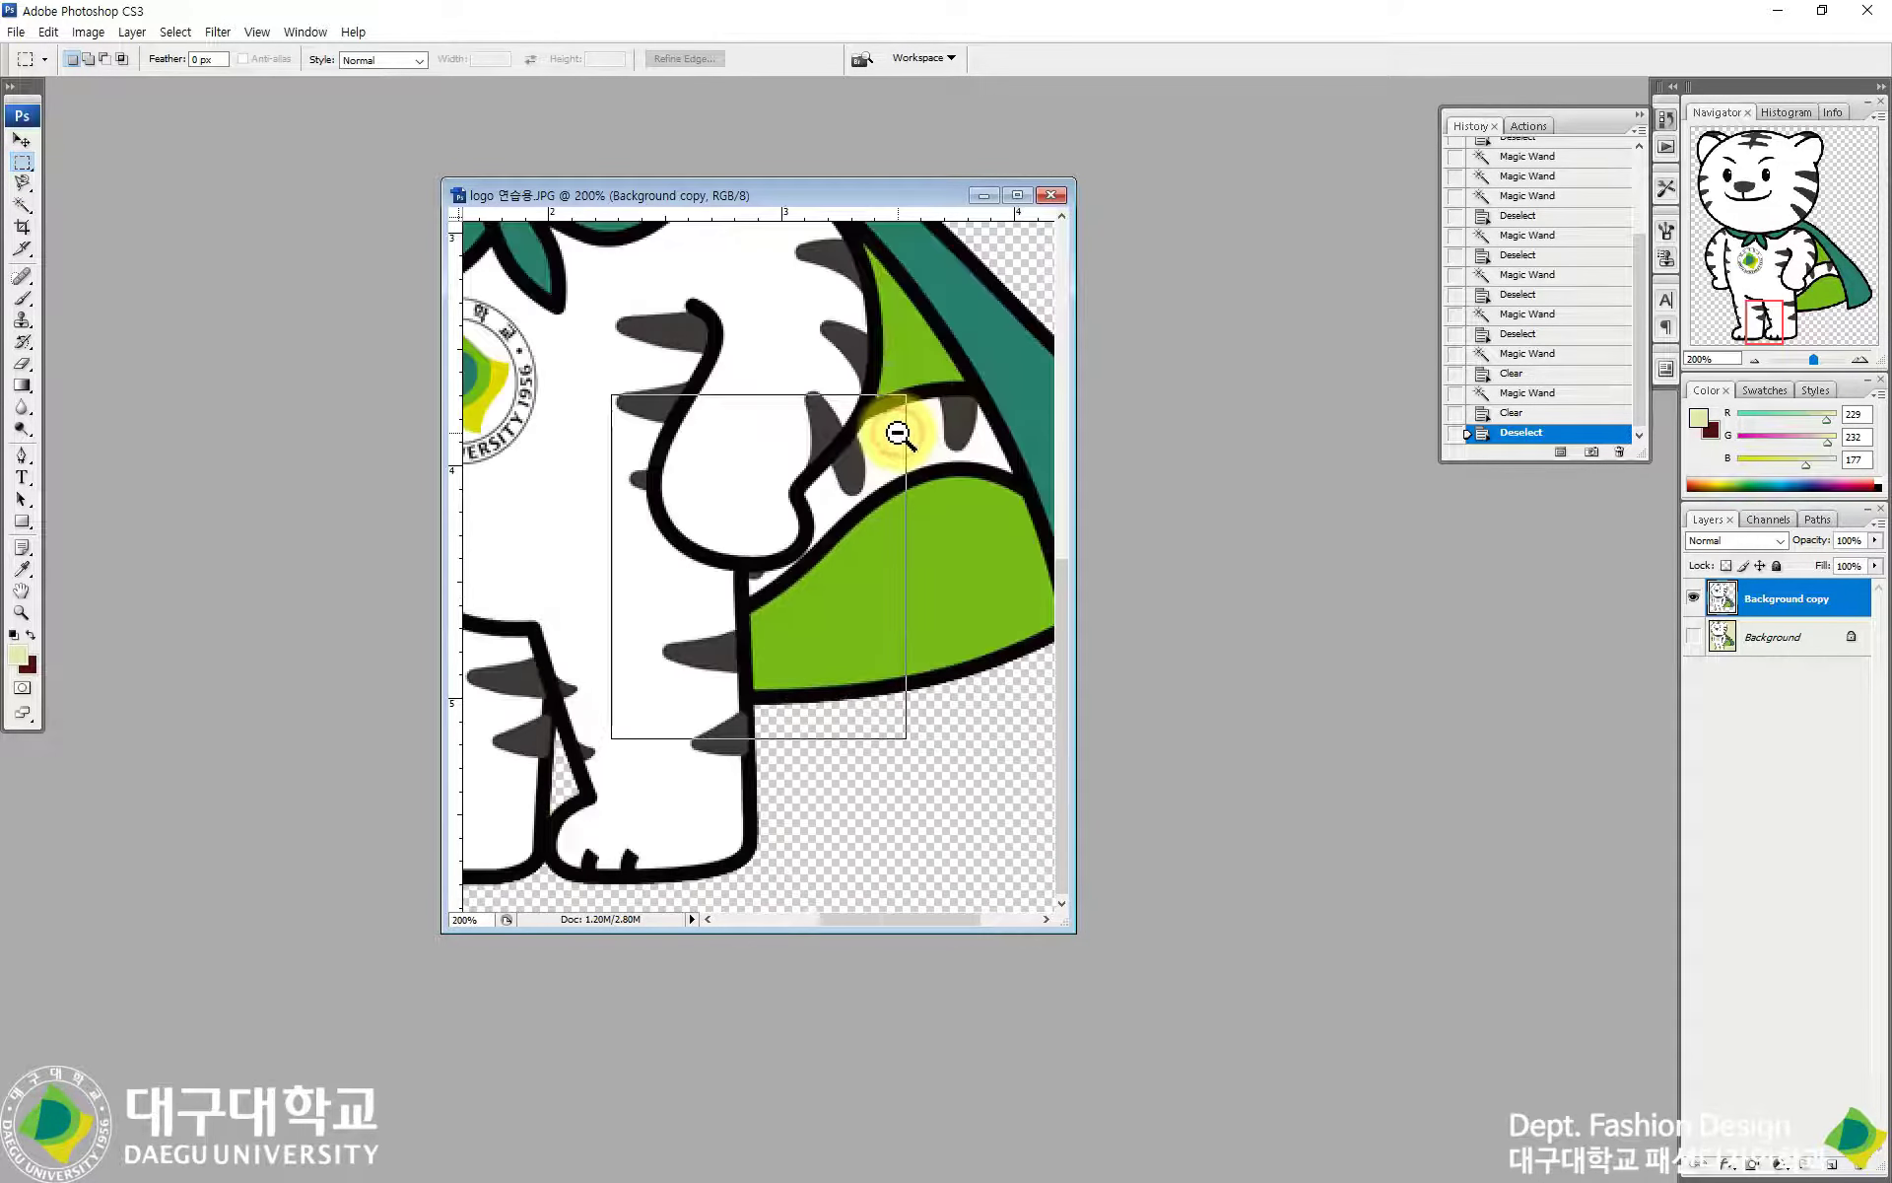
left_click(782, 427, "ctrl+alt")
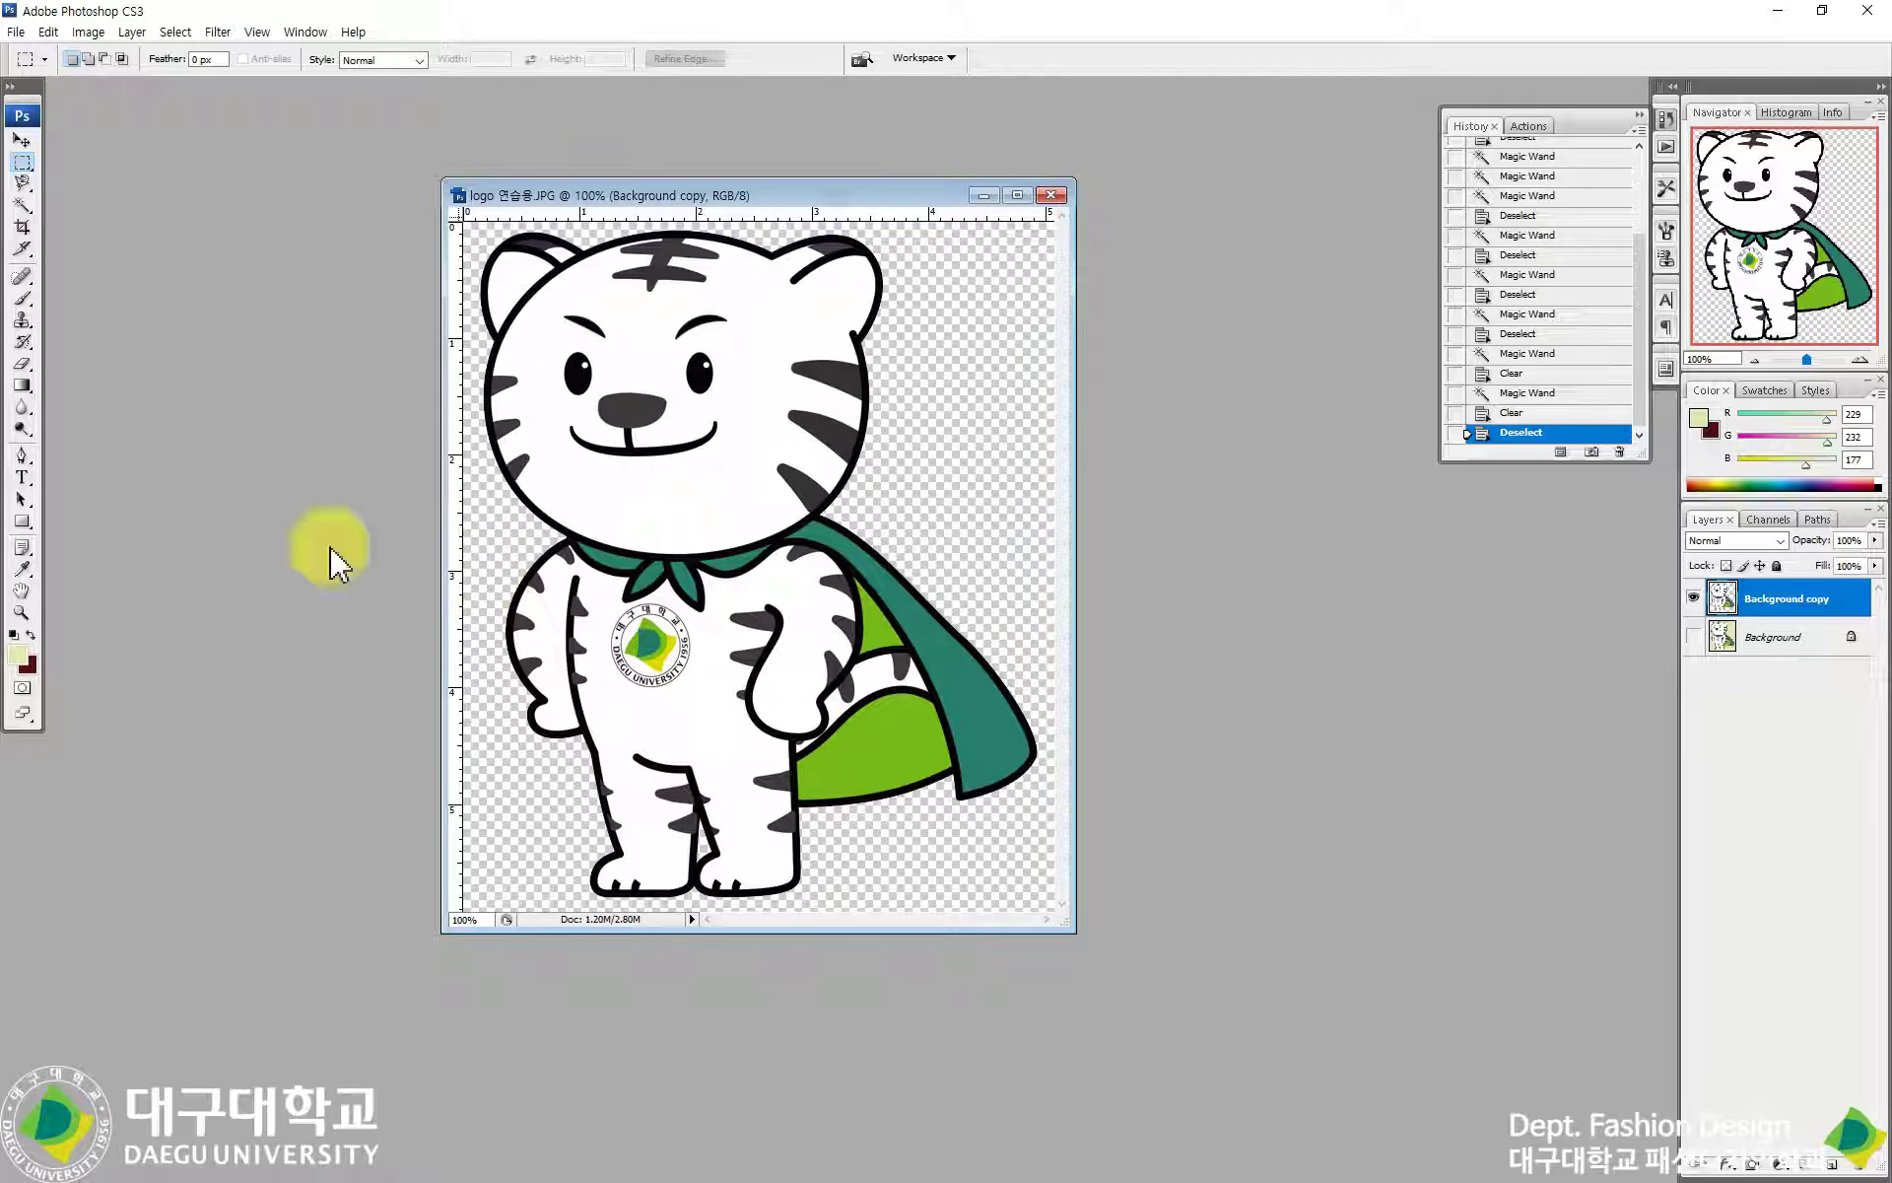
Step: Save a copy of the cut-out tiger in JPEG format under a new logo file name, with High quality (9)
left_click(16, 33)
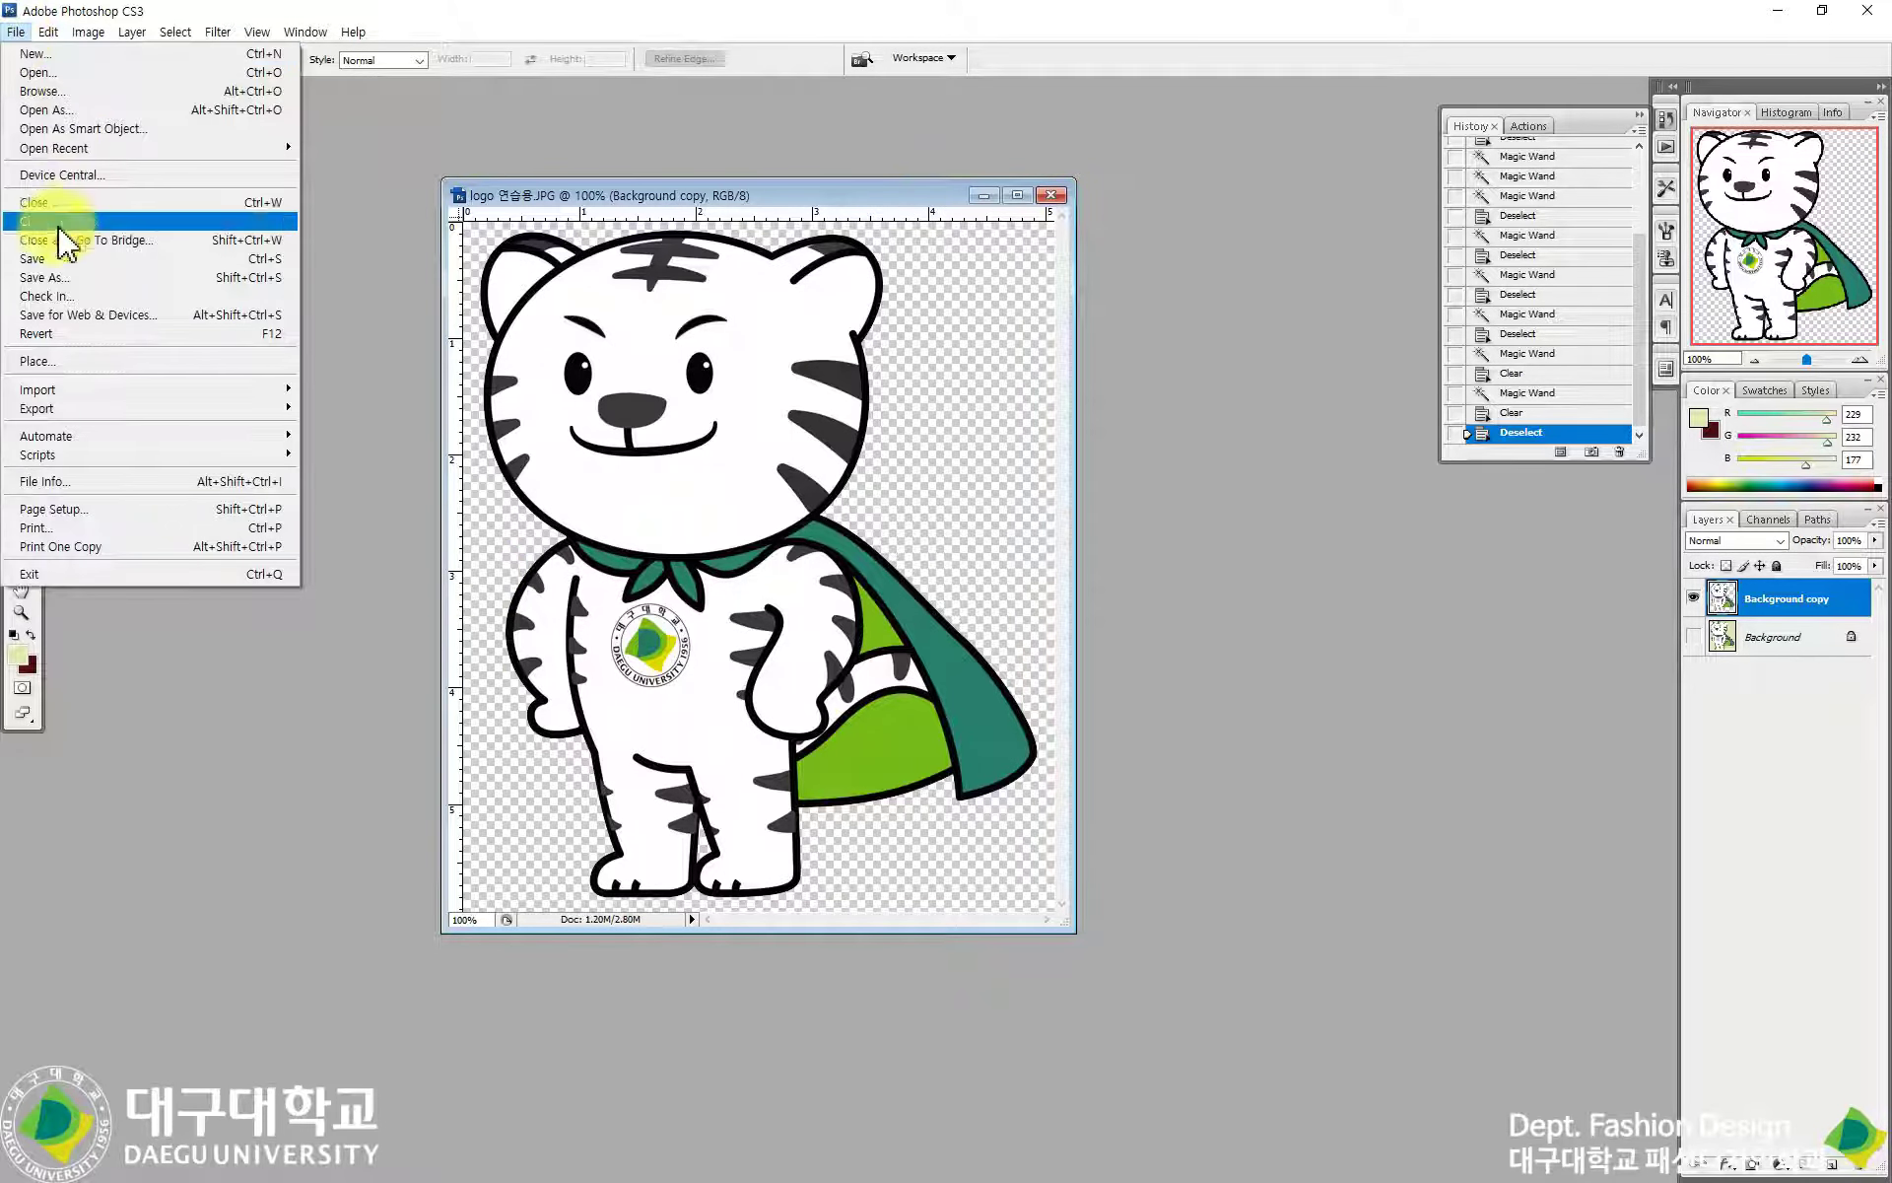
left_click(62, 280)
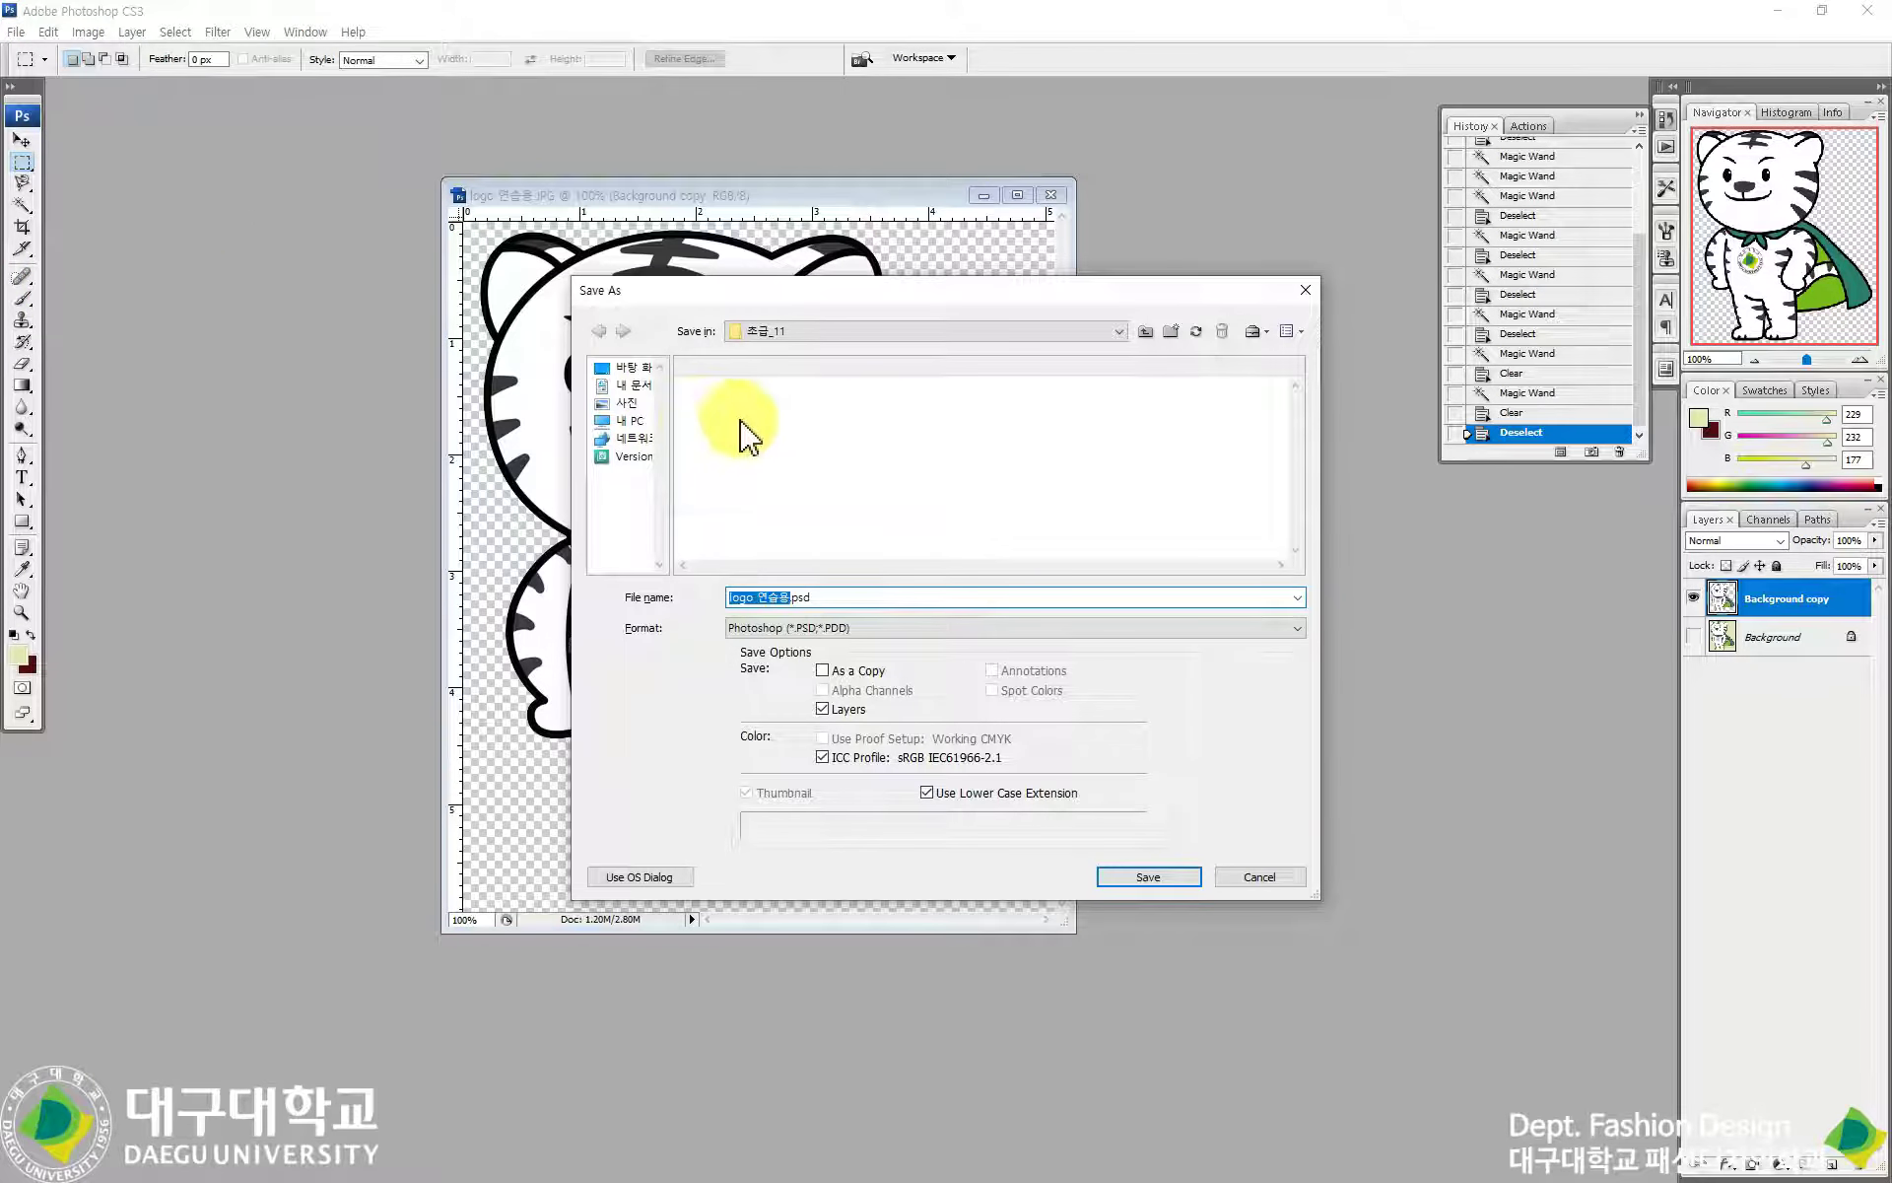
left_click(798, 628)
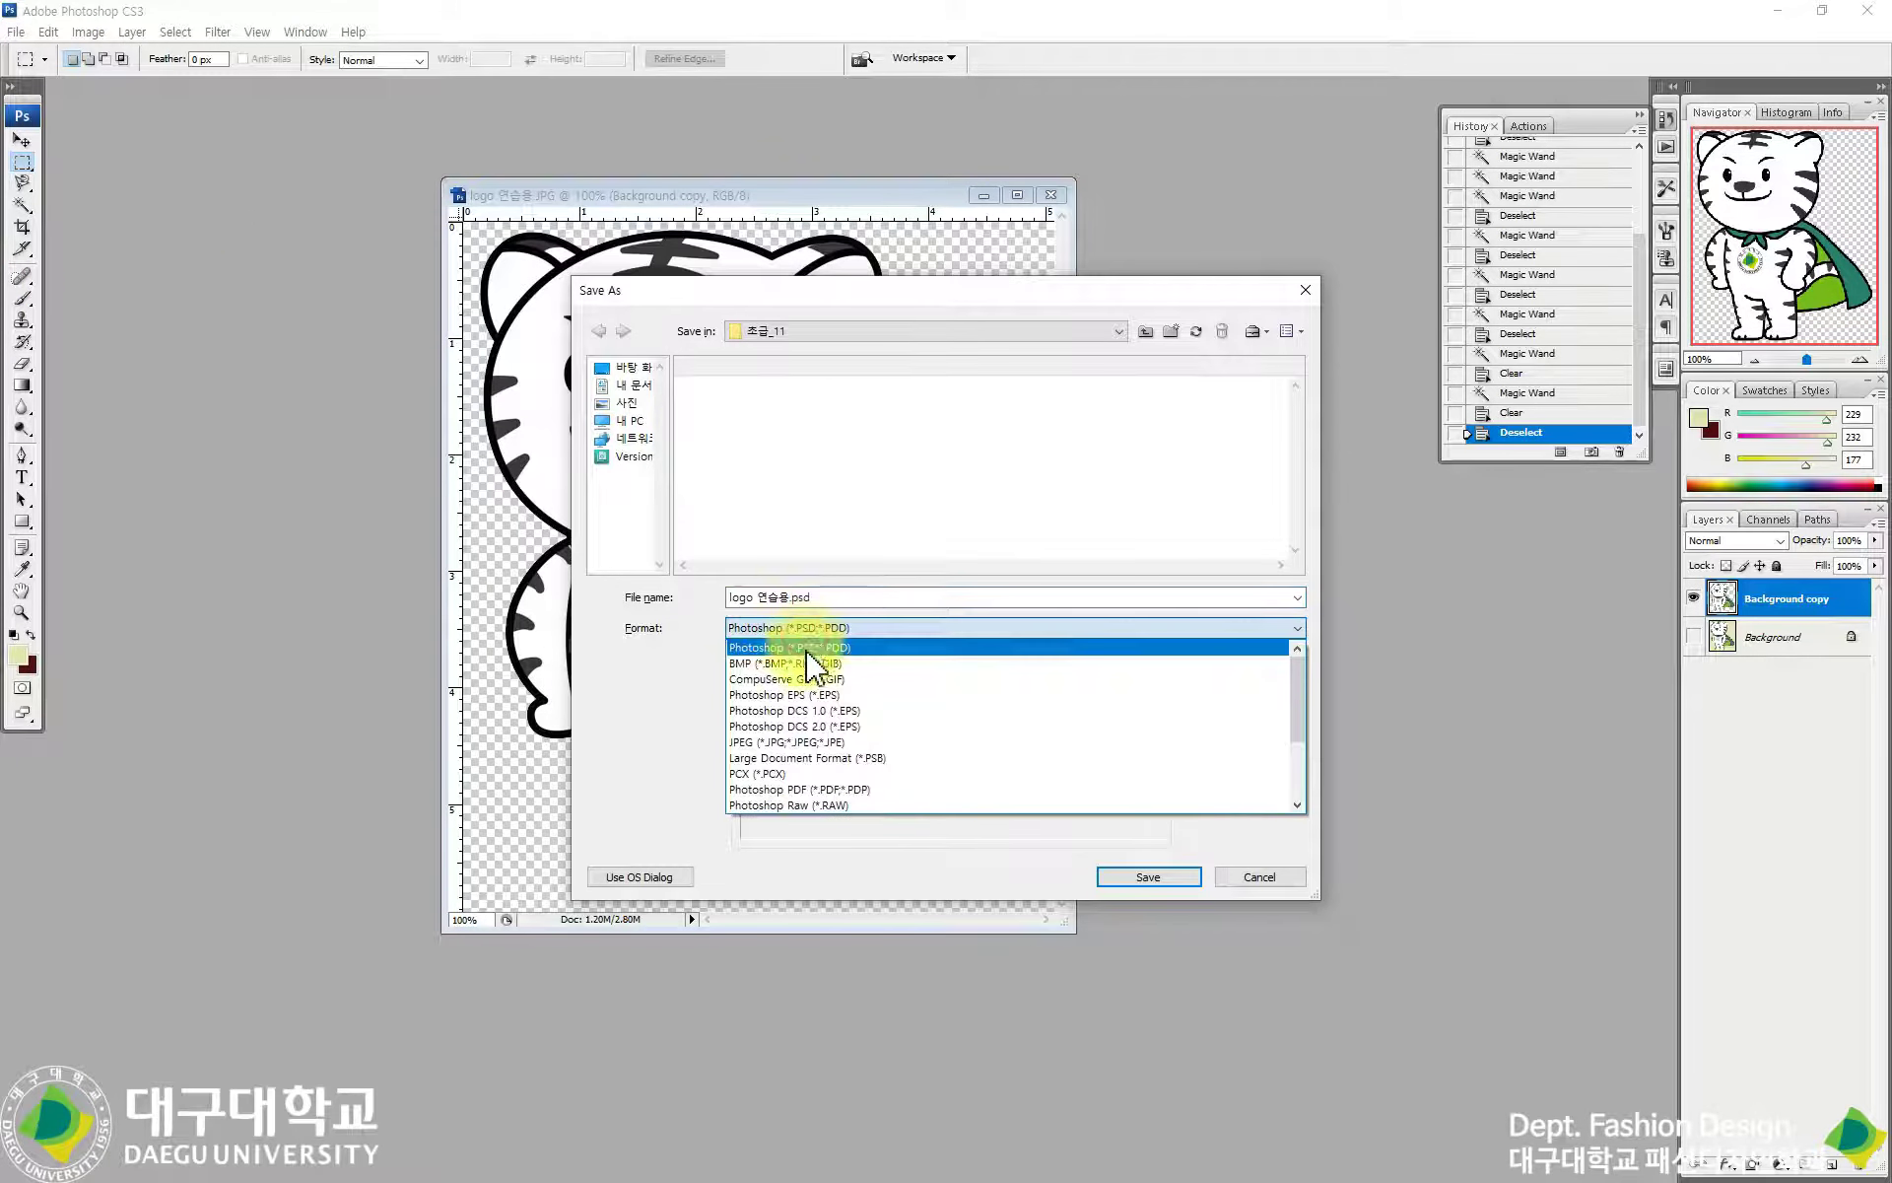
left_click(798, 744)
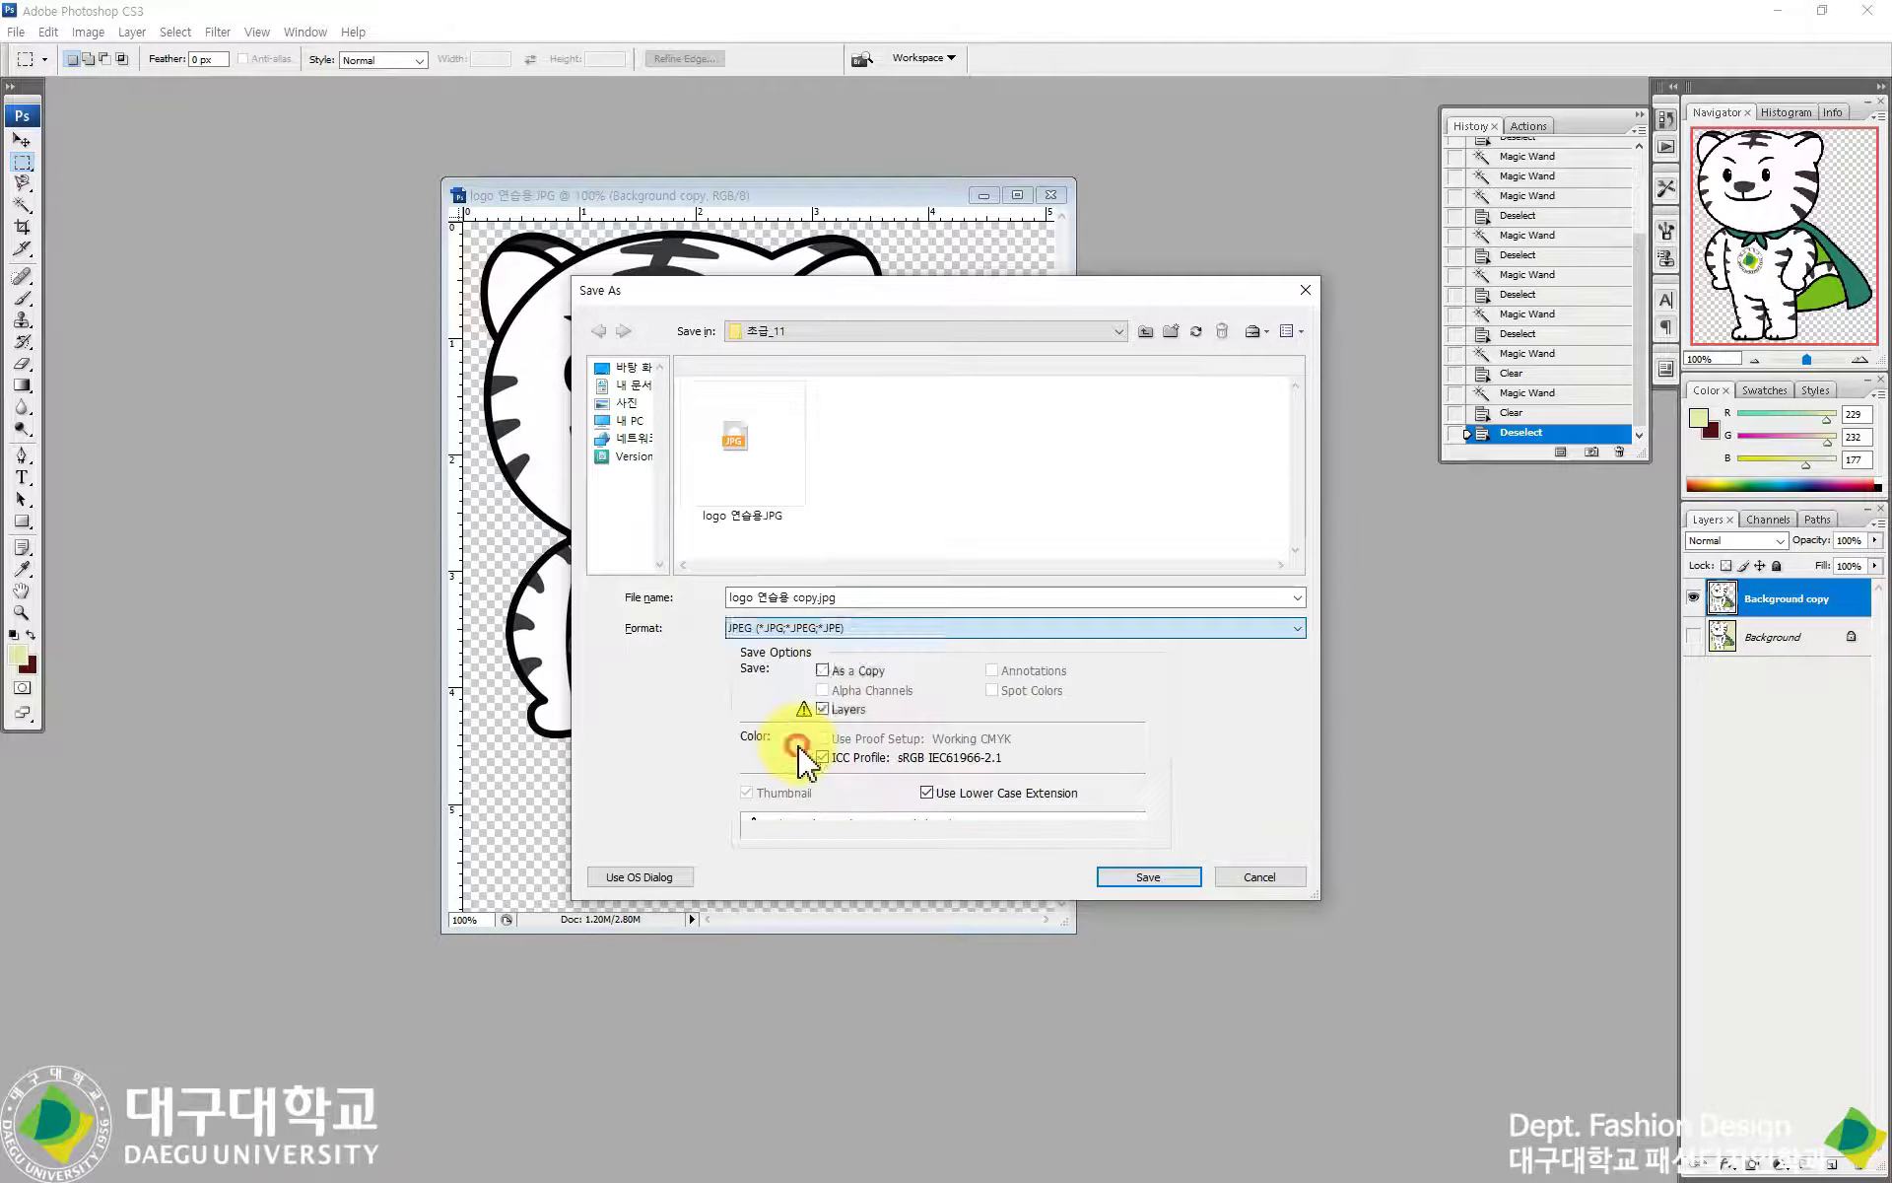
left_click(772, 598)
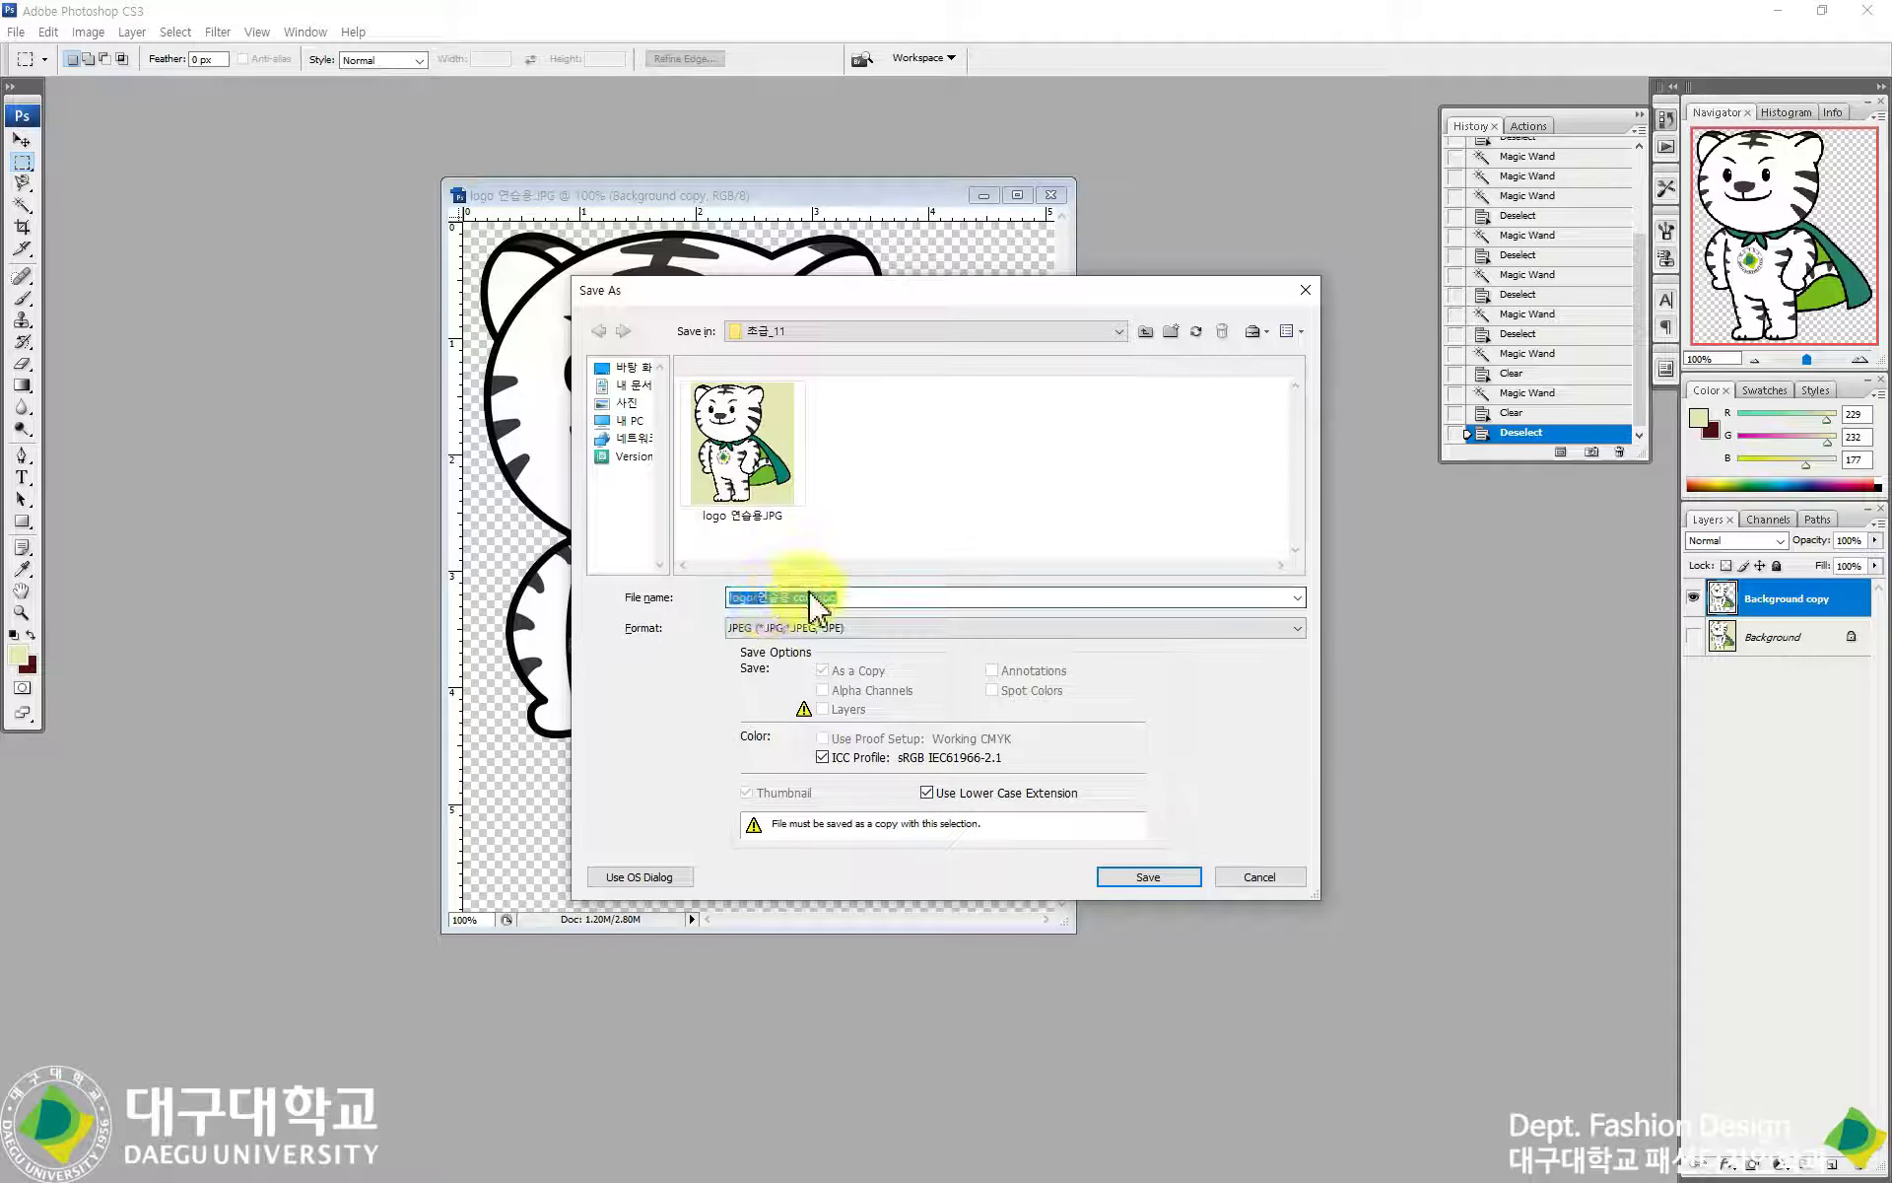
left_click_drag(814, 597, 756, 597)
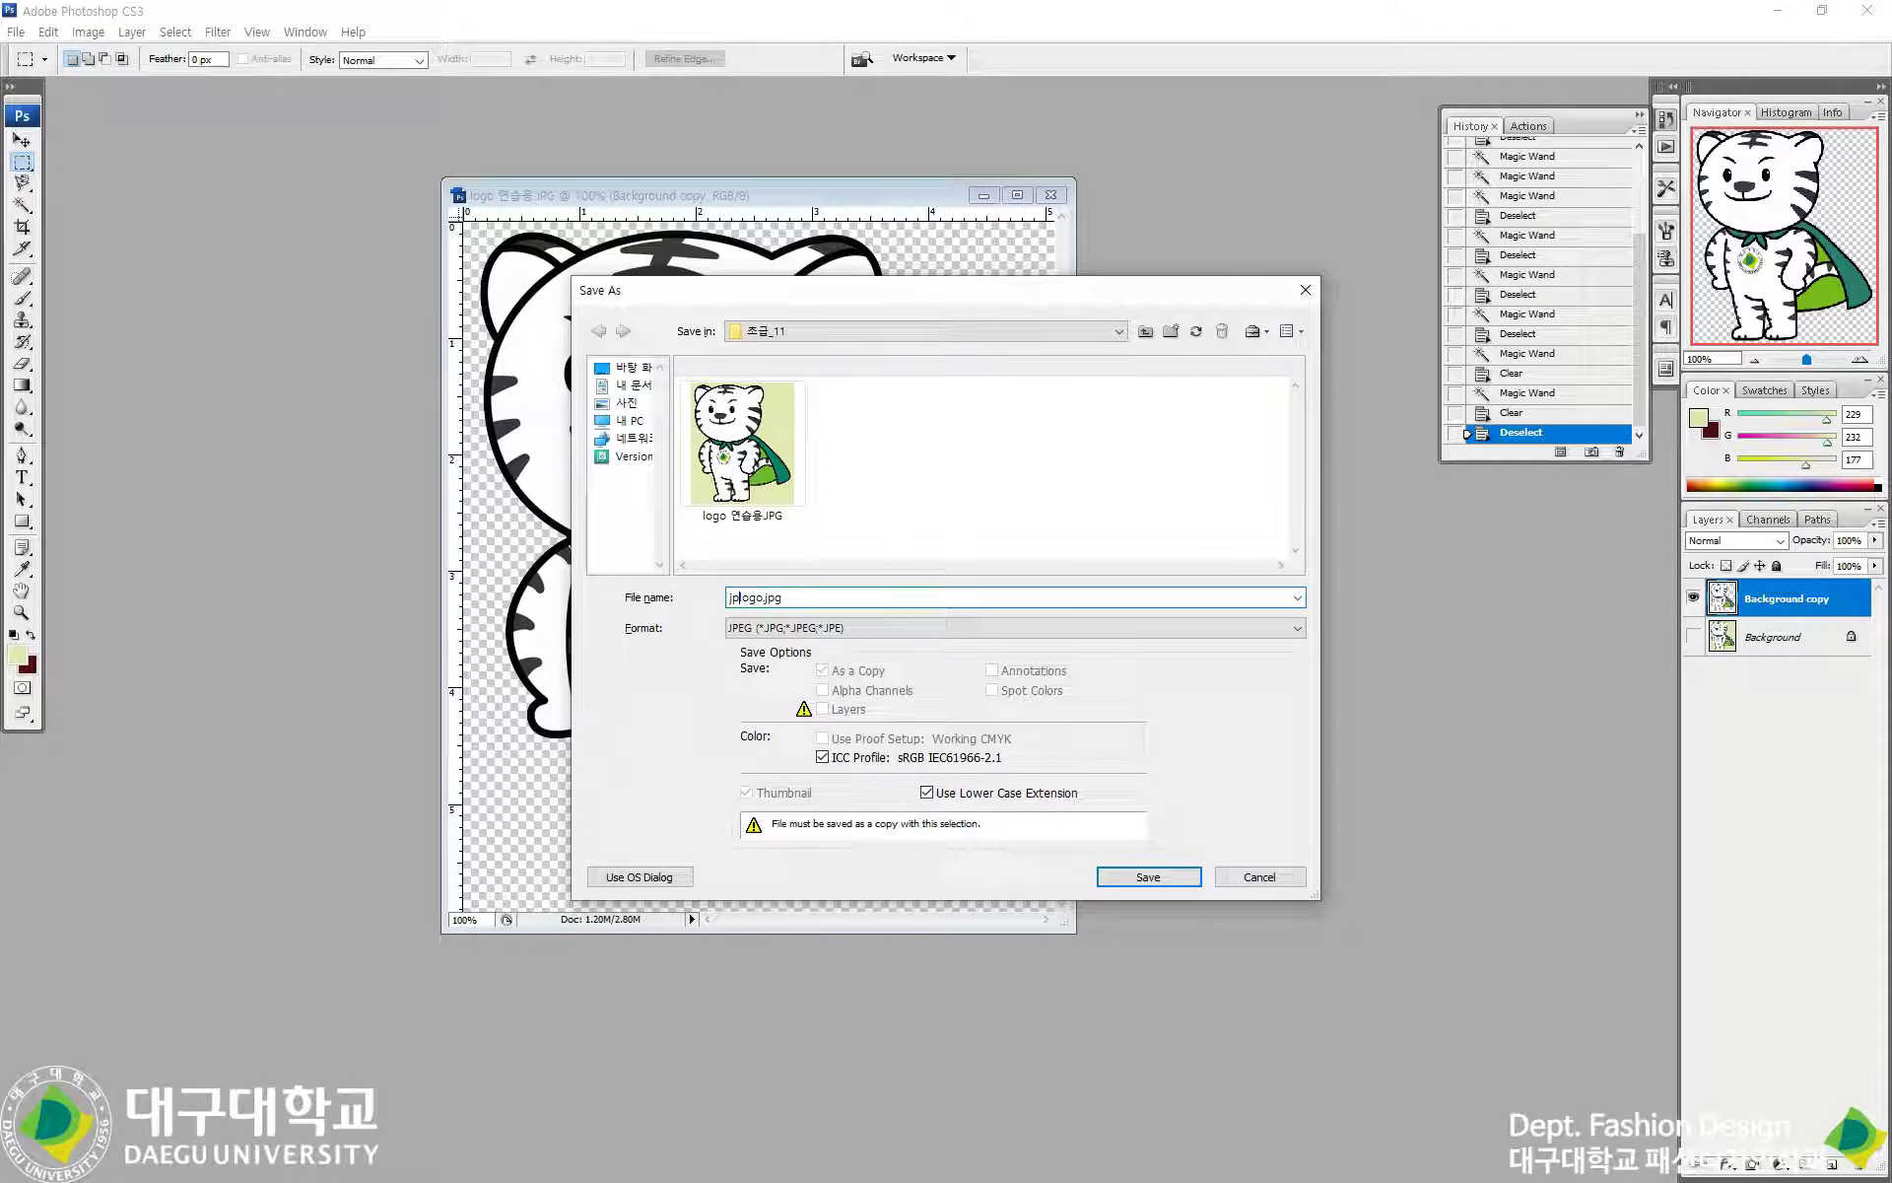
key("Return")
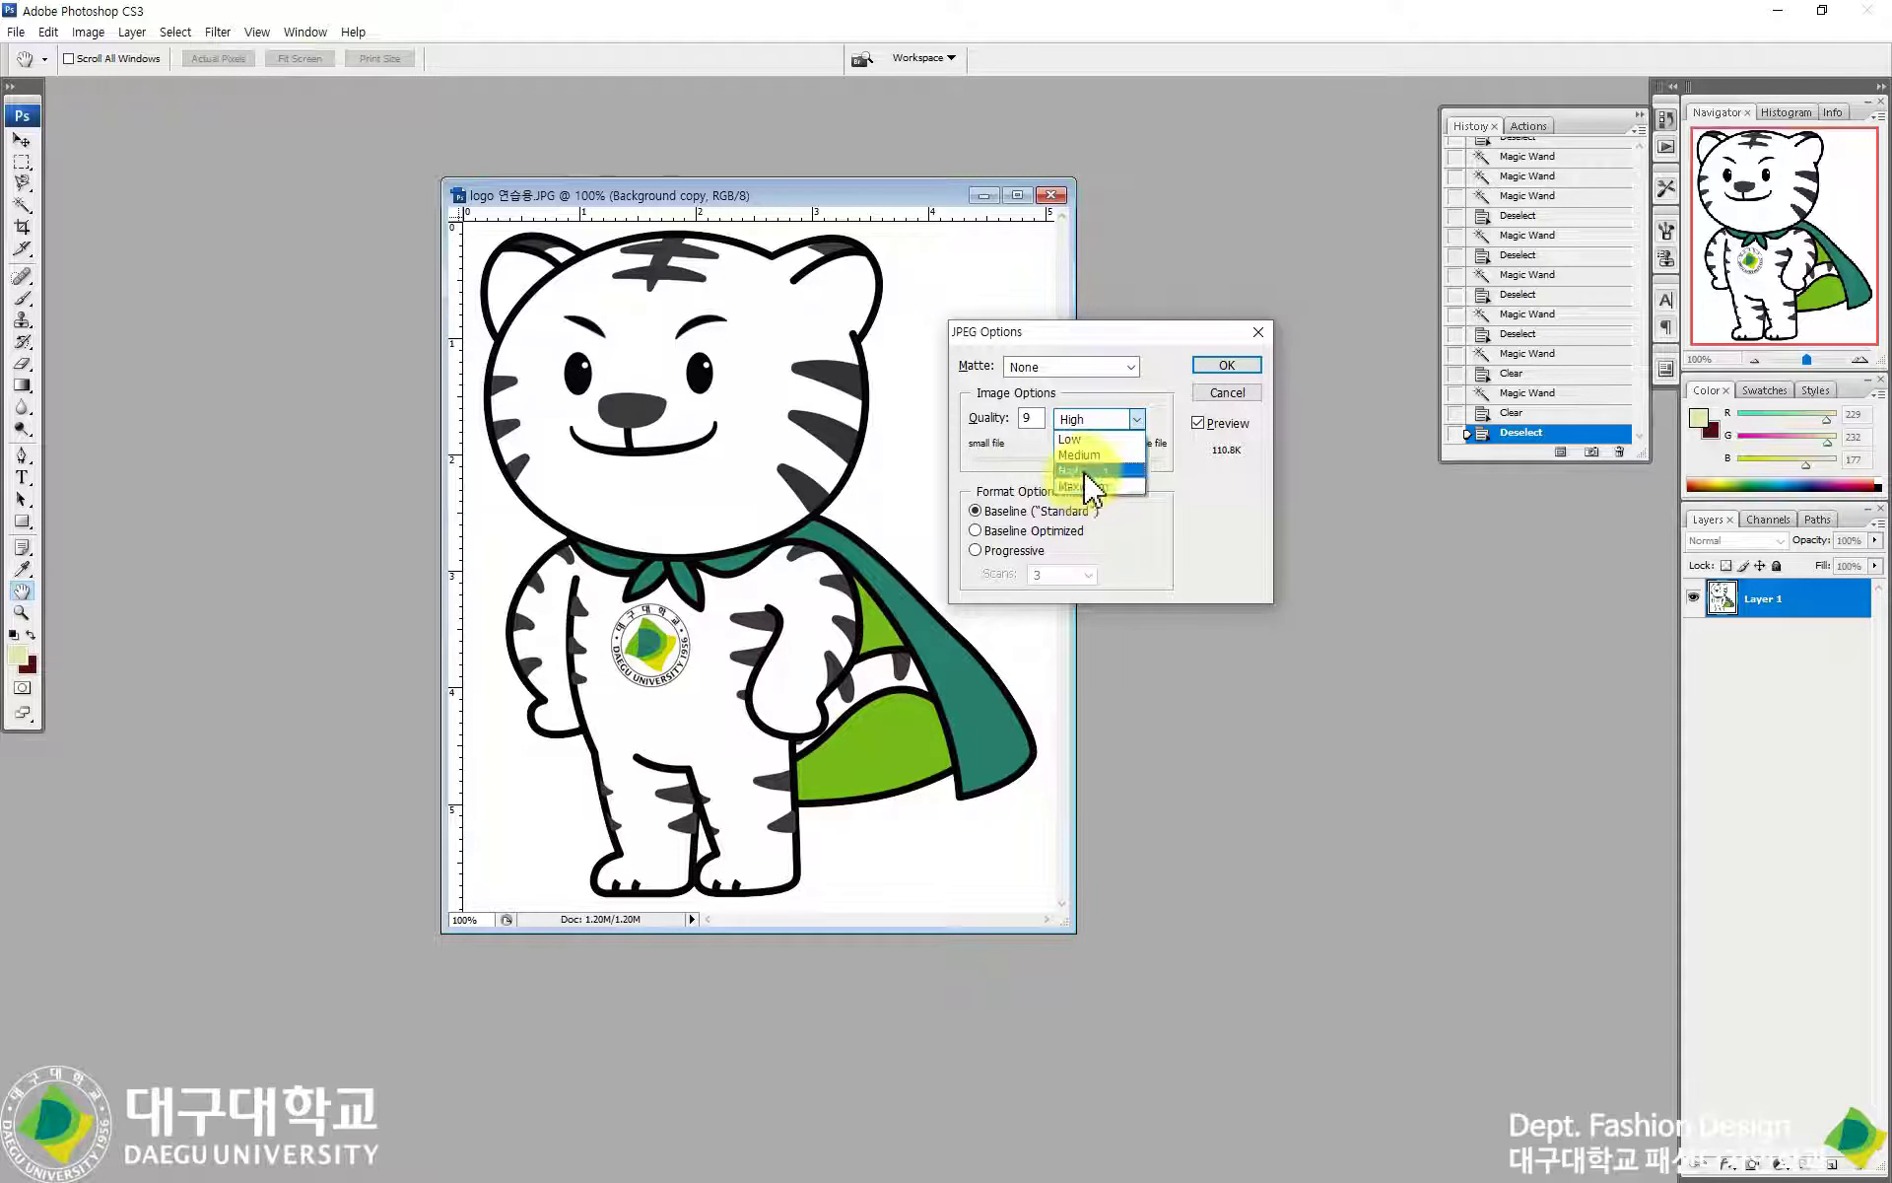
left_click(1084, 472)
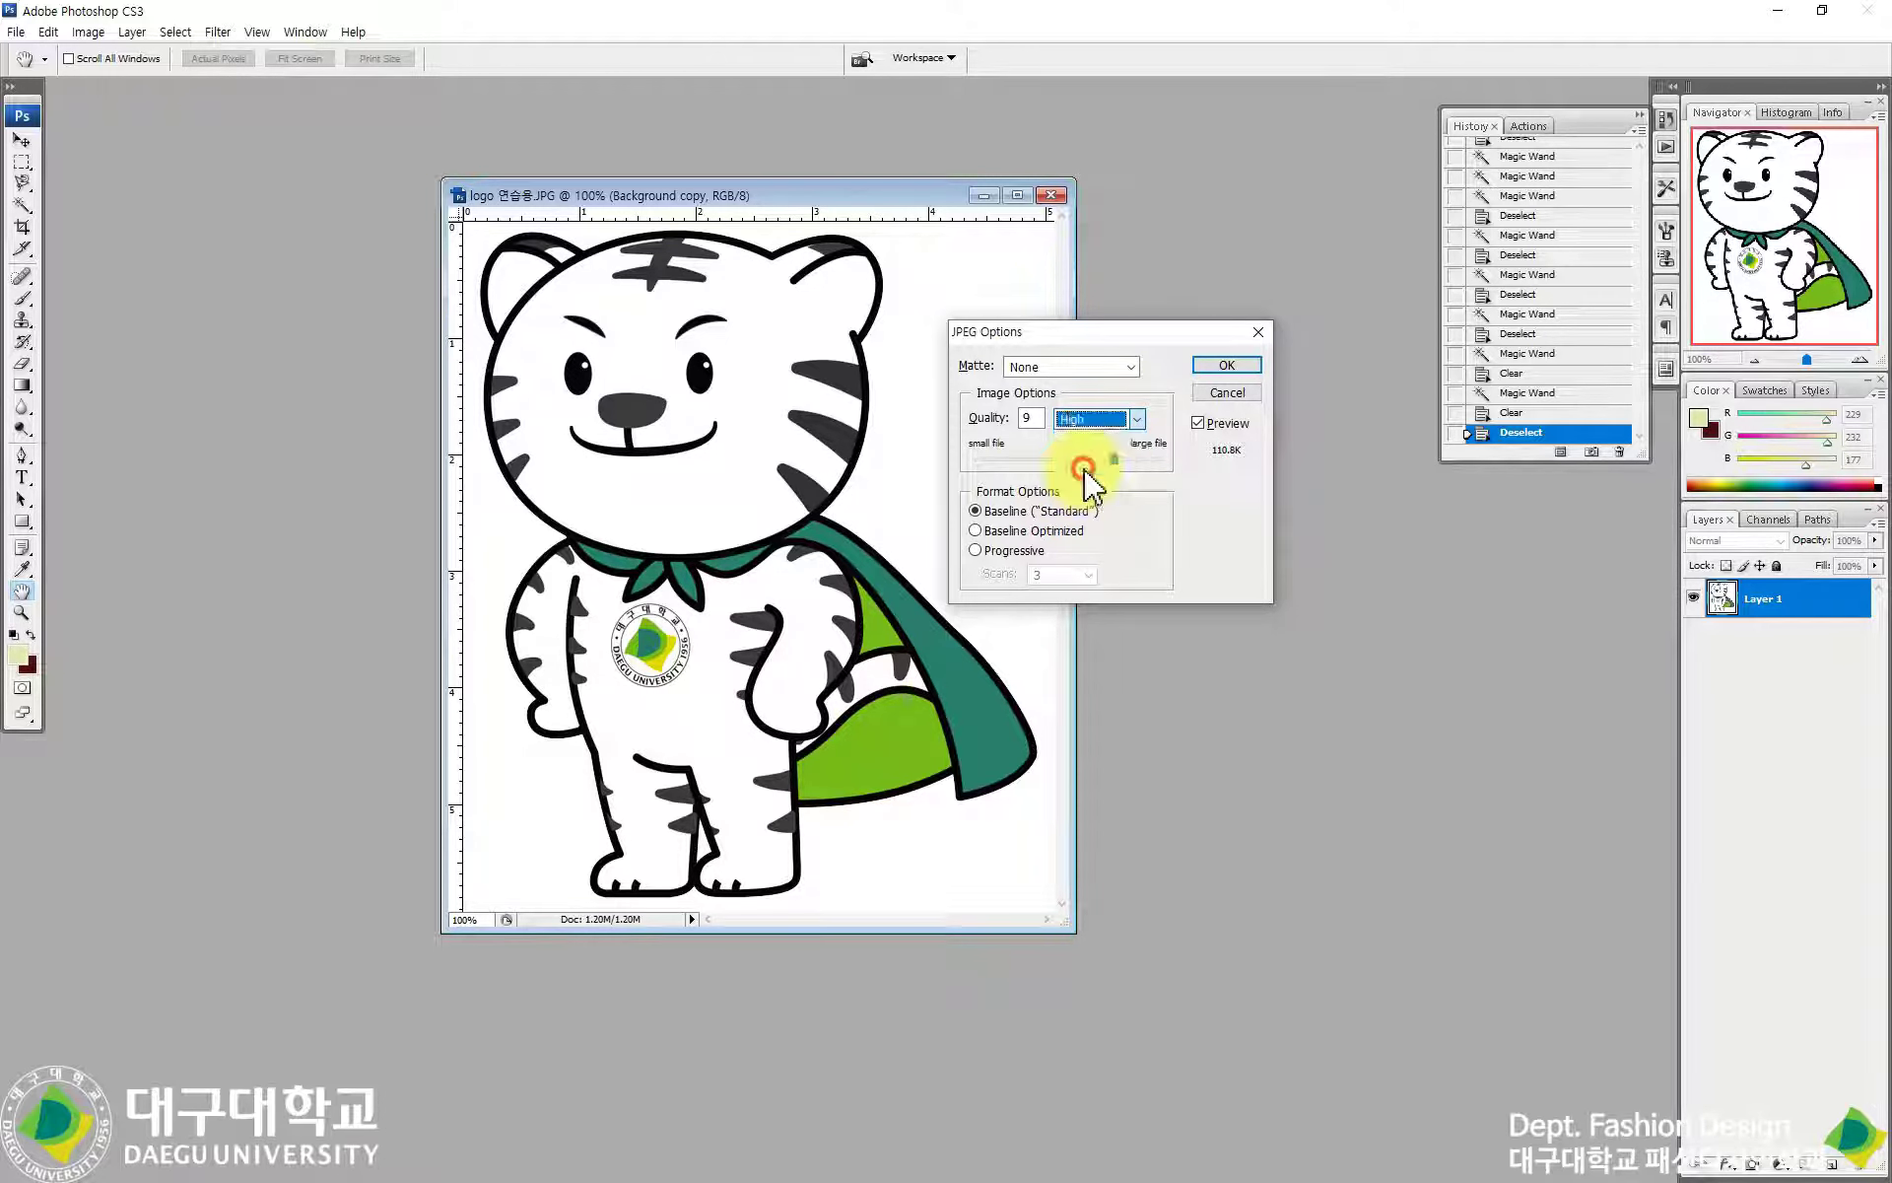
left_click(1232, 367)
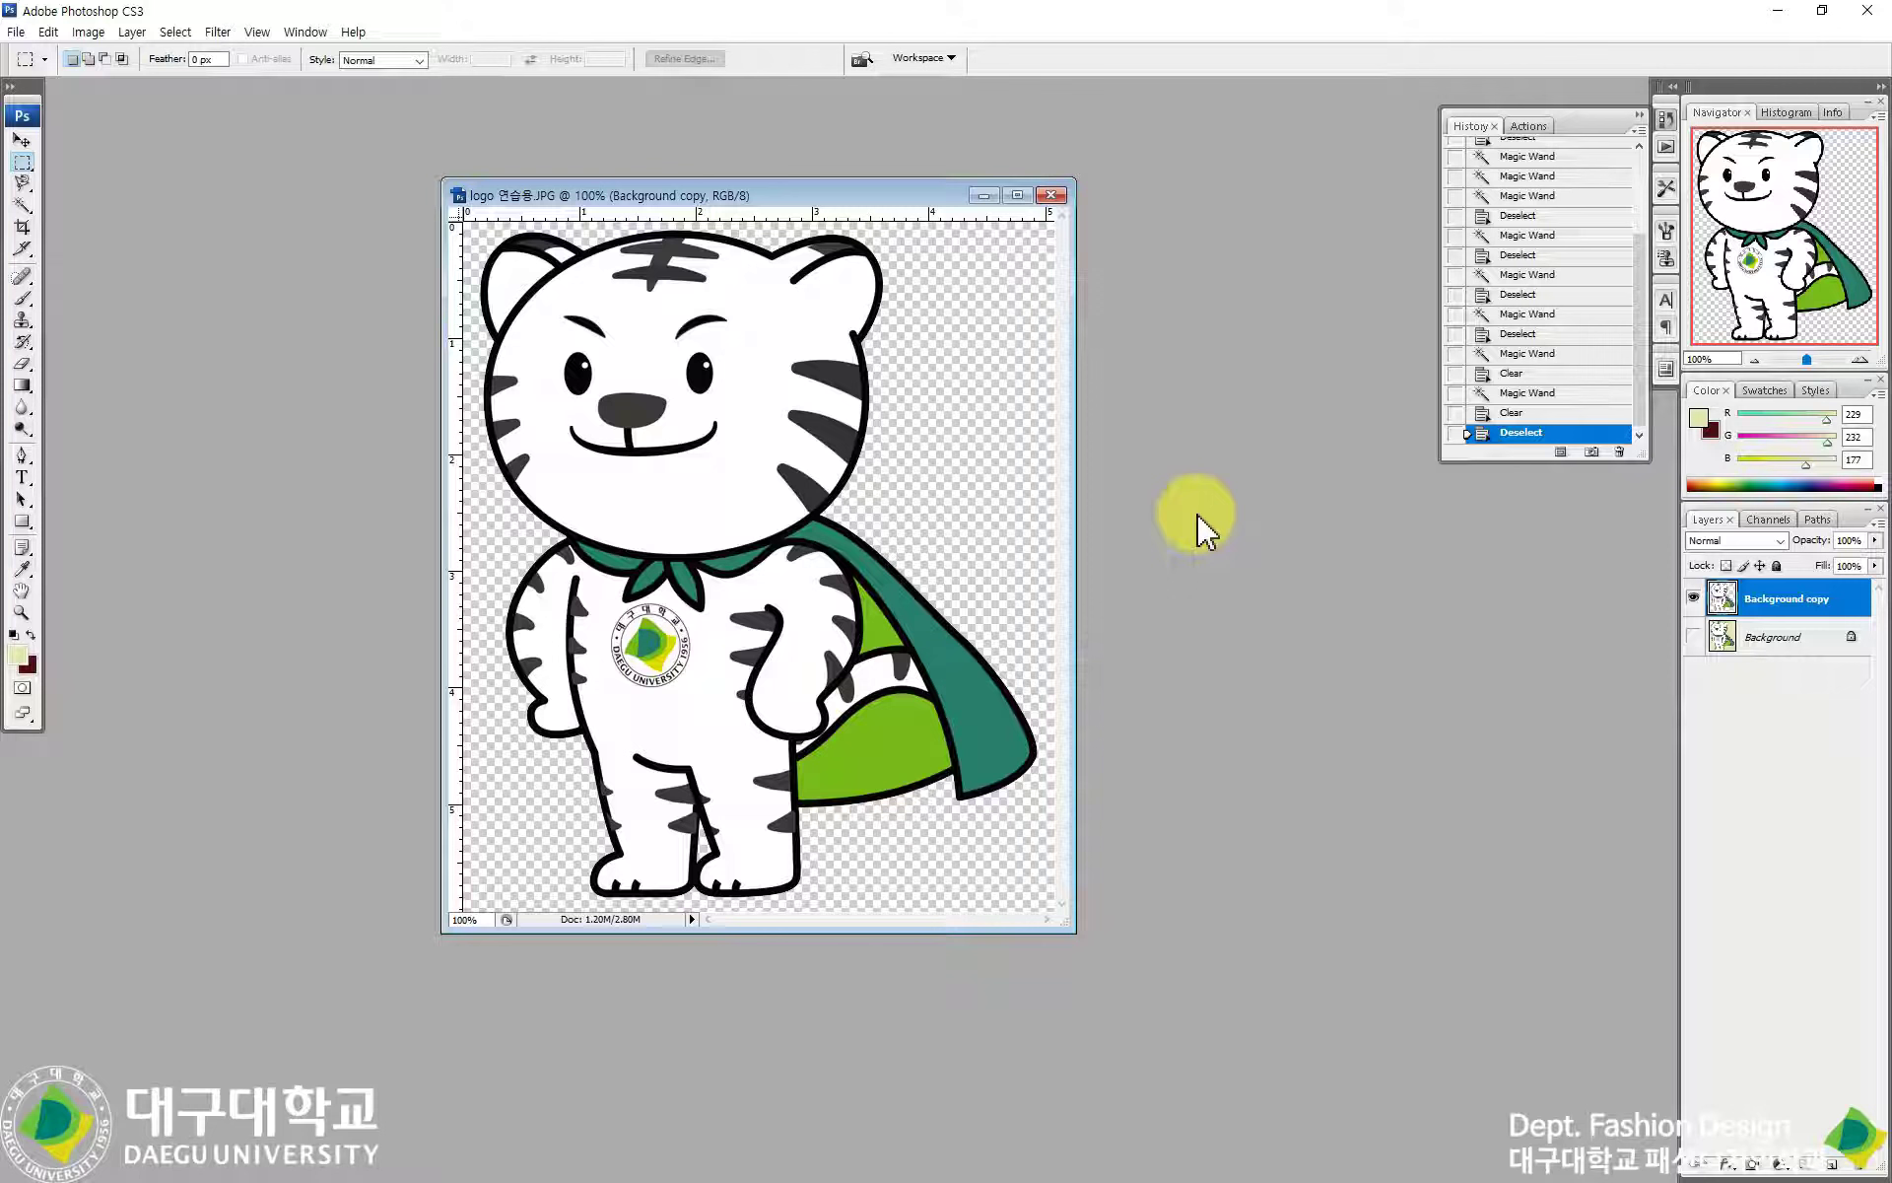
Step: Save a copy of the cut-out tiger in PNG format as pnglogo, with interlacing set to None
left_click(15, 32)
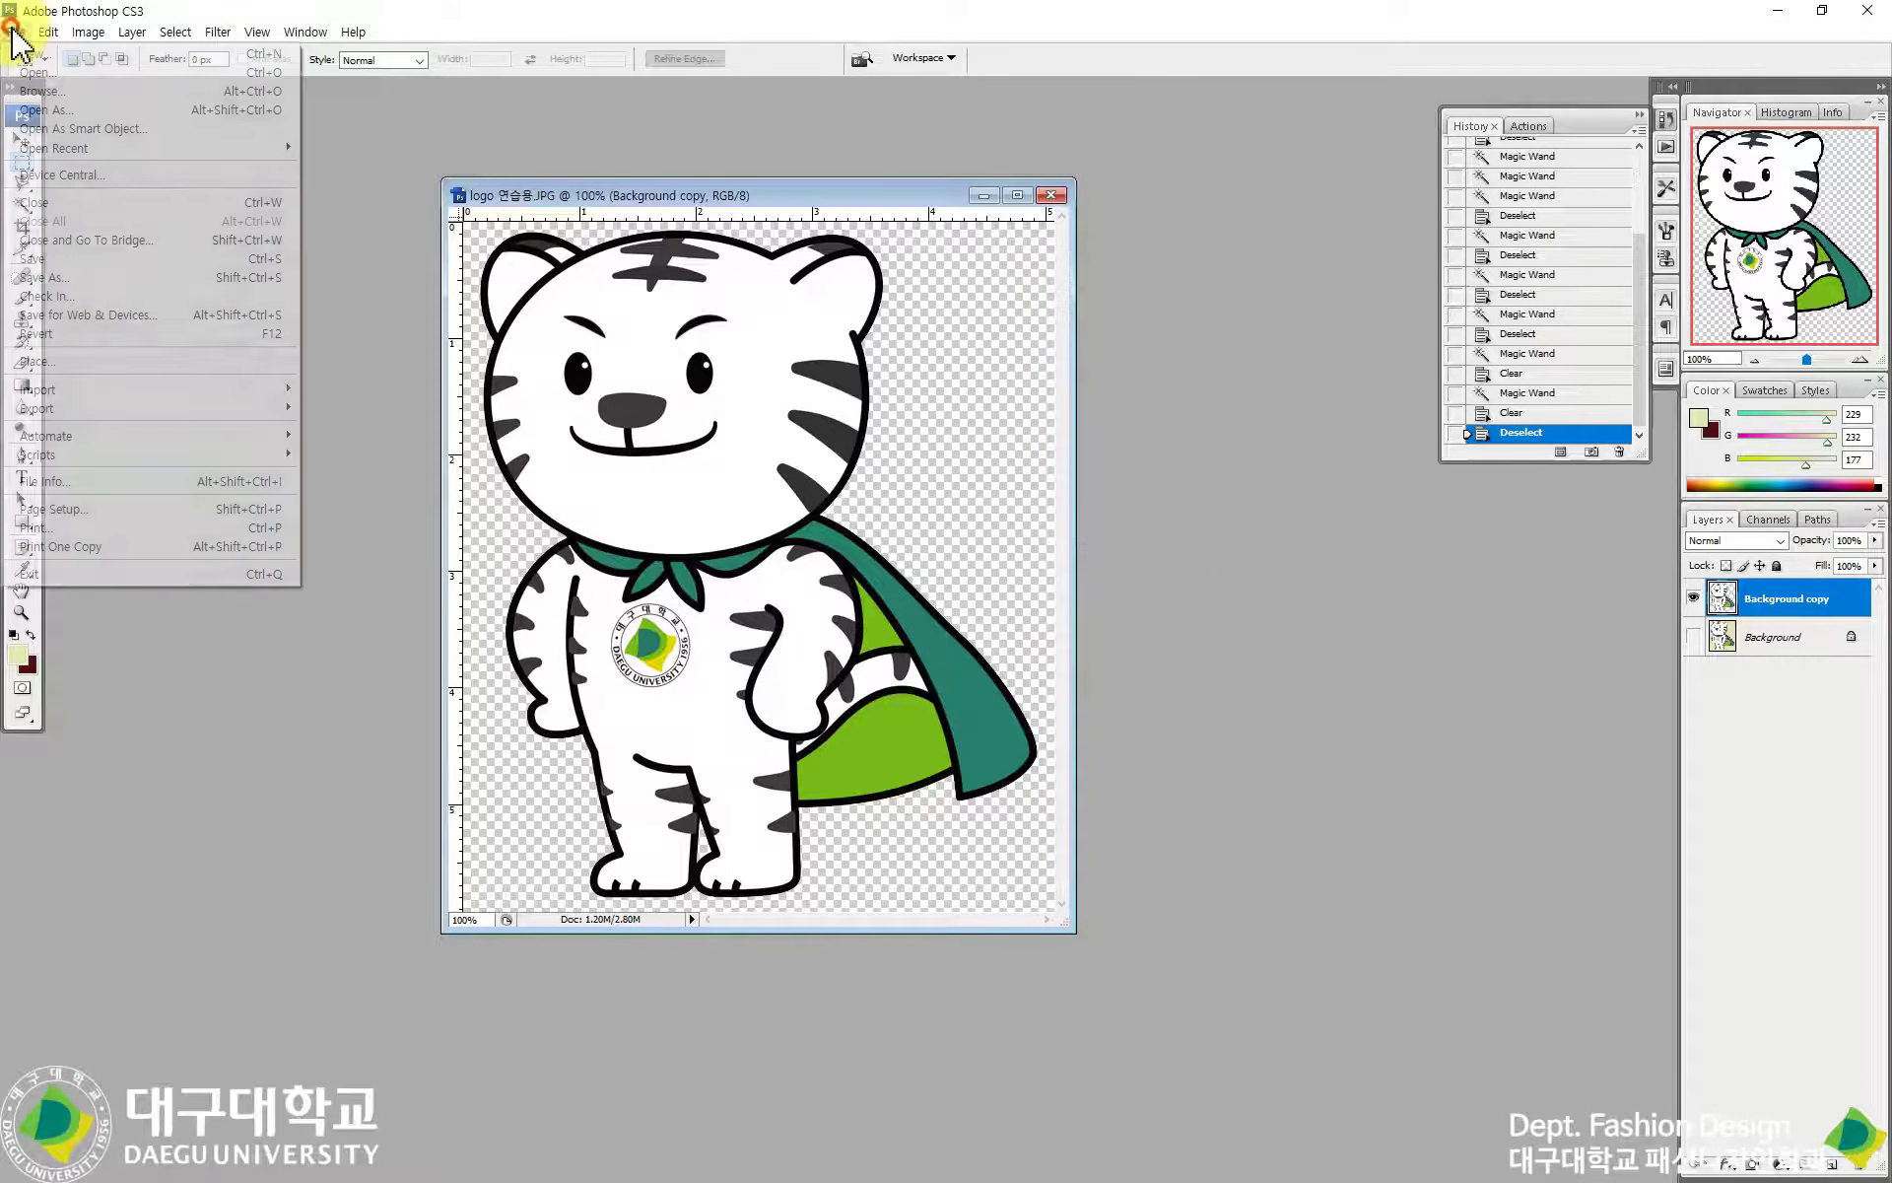
left_click(95, 279)
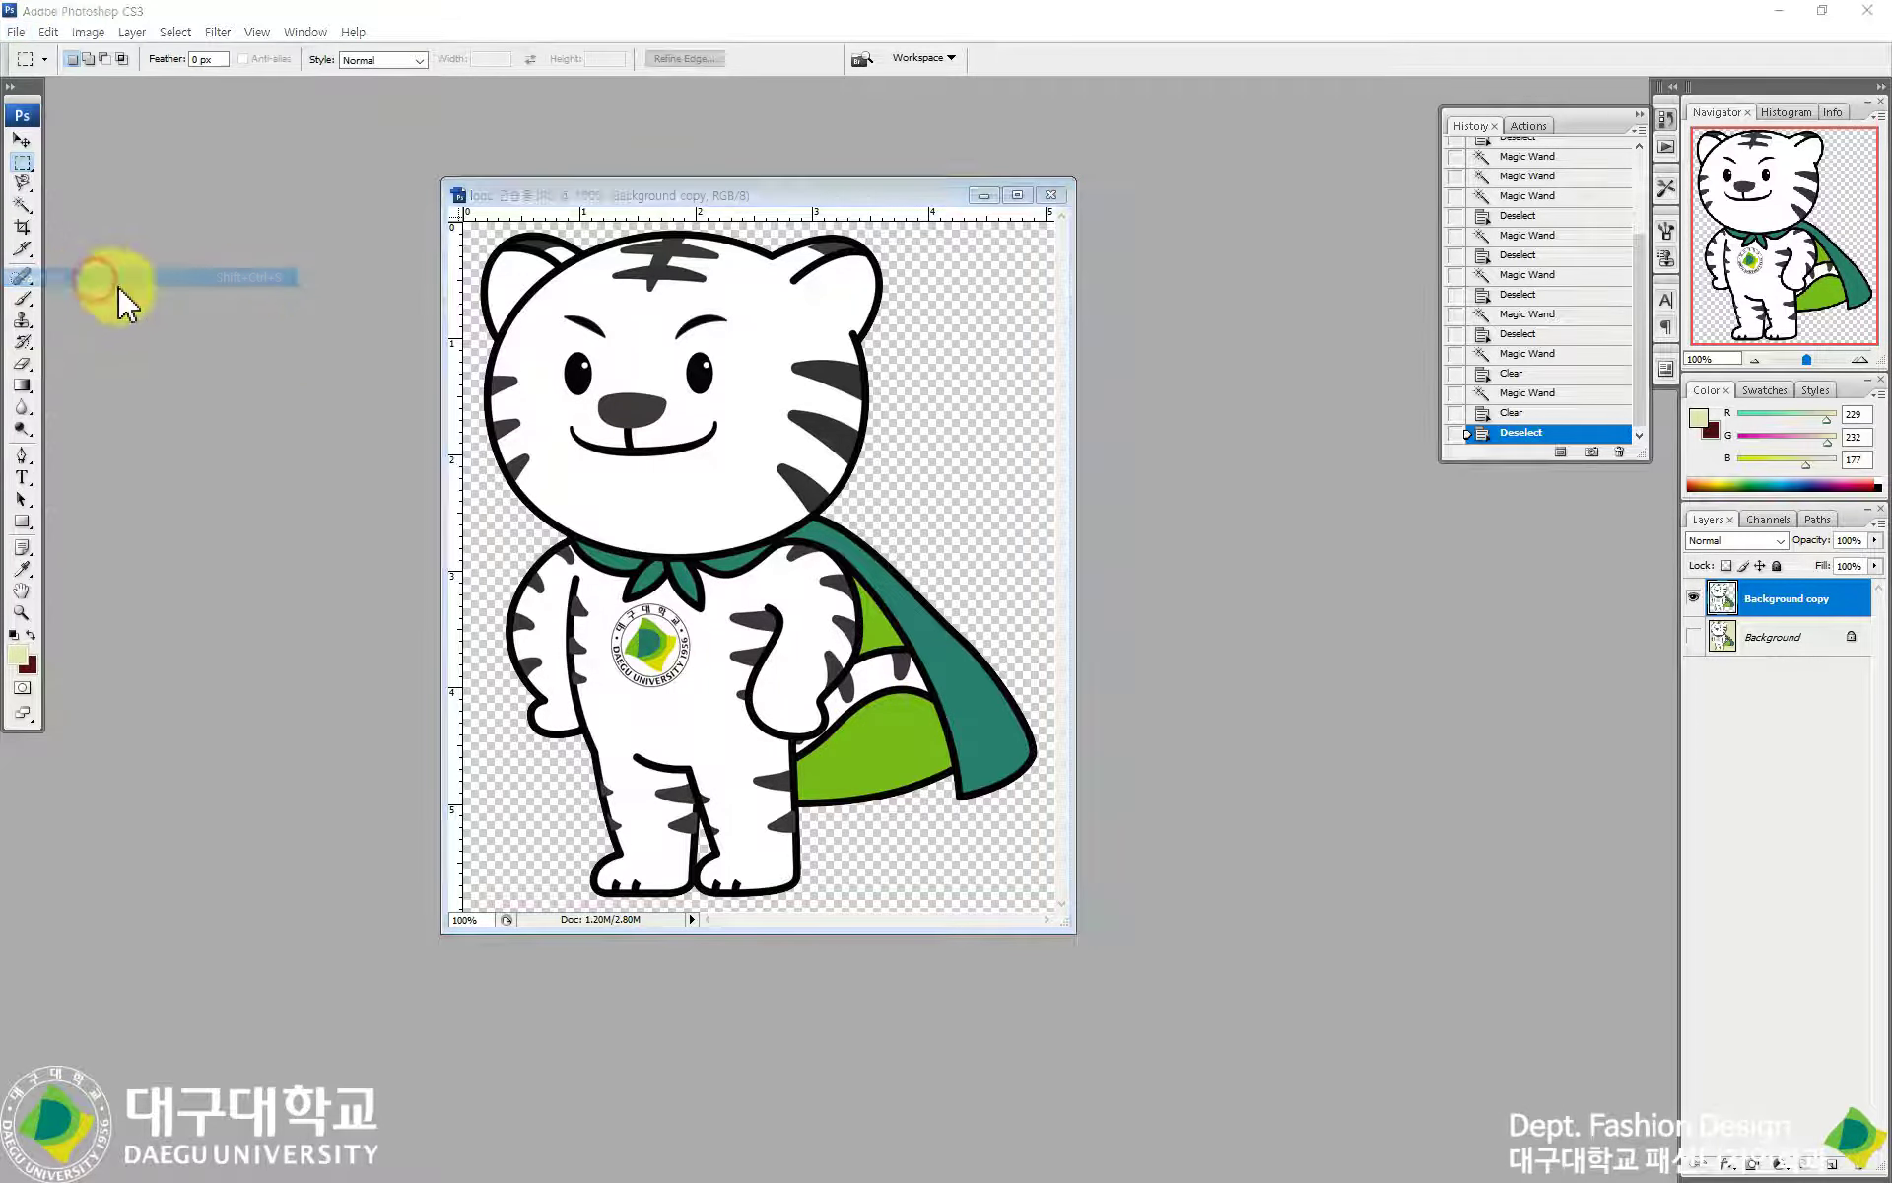
left_click(850, 631)
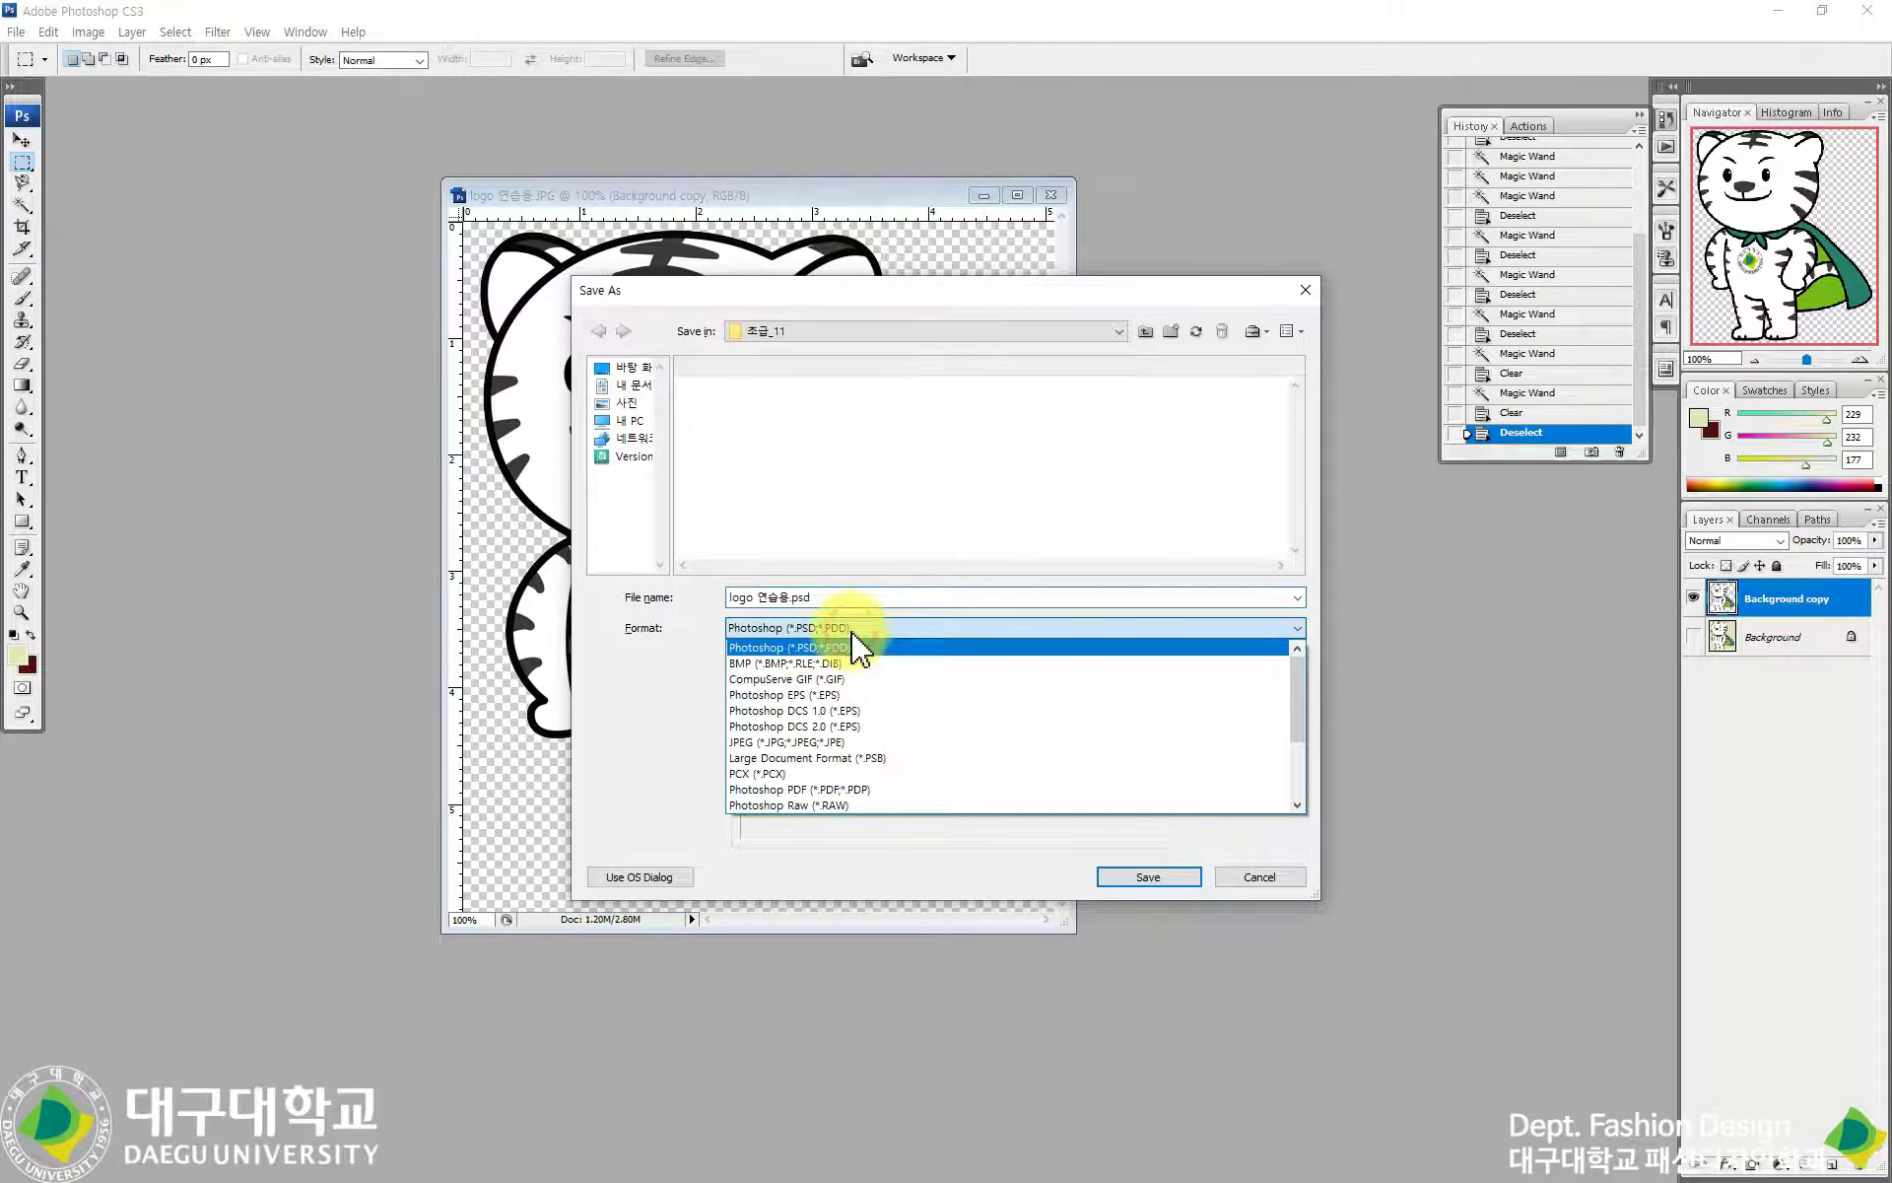
scroll(782, 784, "down", 4)
left_click(774, 763)
left_click(781, 595)
left_click_drag(751, 597, 823, 606)
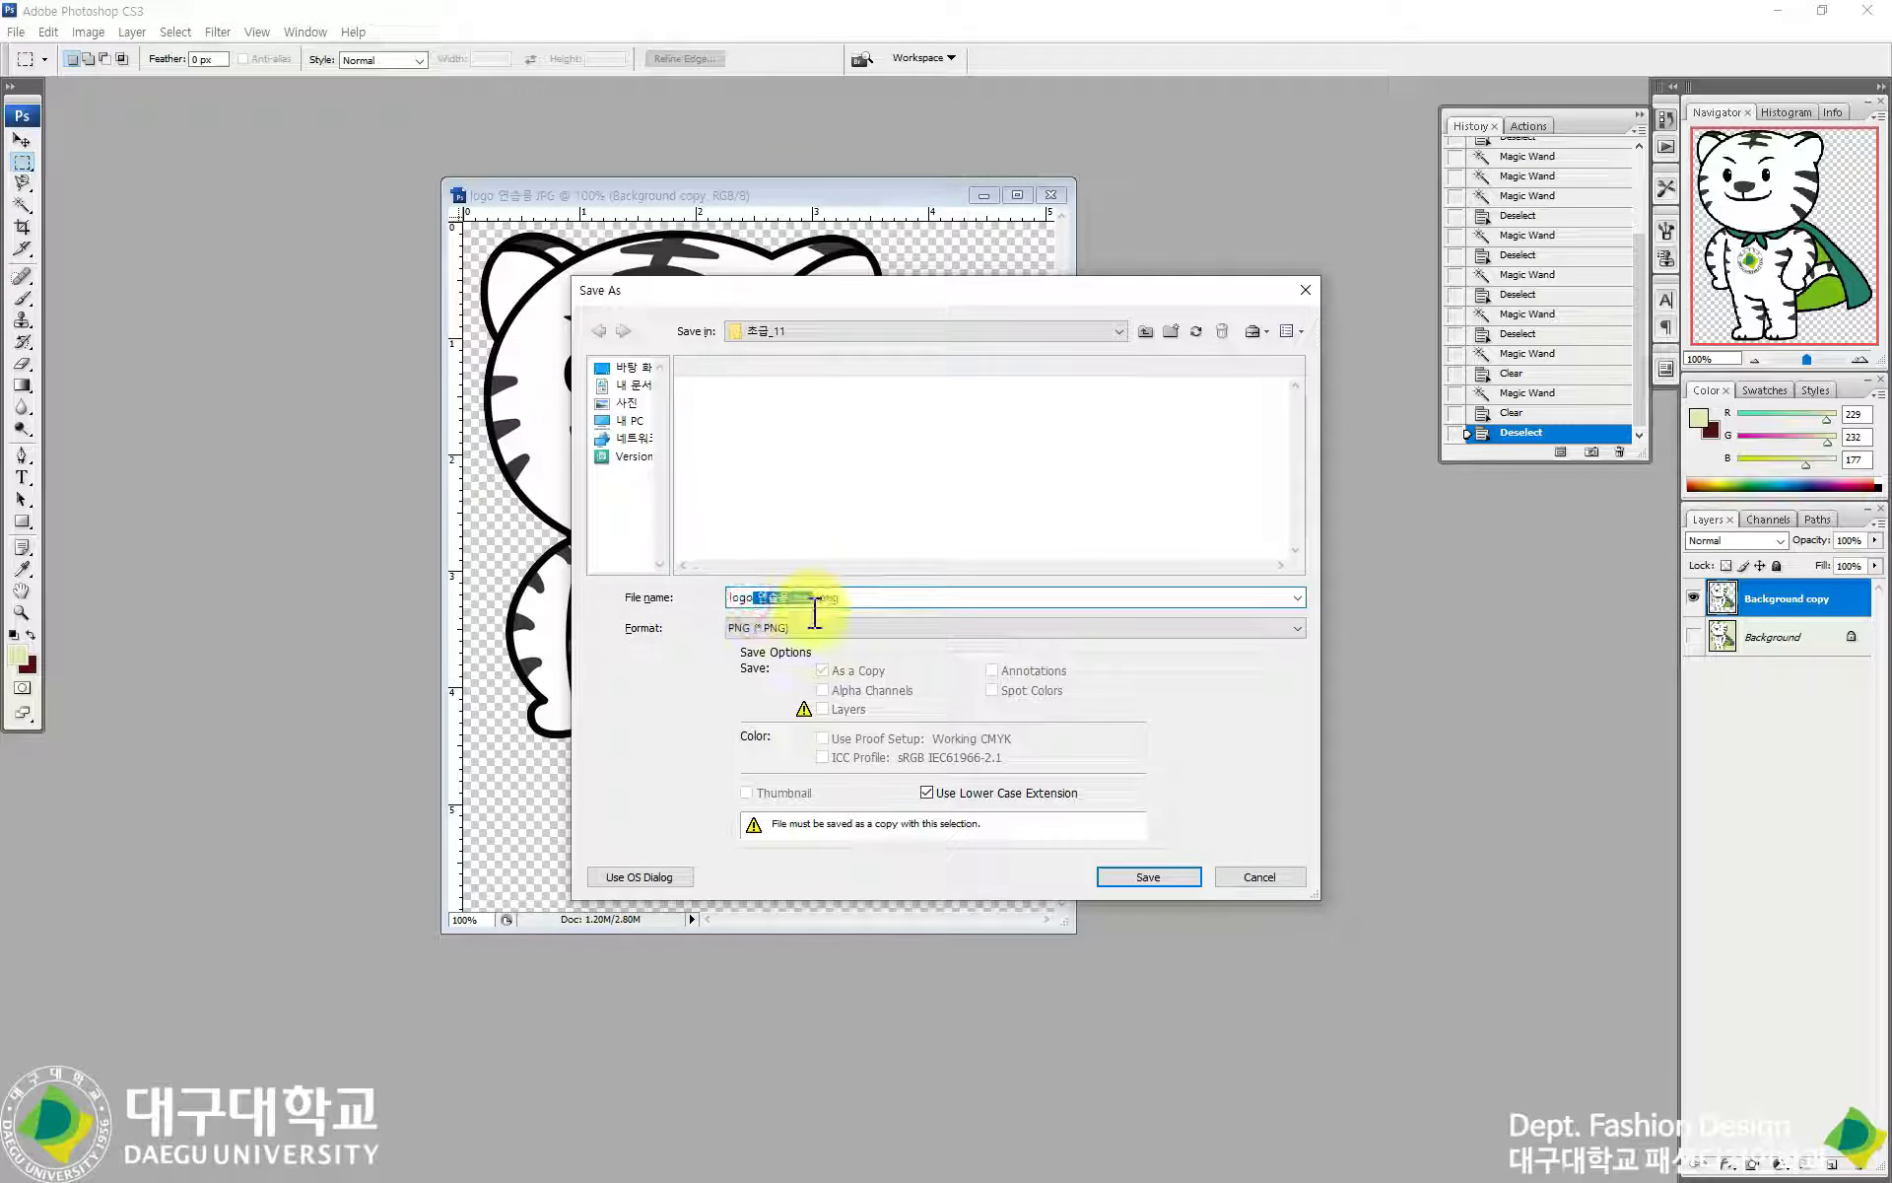
type("png")
key("Return")
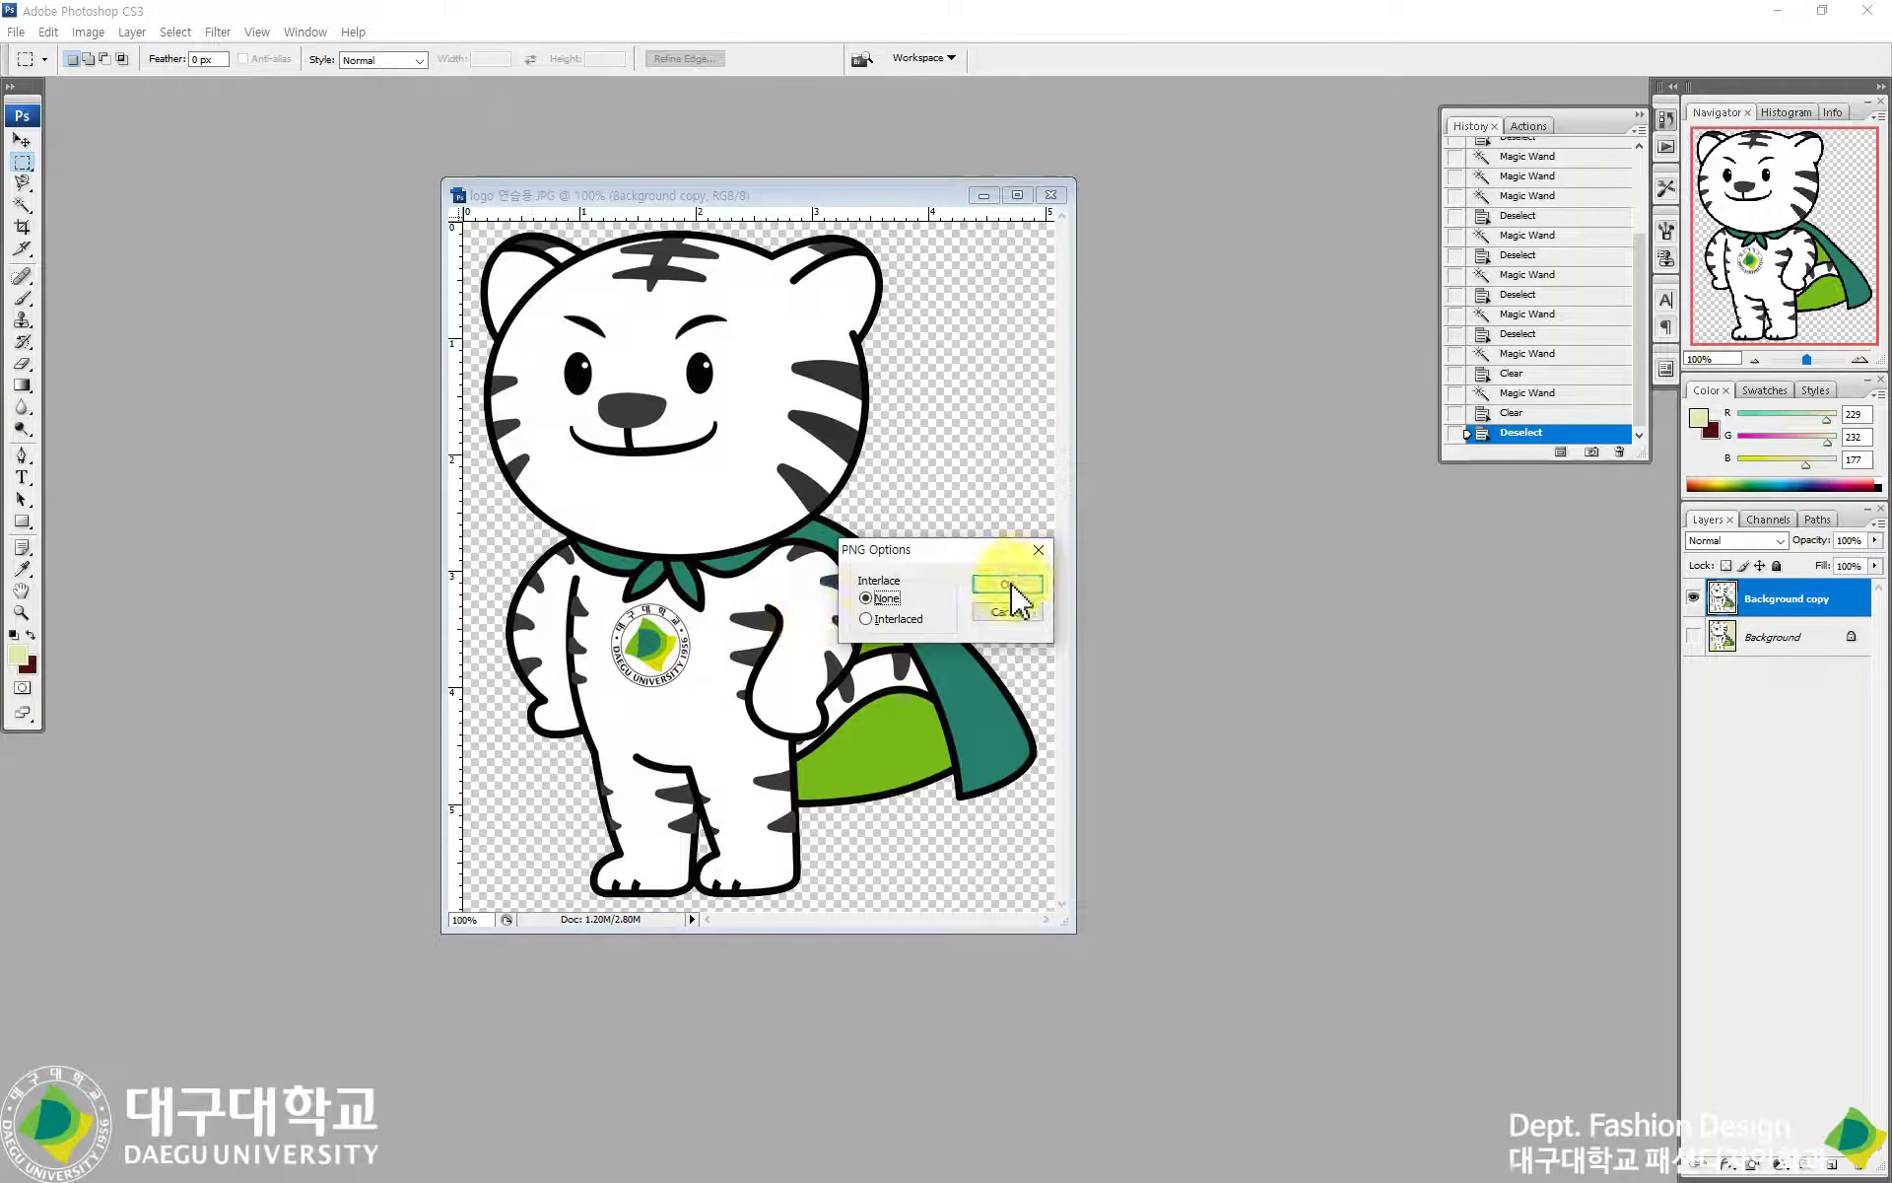
left_click(1008, 585)
Step: Switch to CLO and place jpglogo as a 50.8 × 59.3 mm graphic on the wearer's left chest of the front pattern
left_click(1779, 11)
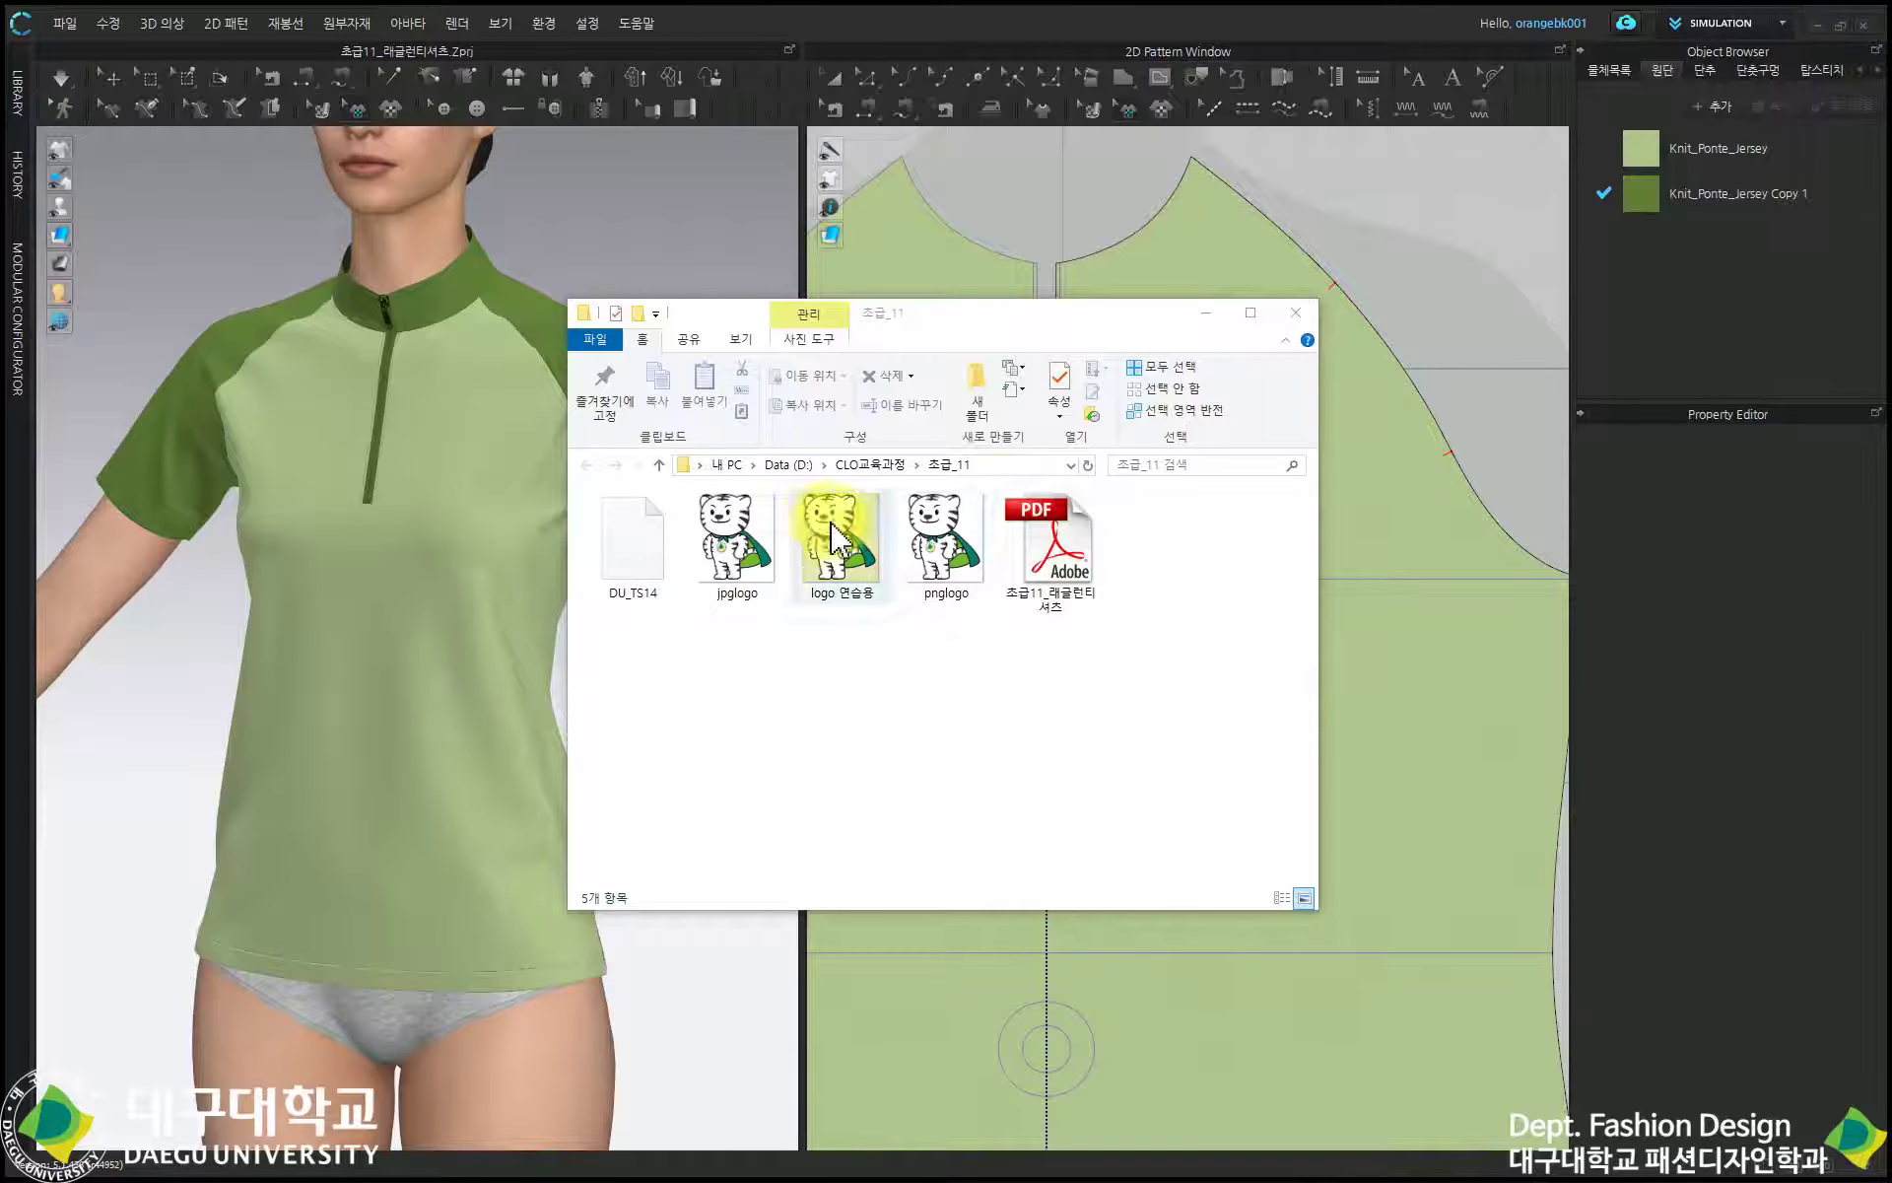
left_click(730, 532)
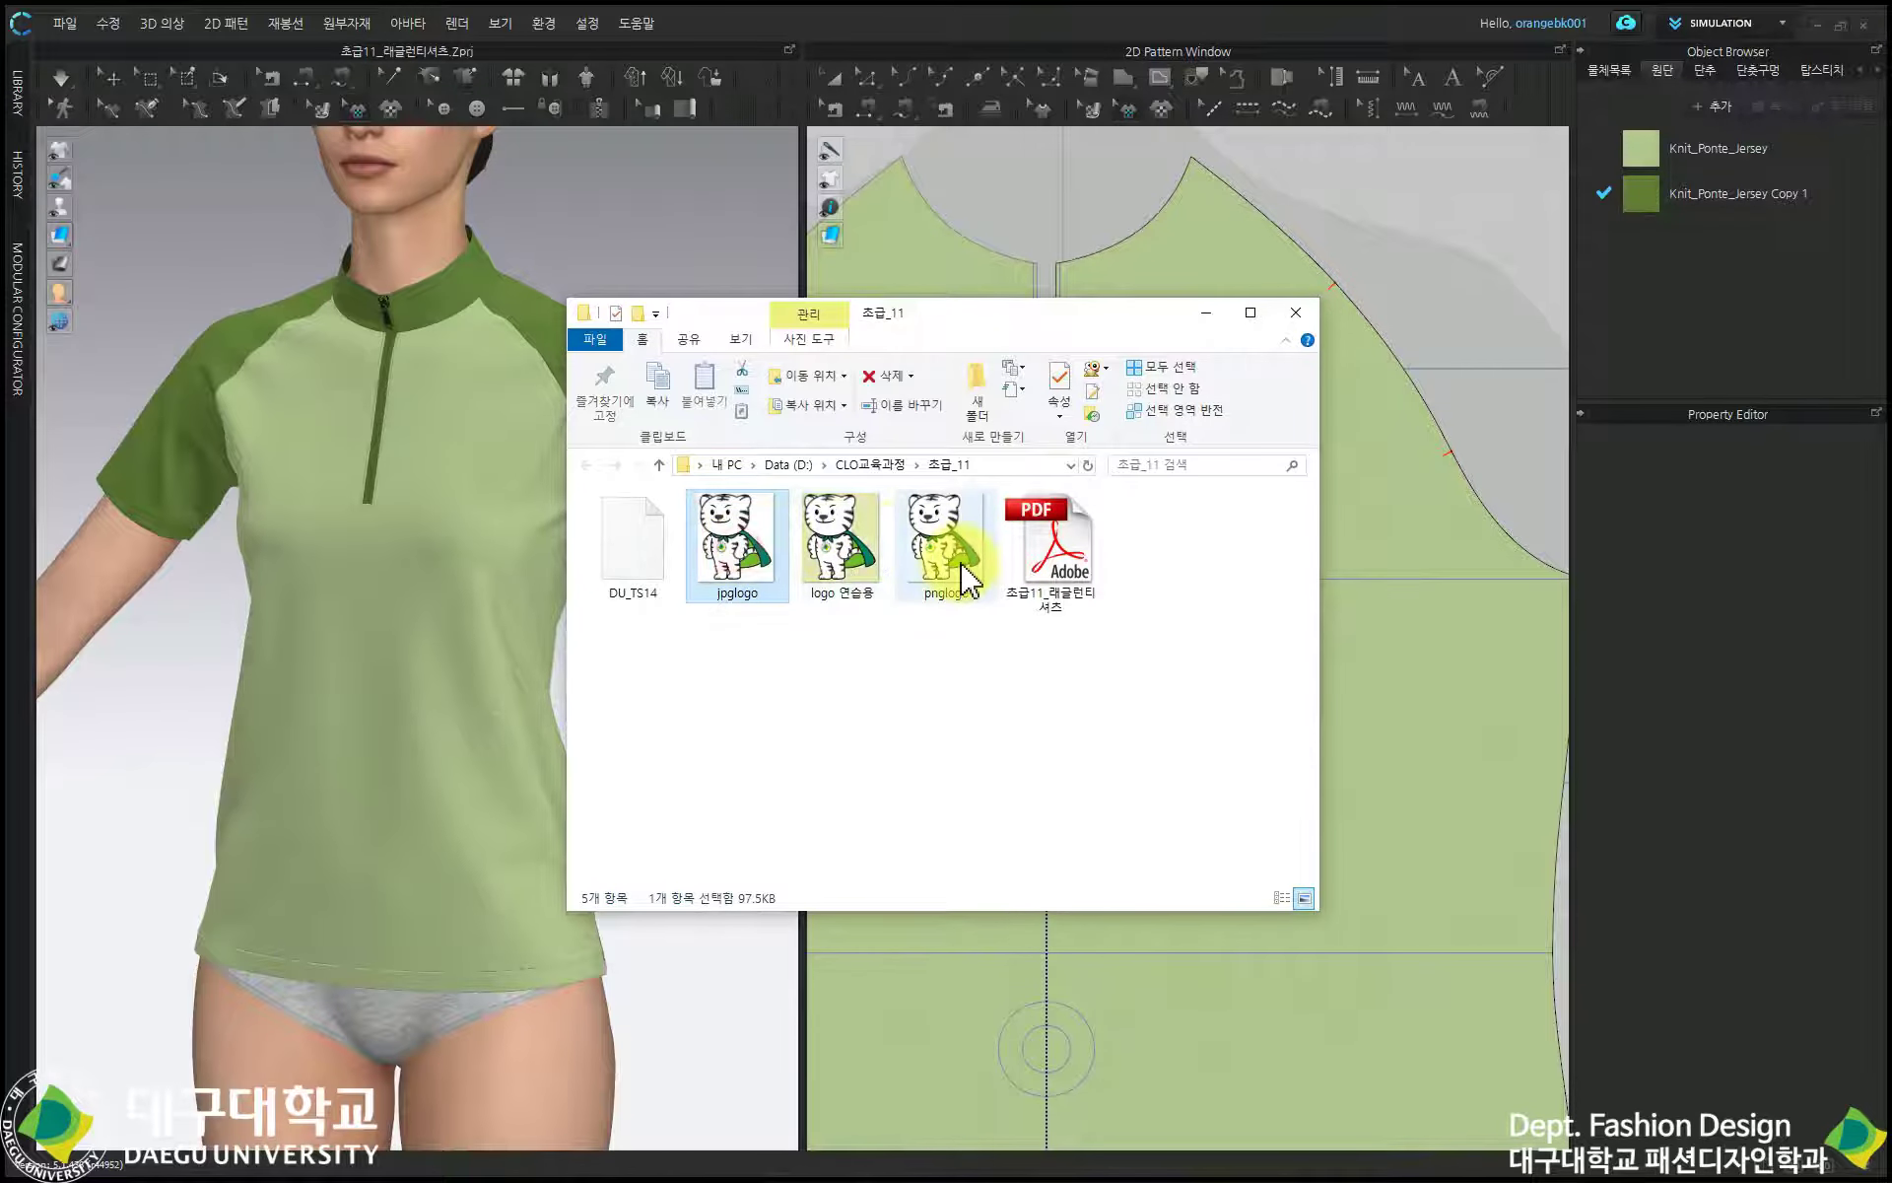
left_click(1108, 182)
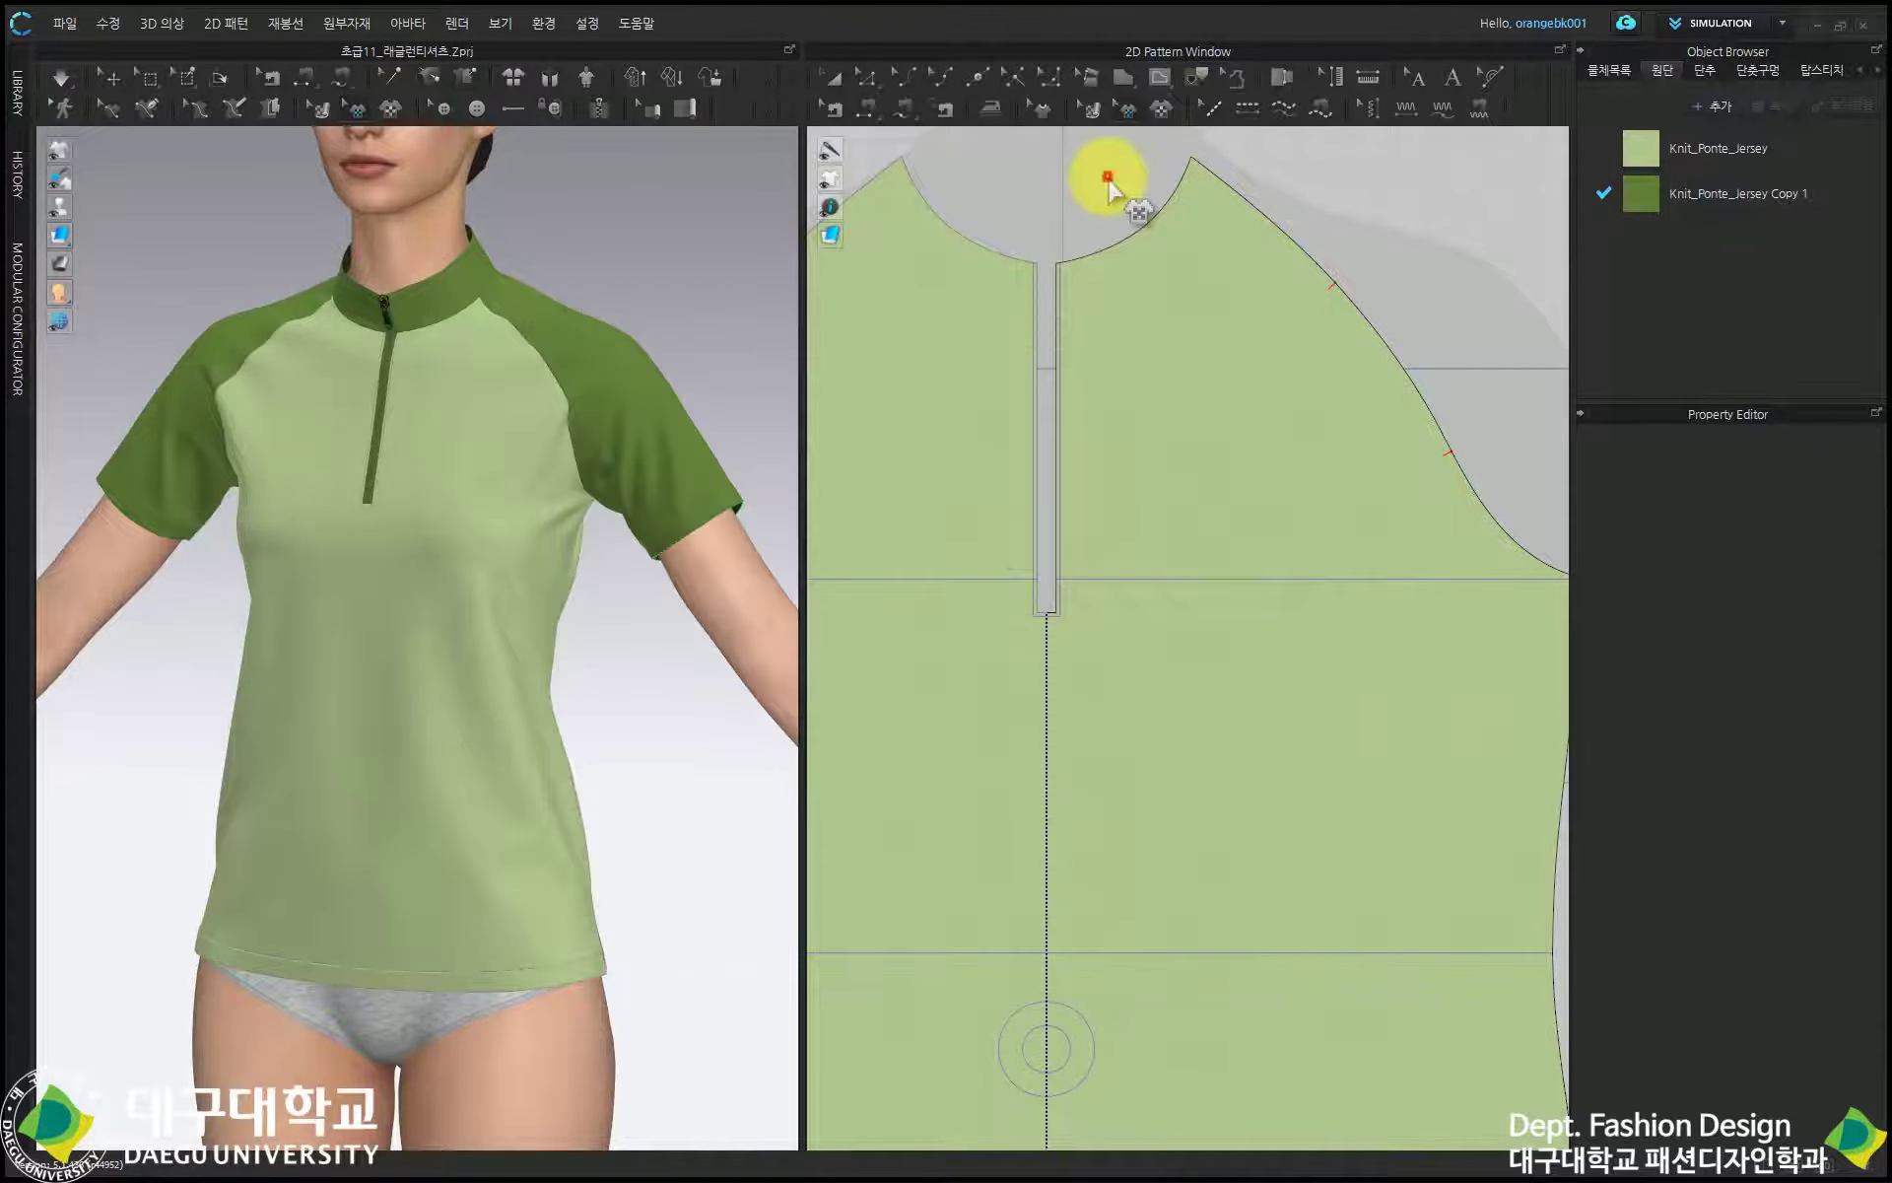
left_click(1157, 104)
left_click(1318, 410)
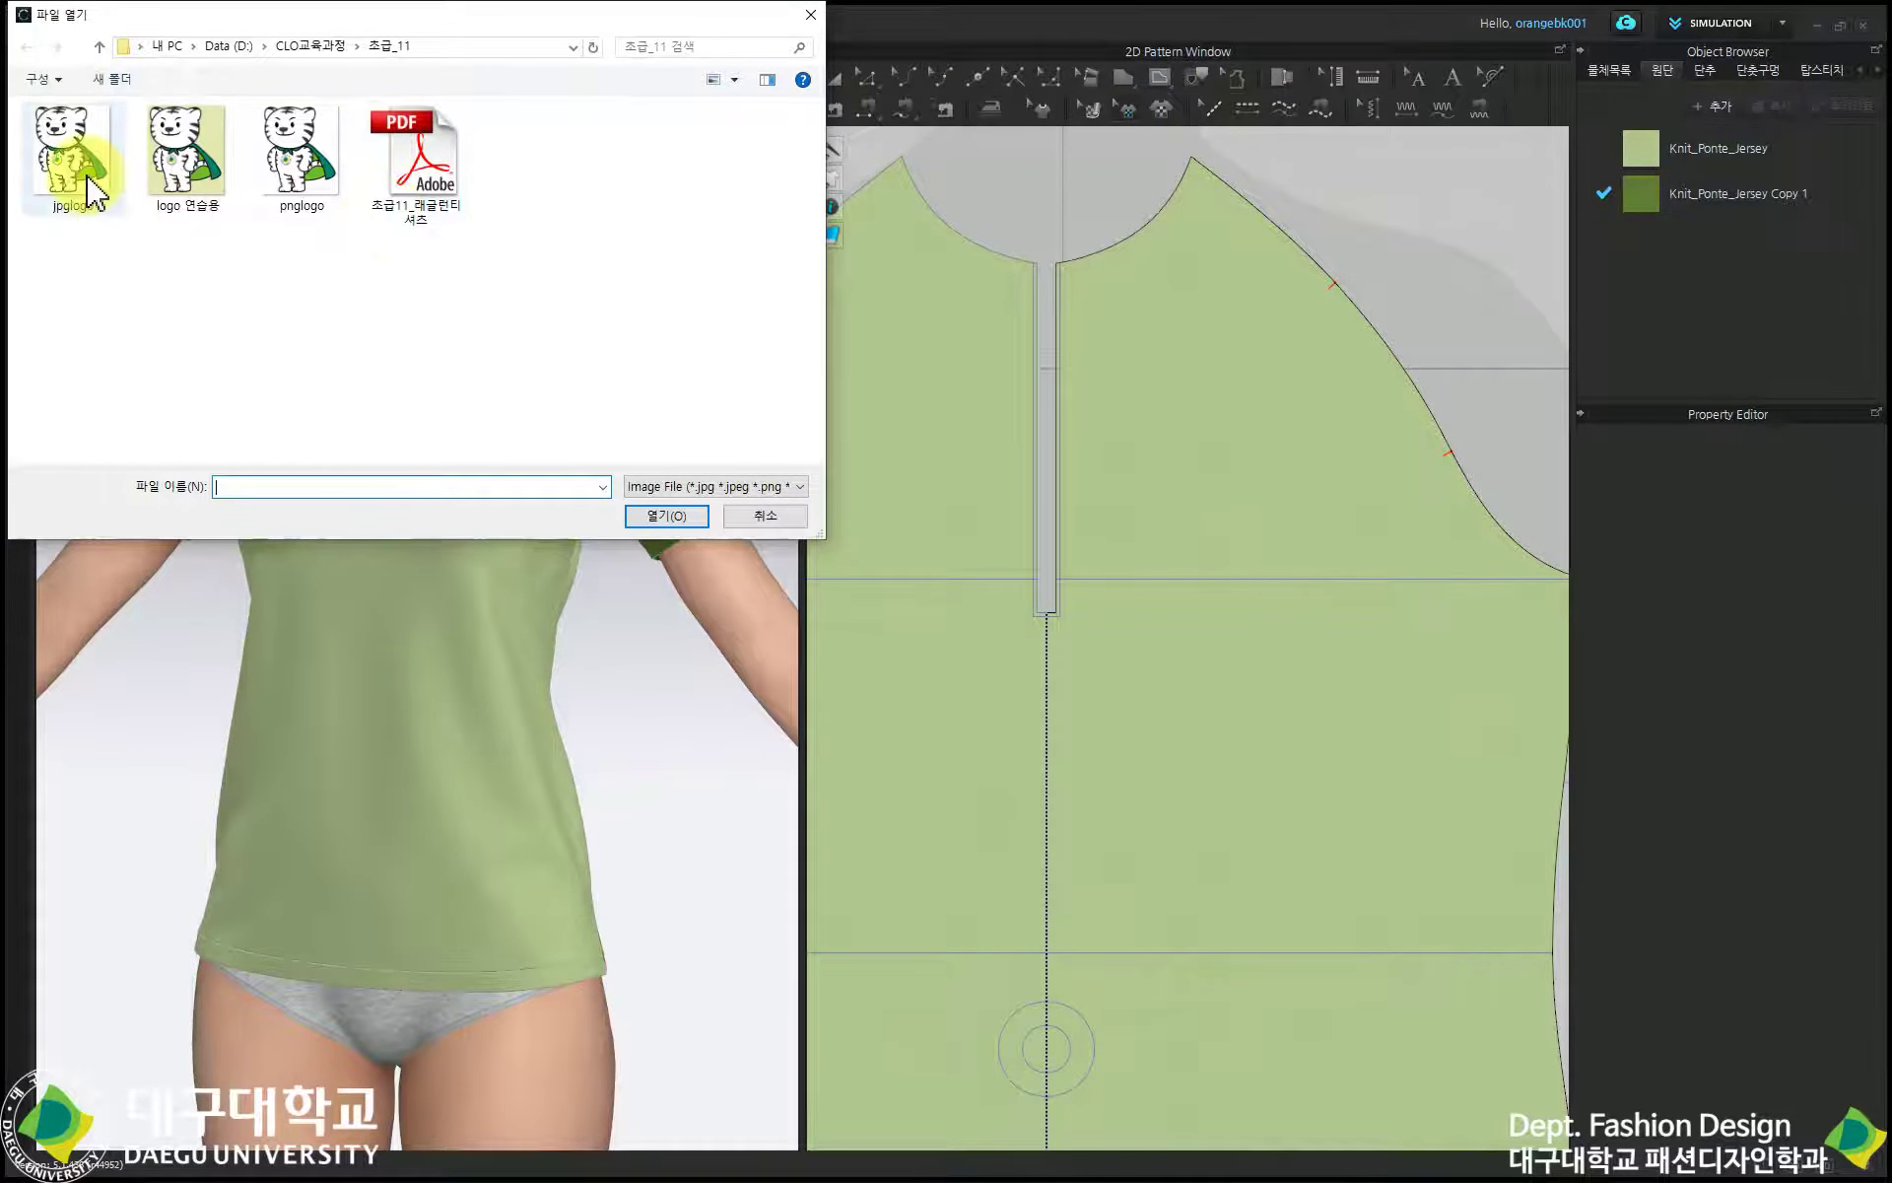
double_click(88, 187)
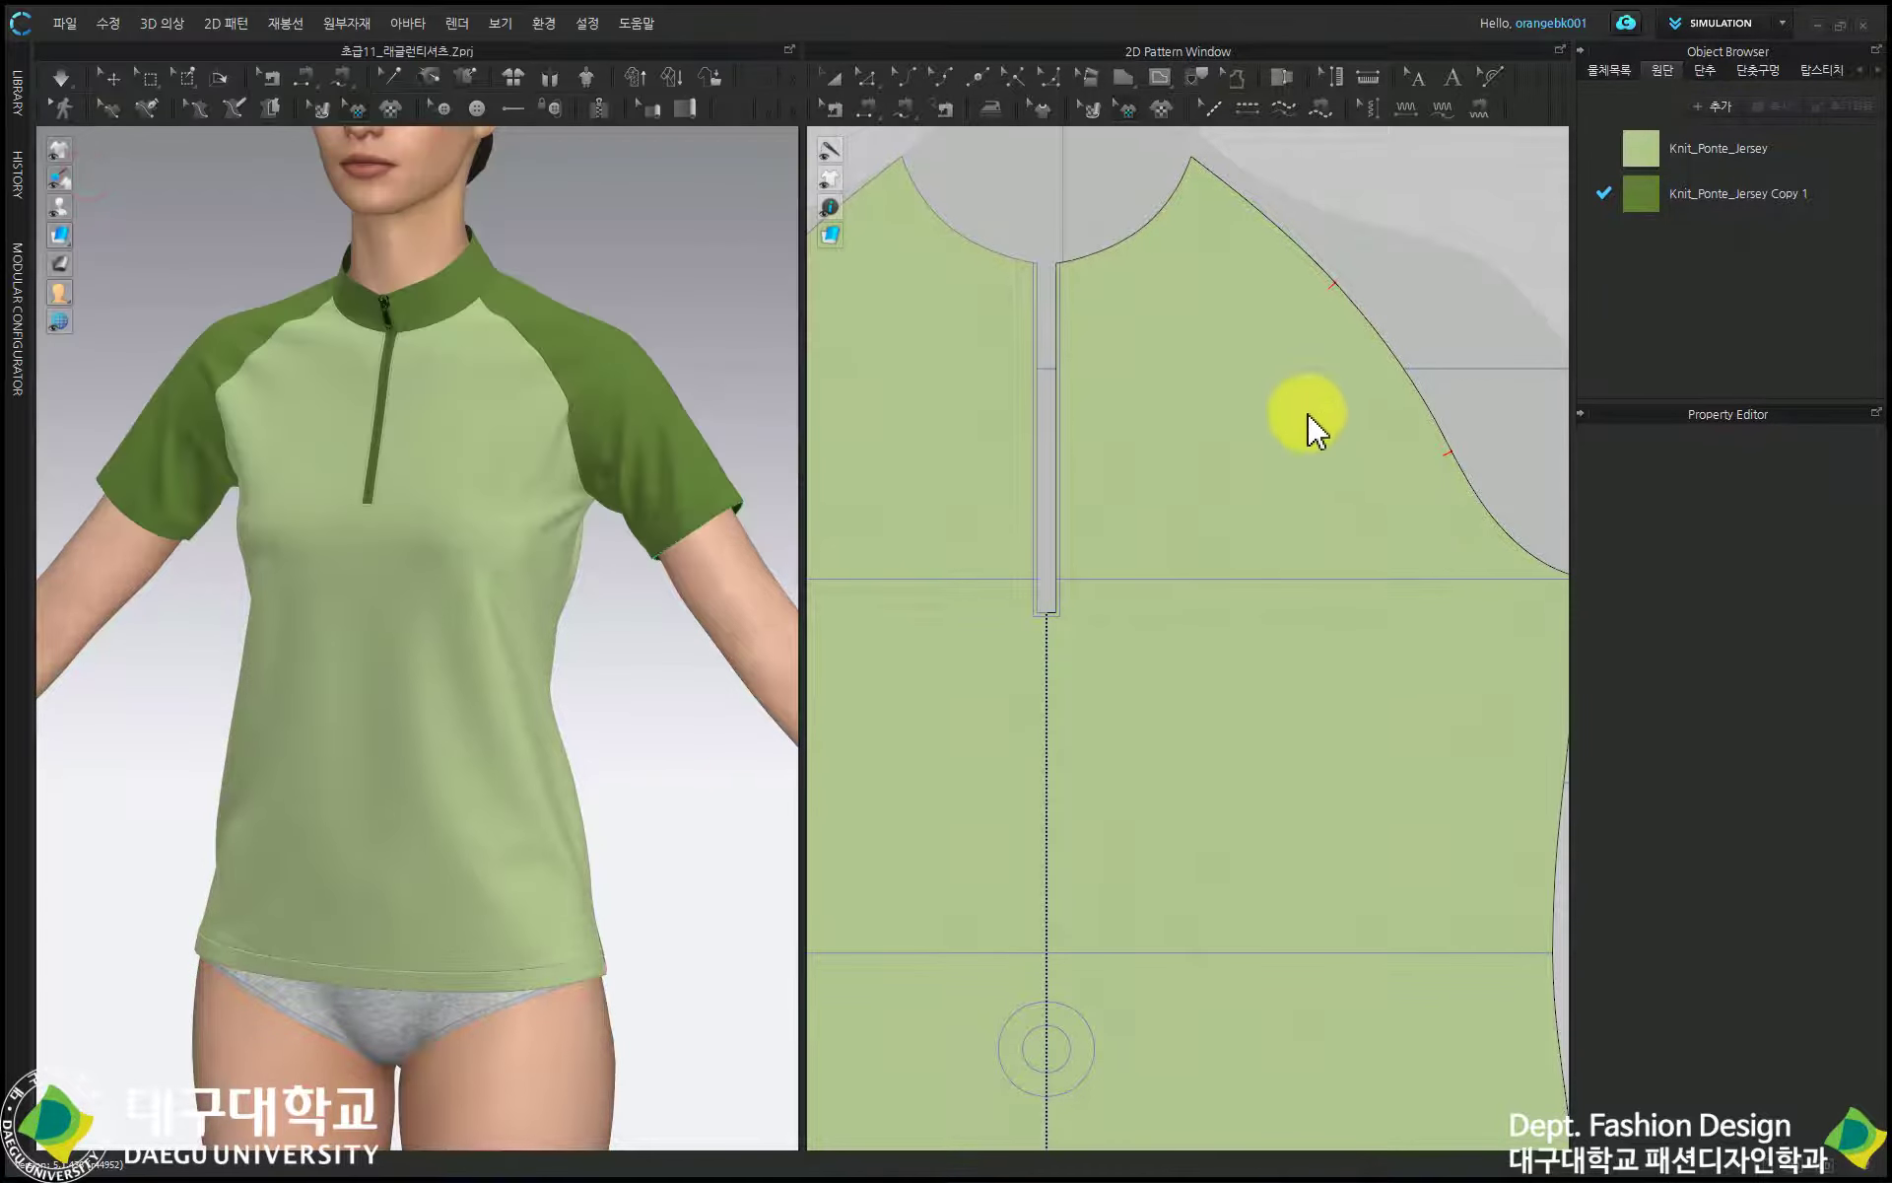
left_click(1297, 435)
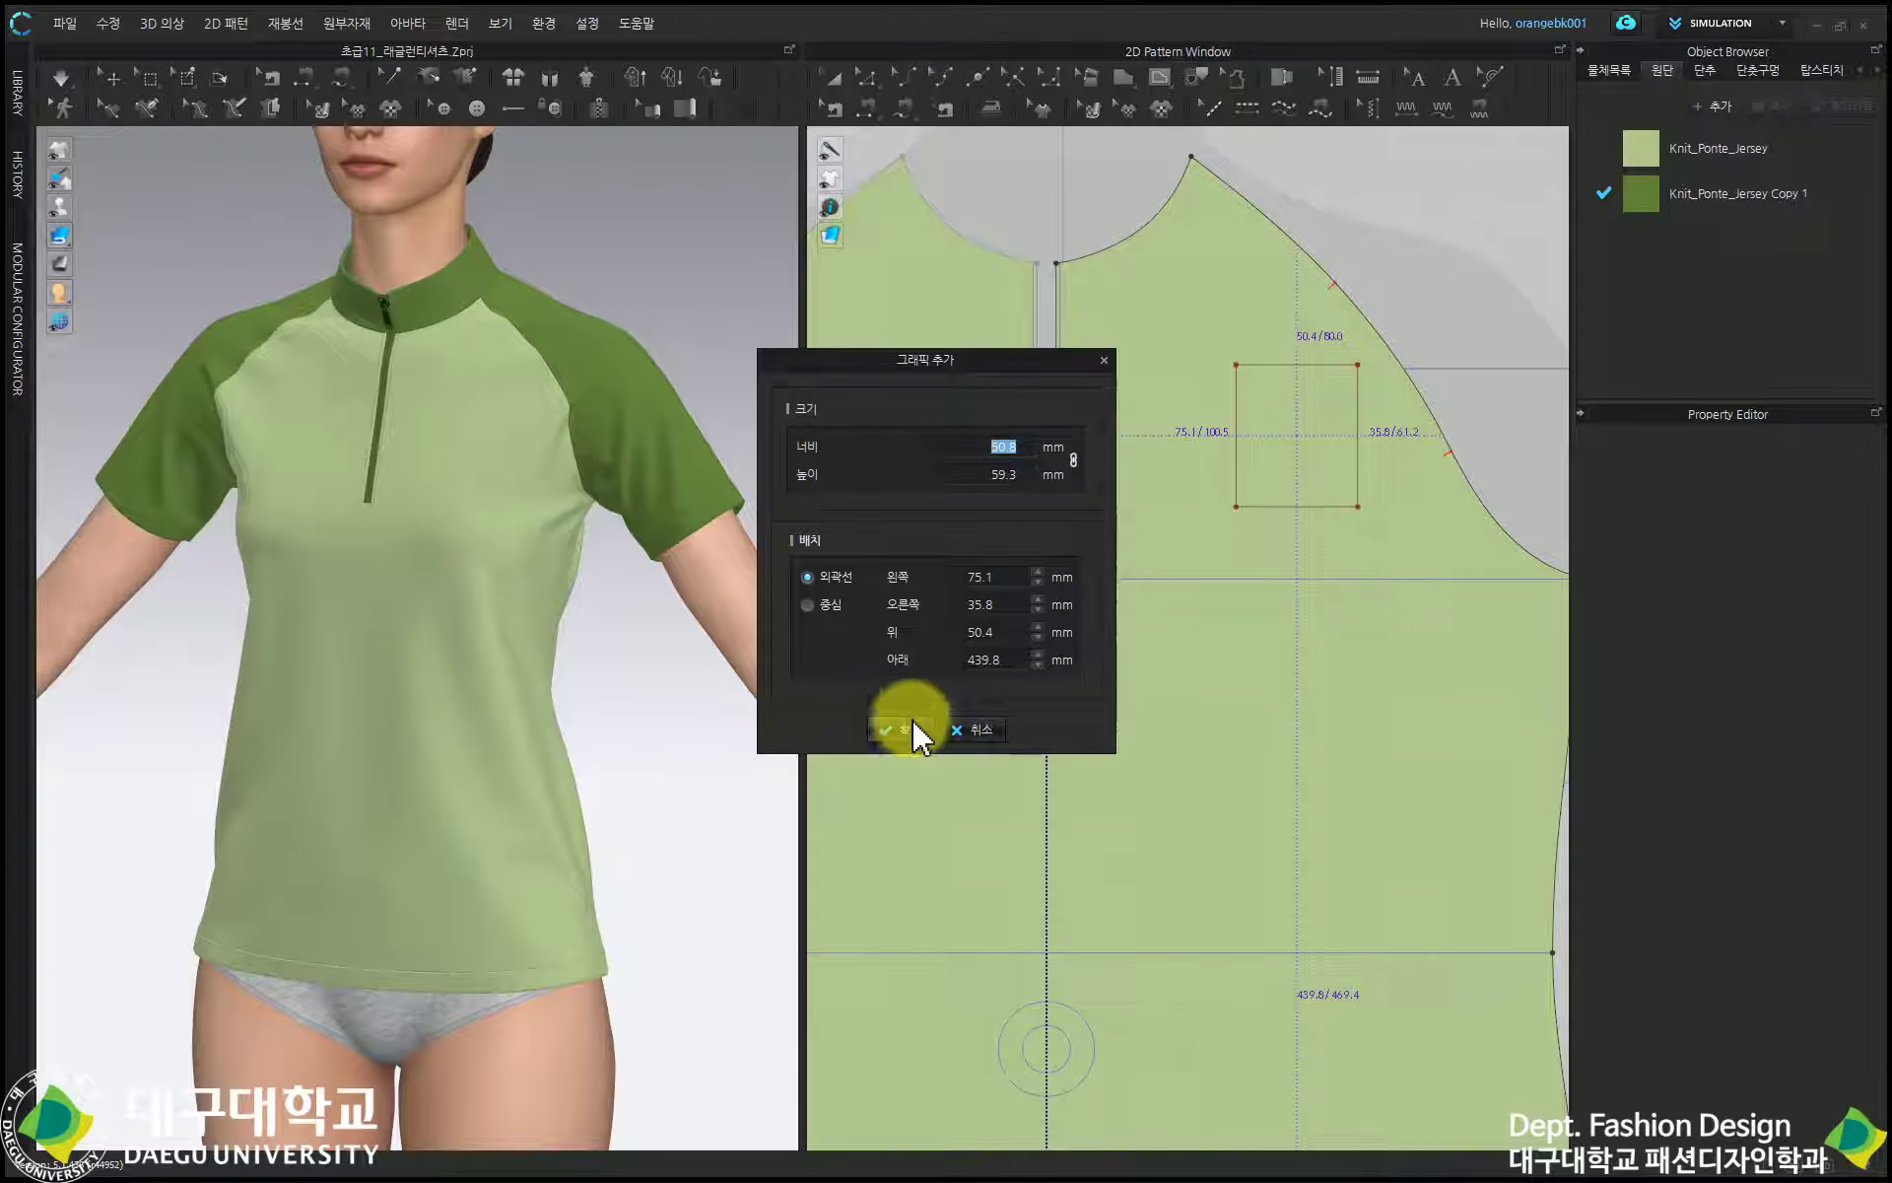
left_click(913, 726)
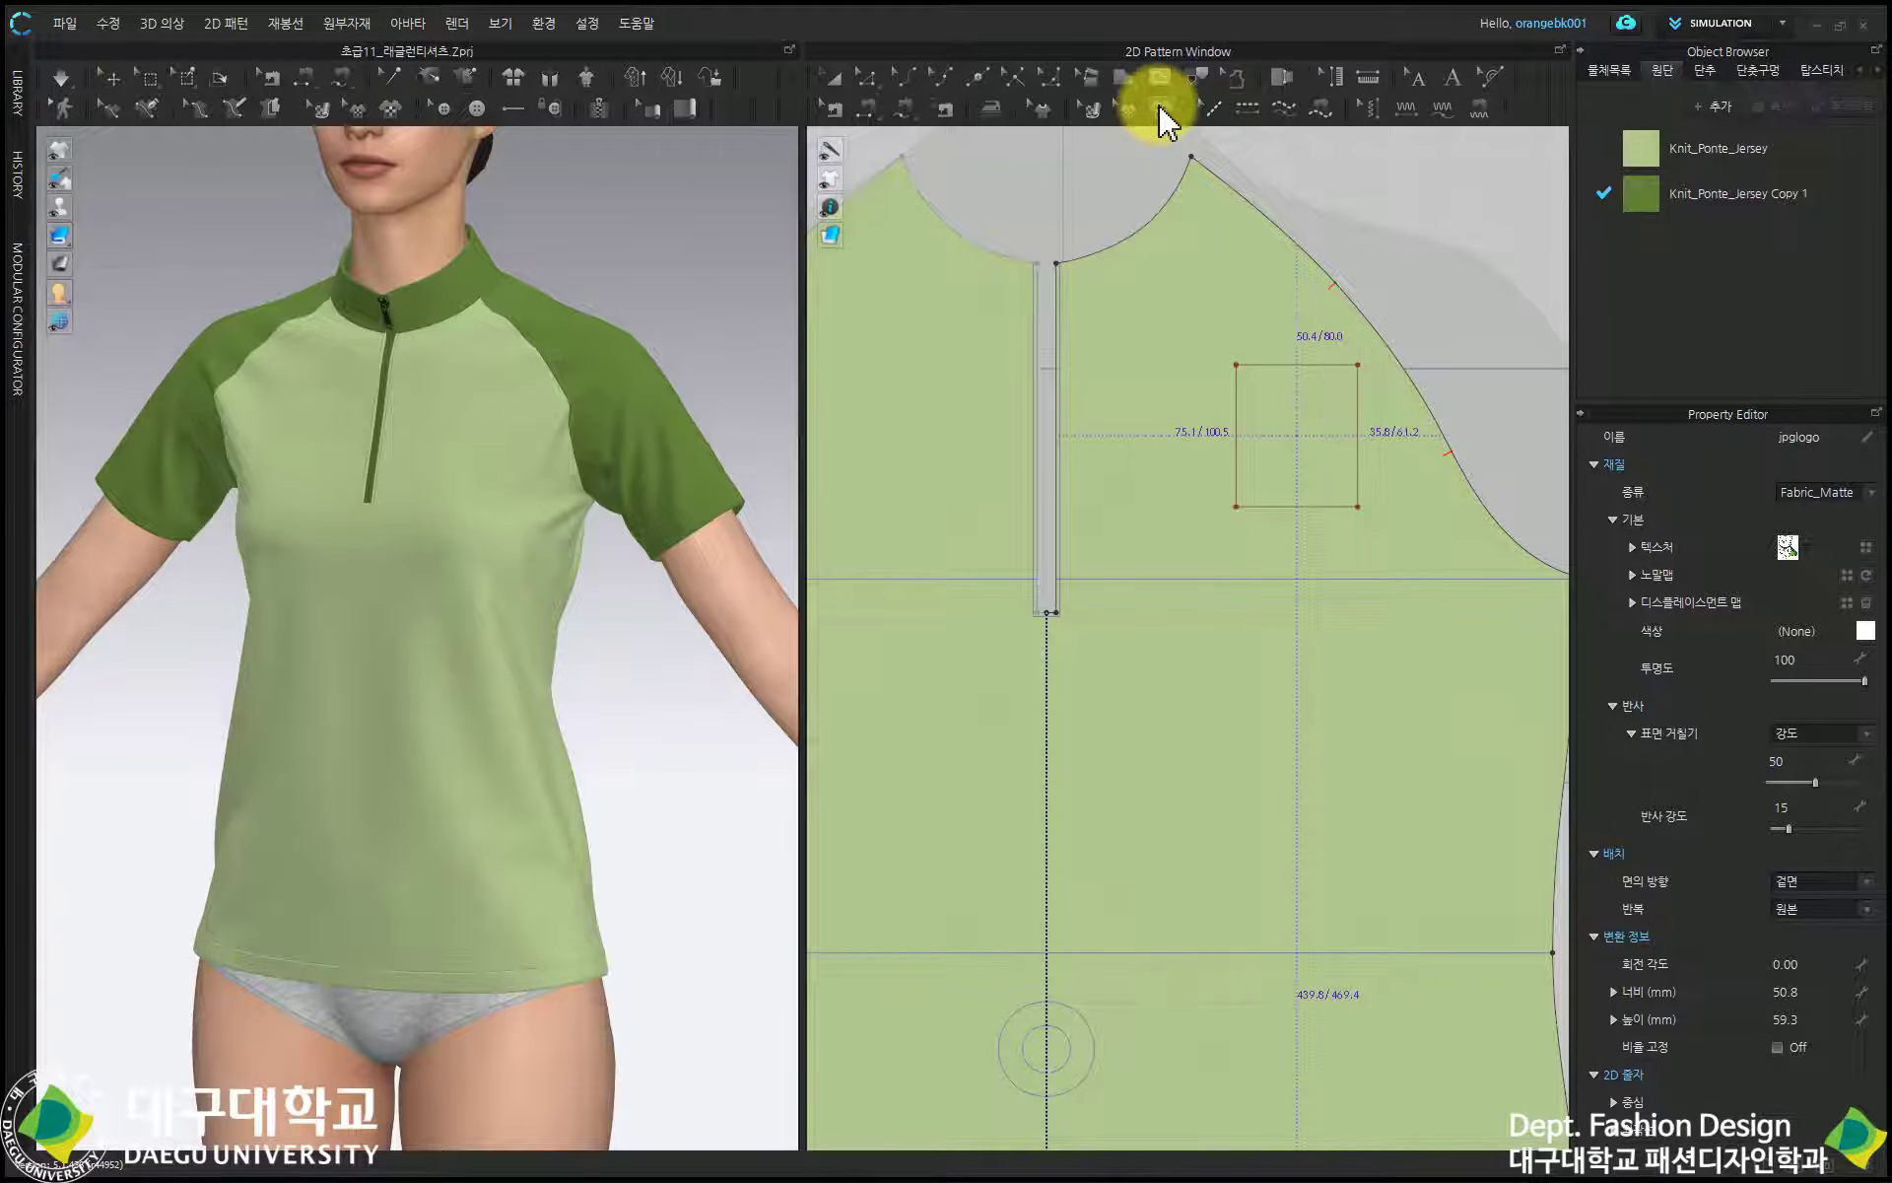
Step: Add pnglogo as a 50.8 × 59.3 mm graphic on the wearer's right chest of the front pattern
left_click(1158, 106)
double_click(301, 153)
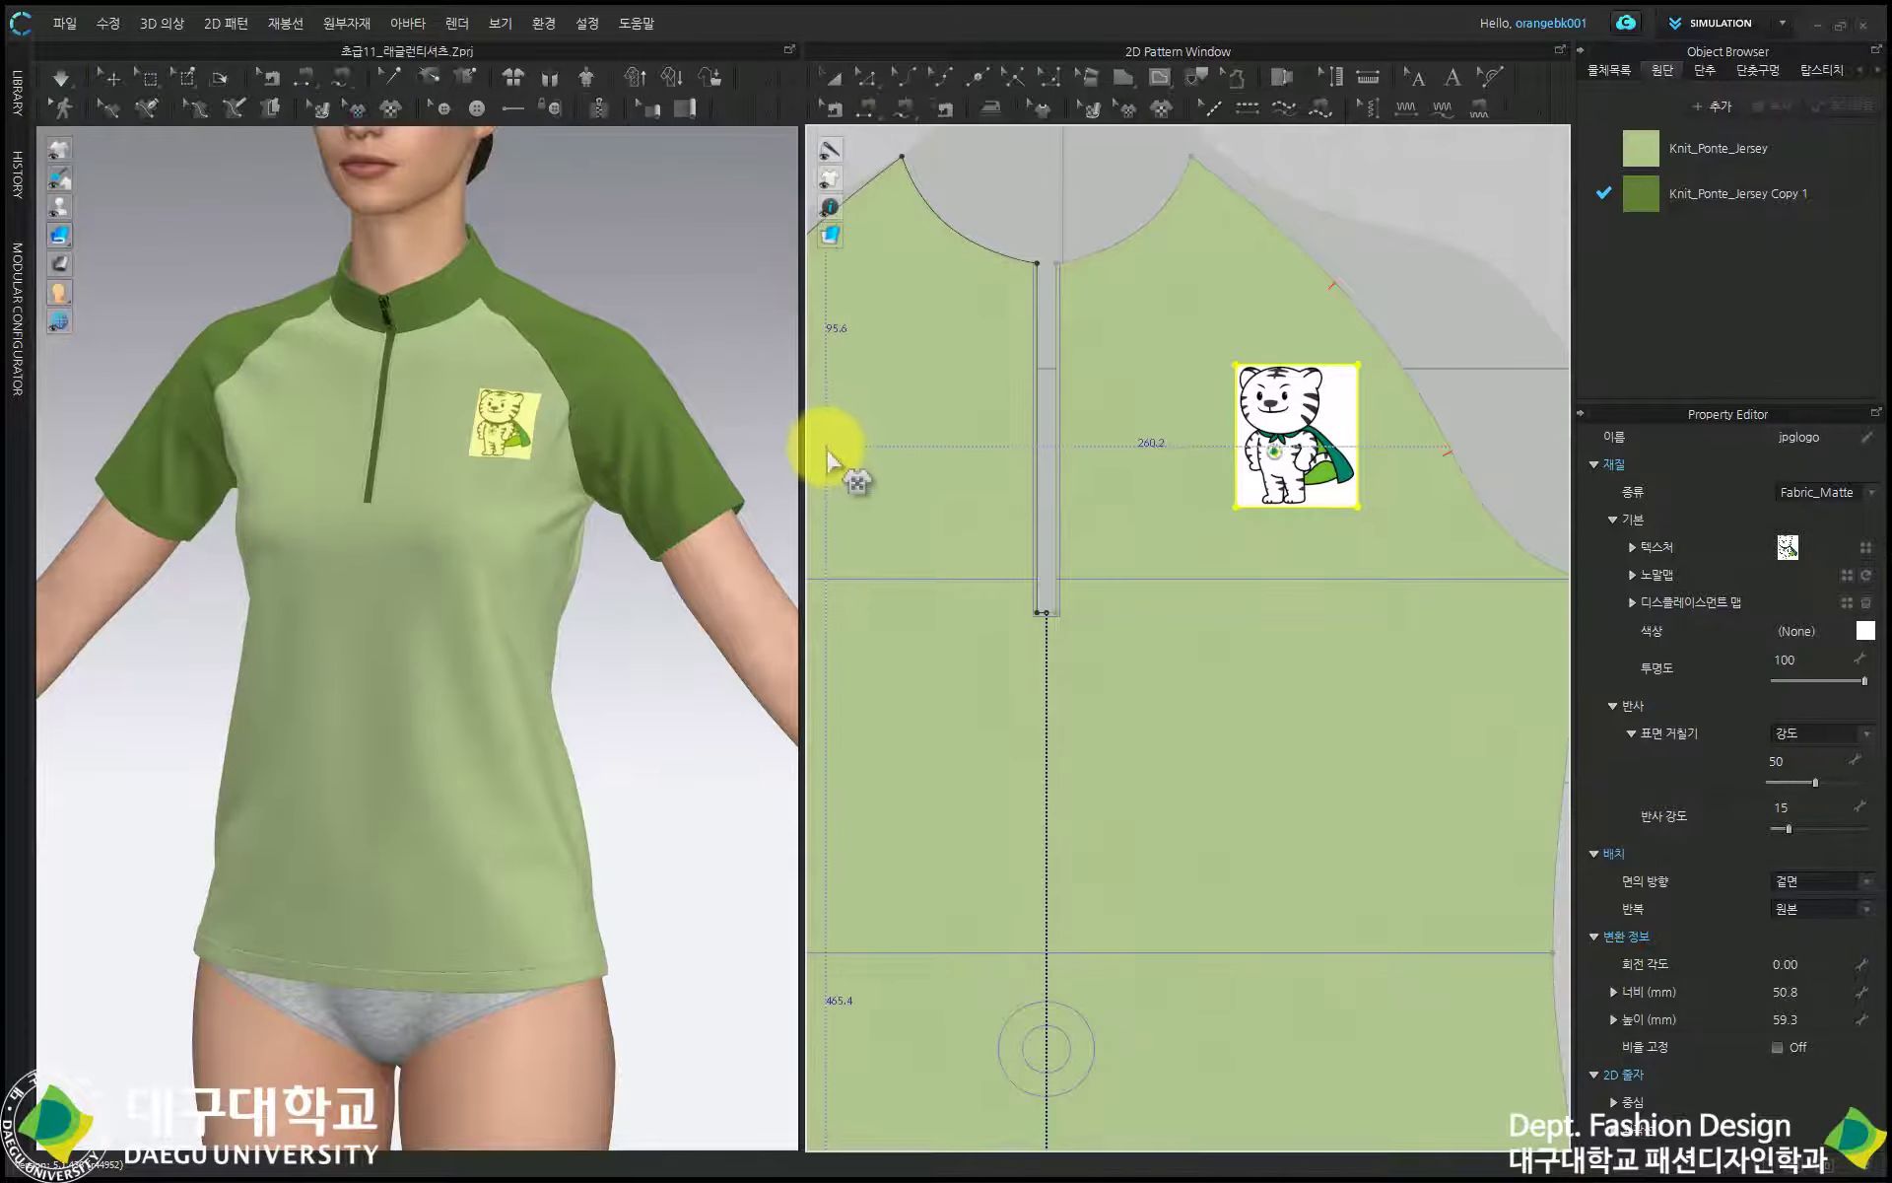
left_click(839, 463)
left_click(889, 733)
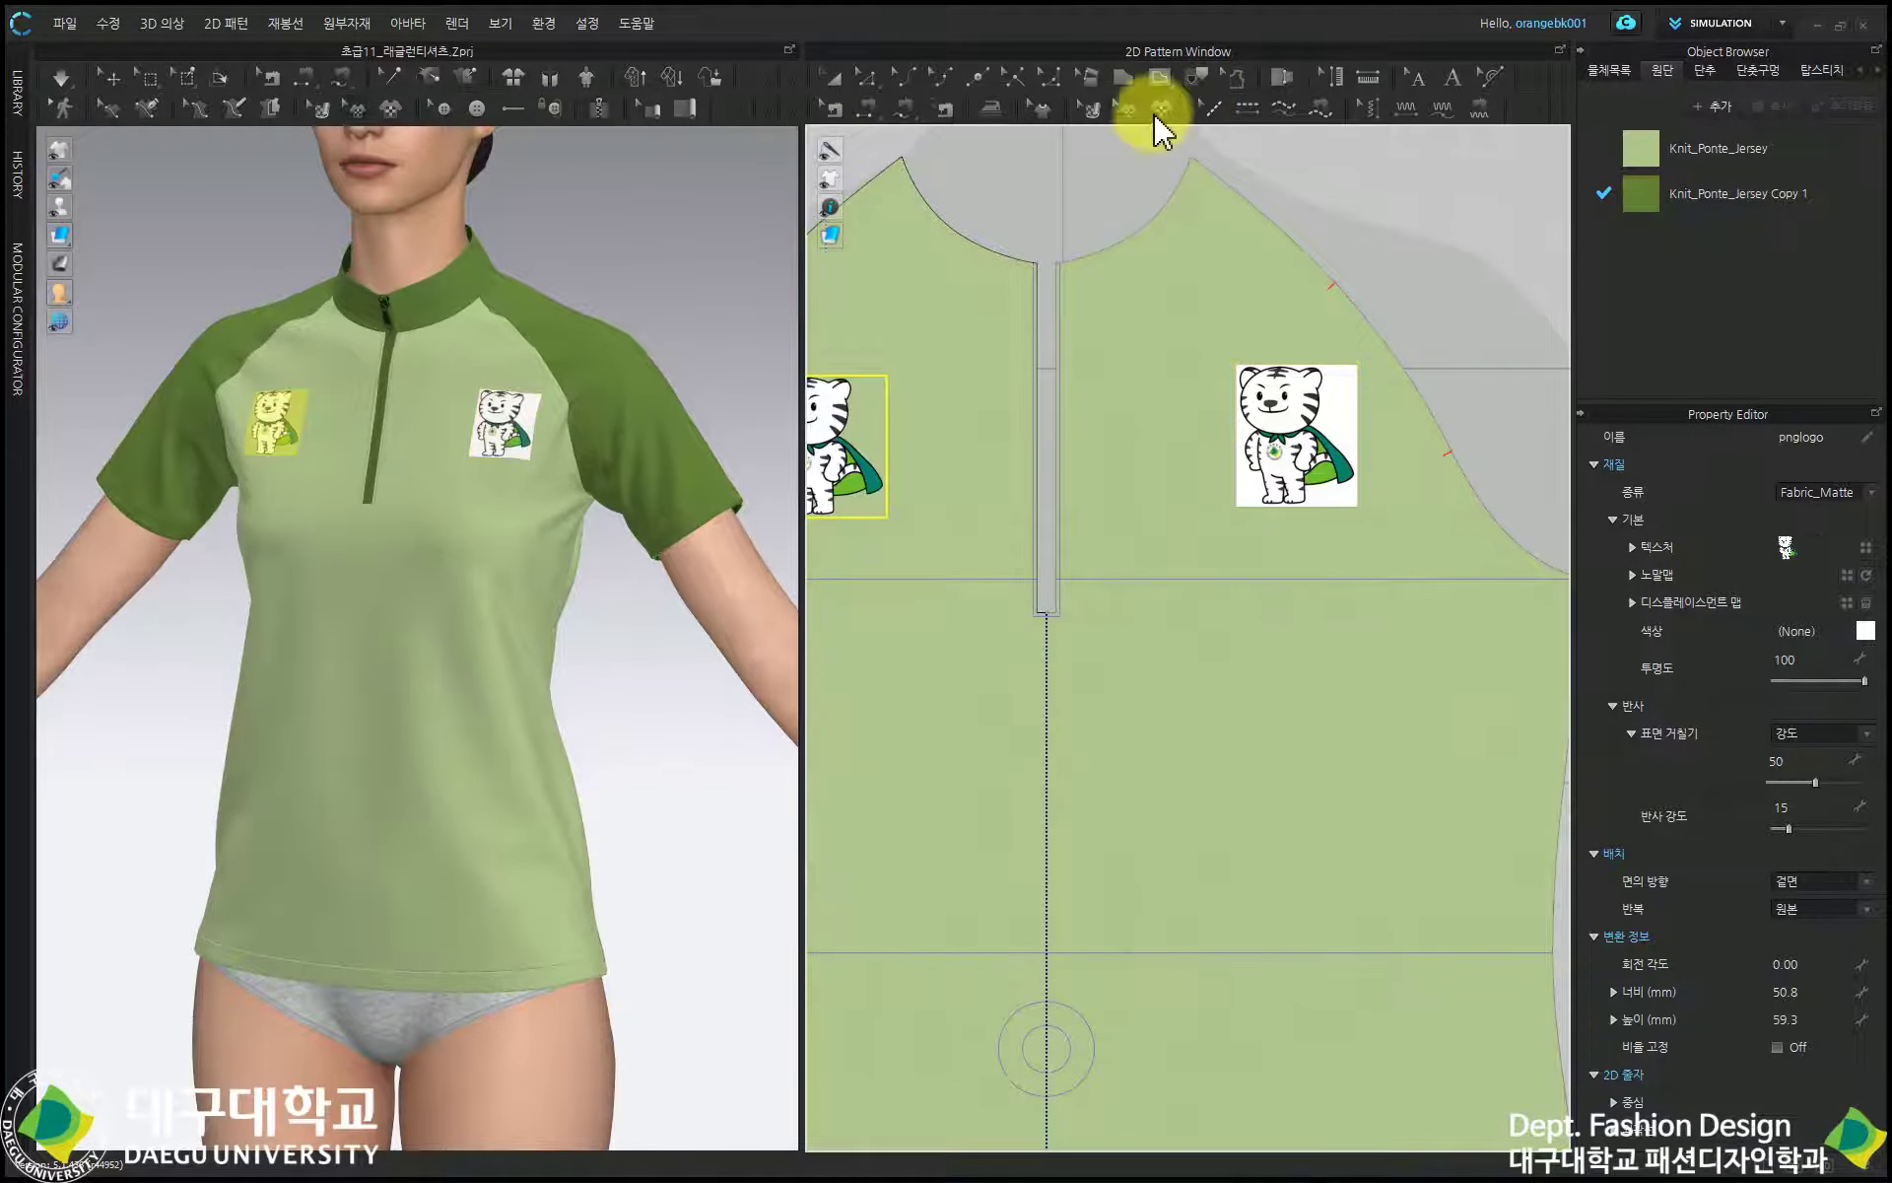
Step: Compare the backgrounds of the JPEG and PNG logo graphics up close on the 3D shirt and the 2D pattern
left_click(1125, 109)
left_click(1296, 433)
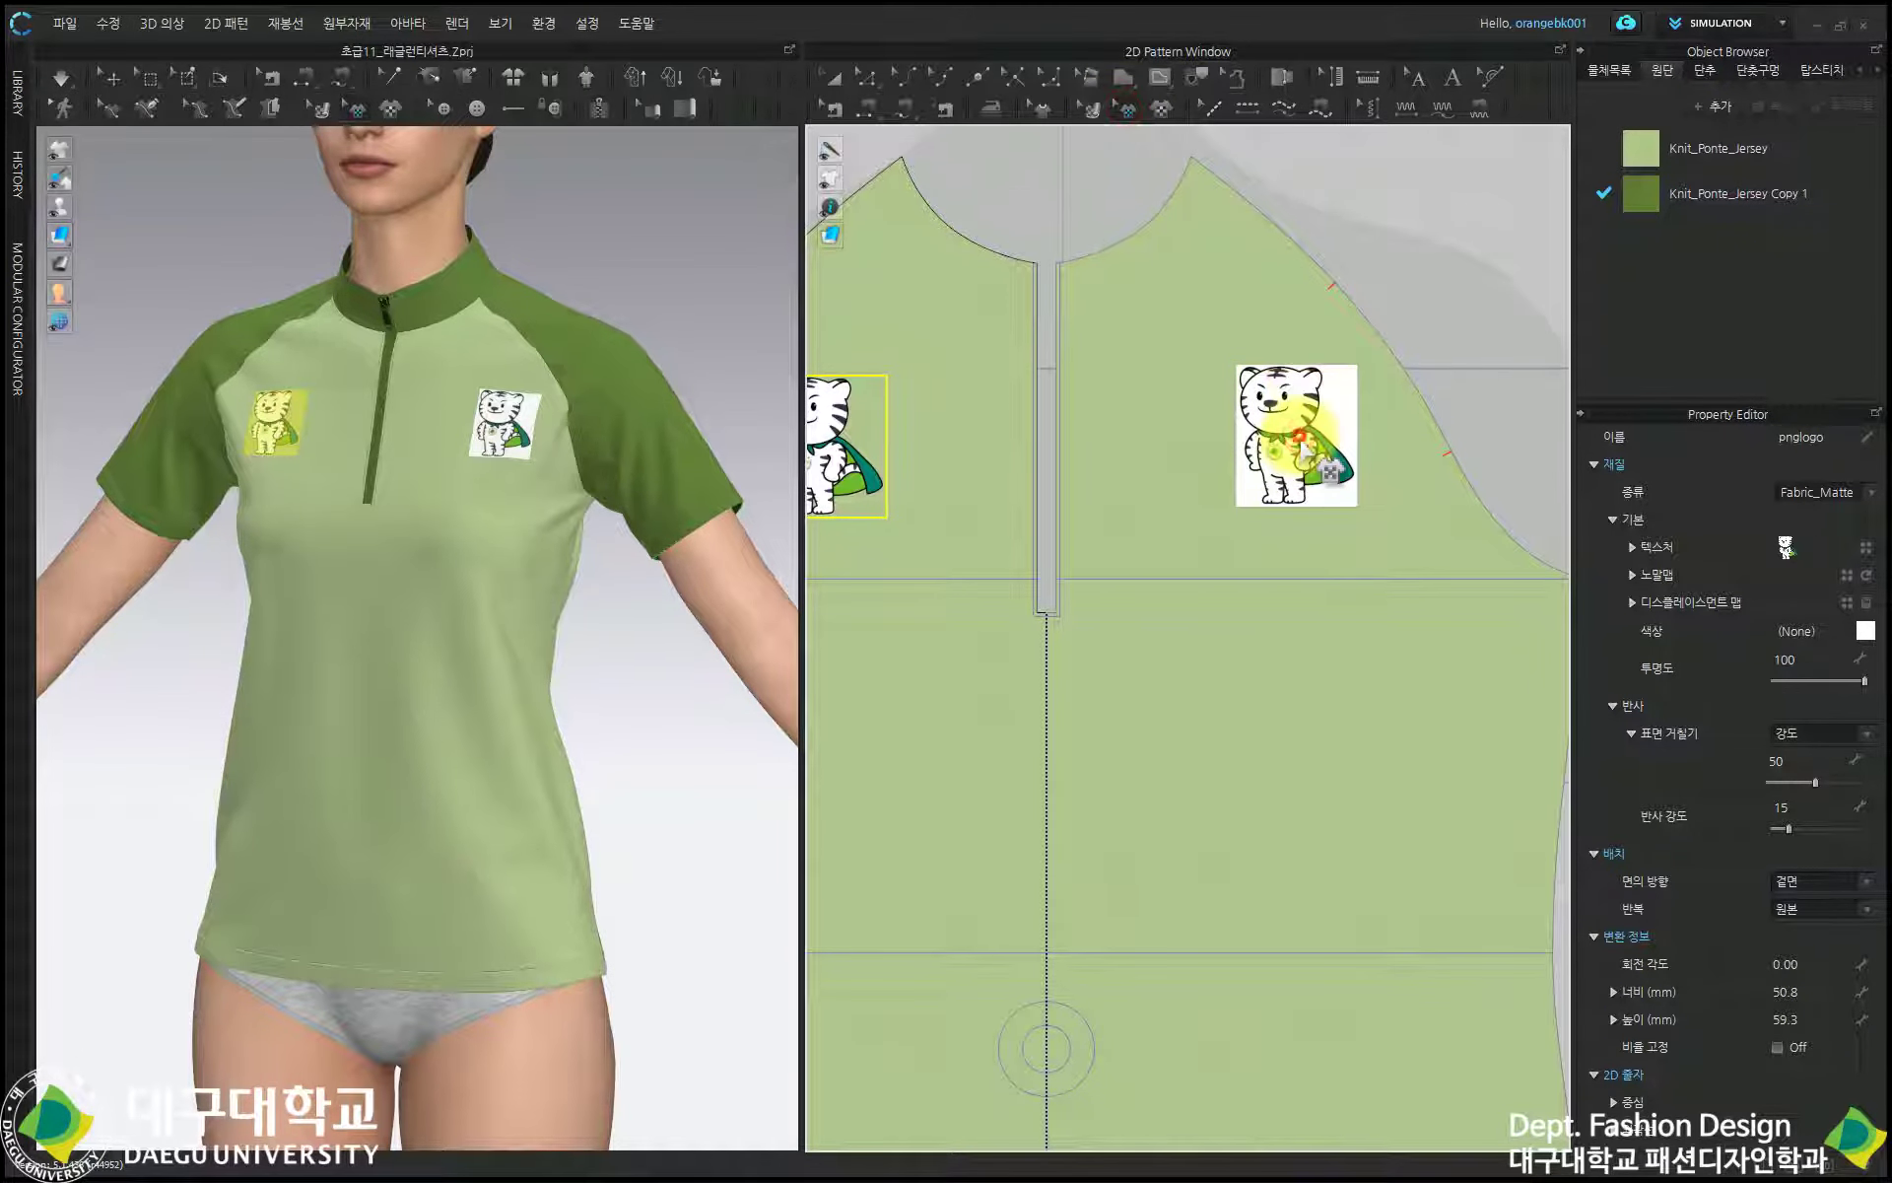
scroll(1342, 375, "up", 5)
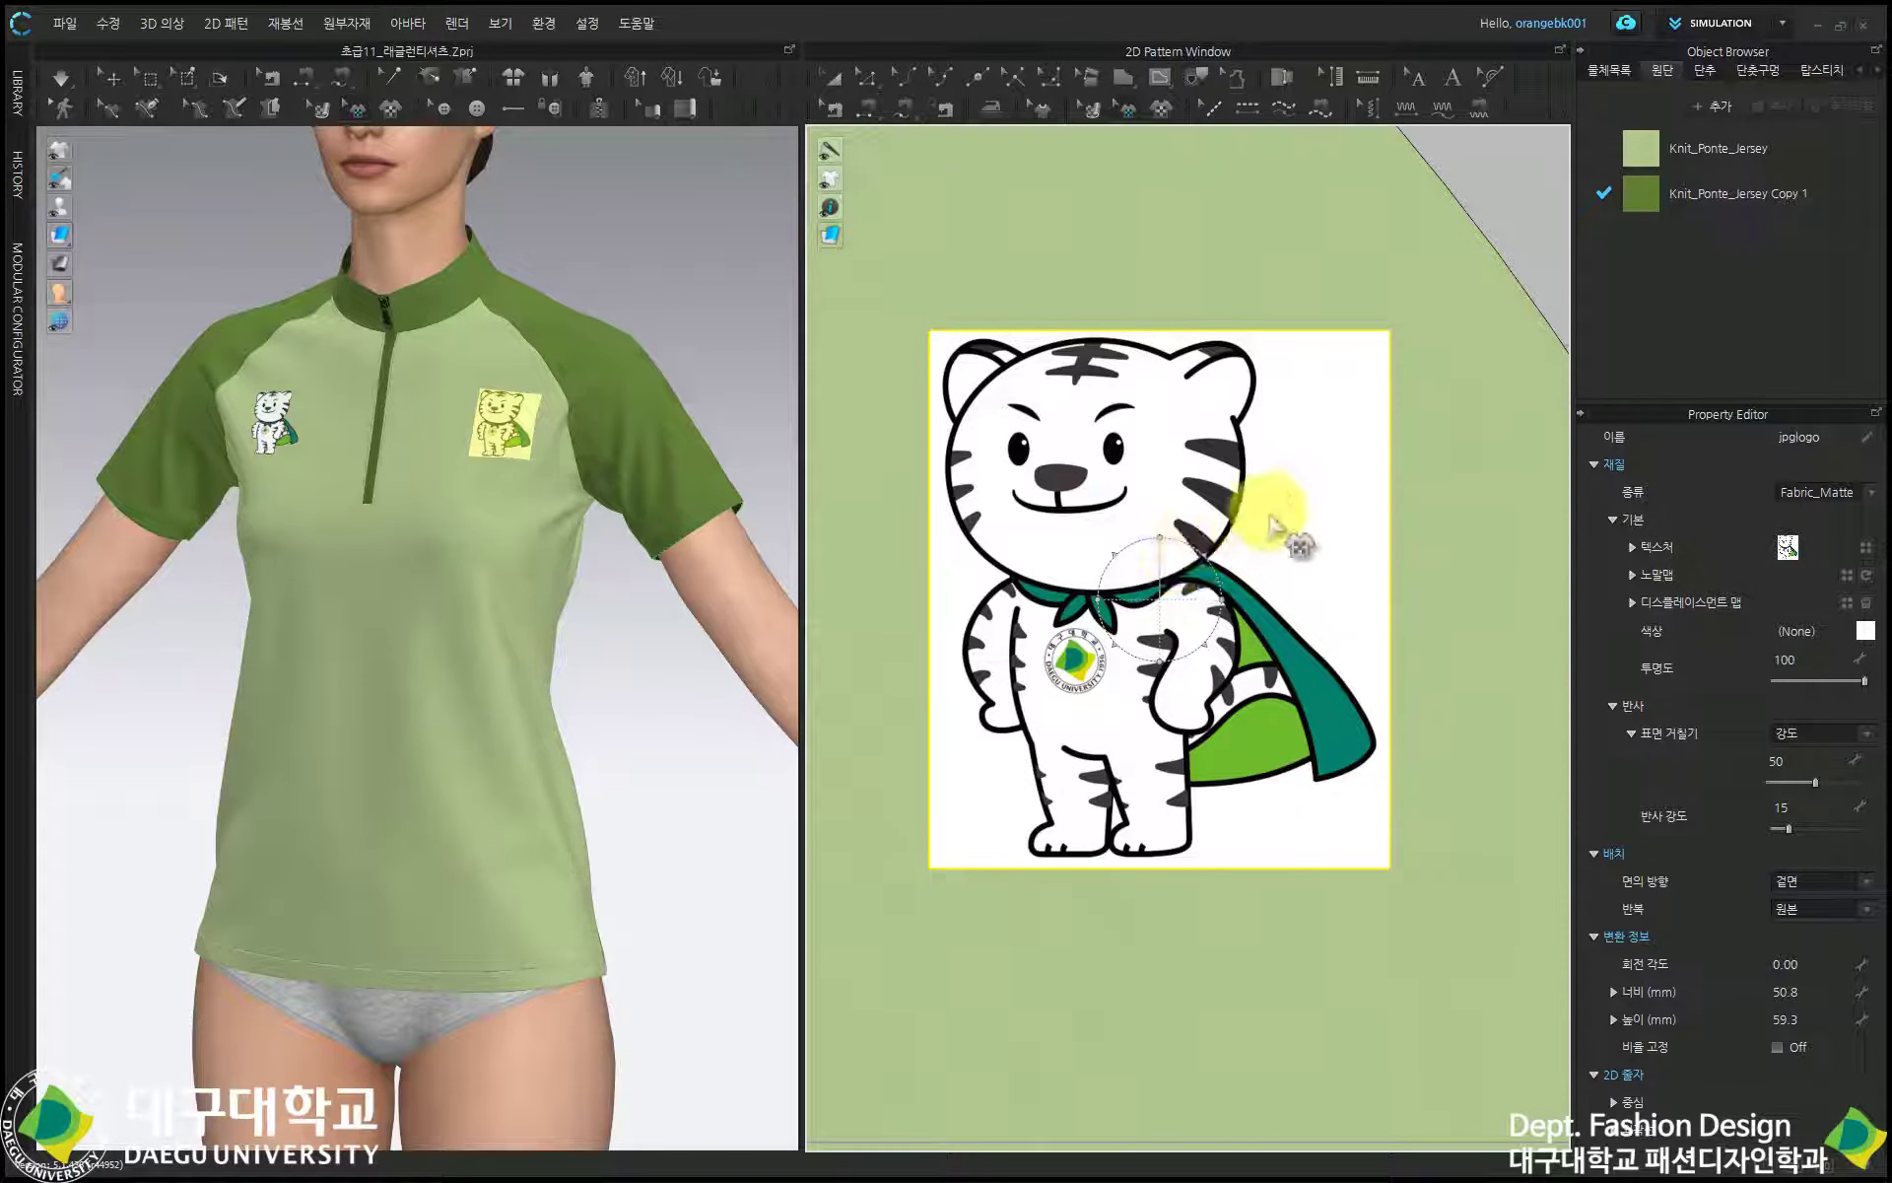
scroll(525, 443, "up", 5)
left_click_drag(530, 458, 404, 789)
left_click(672, 325)
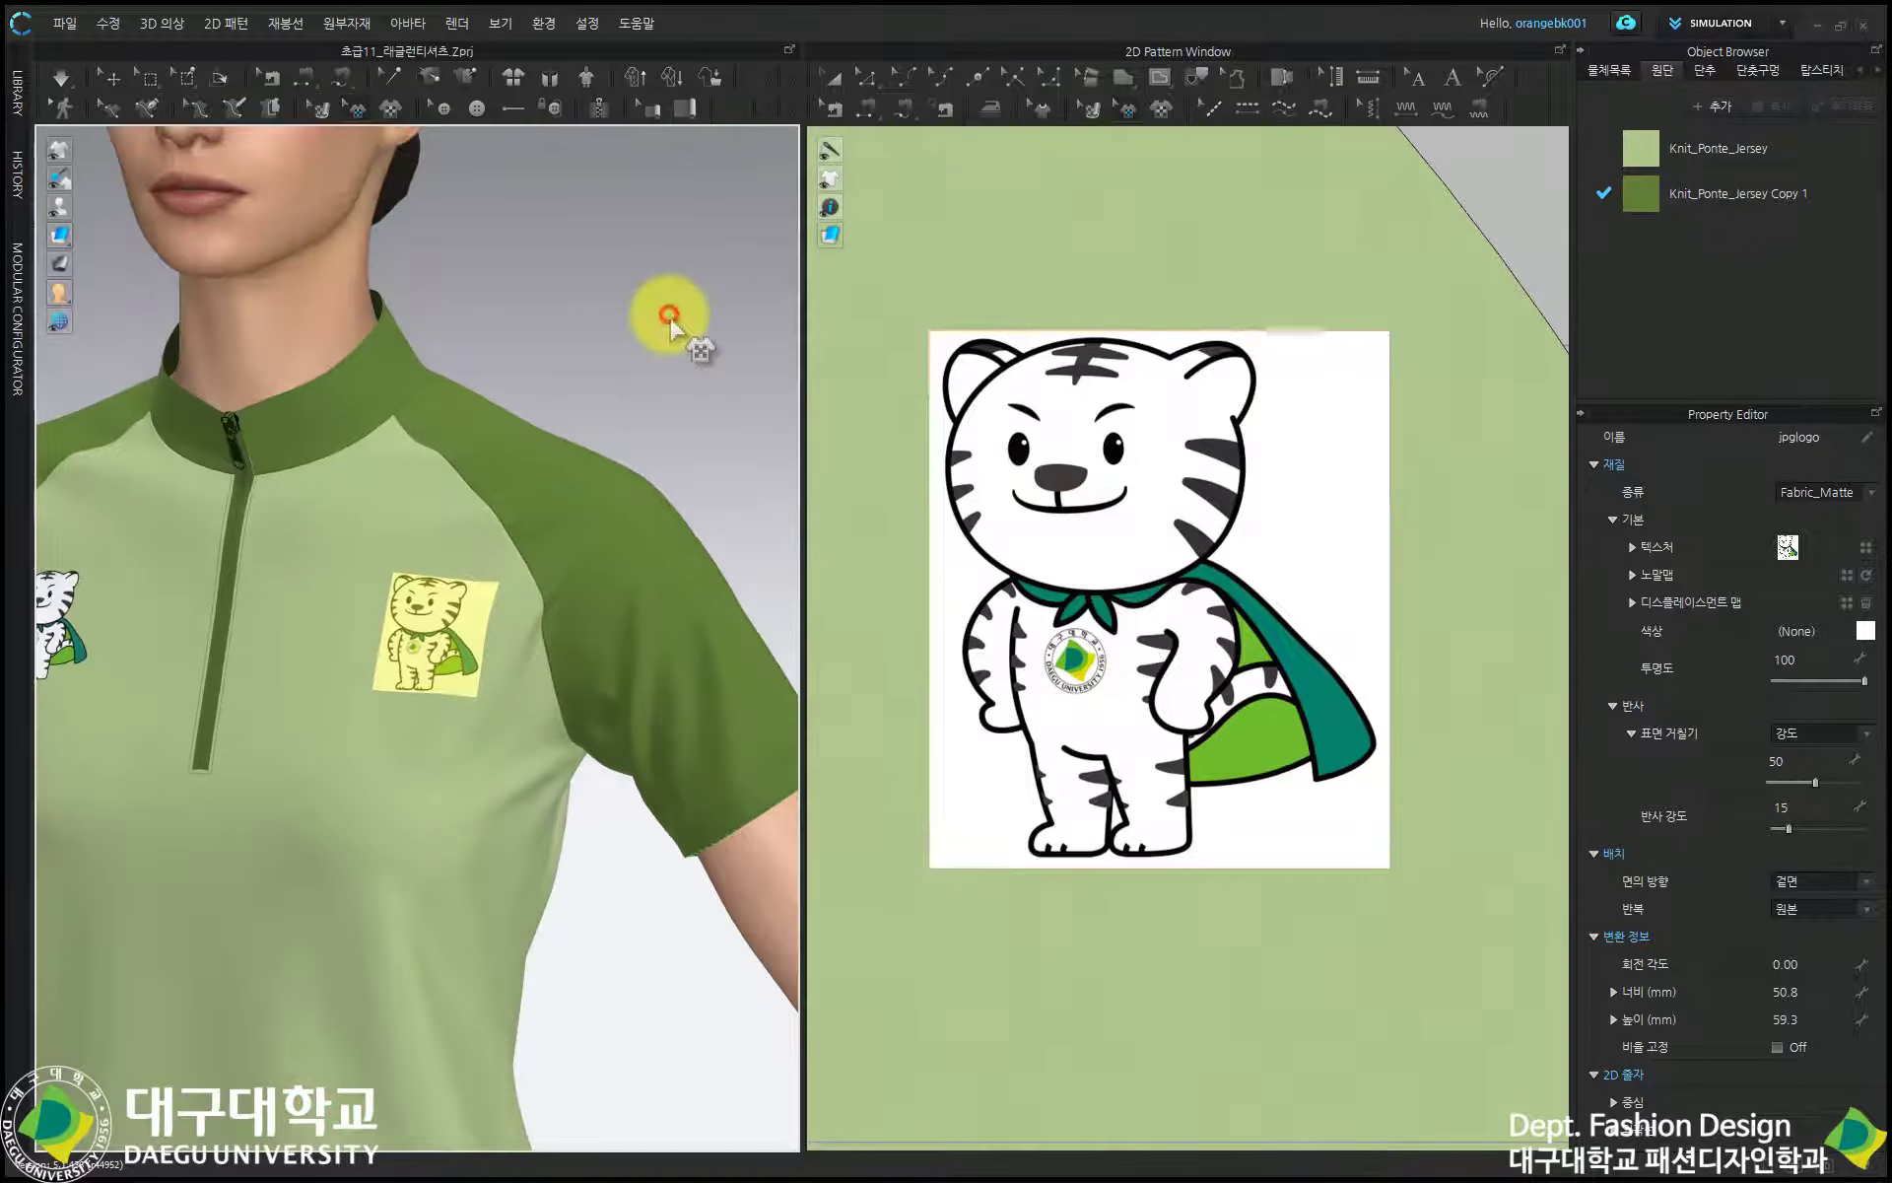
scroll(436, 655, "up", 5)
scroll(441, 663, "up", 5)
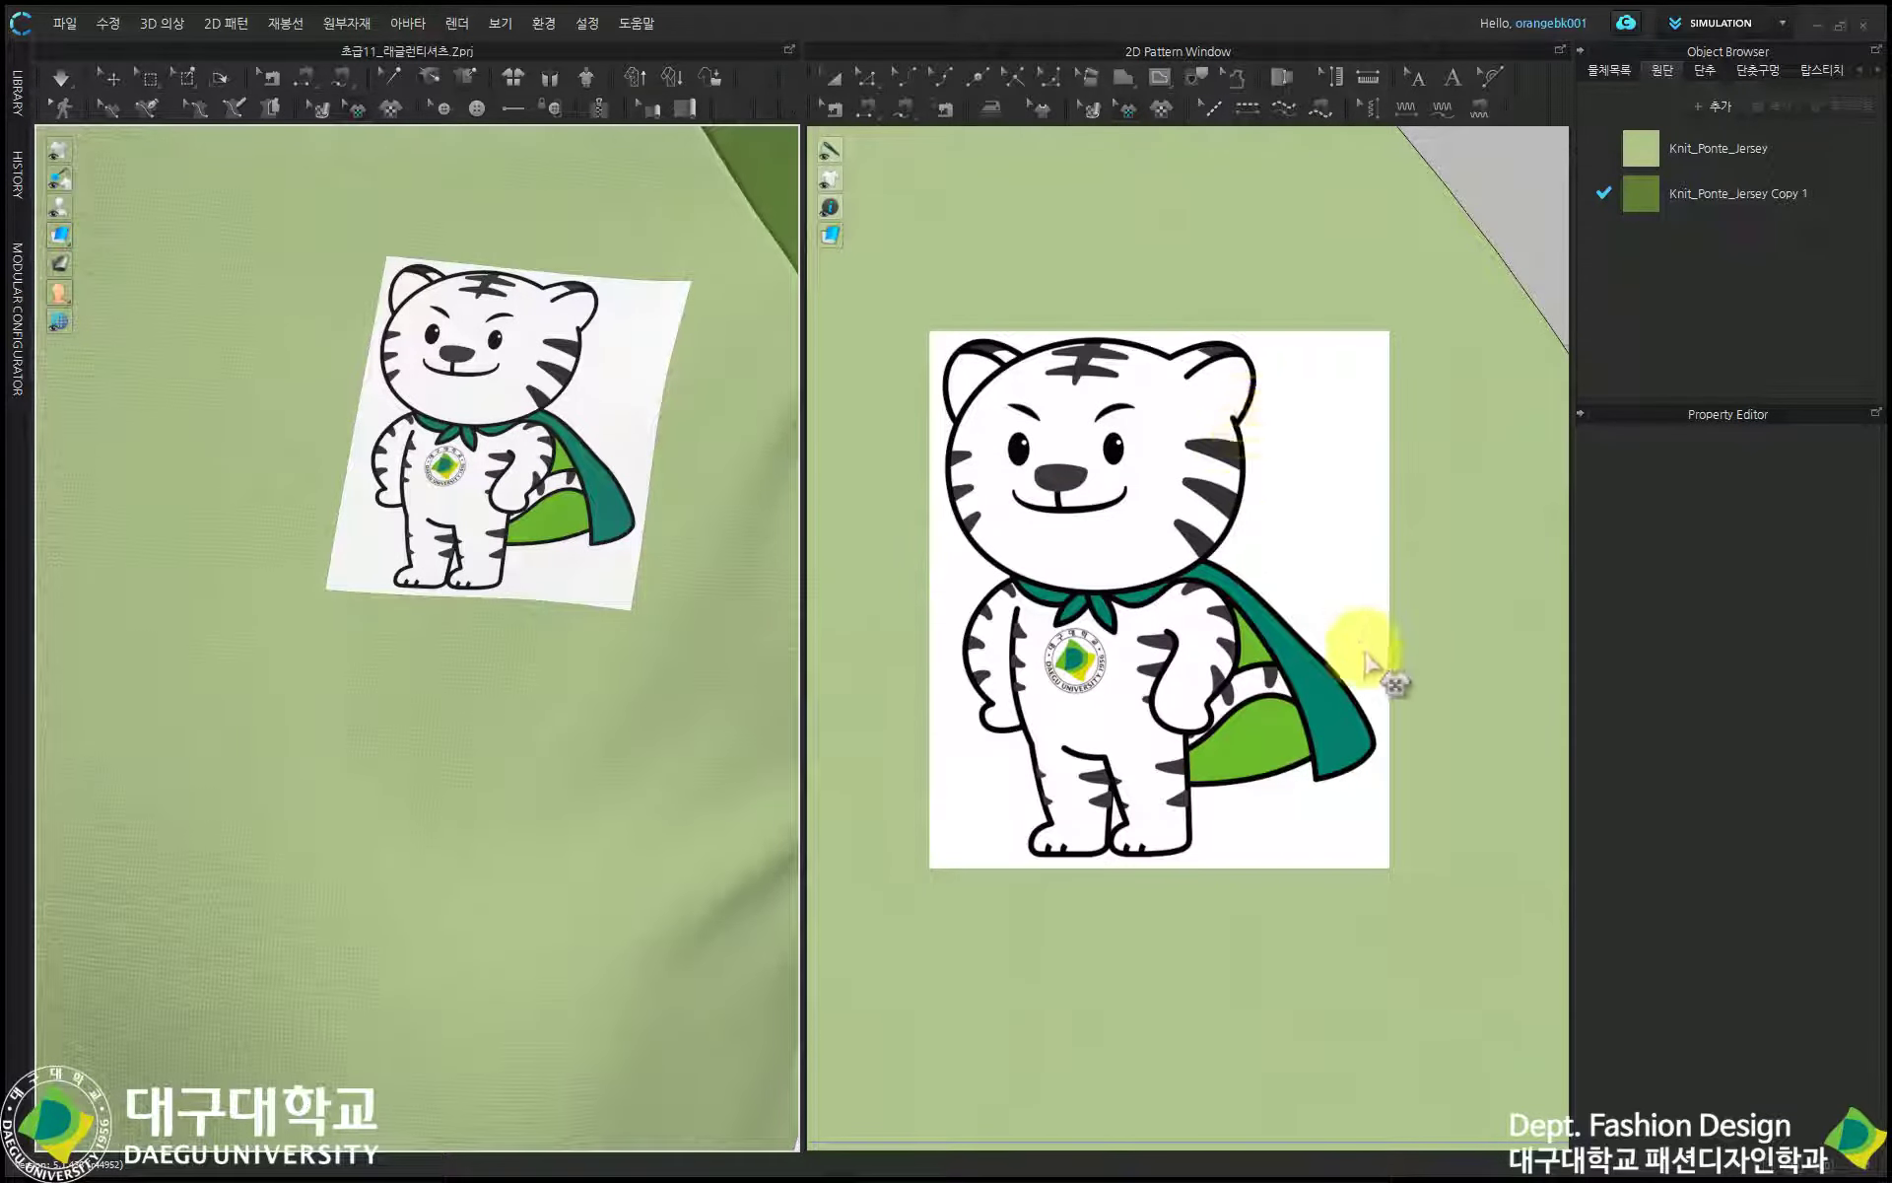
scroll(1153, 655, "up", 2)
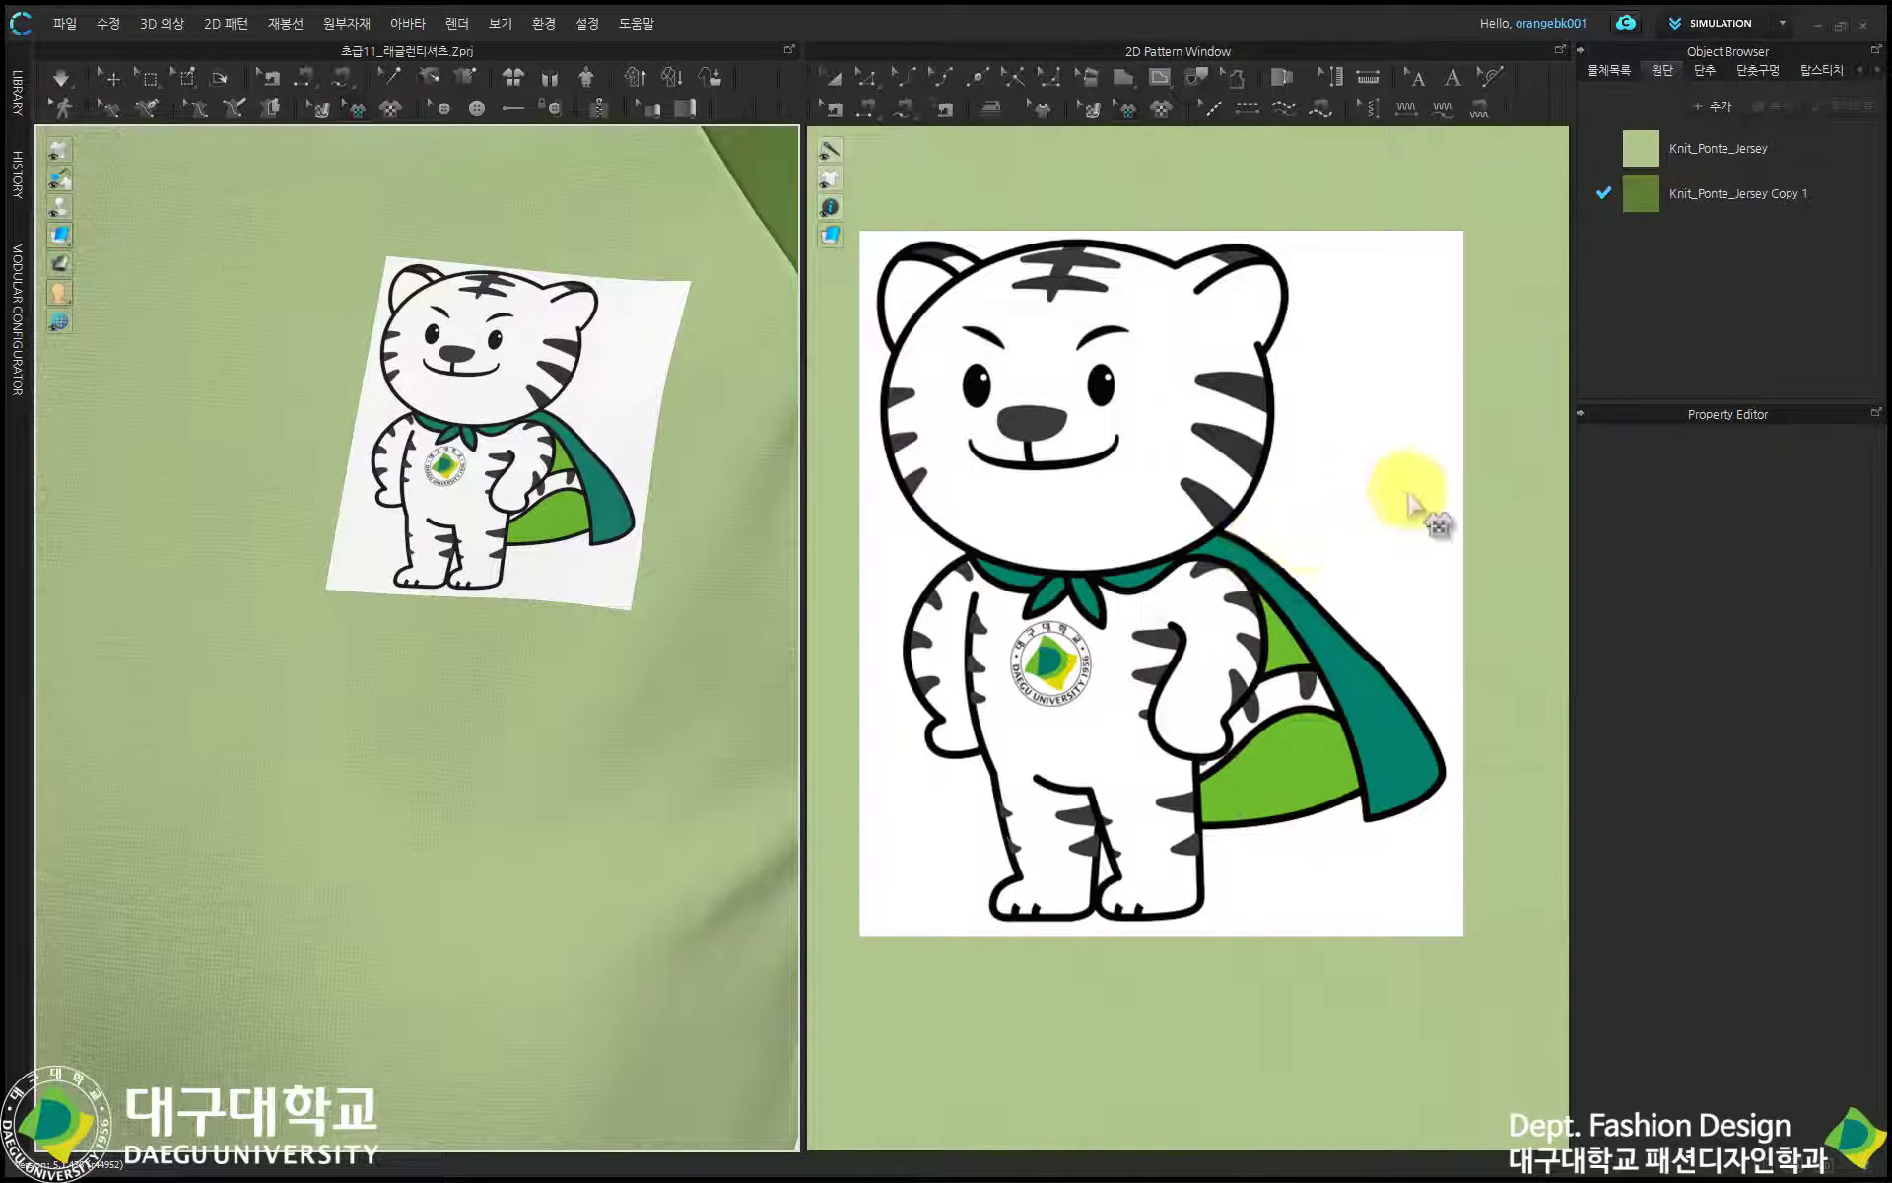
scroll(1389, 662, "down", 4)
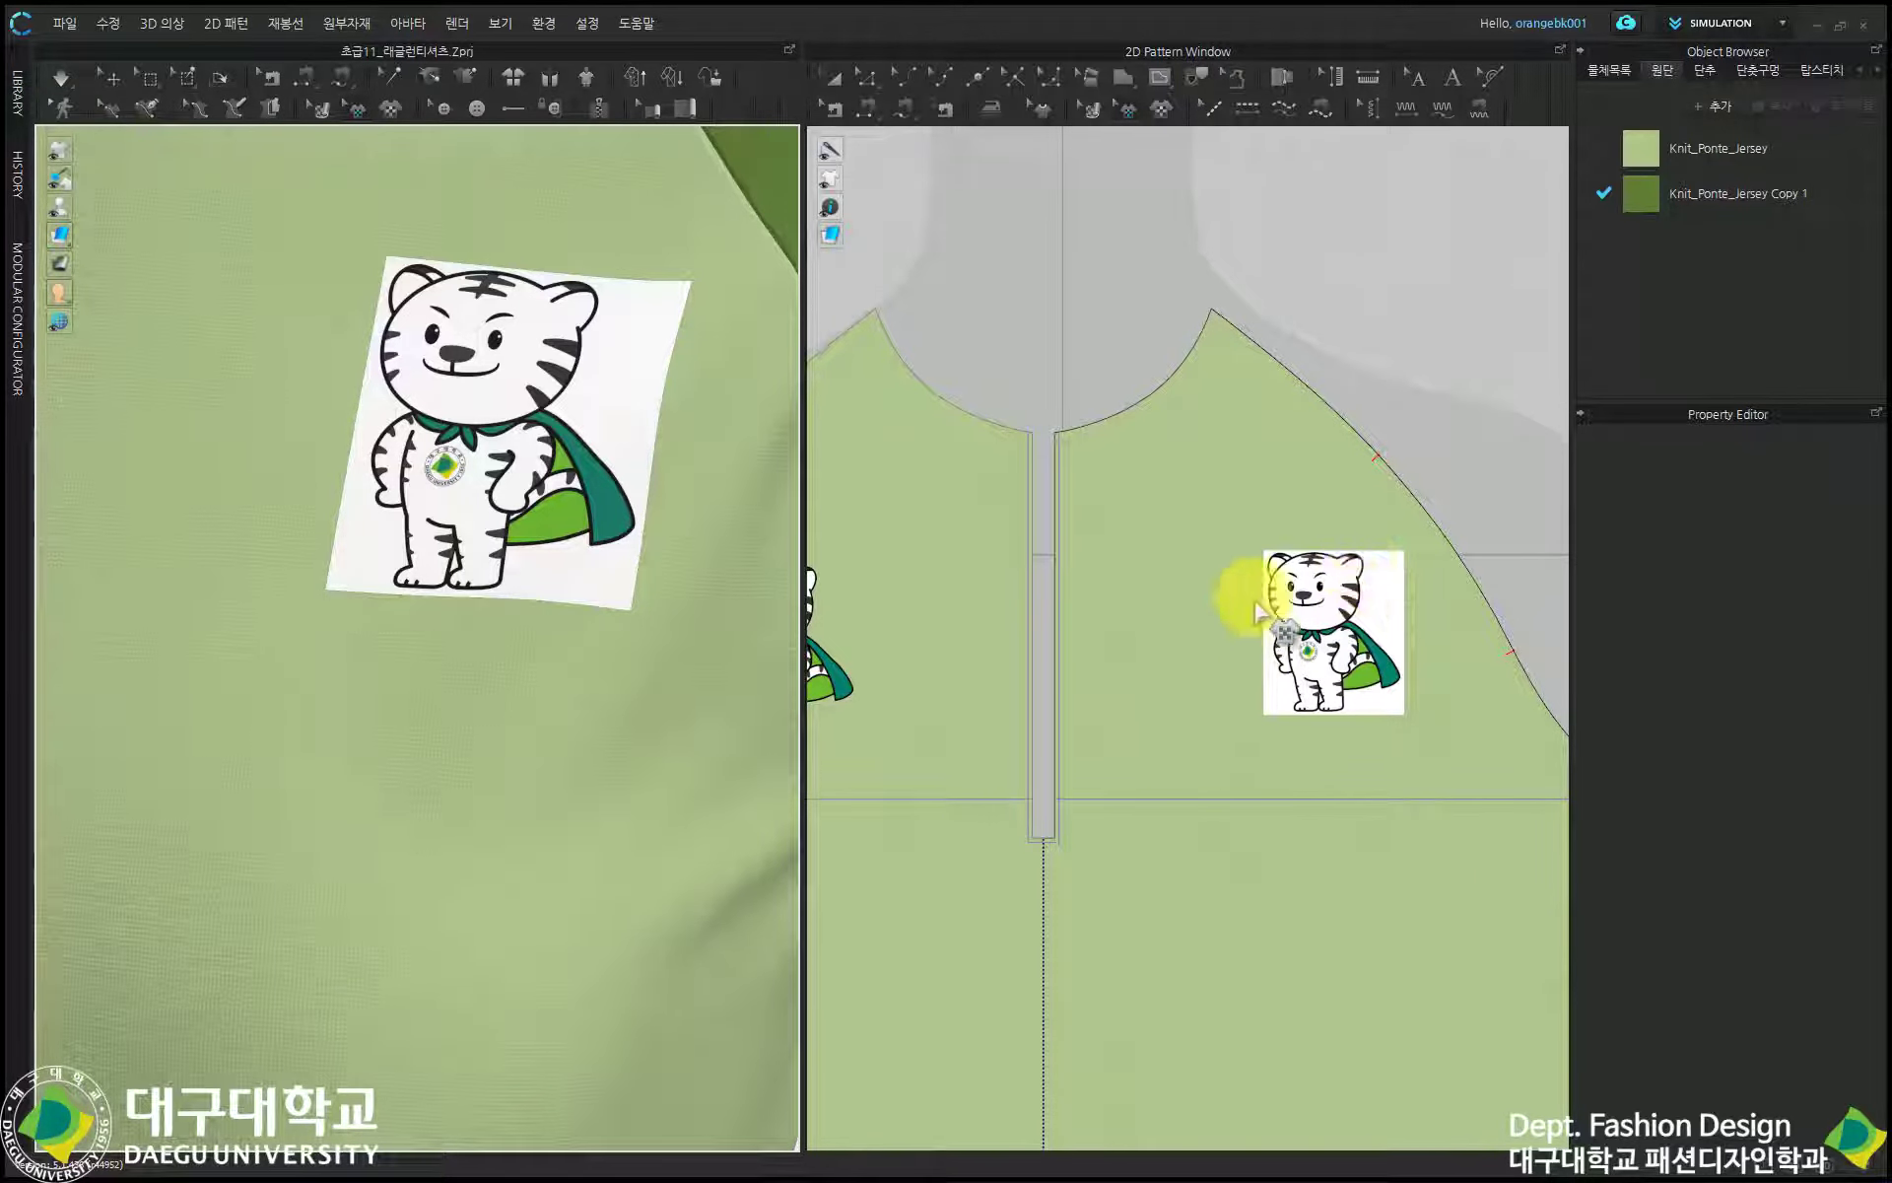
scroll(478, 621, "down", 3)
left_click_drag(478, 622, 572, 774)
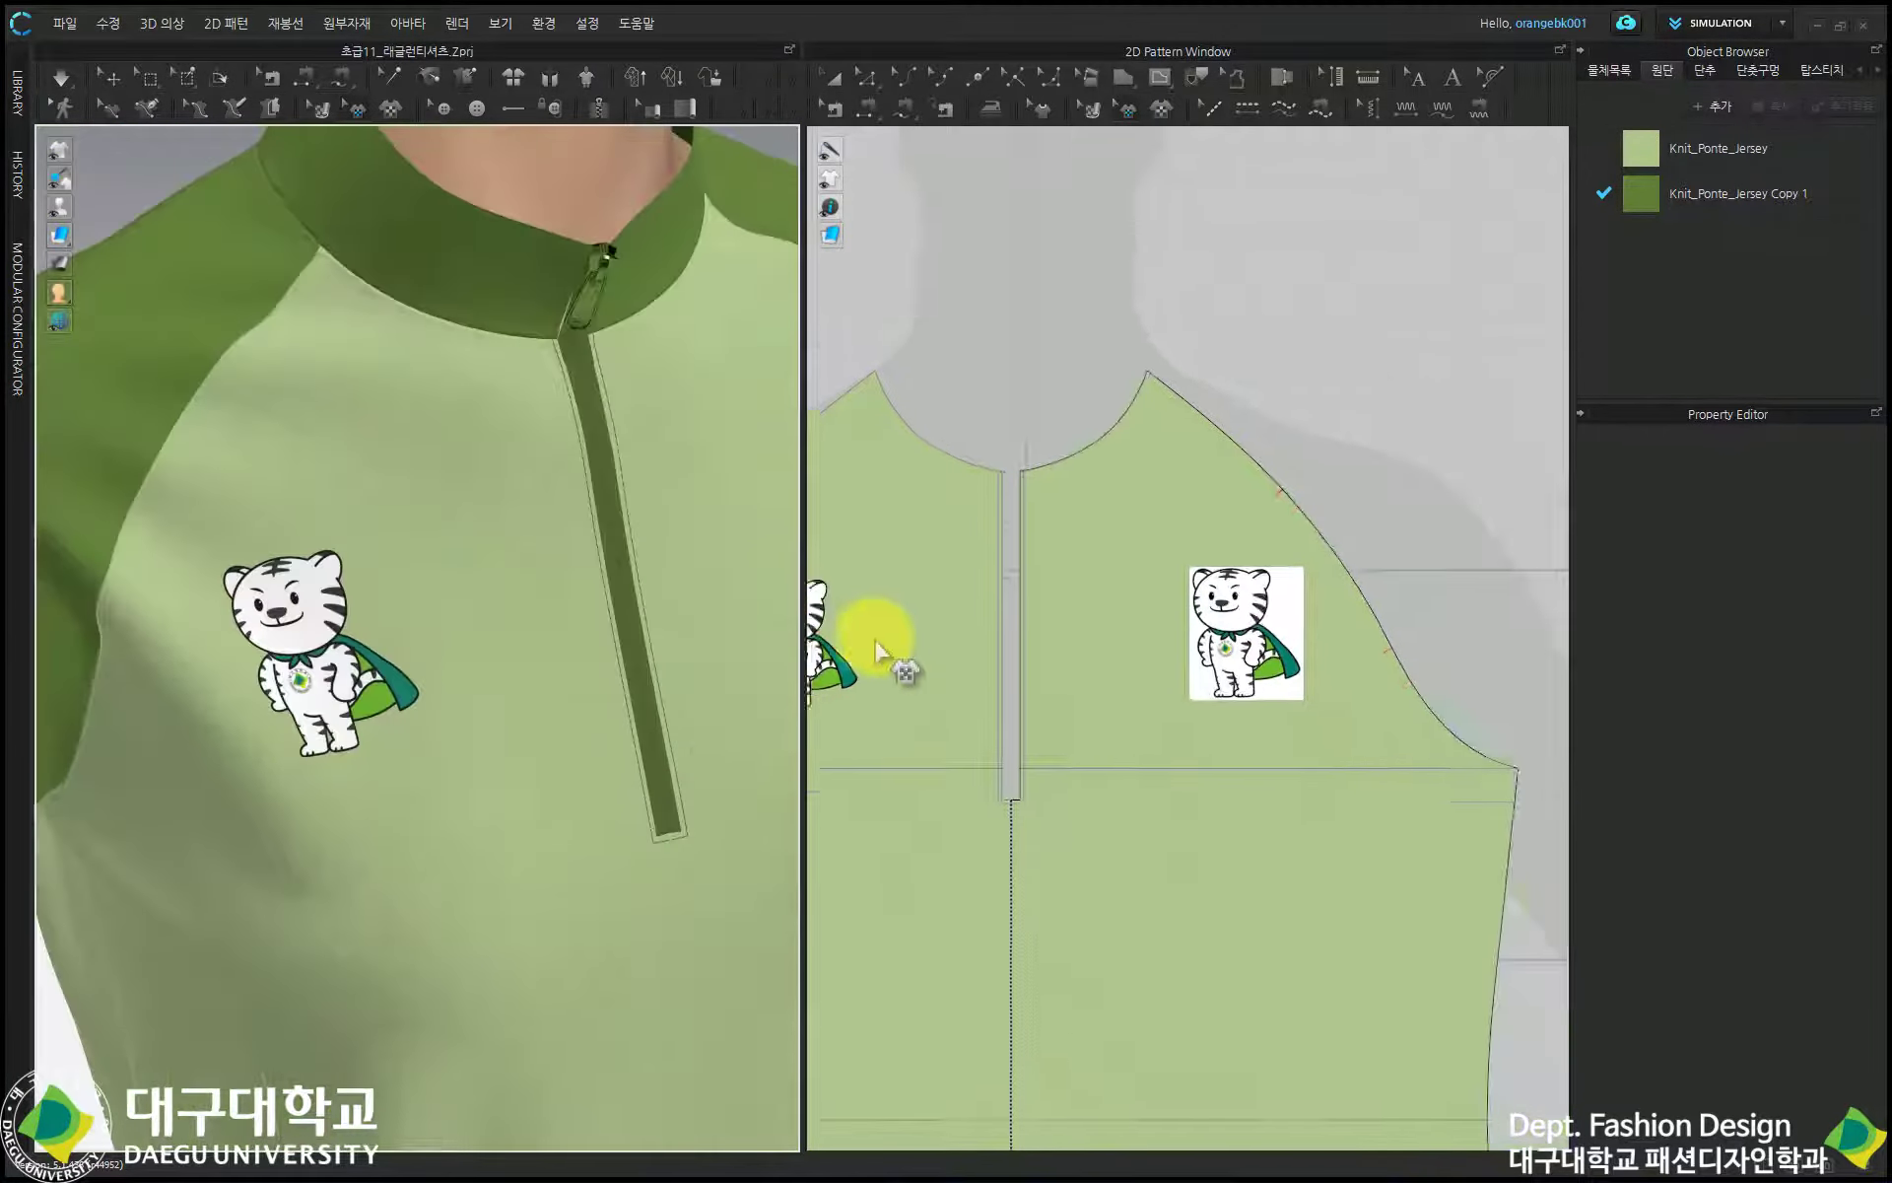
scroll(1195, 604, "up", 5)
left_click_drag(674, 664, 603, 660)
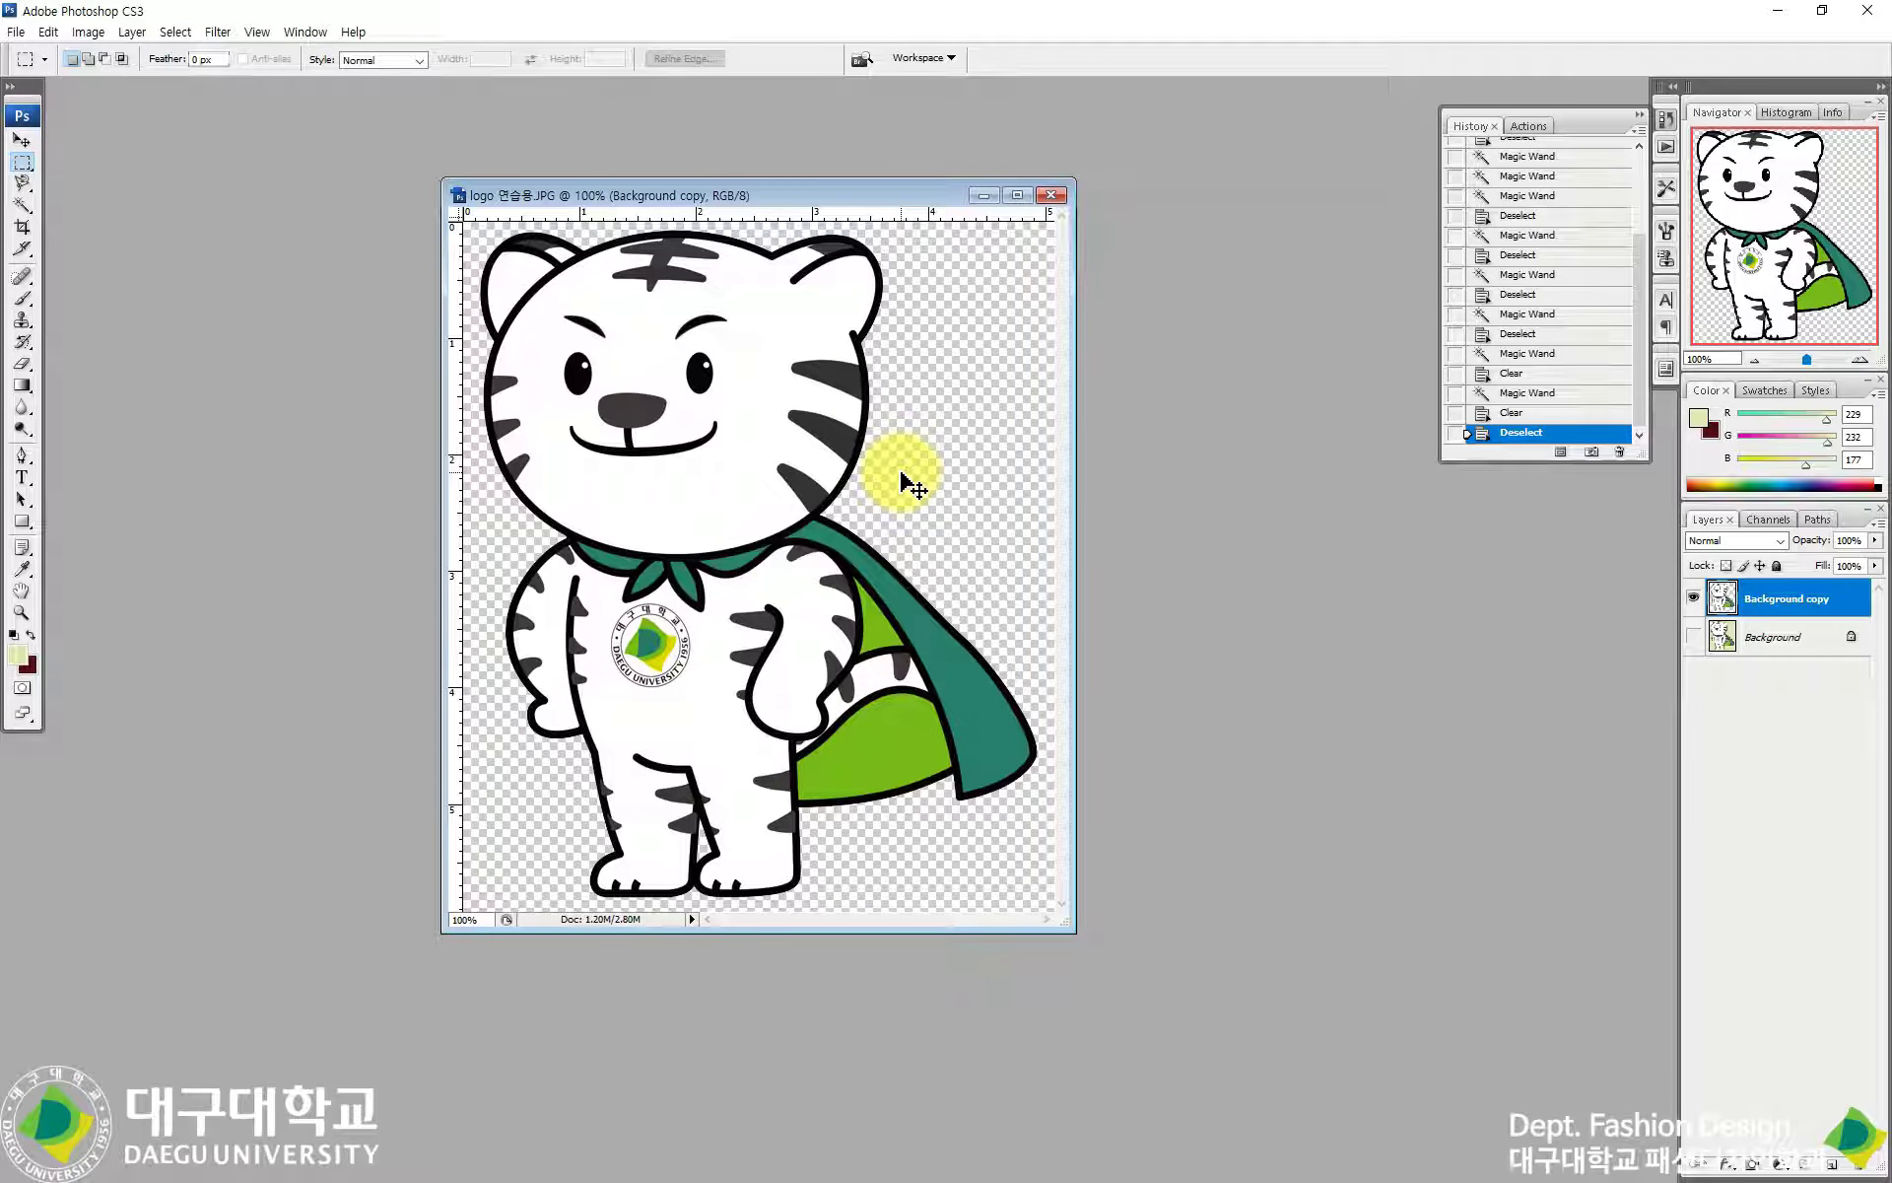
Step: In Photoshop, create a white RGB Color document about 28 cm wide and 300 pixels high at 72 pixels/inch, and enlarge its window
key("ctrl+shift+s")
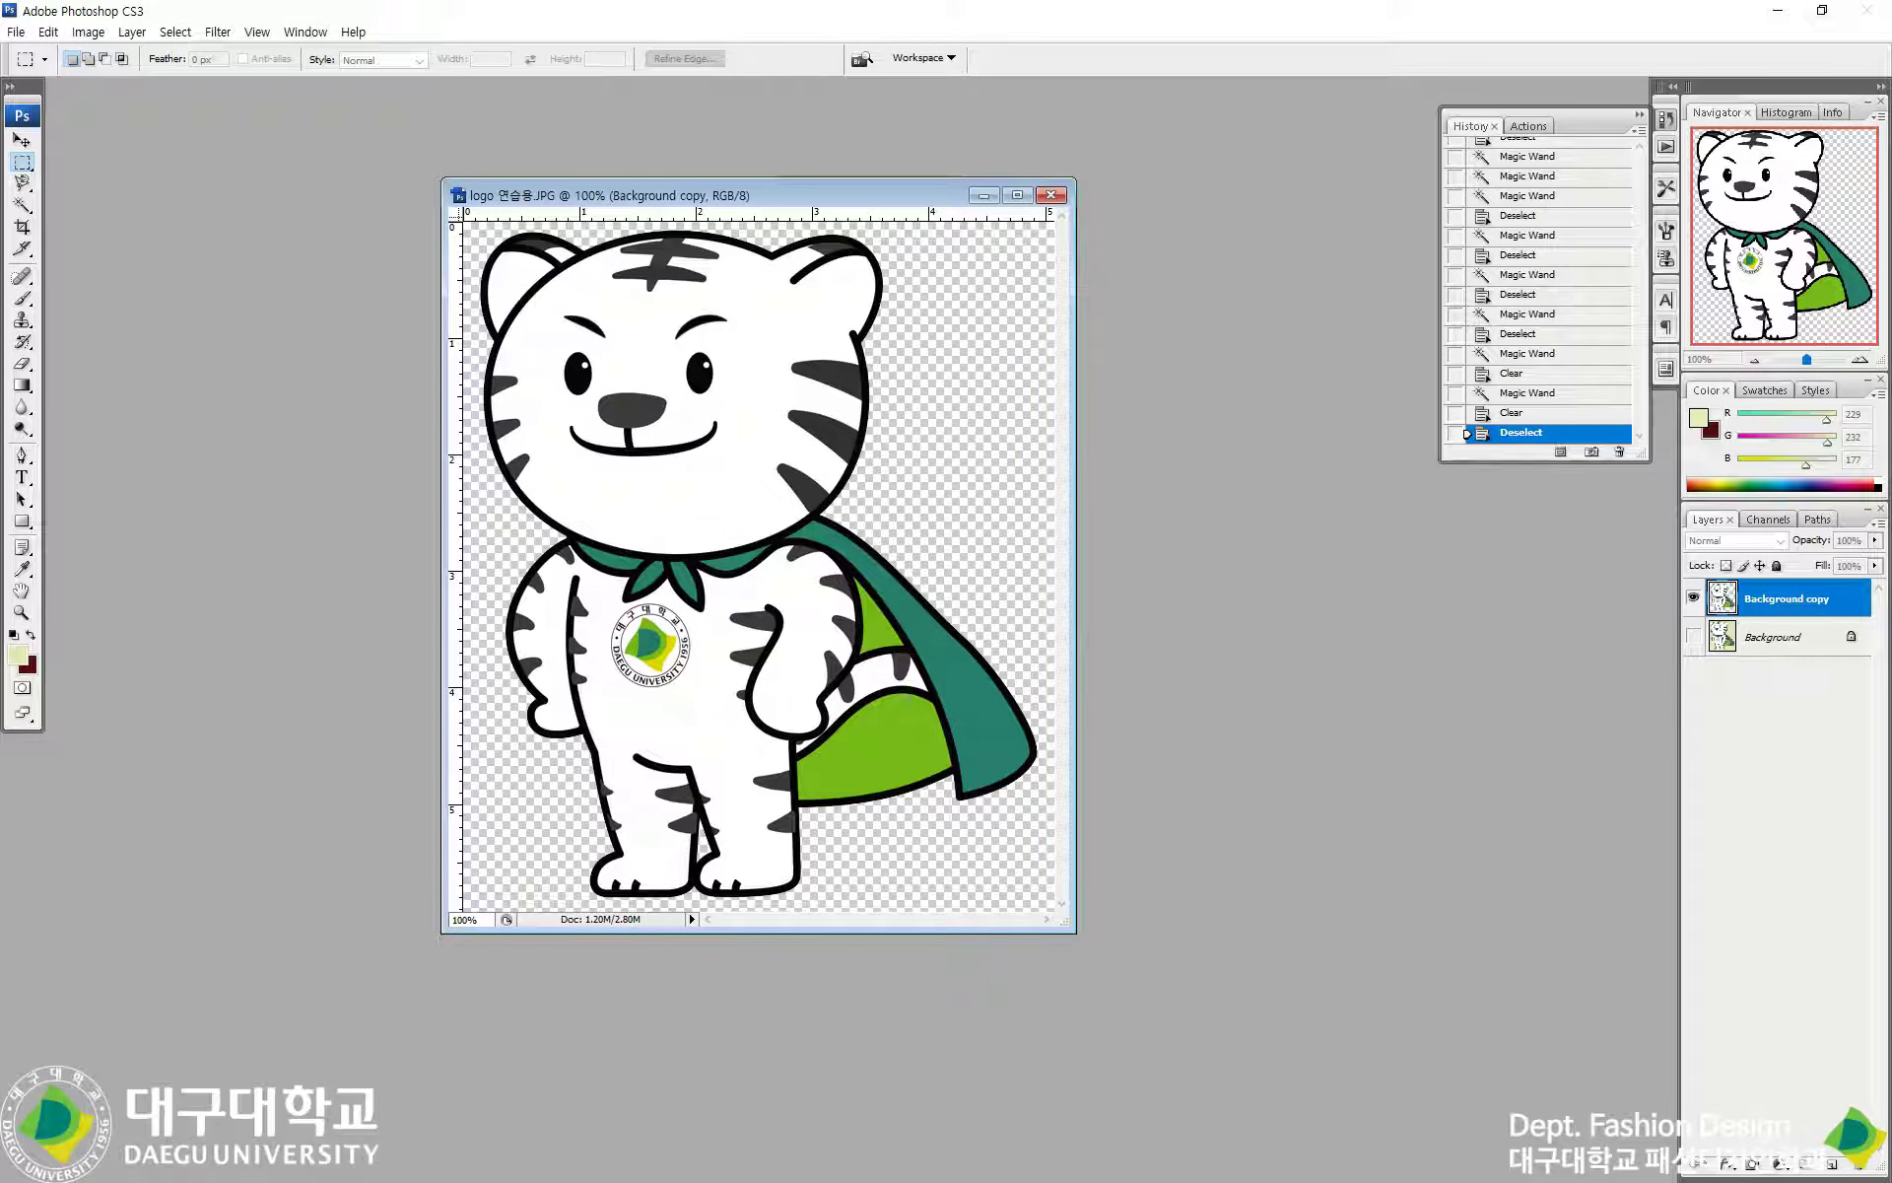
double_click(1060, 537)
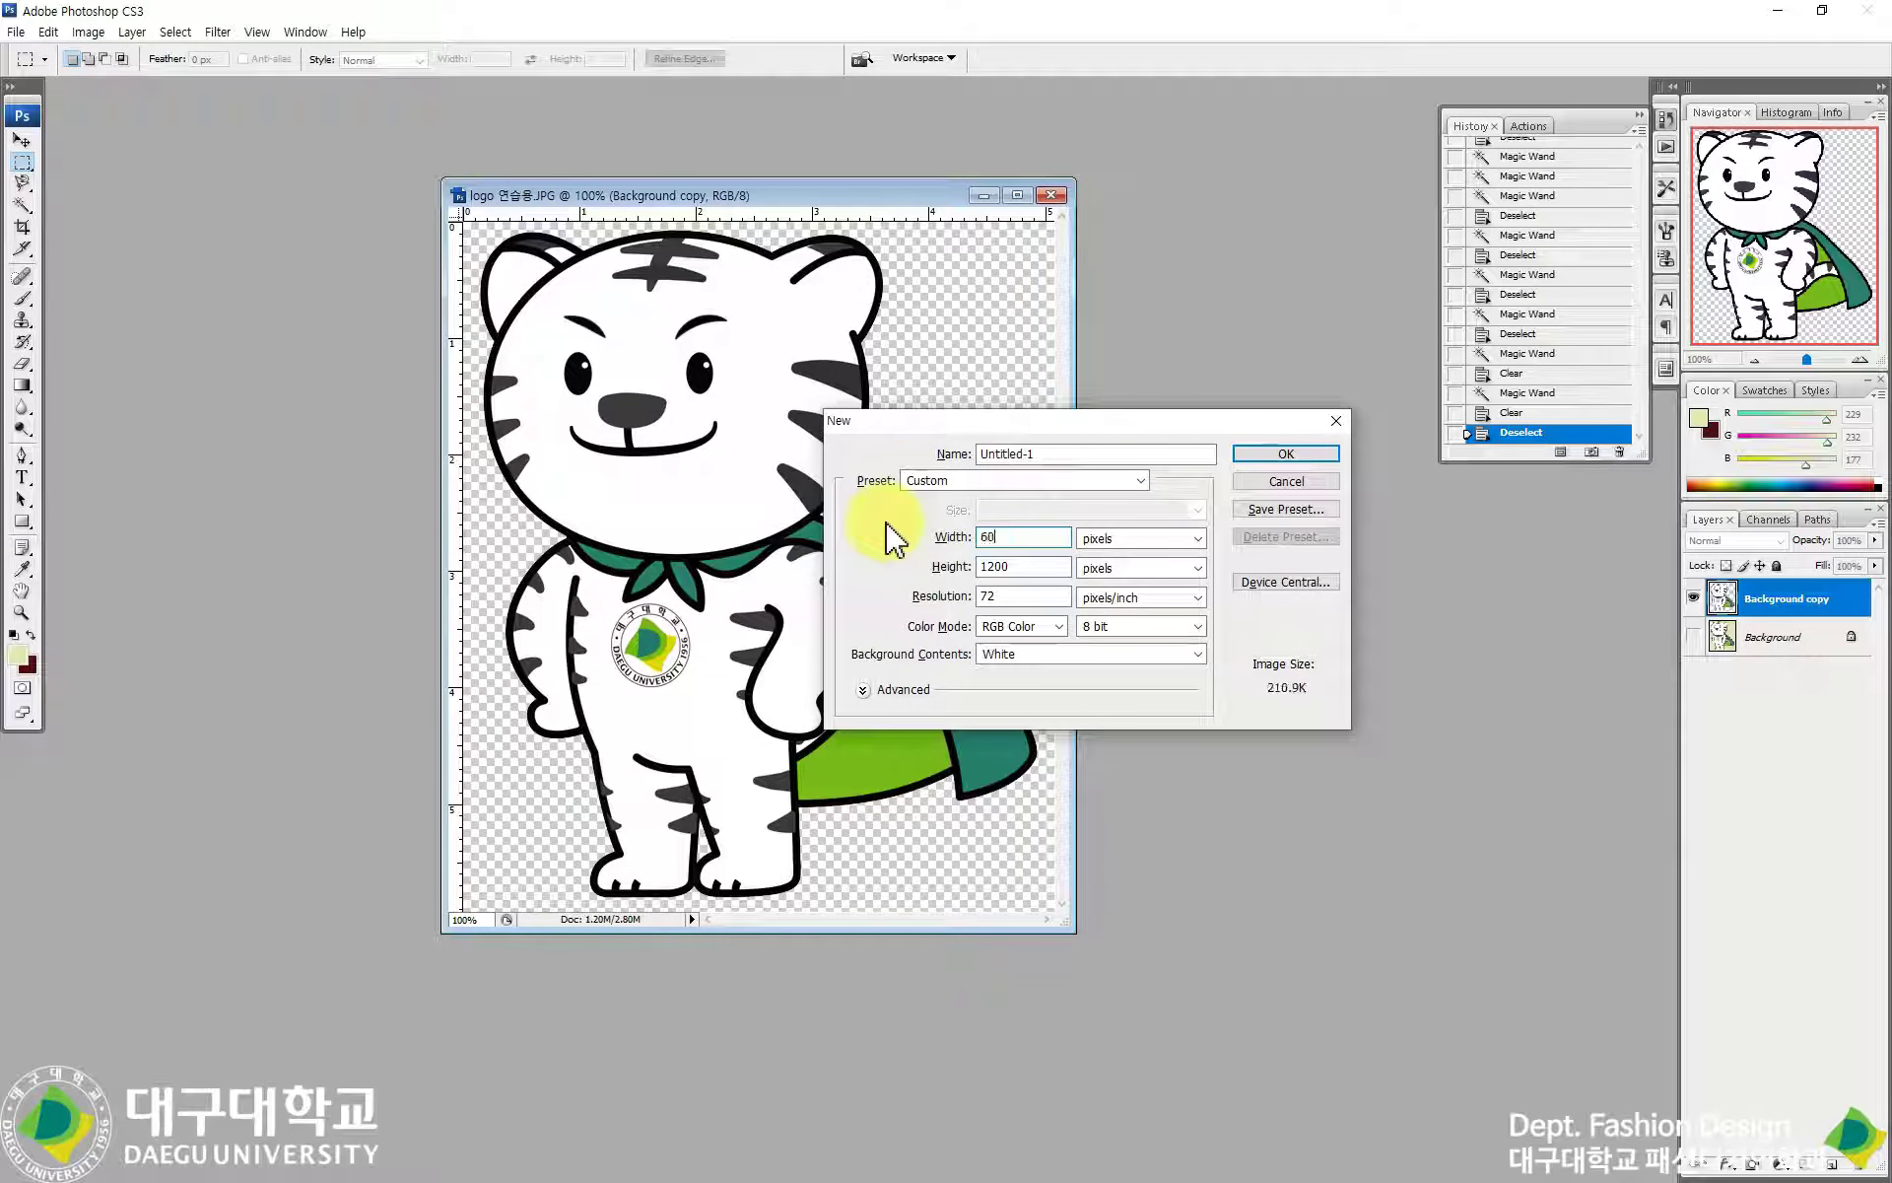
key("Tab")
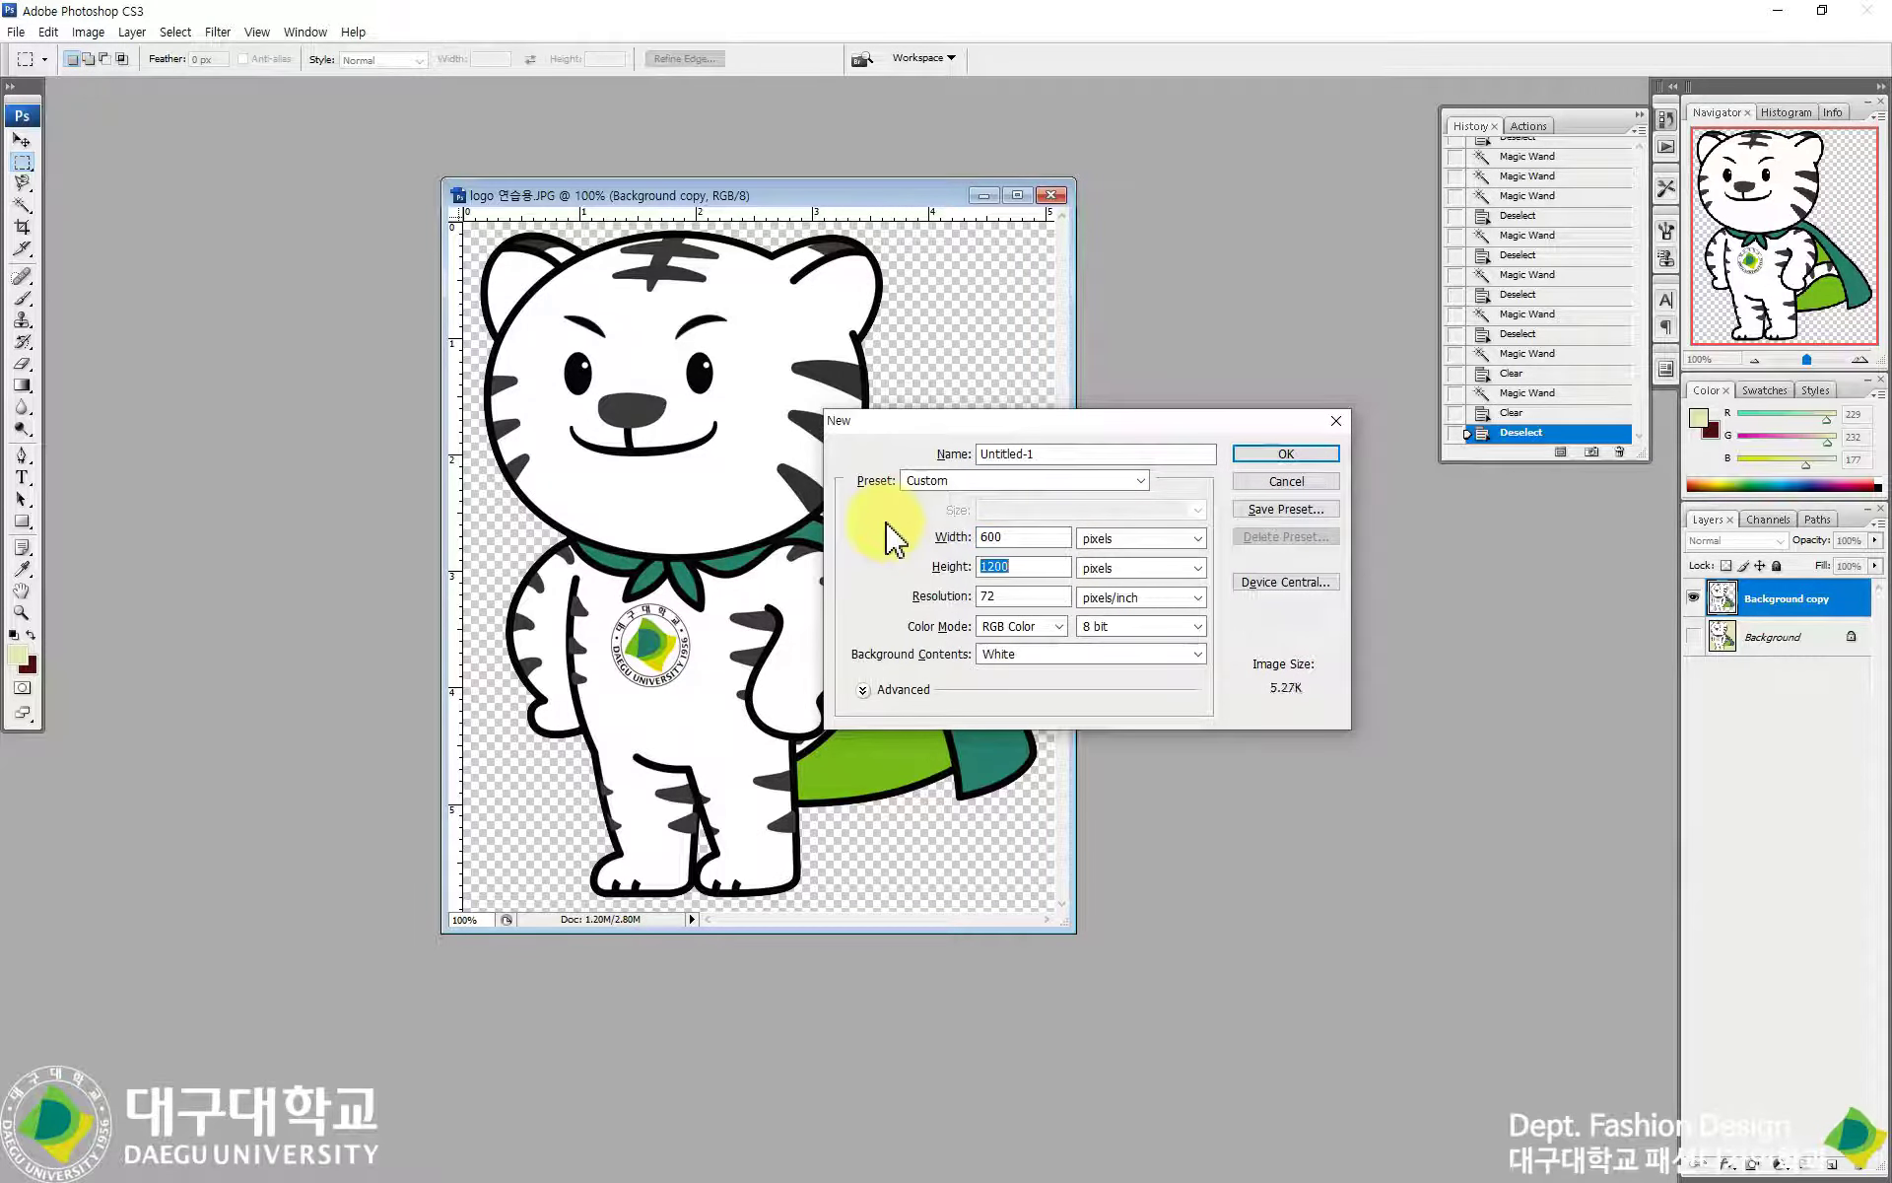
double_click(1035, 540)
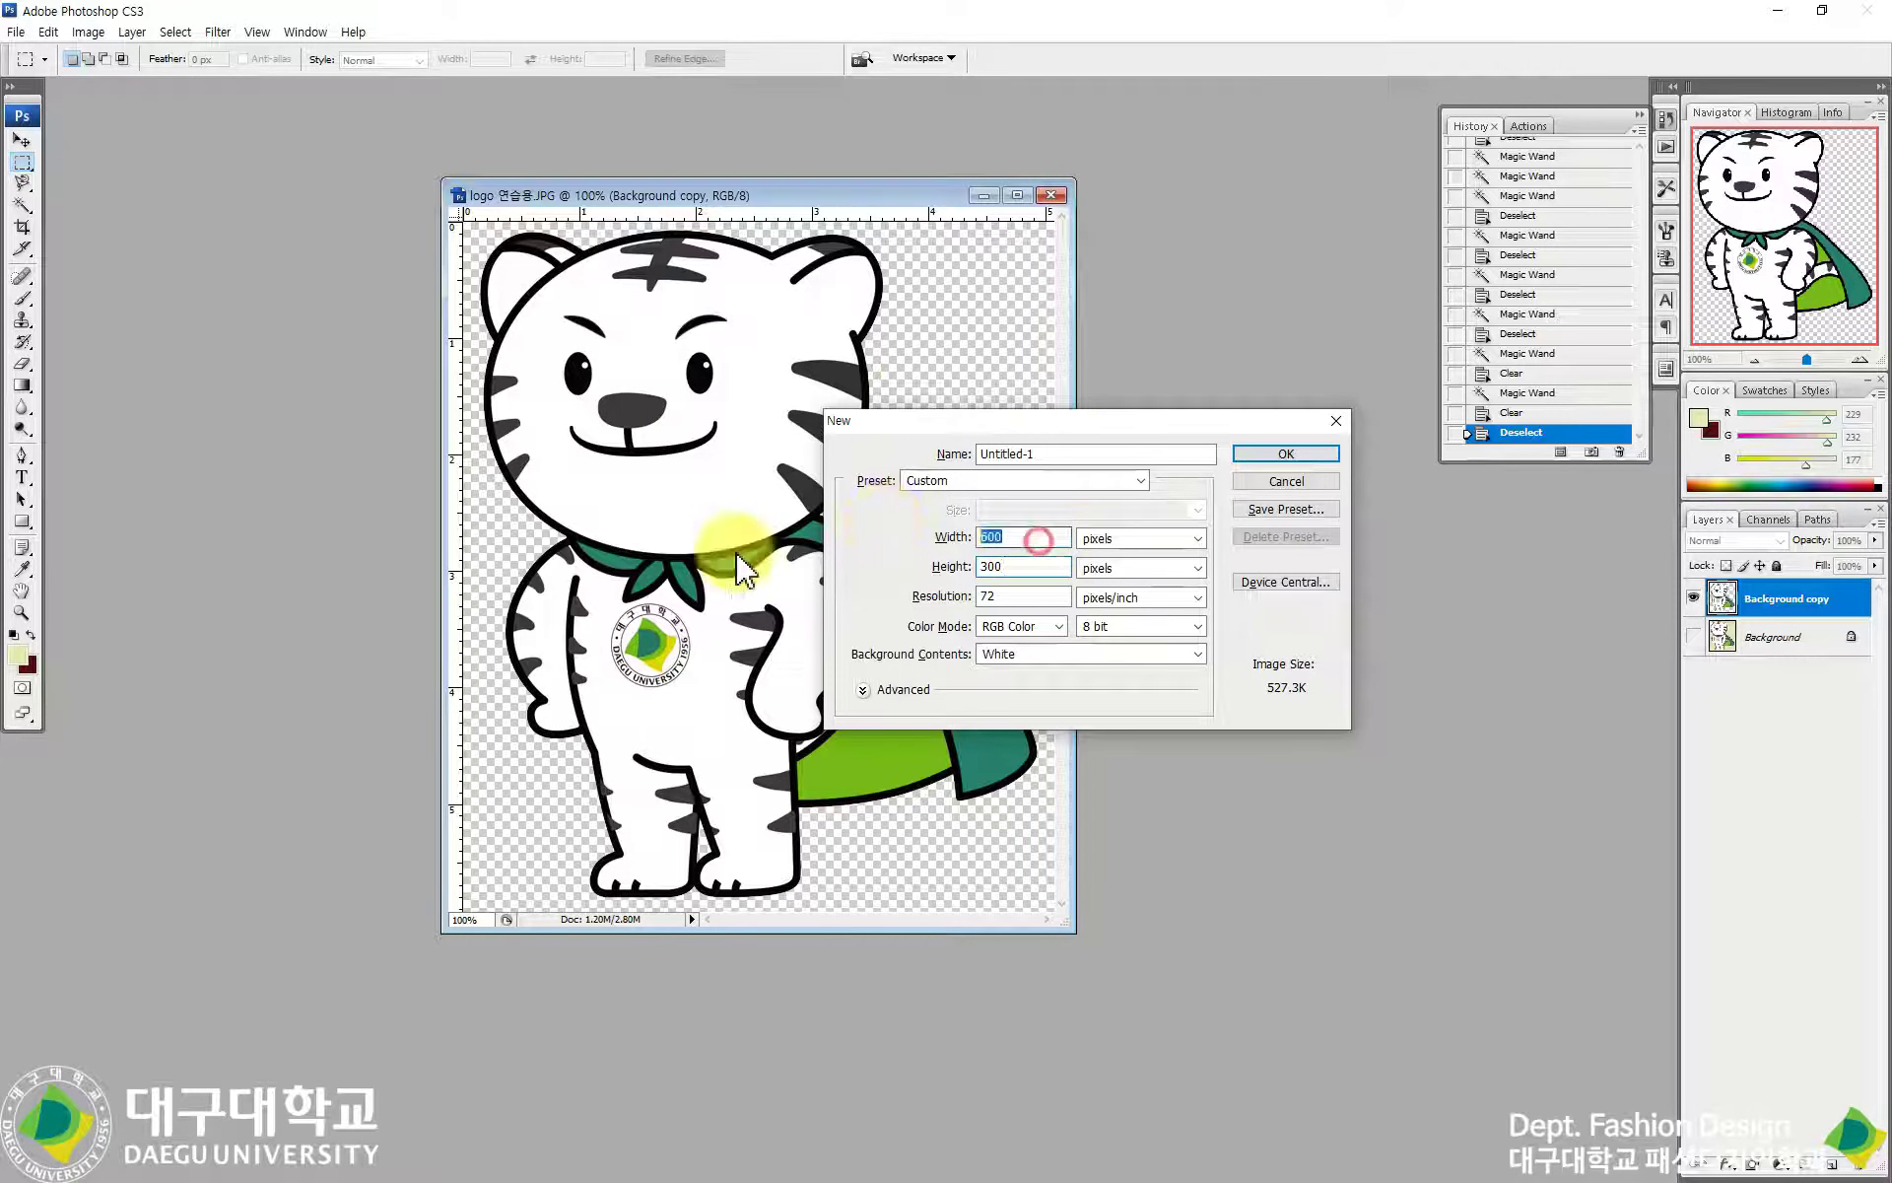
key("Return")
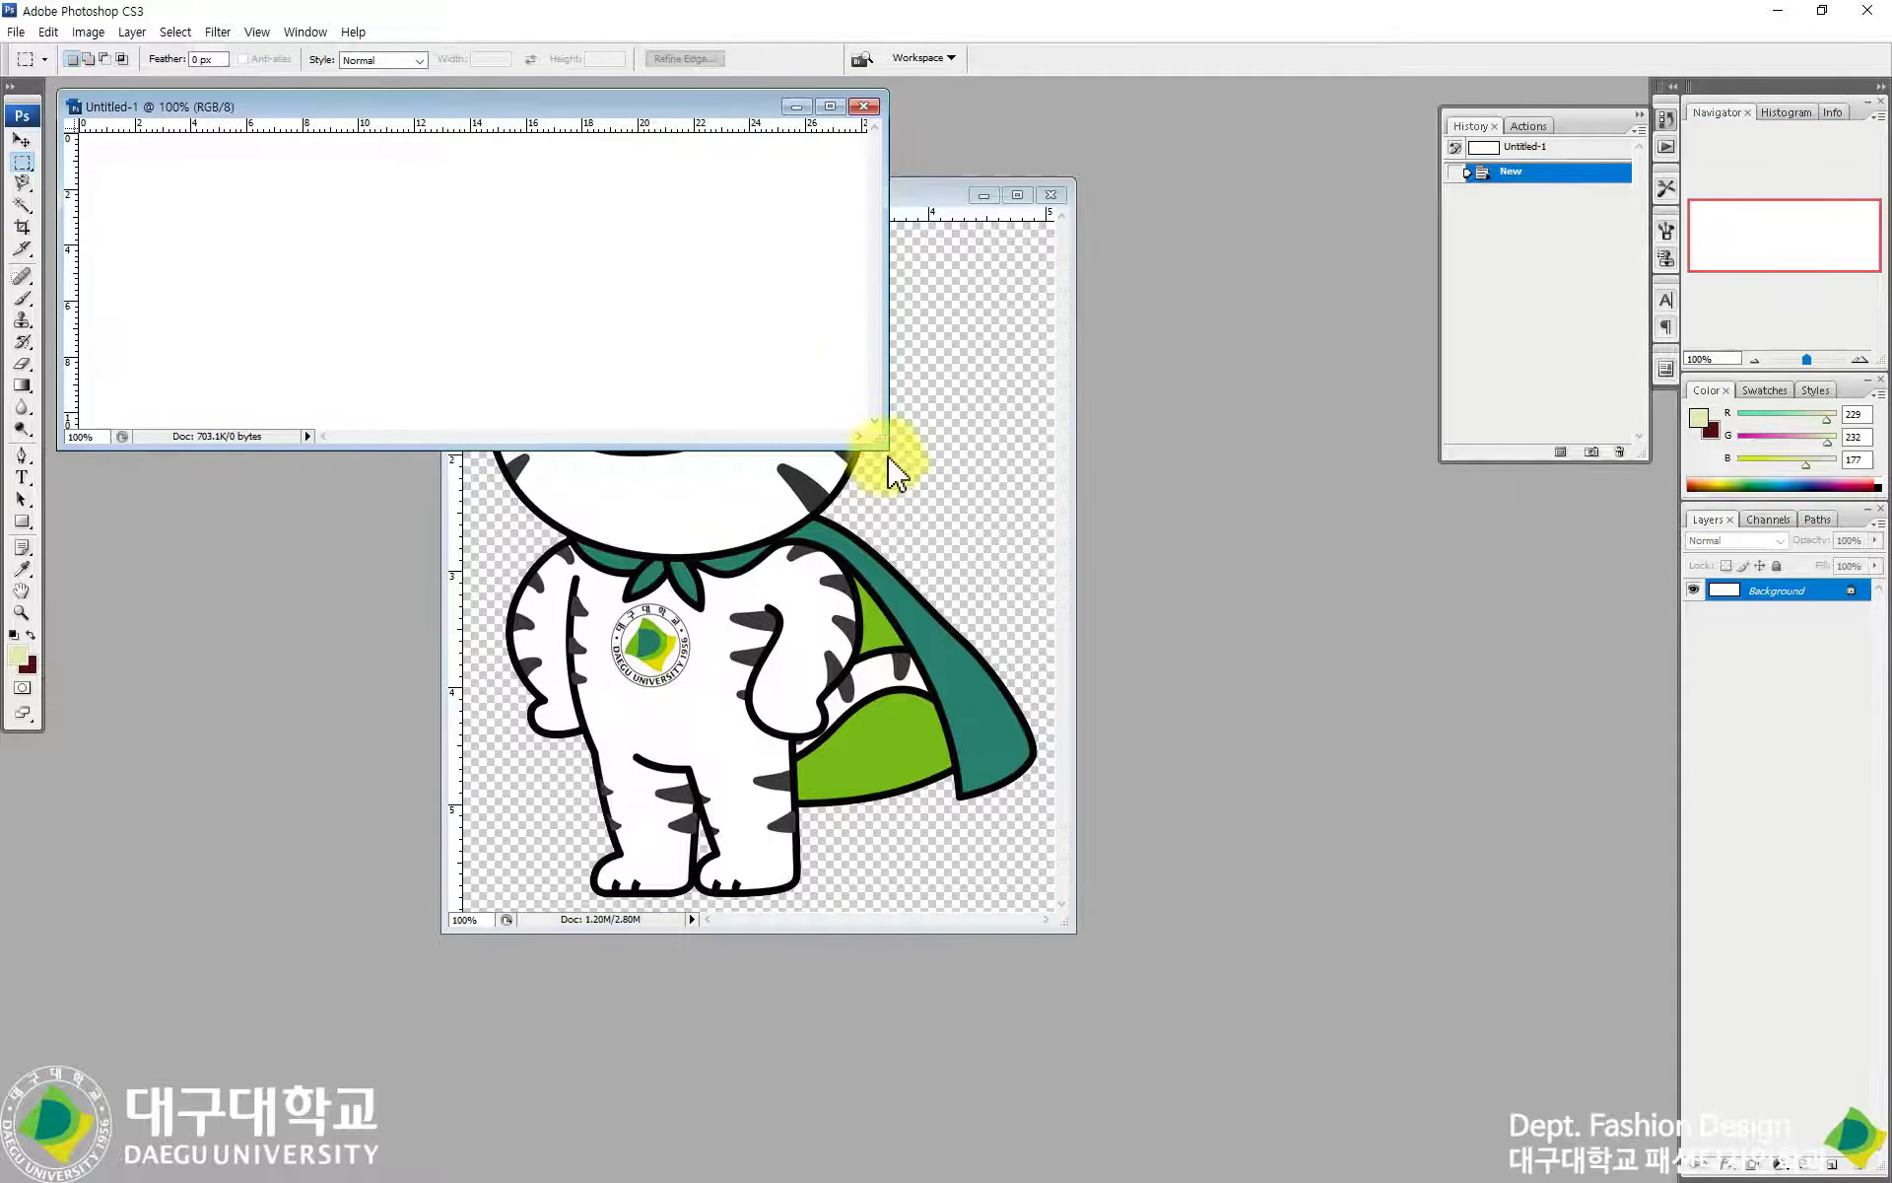
left_click_drag(882, 448, 1301, 535)
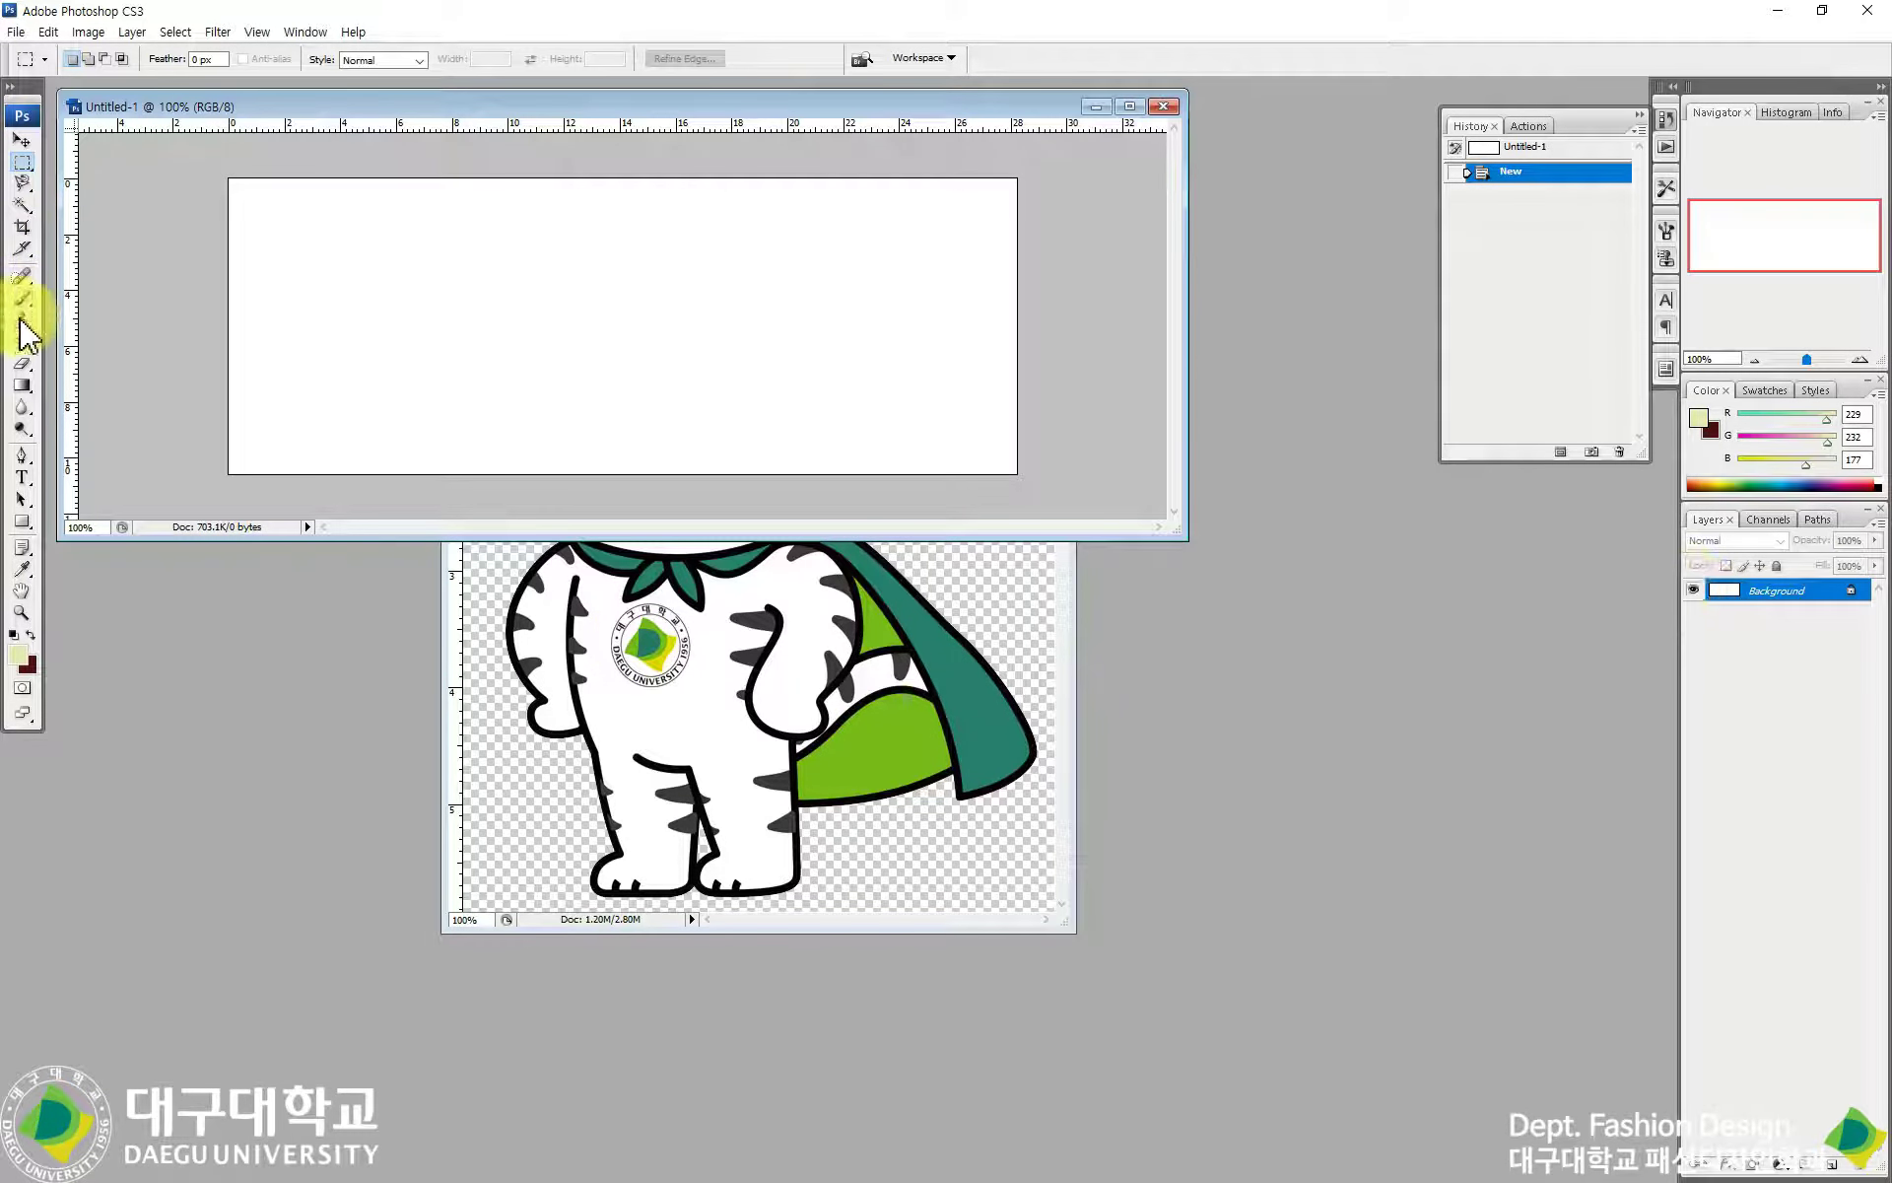
Step: Add the text "Daegu University" in black Cooper Black, 55 pt, across the middle of the new document
left_click(22, 477)
left_click(313, 325)
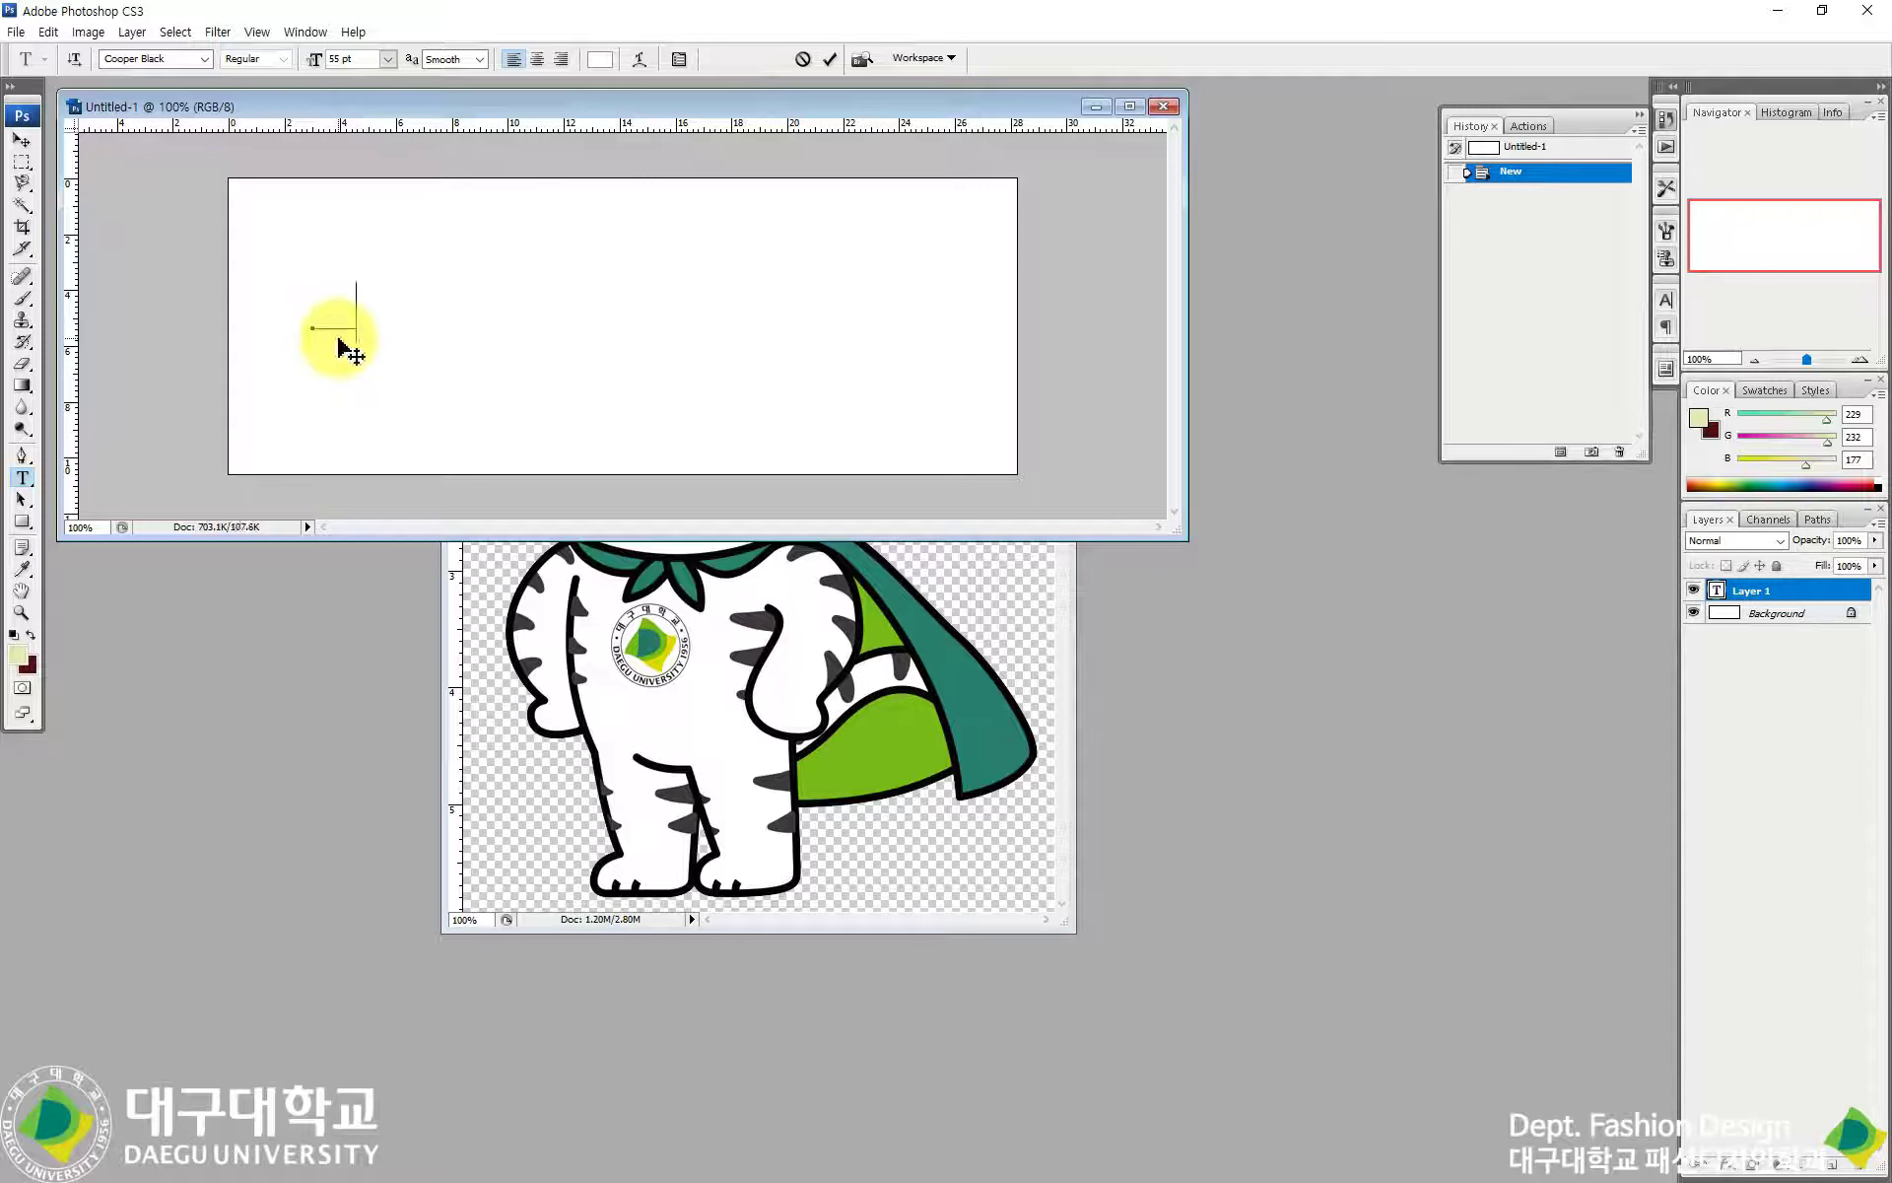
left_click_drag(367, 315, 224, 336)
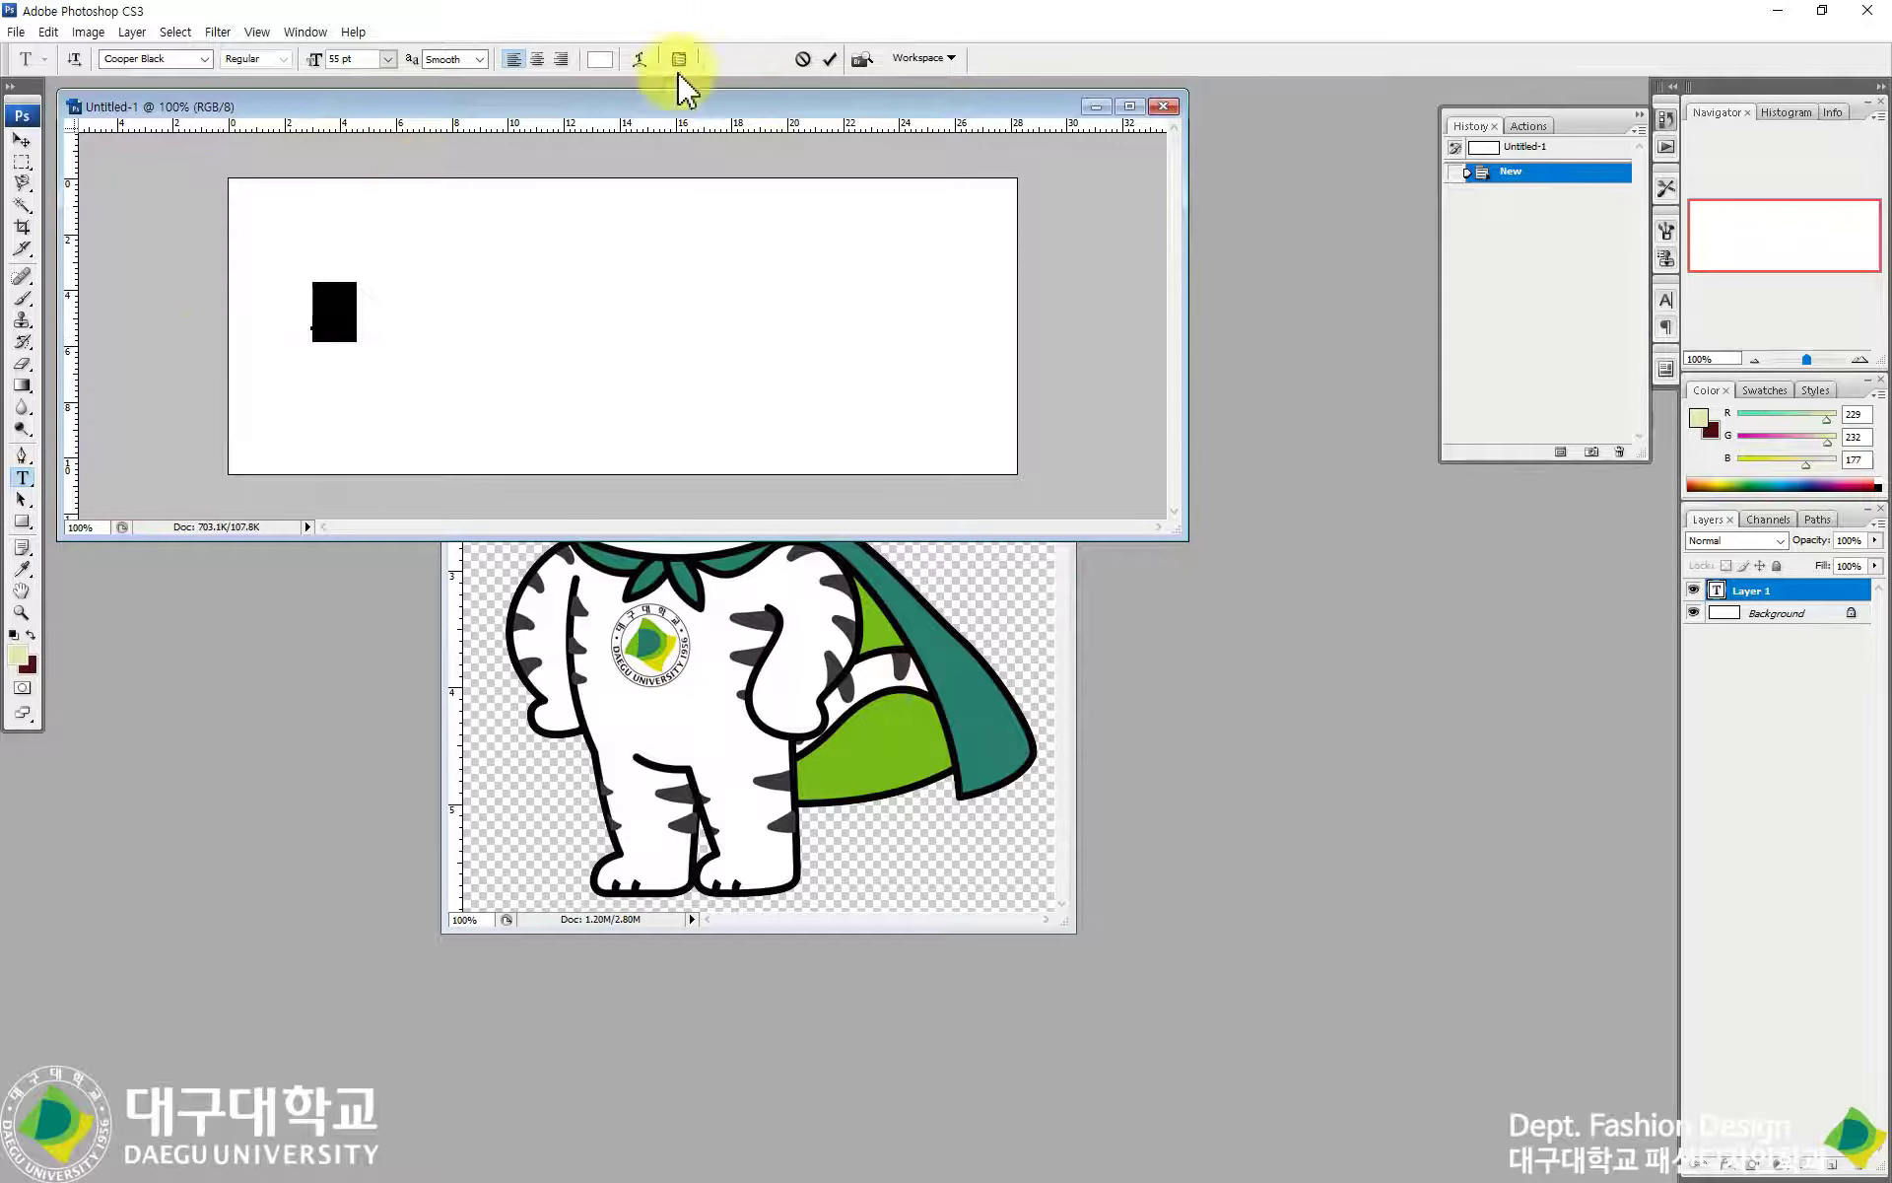
left_click(601, 59)
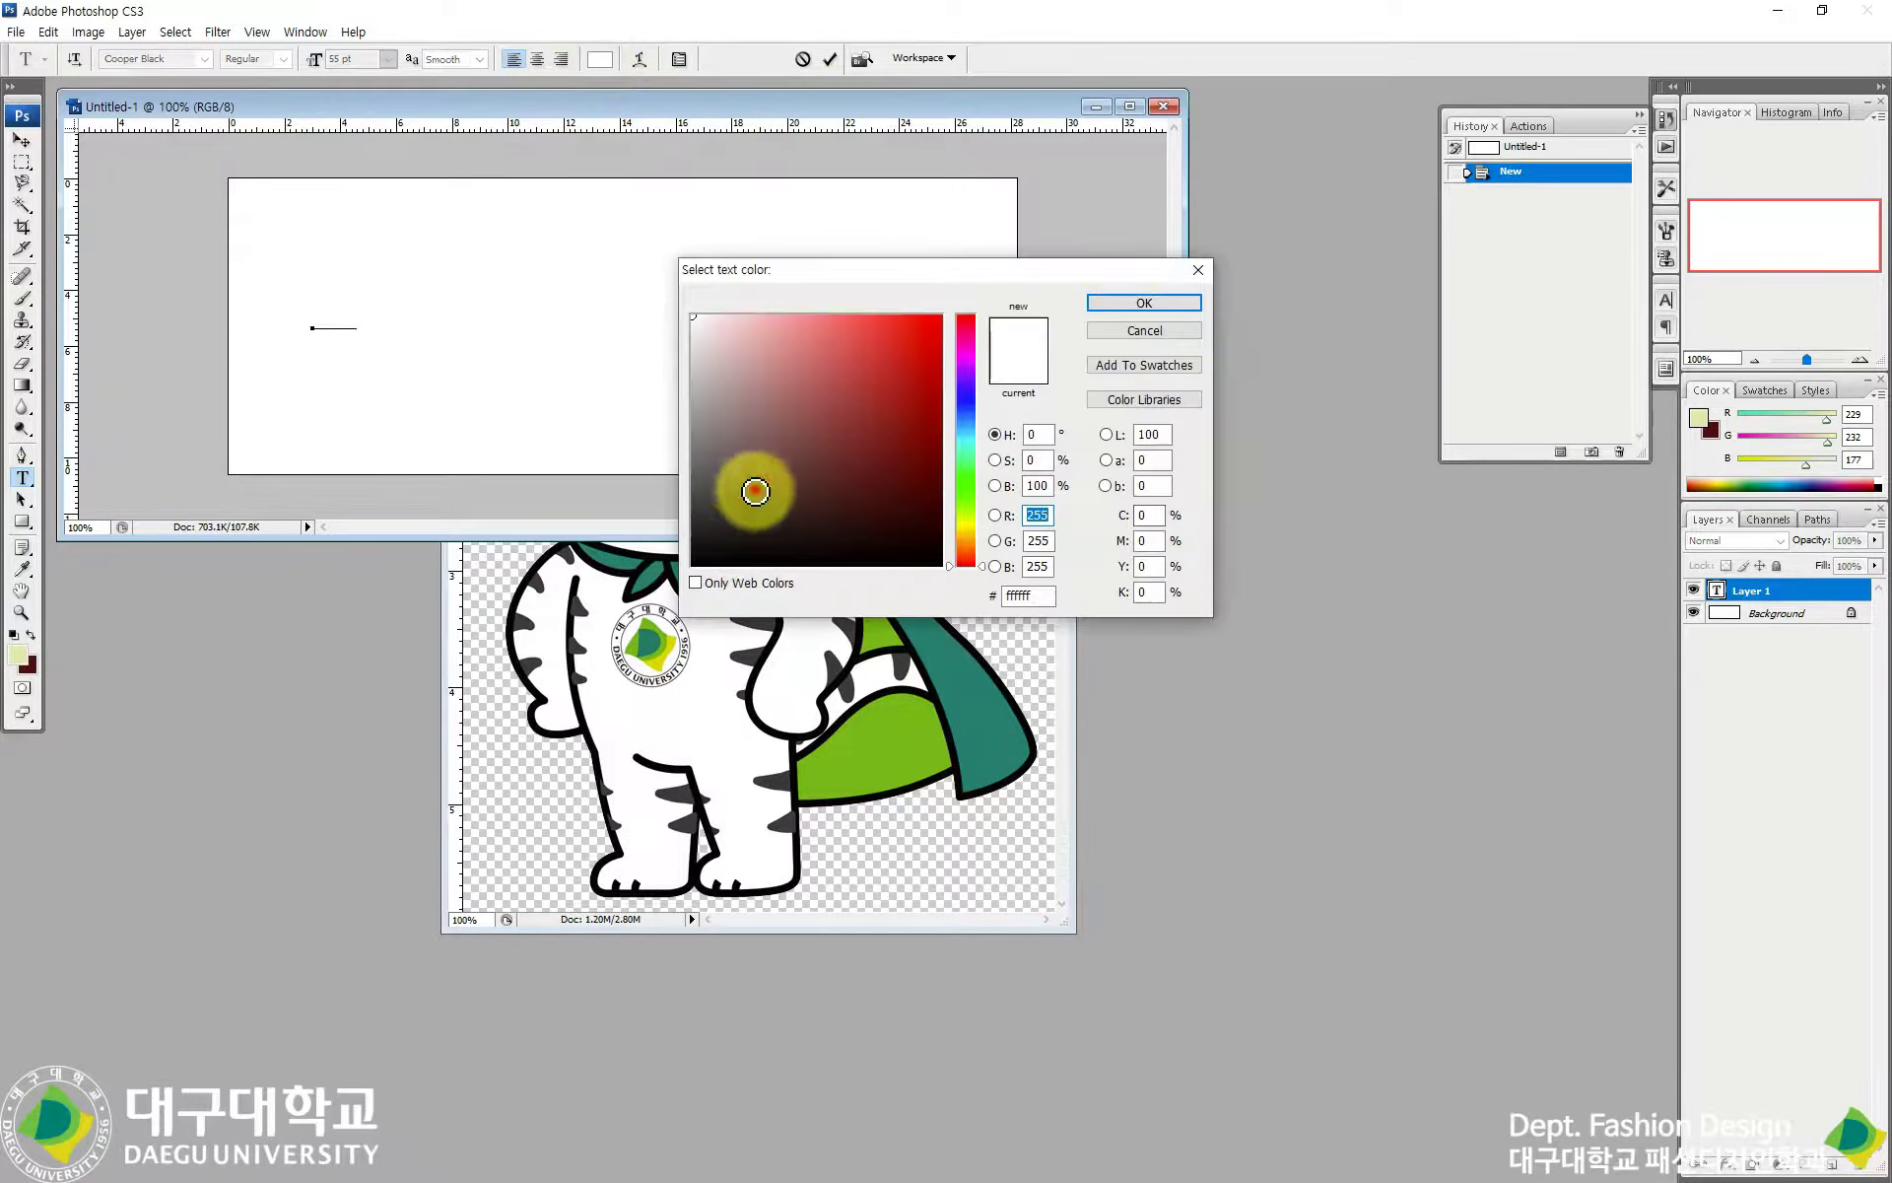
left_click_drag(752, 494, 663, 605)
left_click(1159, 304)
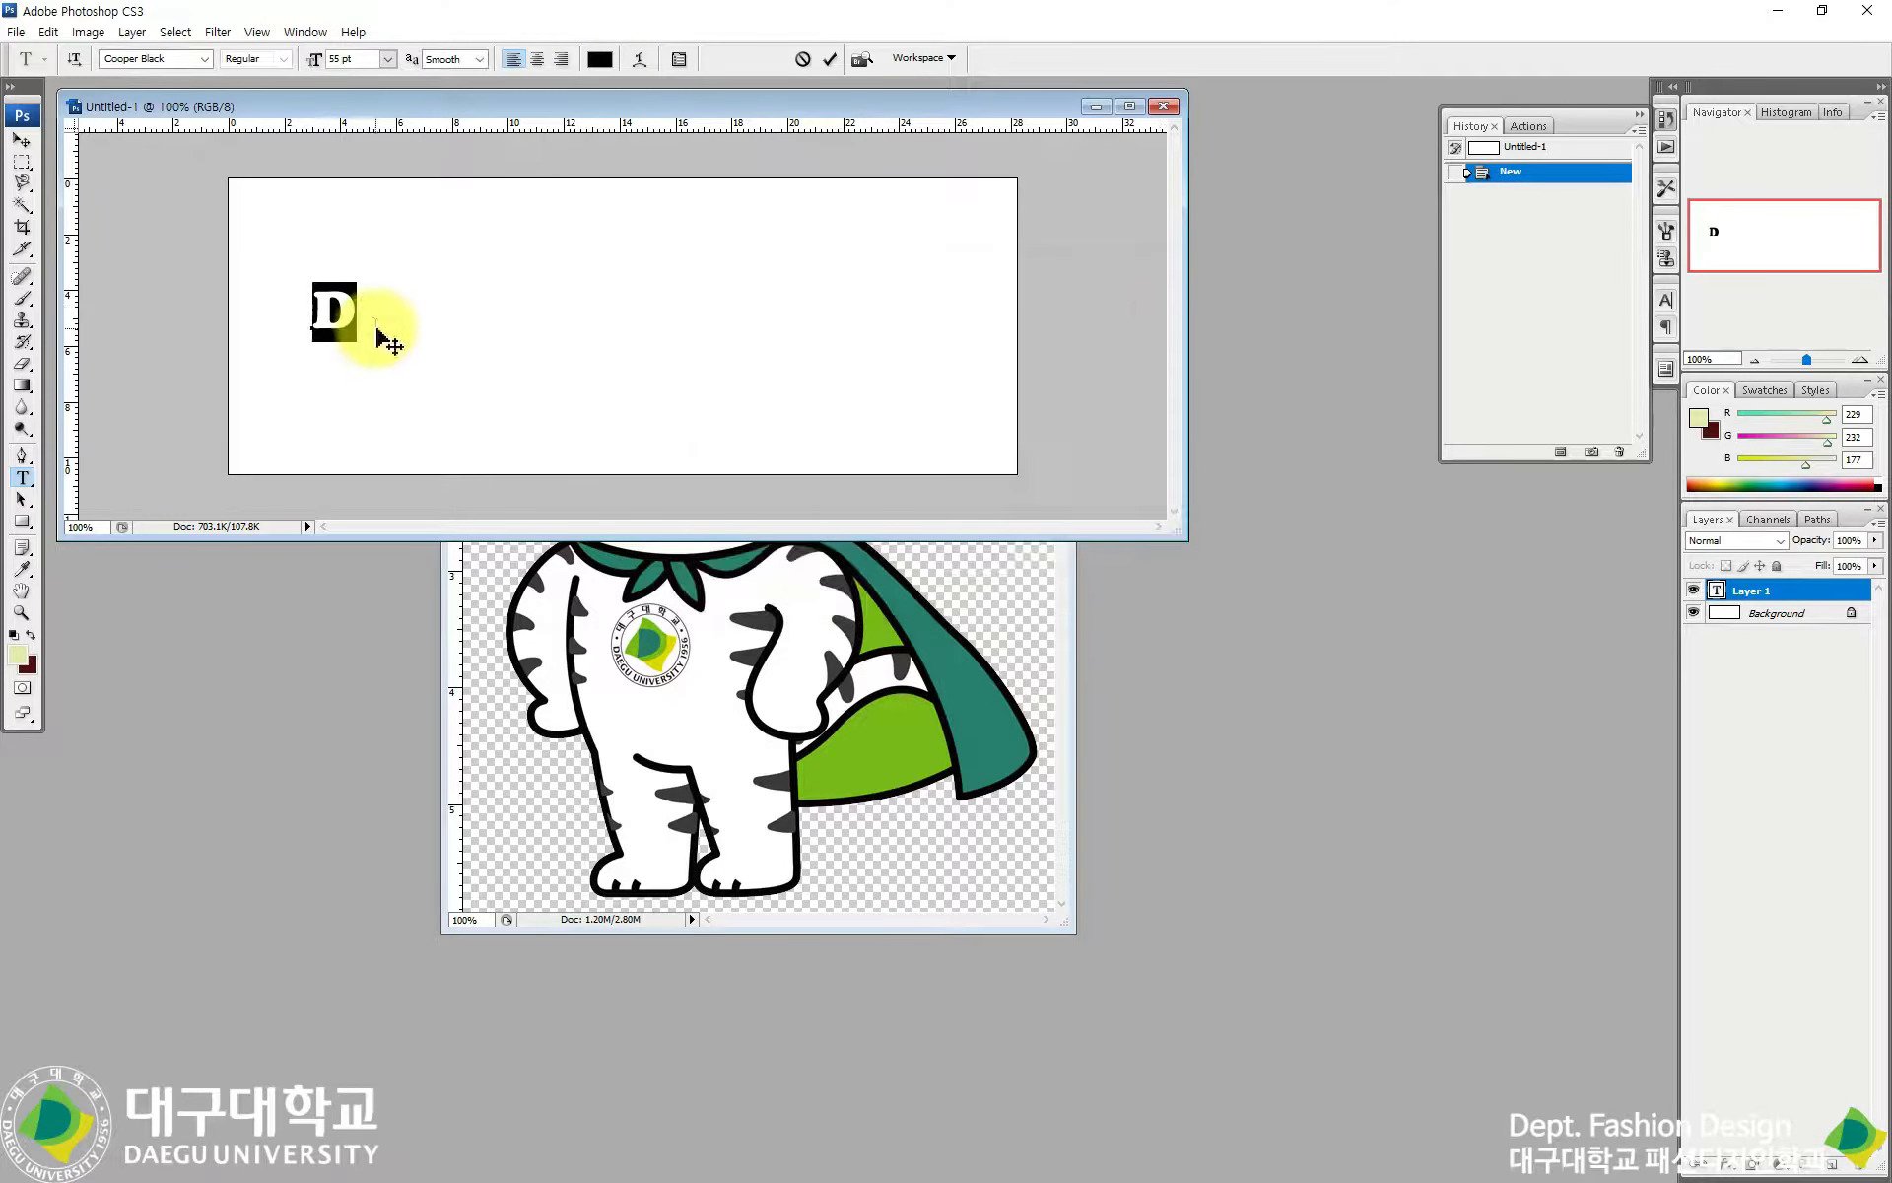
left_click(361, 330)
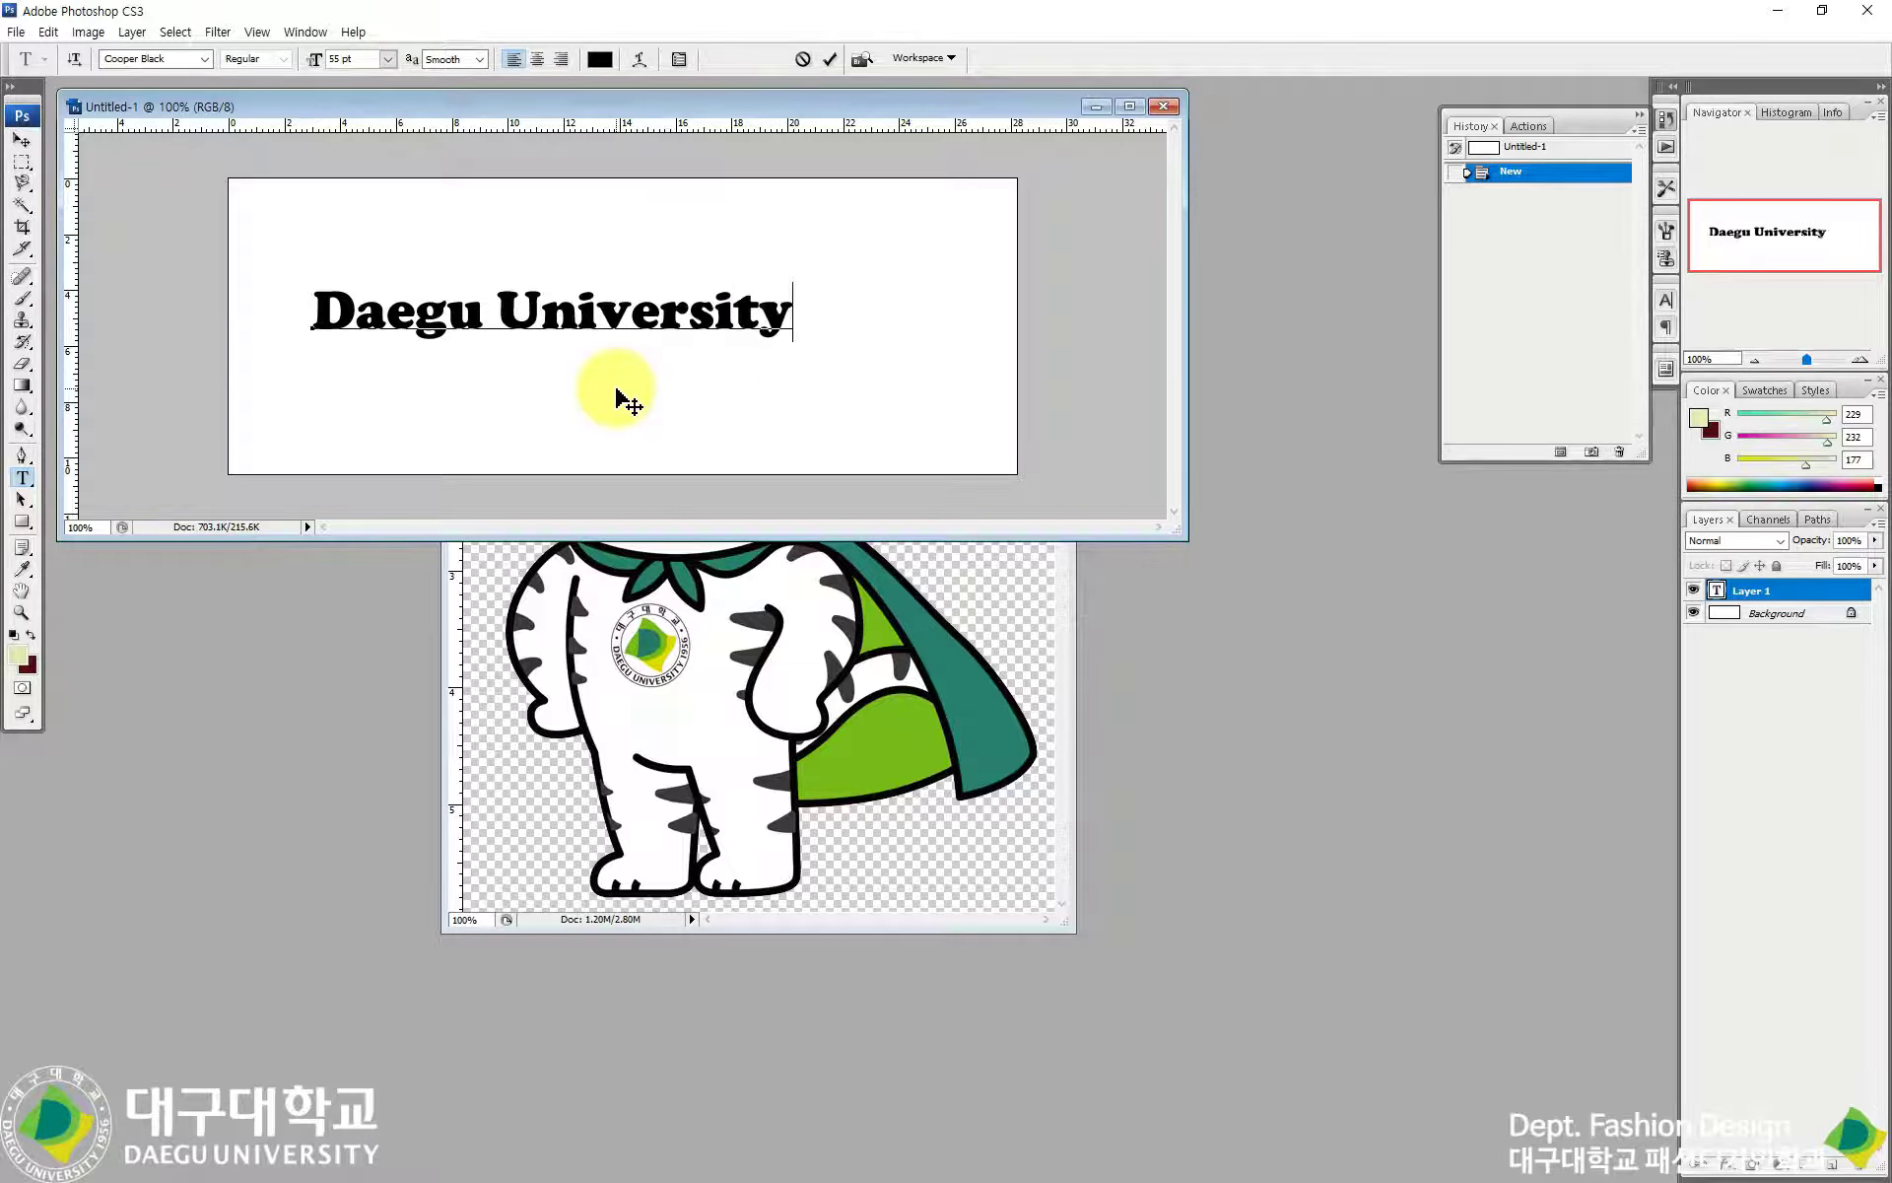
Step: Enlarge the "Daegu University" text to 72 pt and center it in the document, keeping its black color
left_click_drag(788, 310, 317, 333)
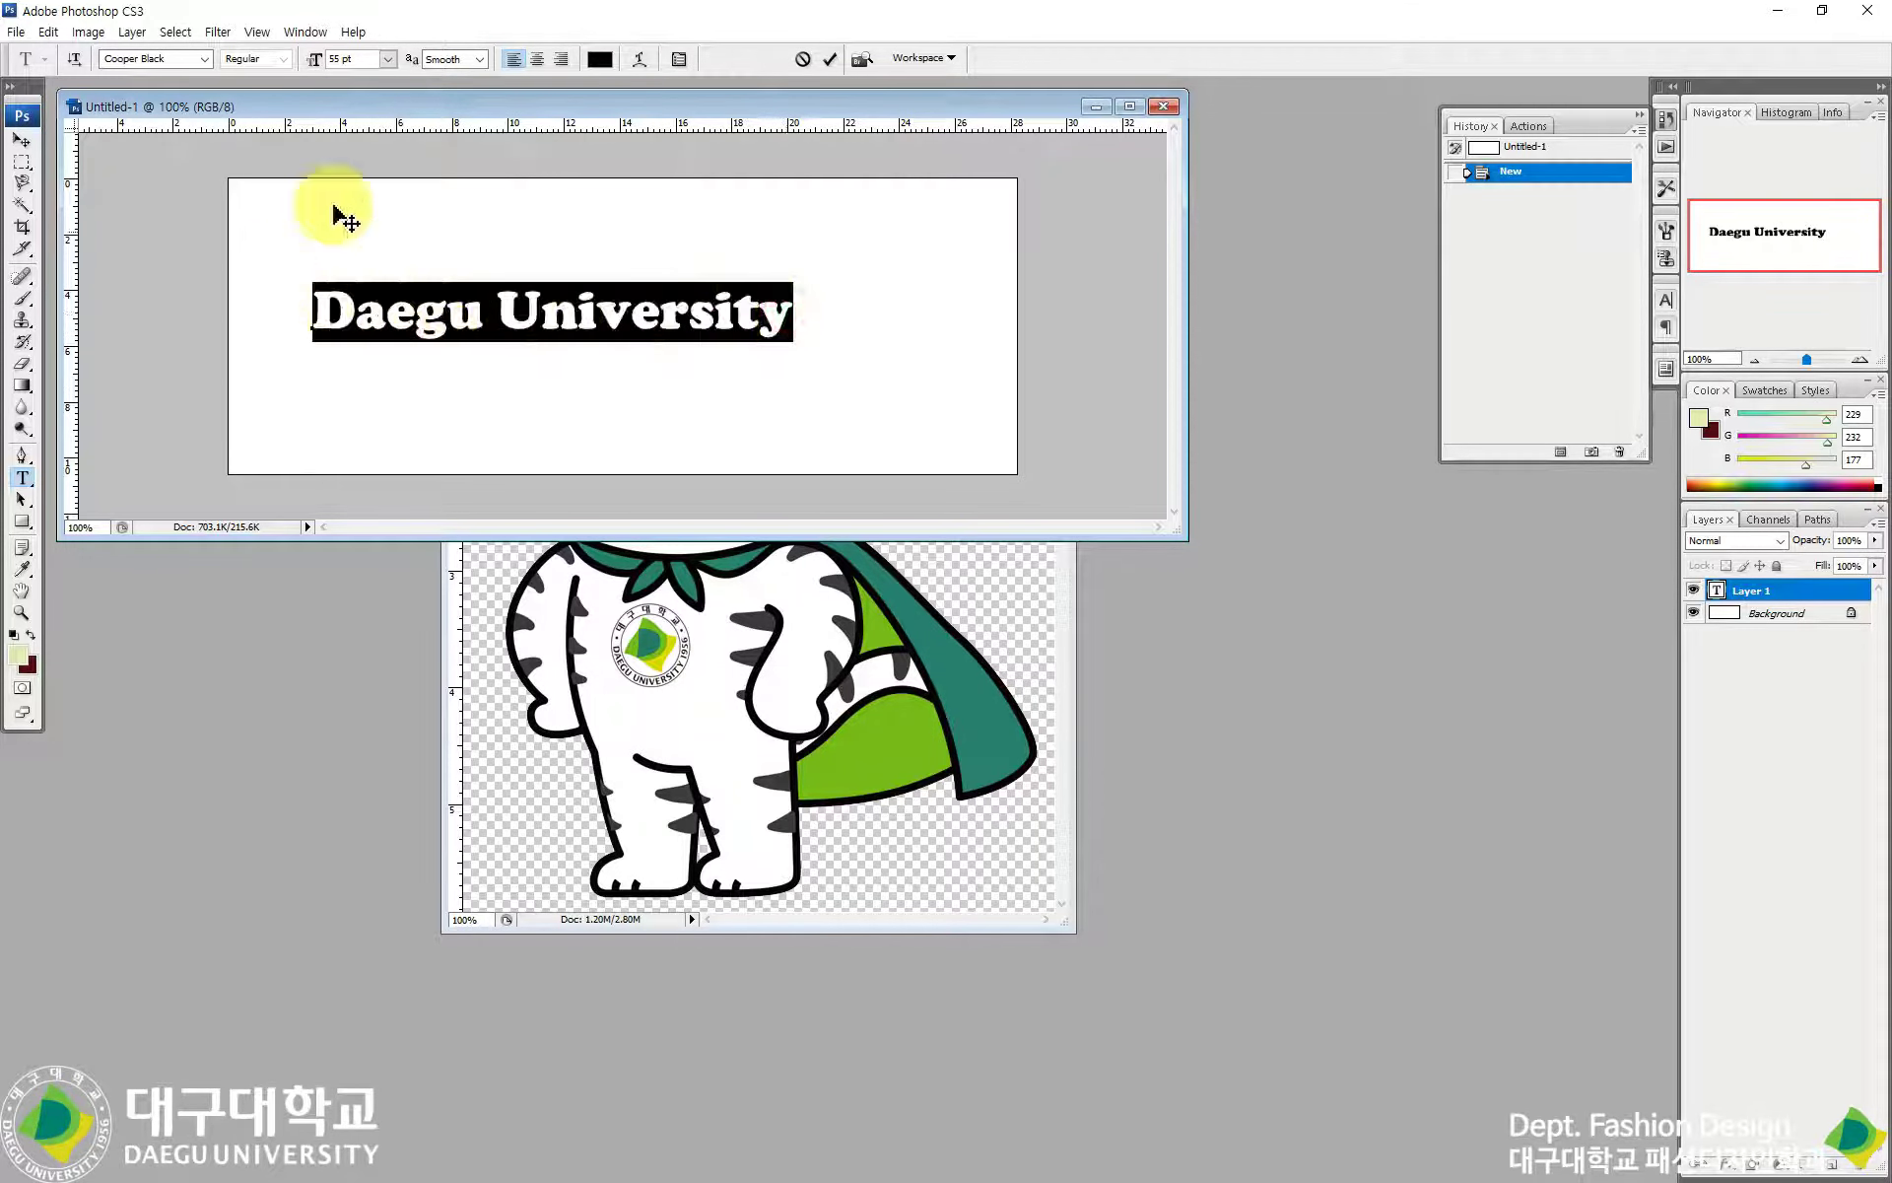
left_click(390, 59)
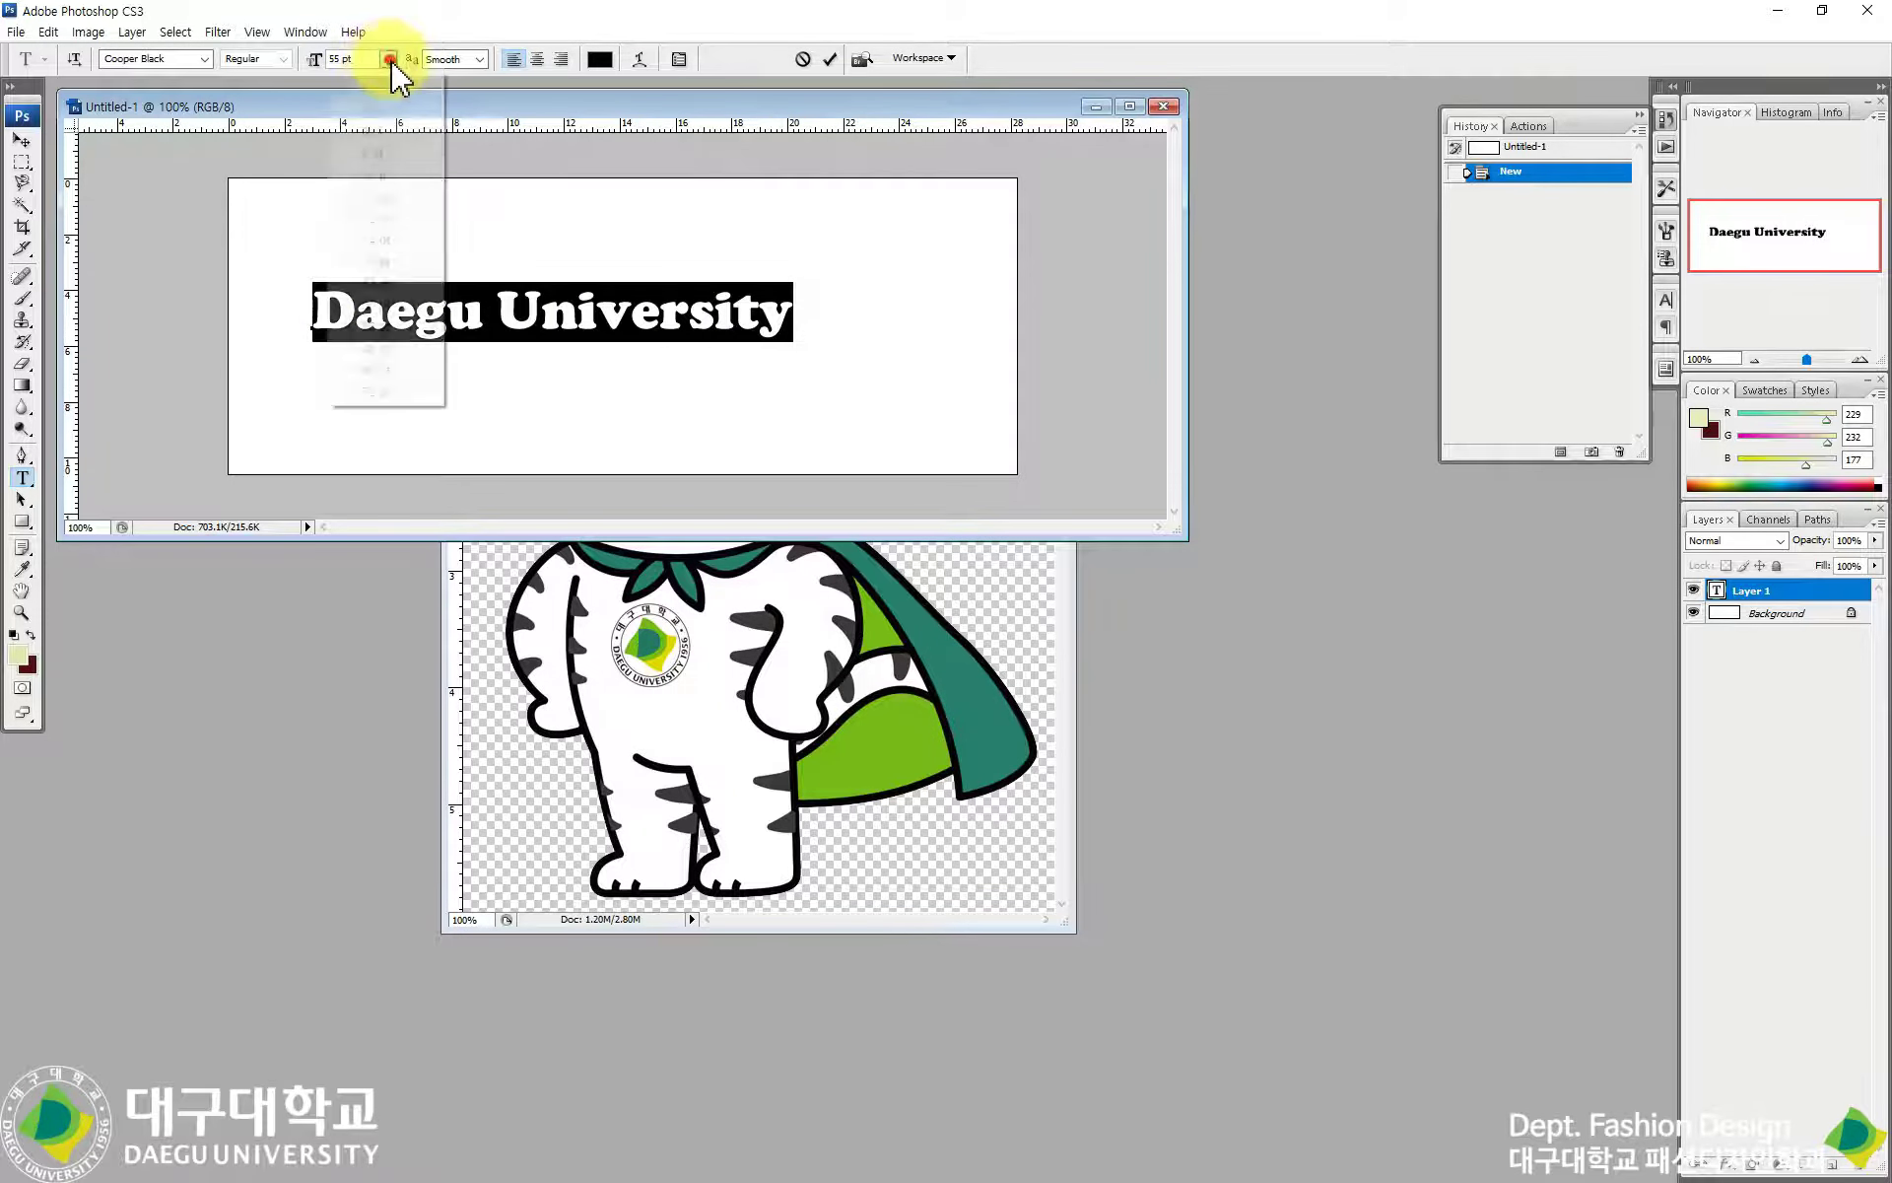
left_click(373, 371)
left_click_drag(638, 373, 641, 409)
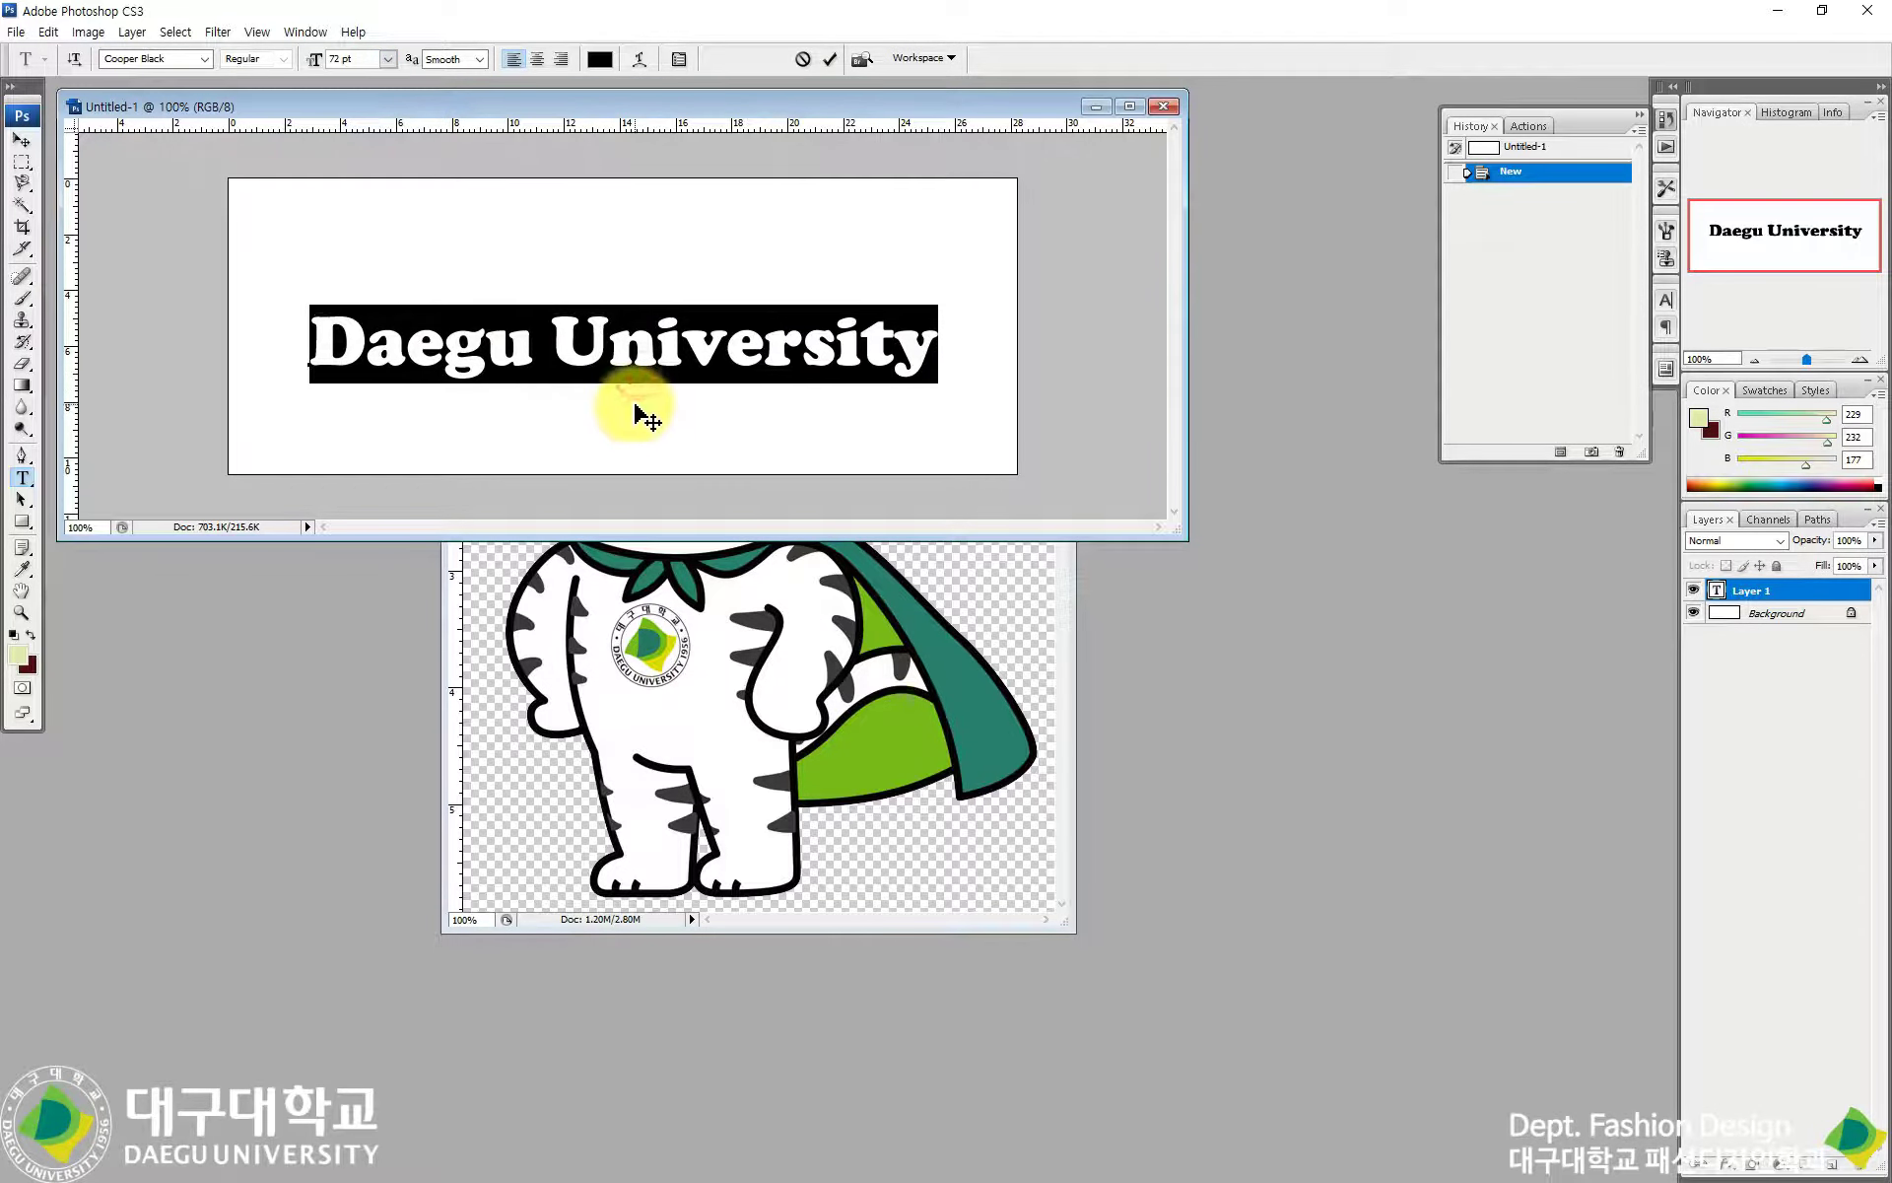
left_click(600, 60)
left_click(1158, 303)
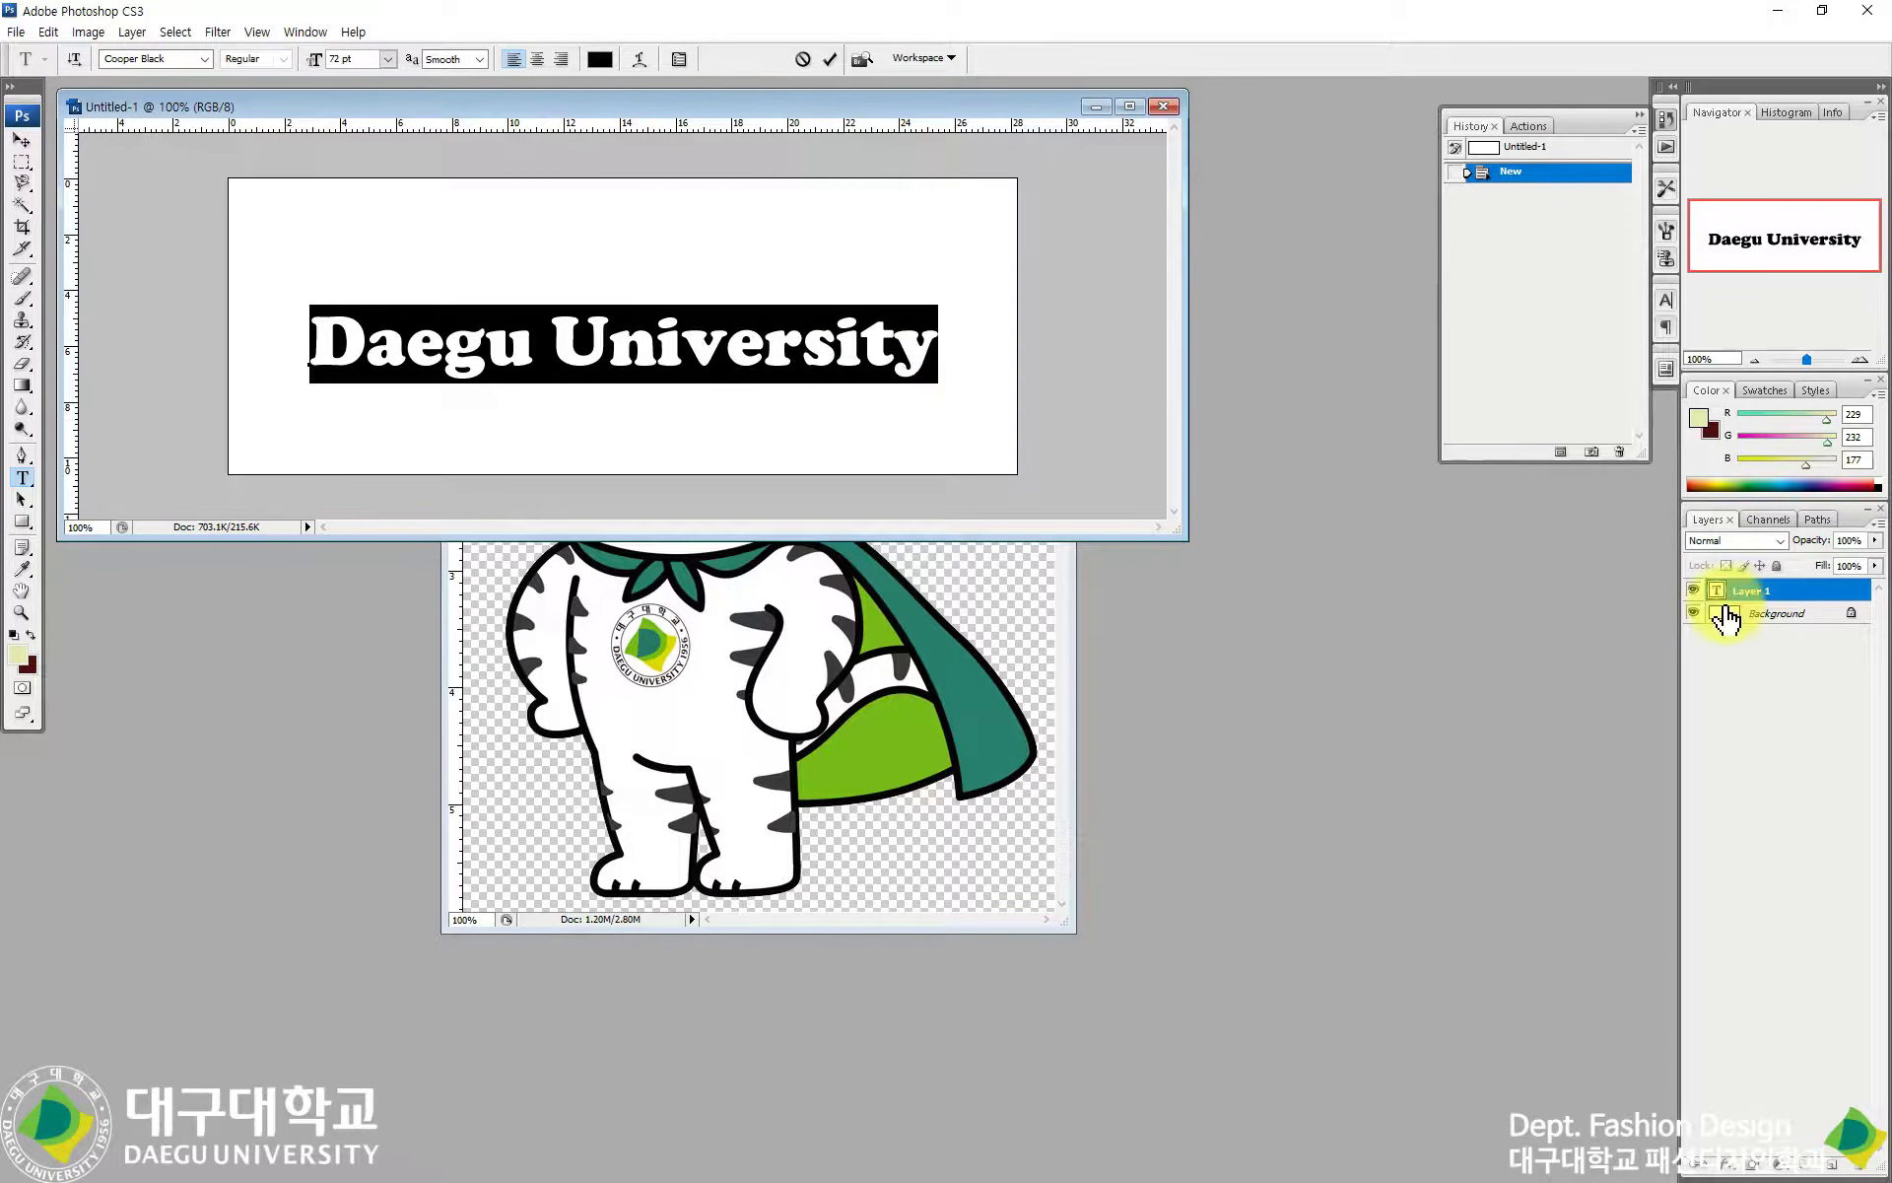
Step: Hide the white Background layer and crop the document to a narrow rectangle around the "Daegu University" text
left_click(1695, 613)
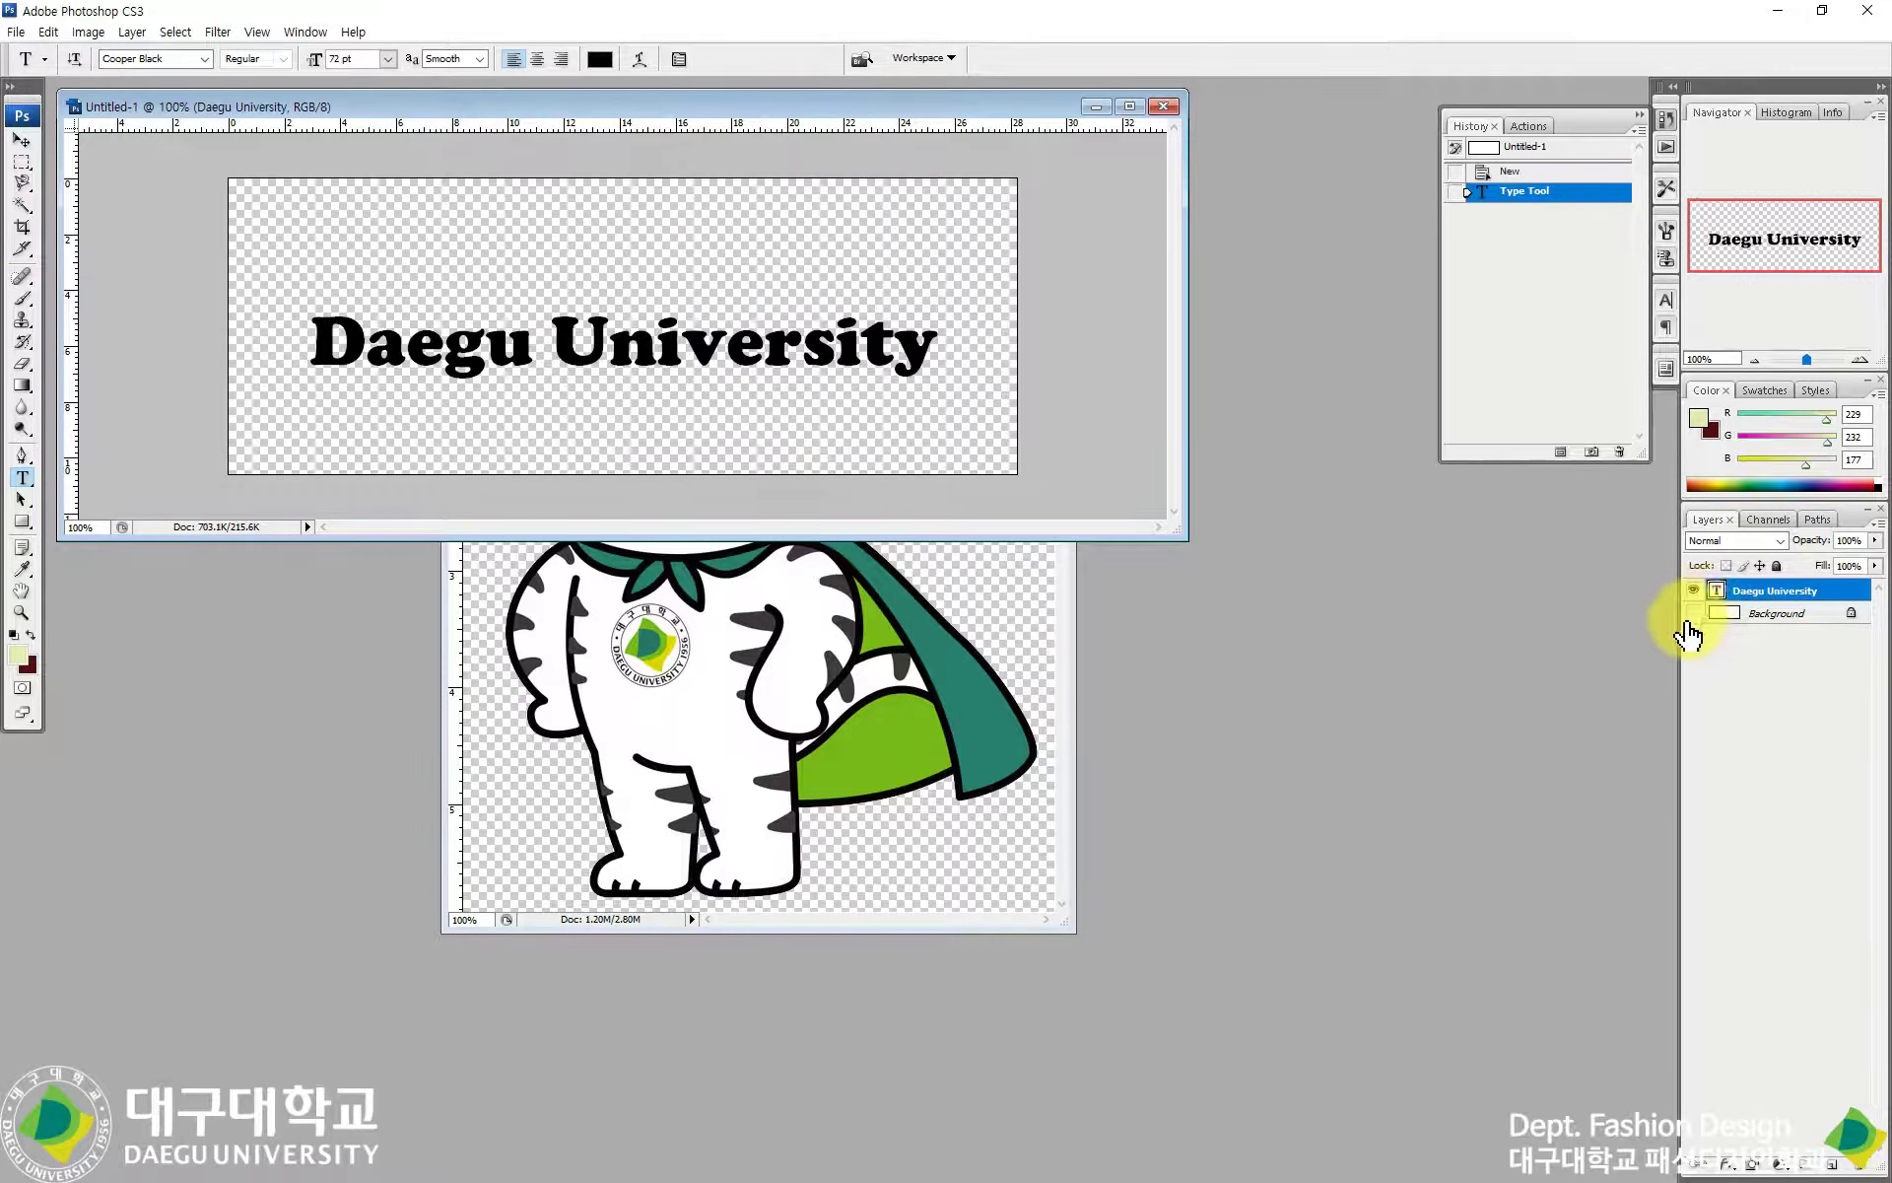
left_click(23, 163)
left_click_drag(480, 407, 959, 400)
left_click(87, 31)
left_click(123, 242)
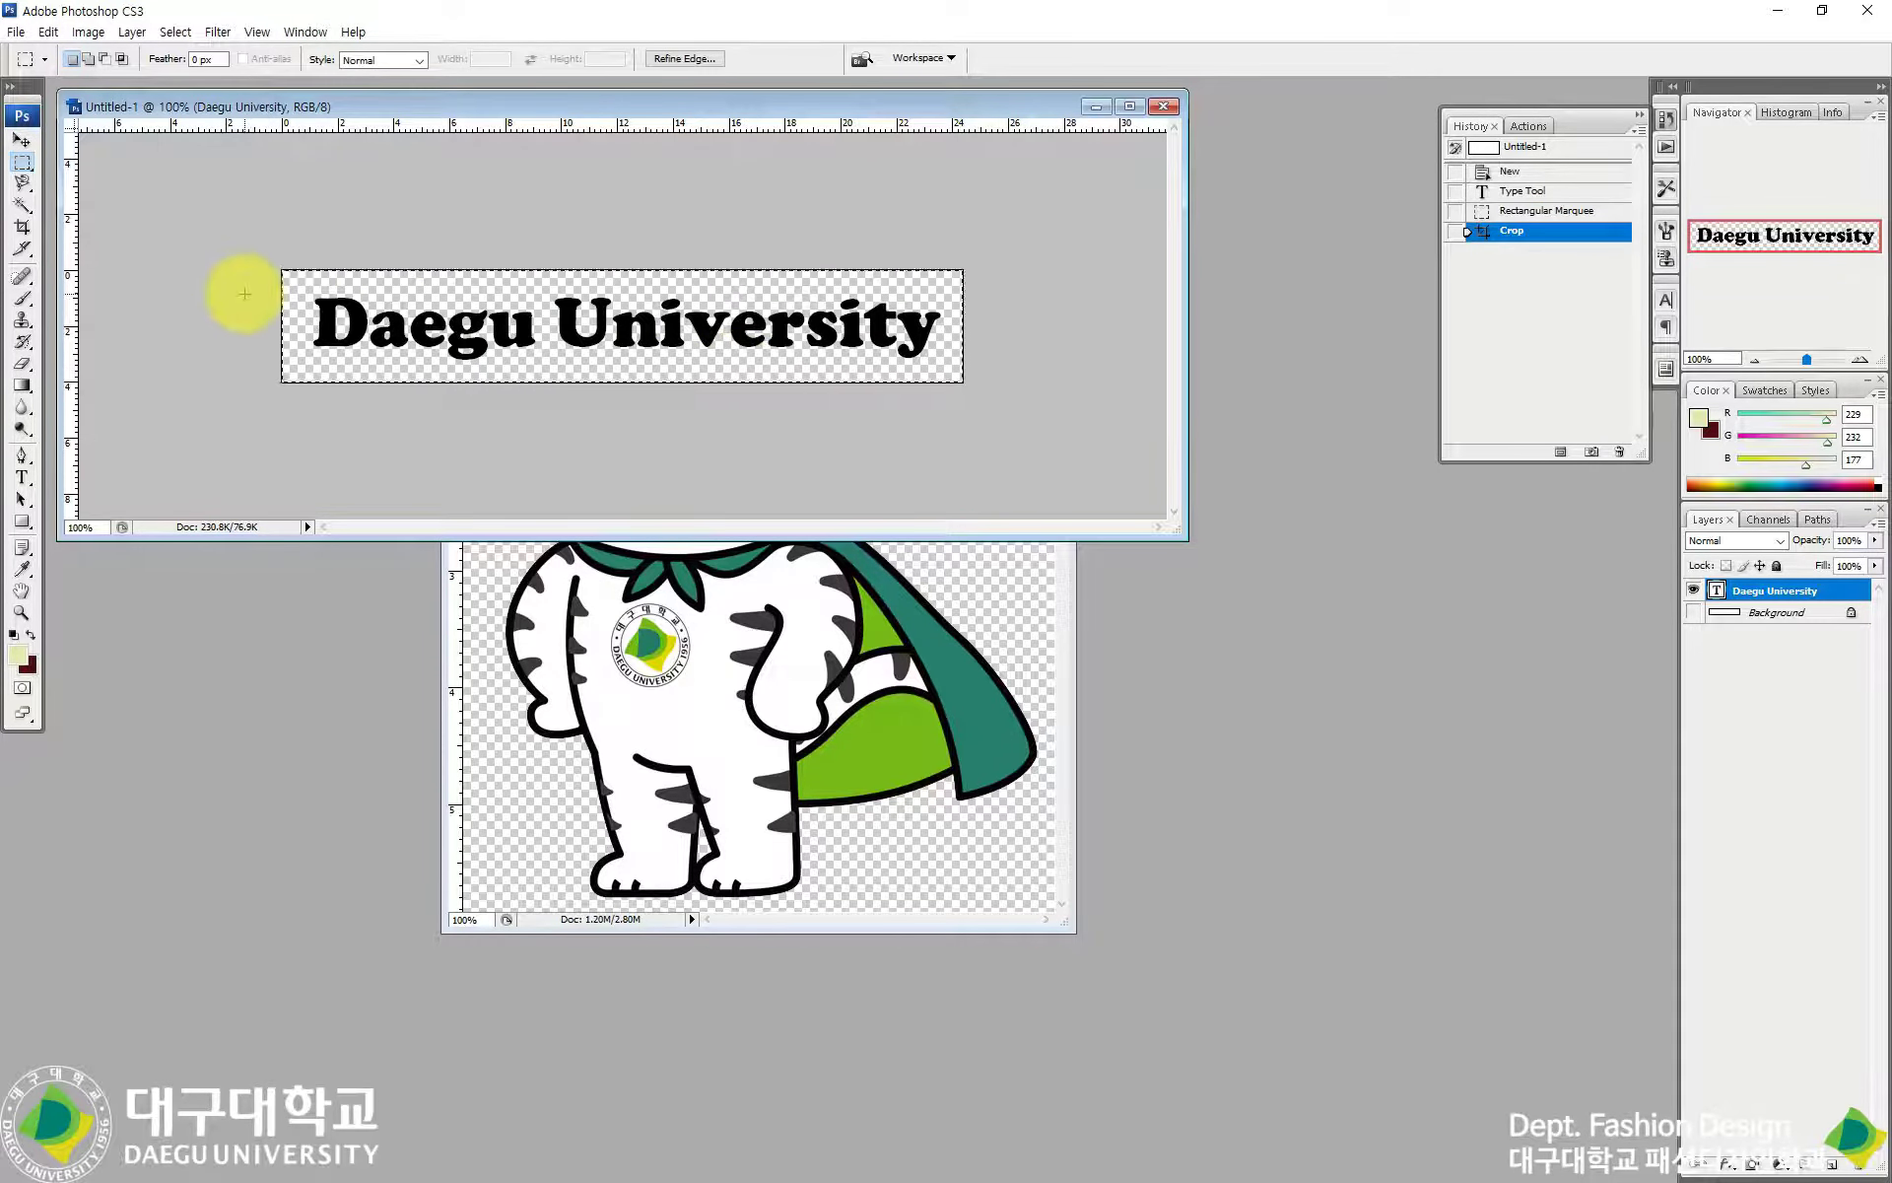
Step: Save the cropped text logo in PNG format as textlogo.png in the same folder as pnglogo.png
left_click(20, 32)
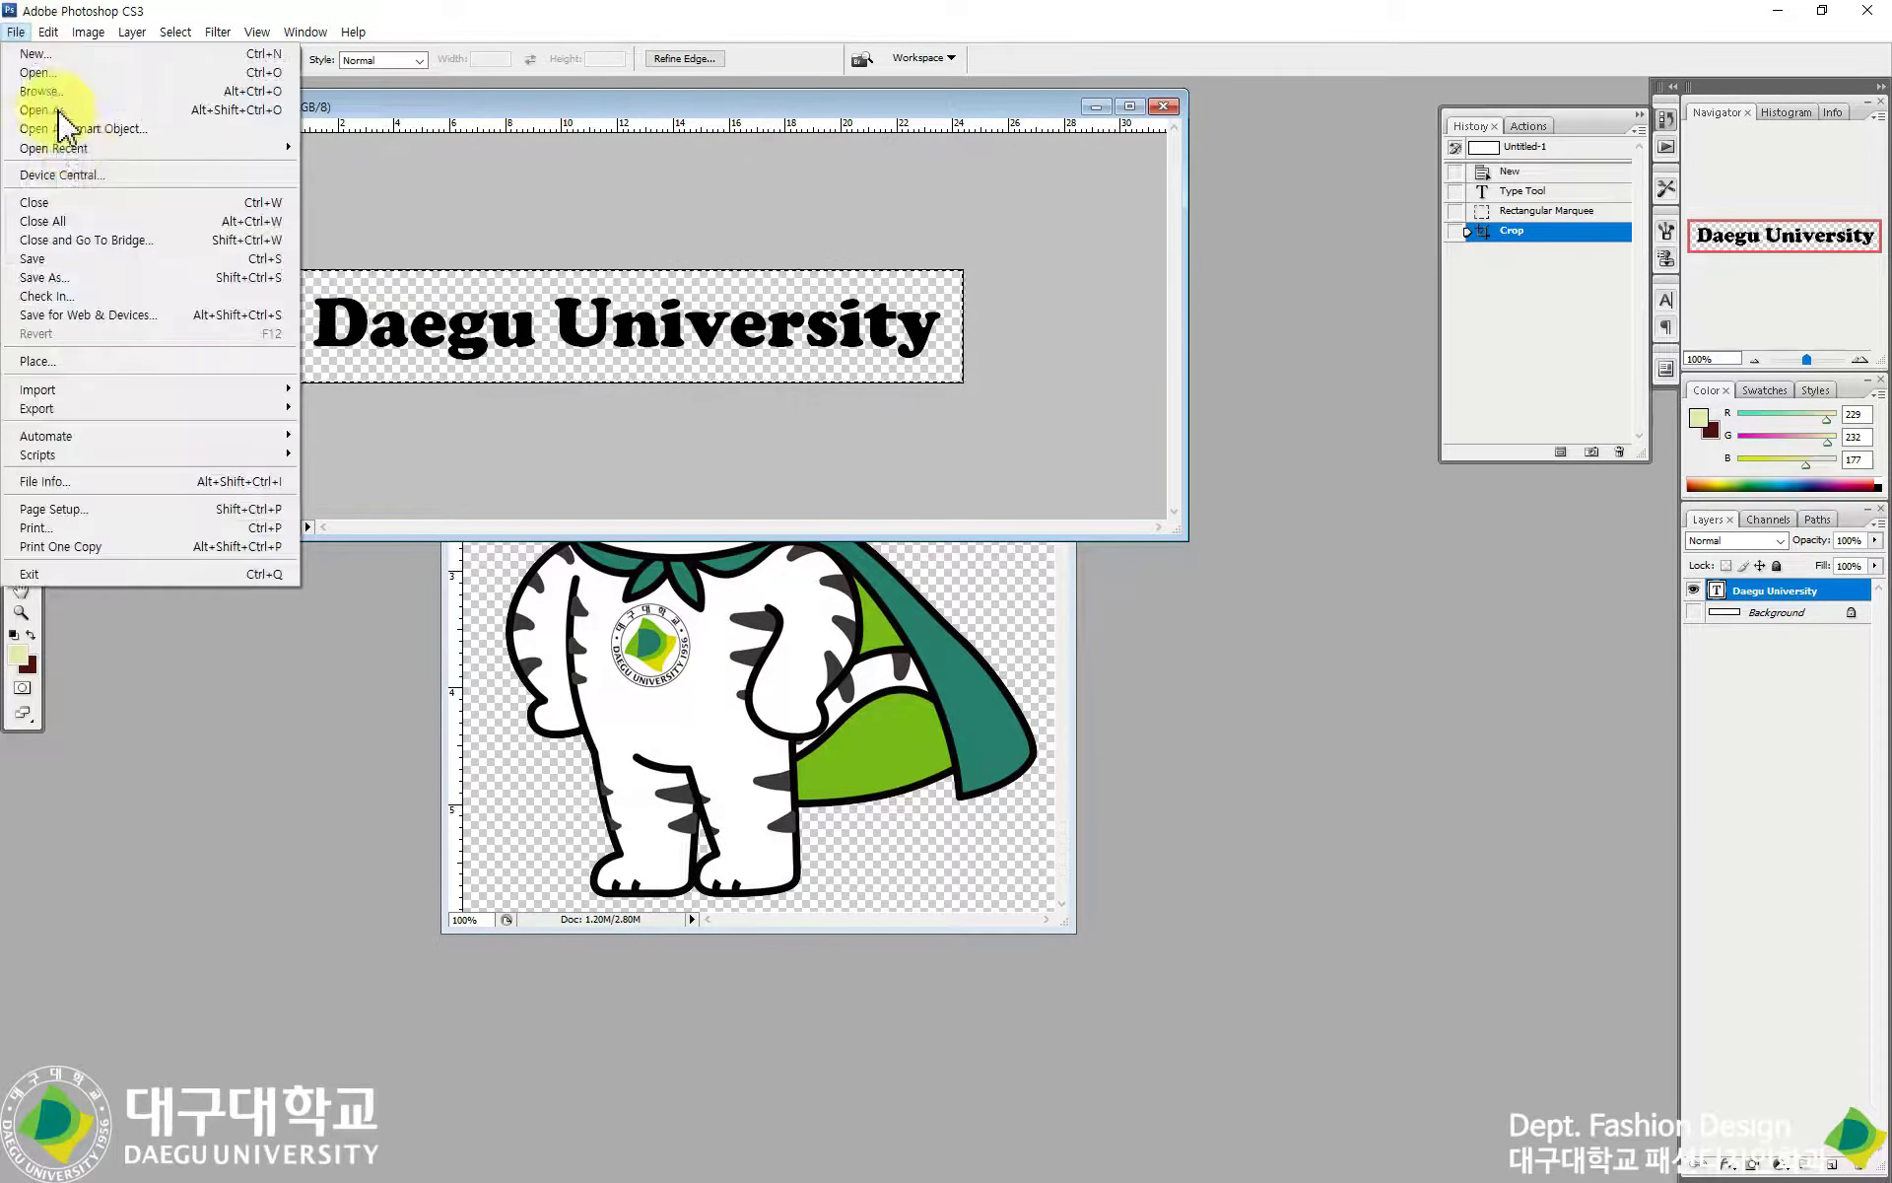
left_click(89, 279)
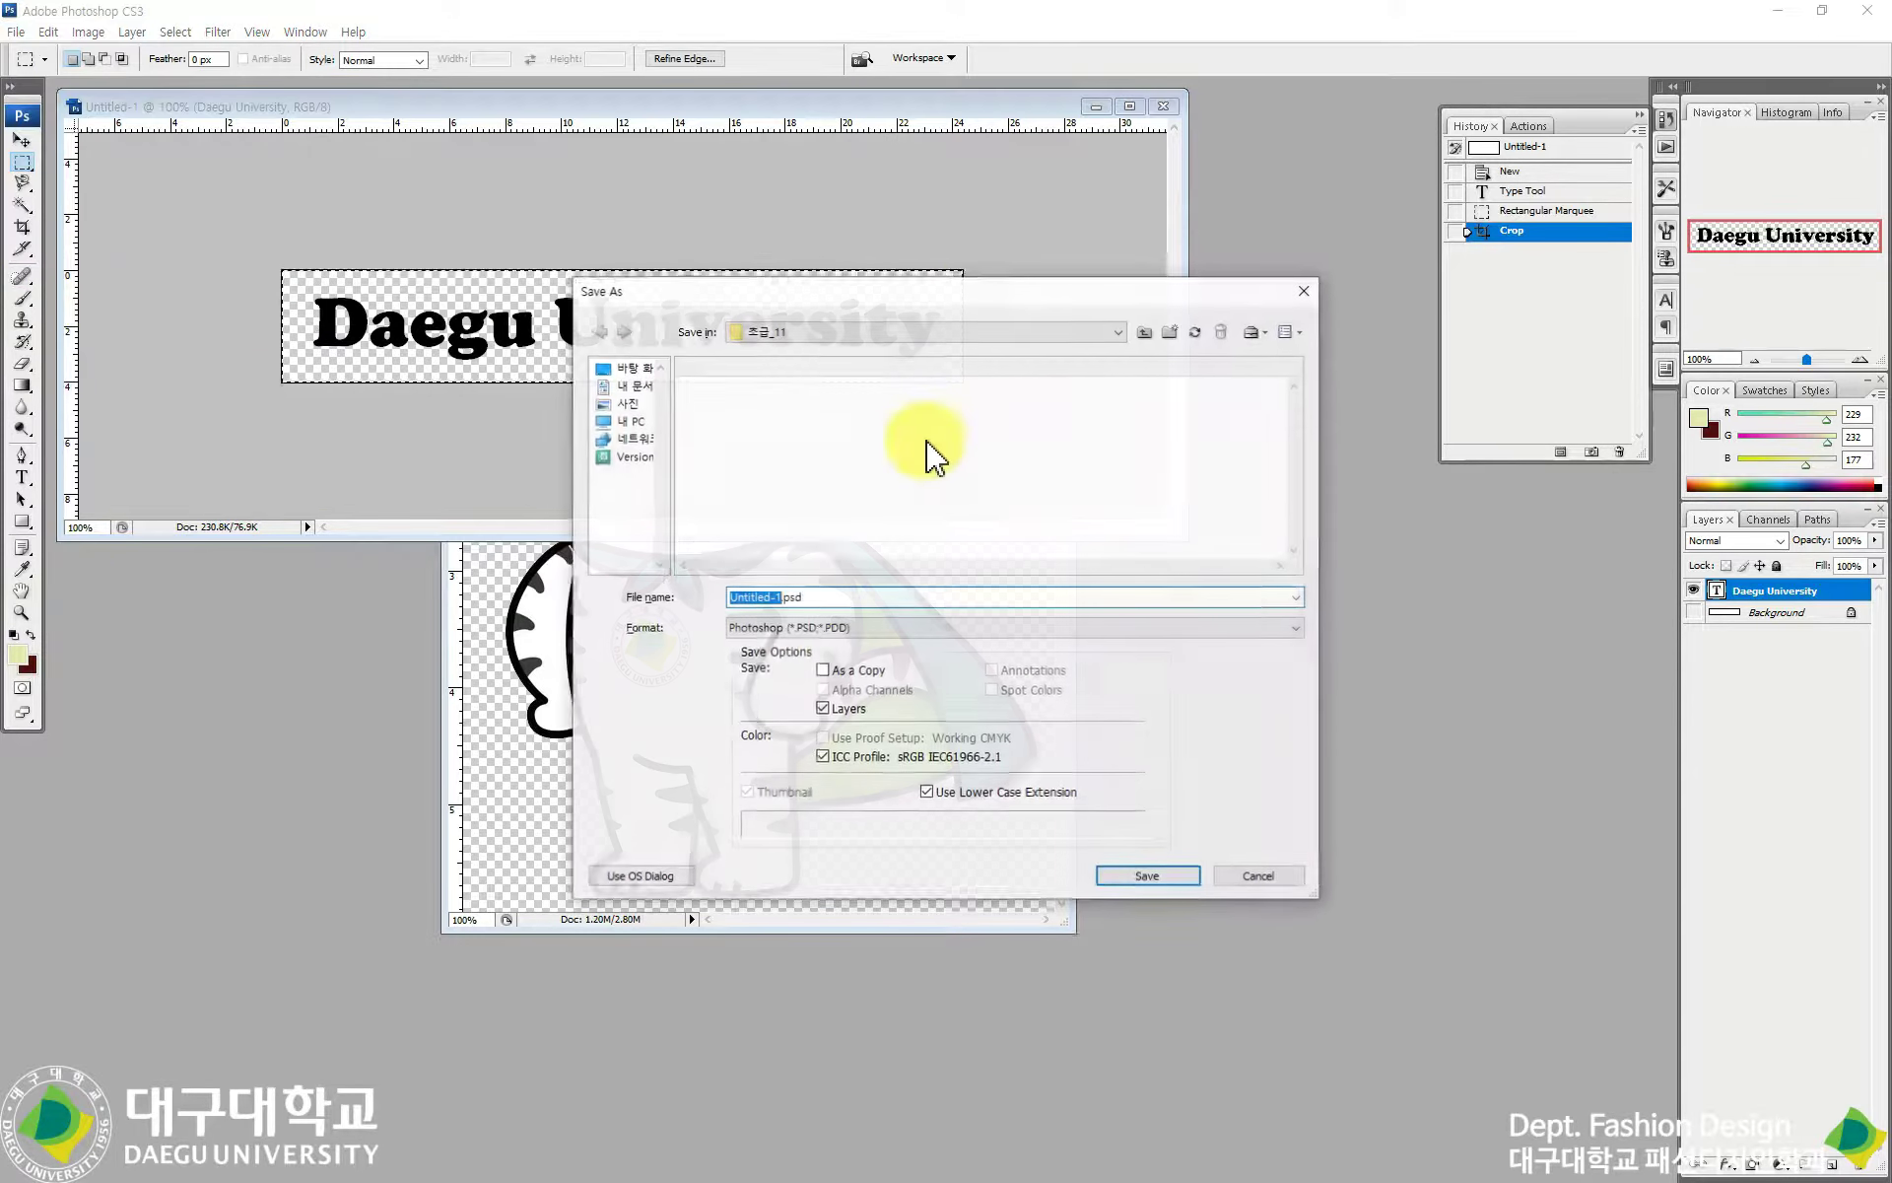
left_click(801, 630)
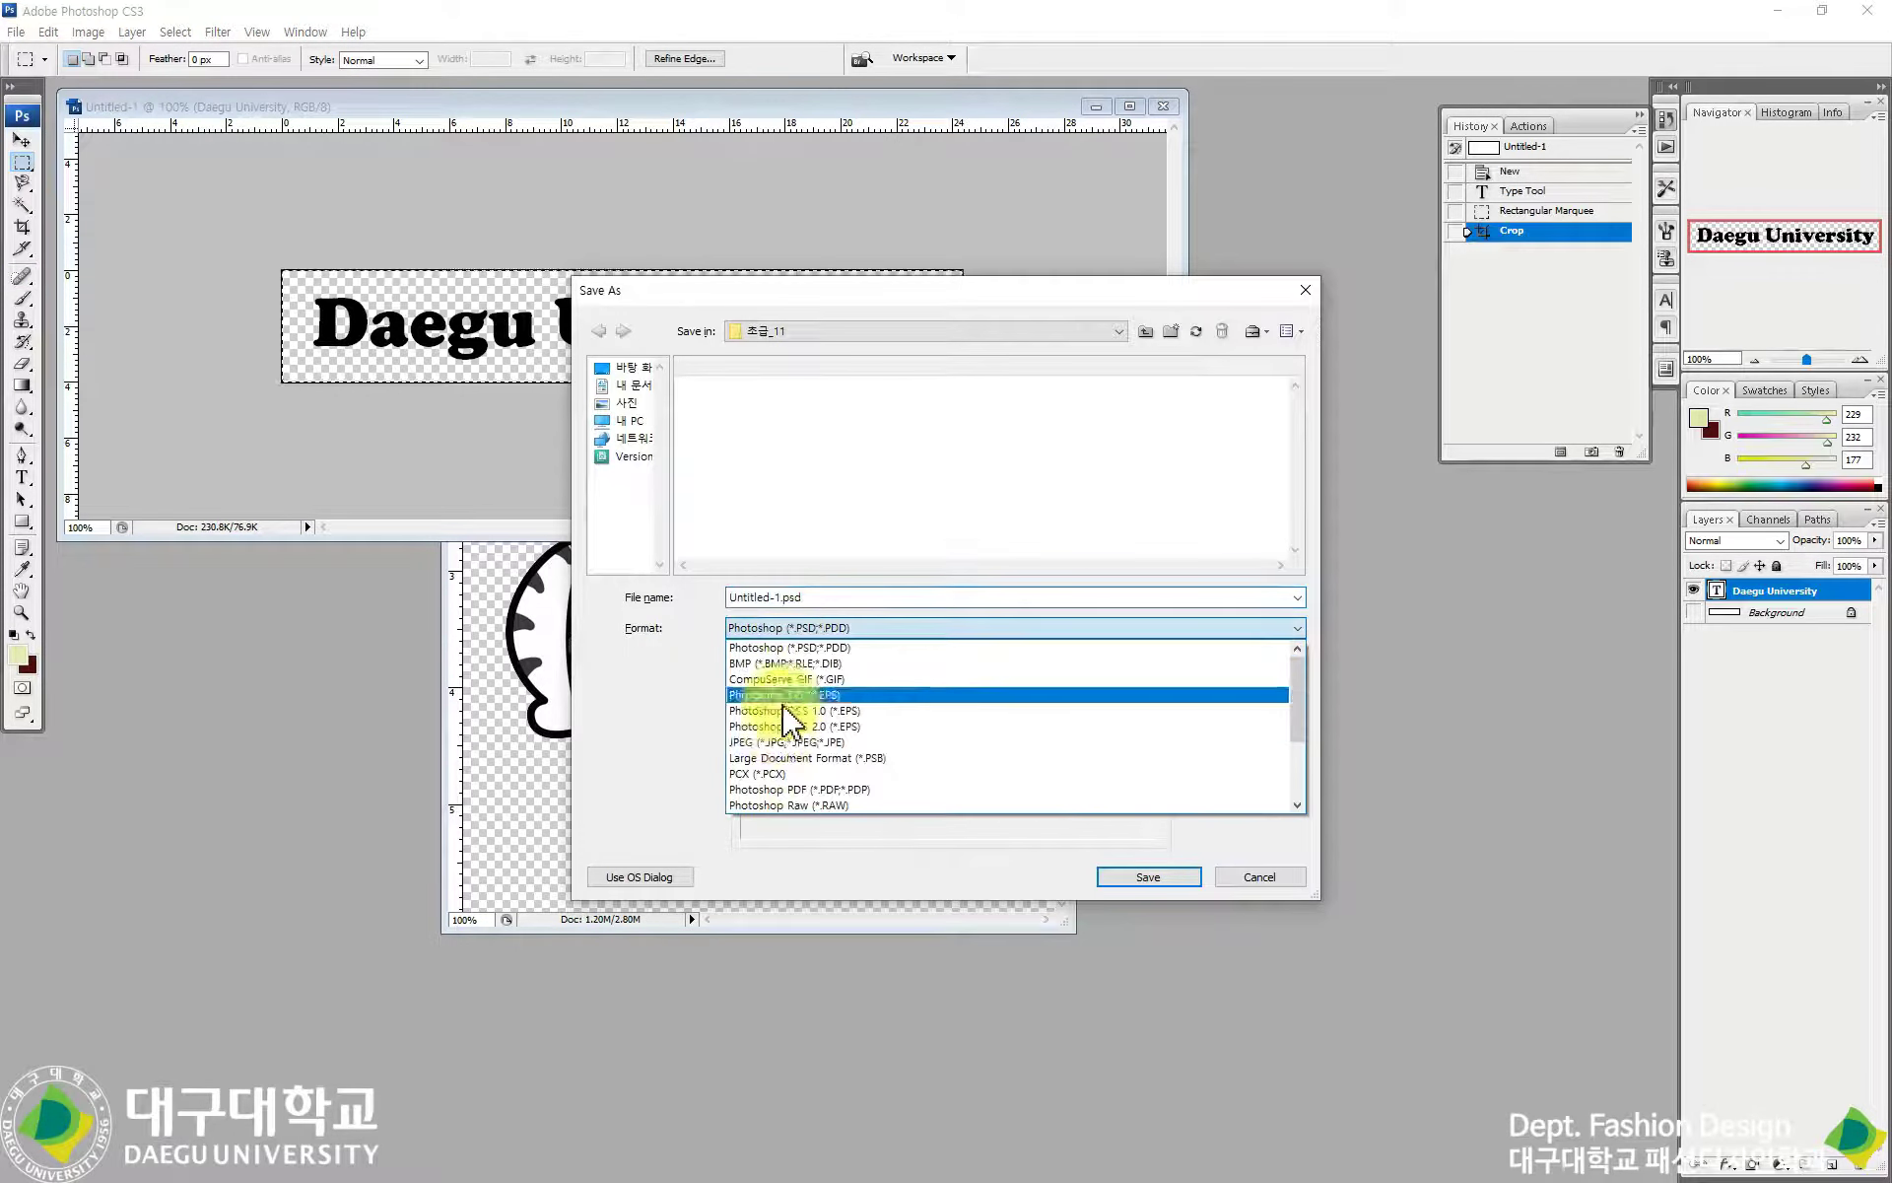
scroll(769, 779, "down", 2)
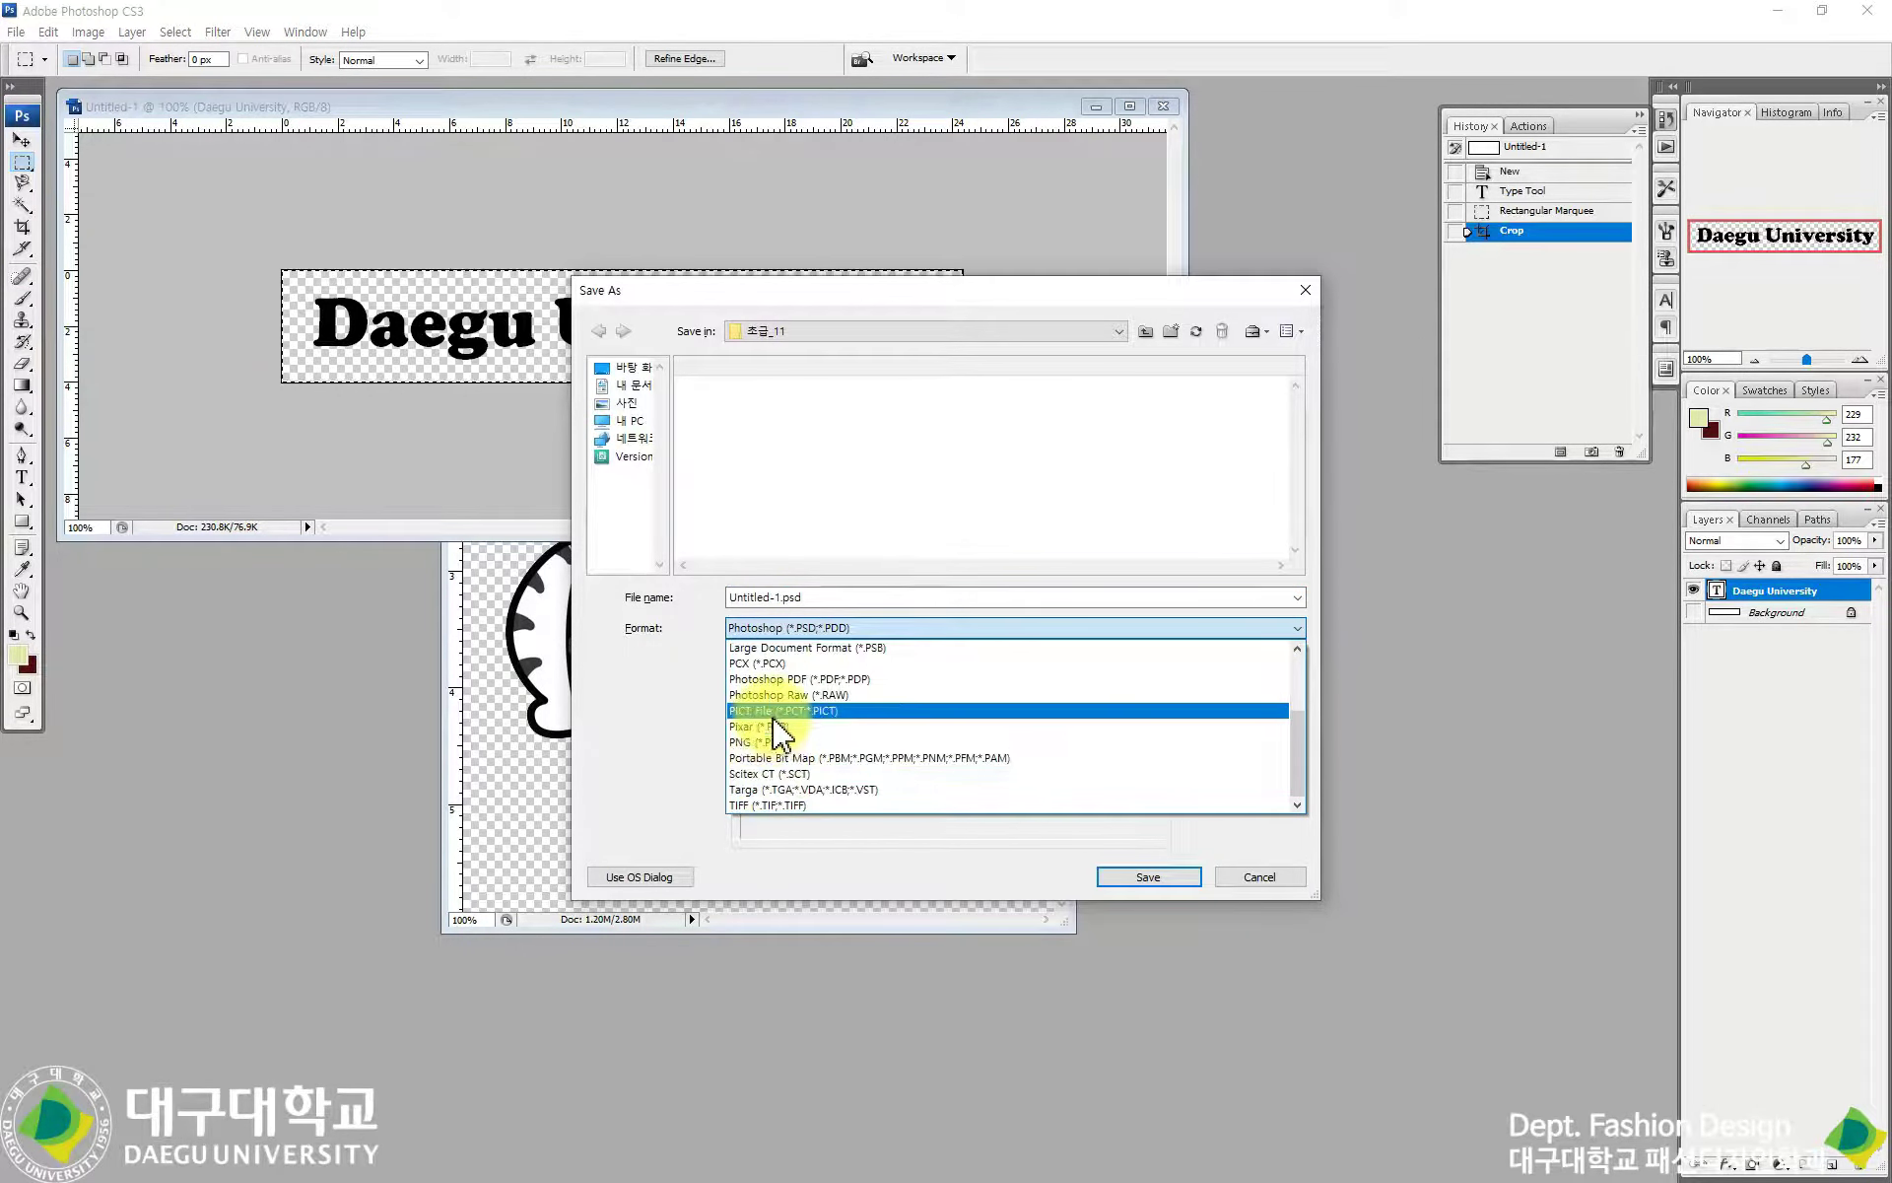
left_click(761, 741)
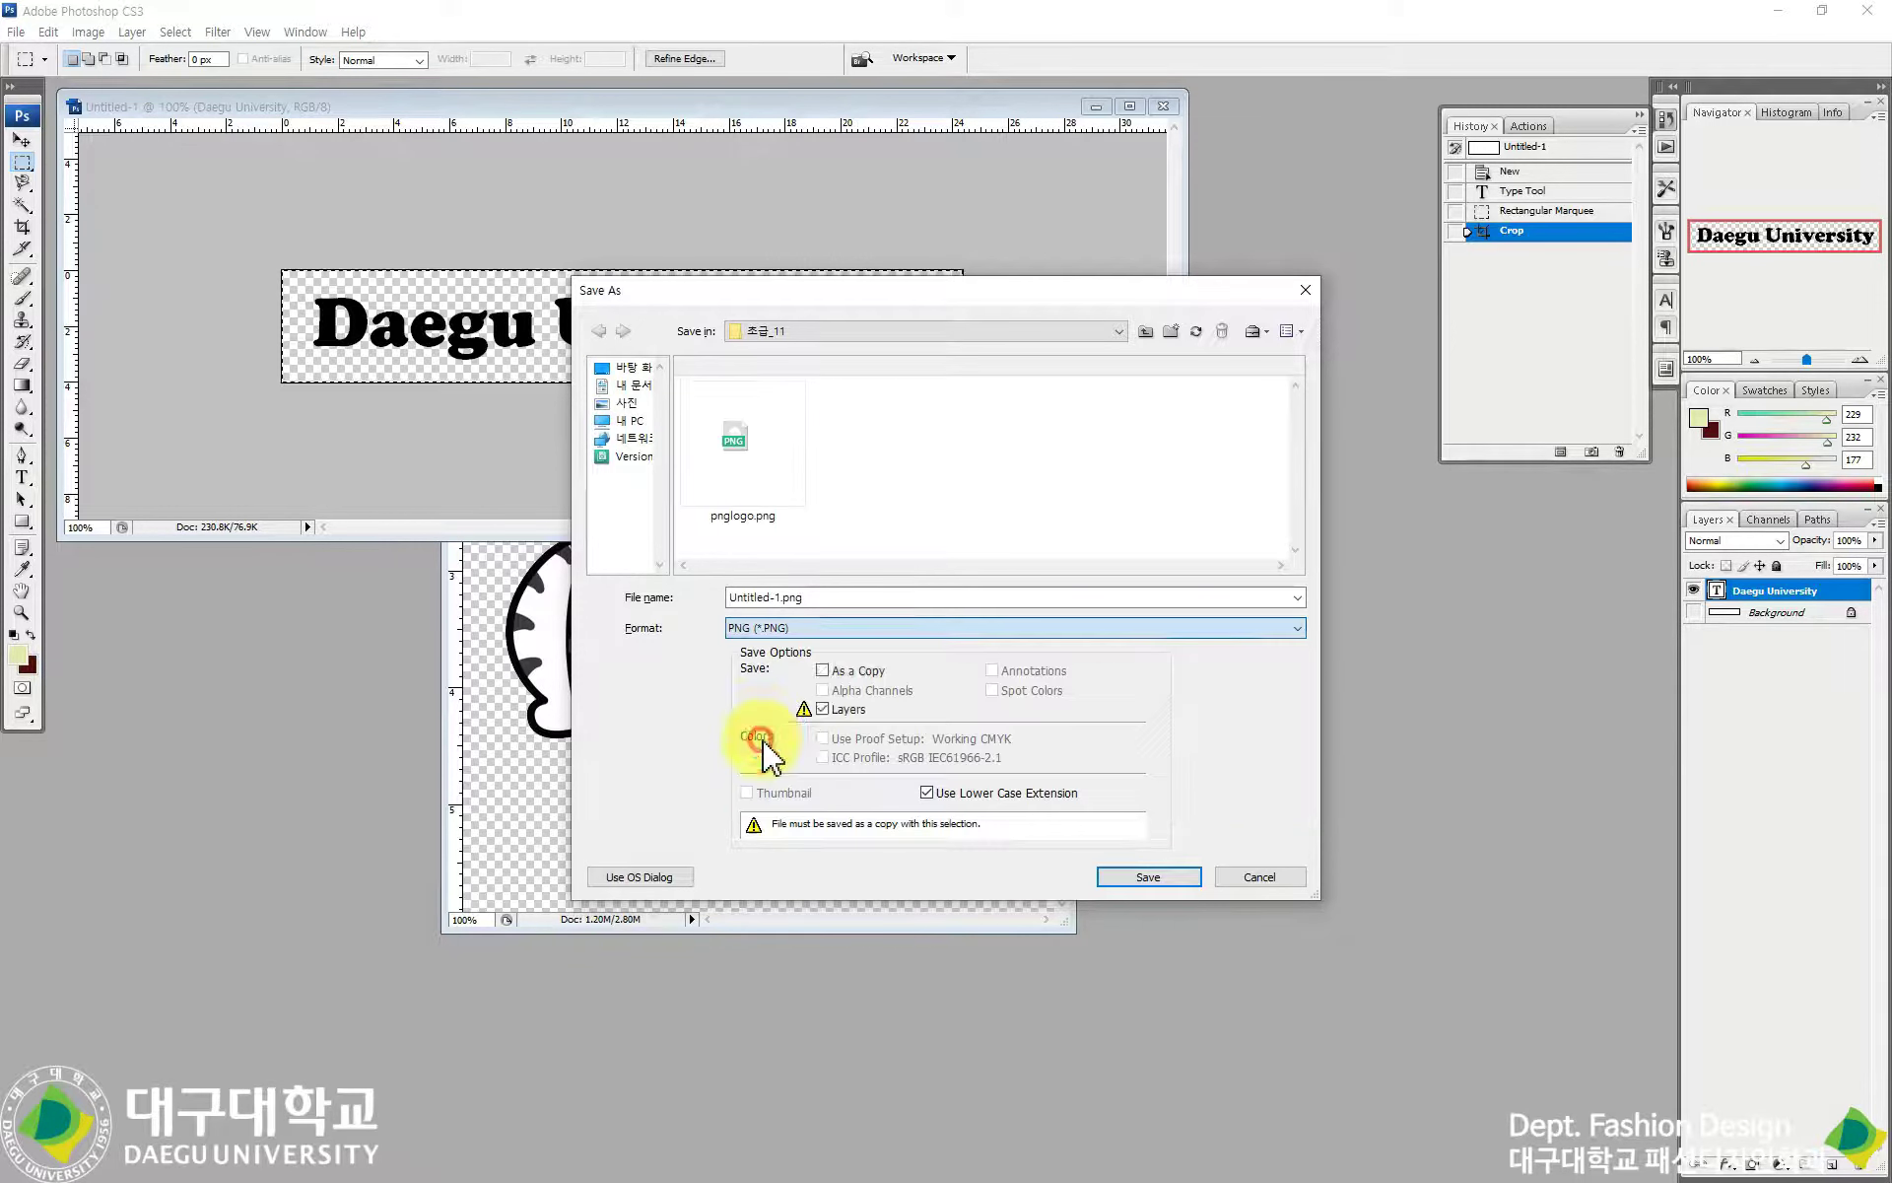
double_click(779, 596)
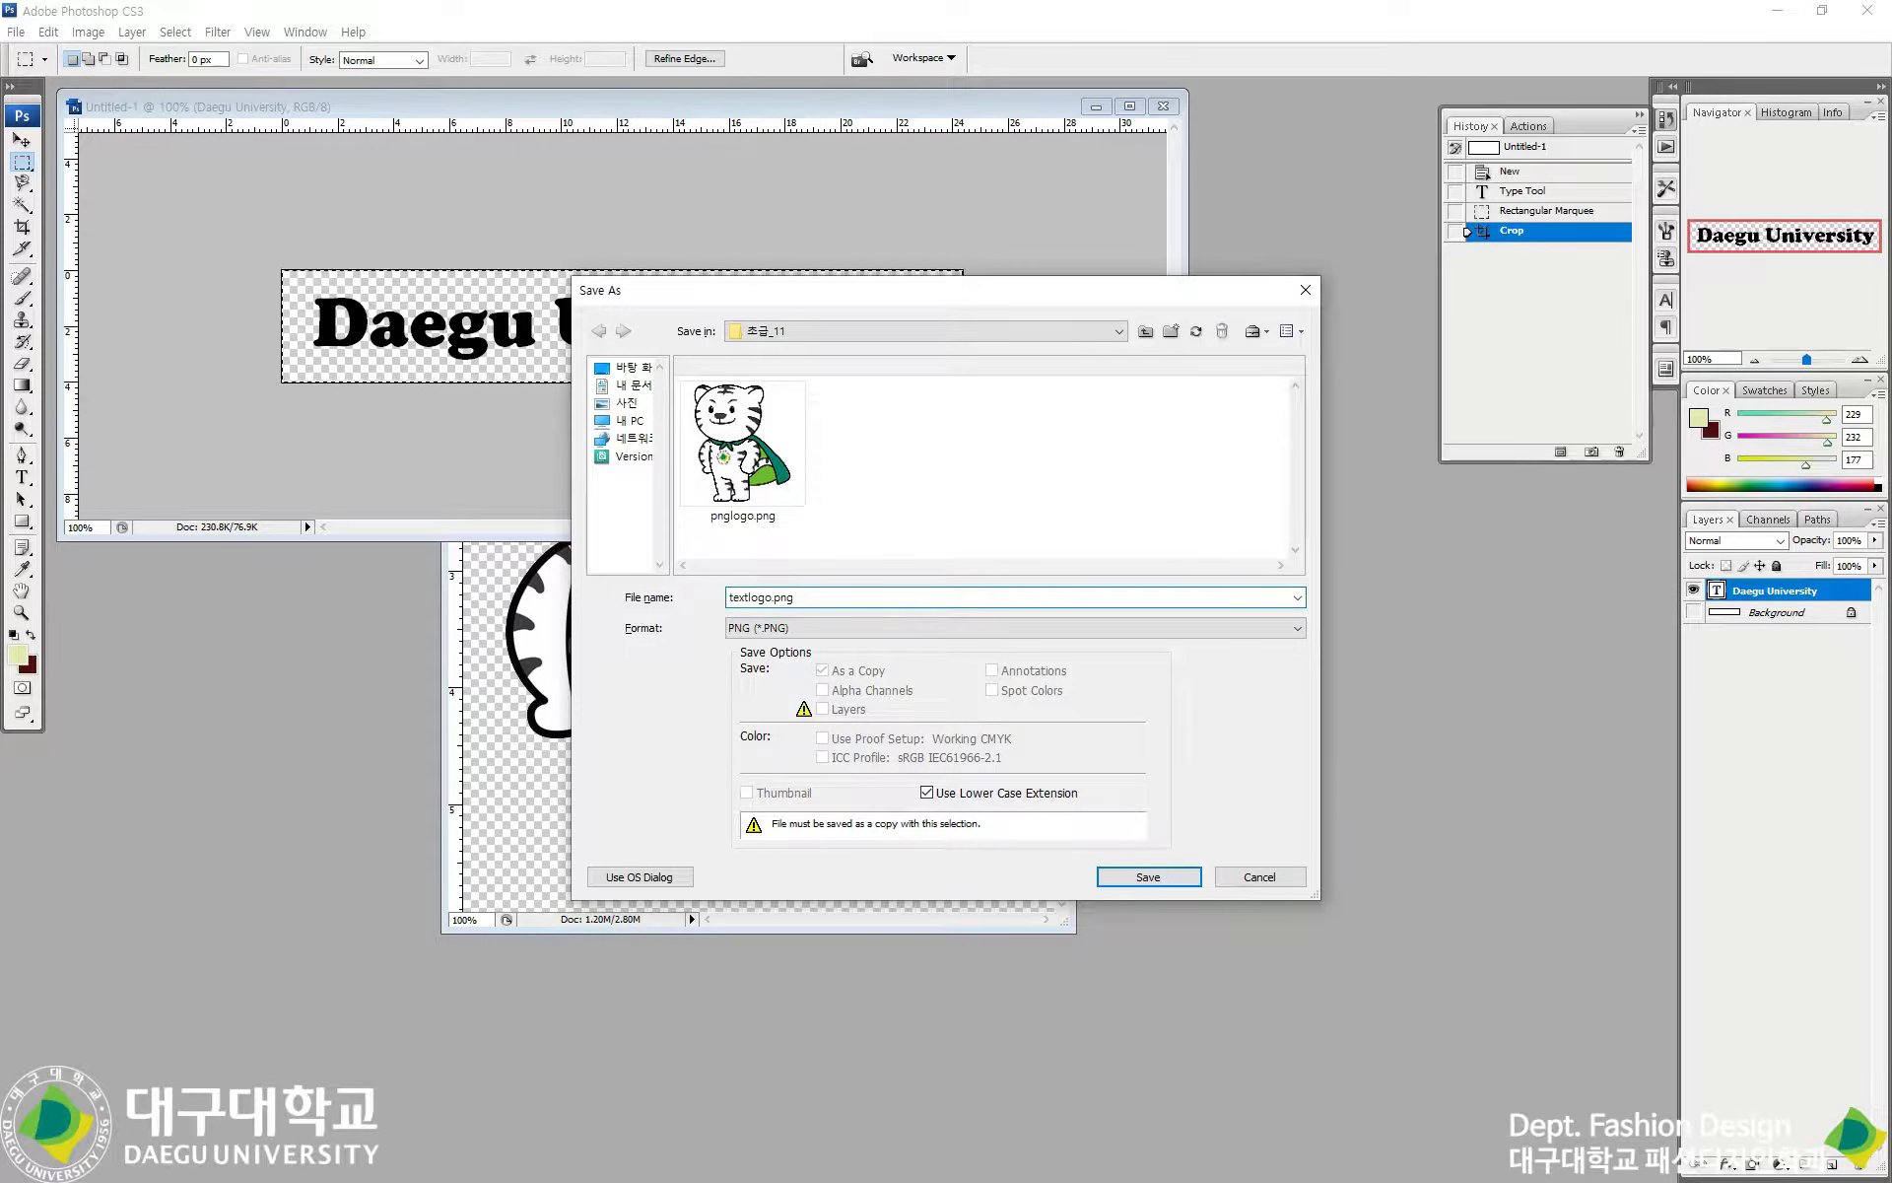
key("Return")
key("Return")
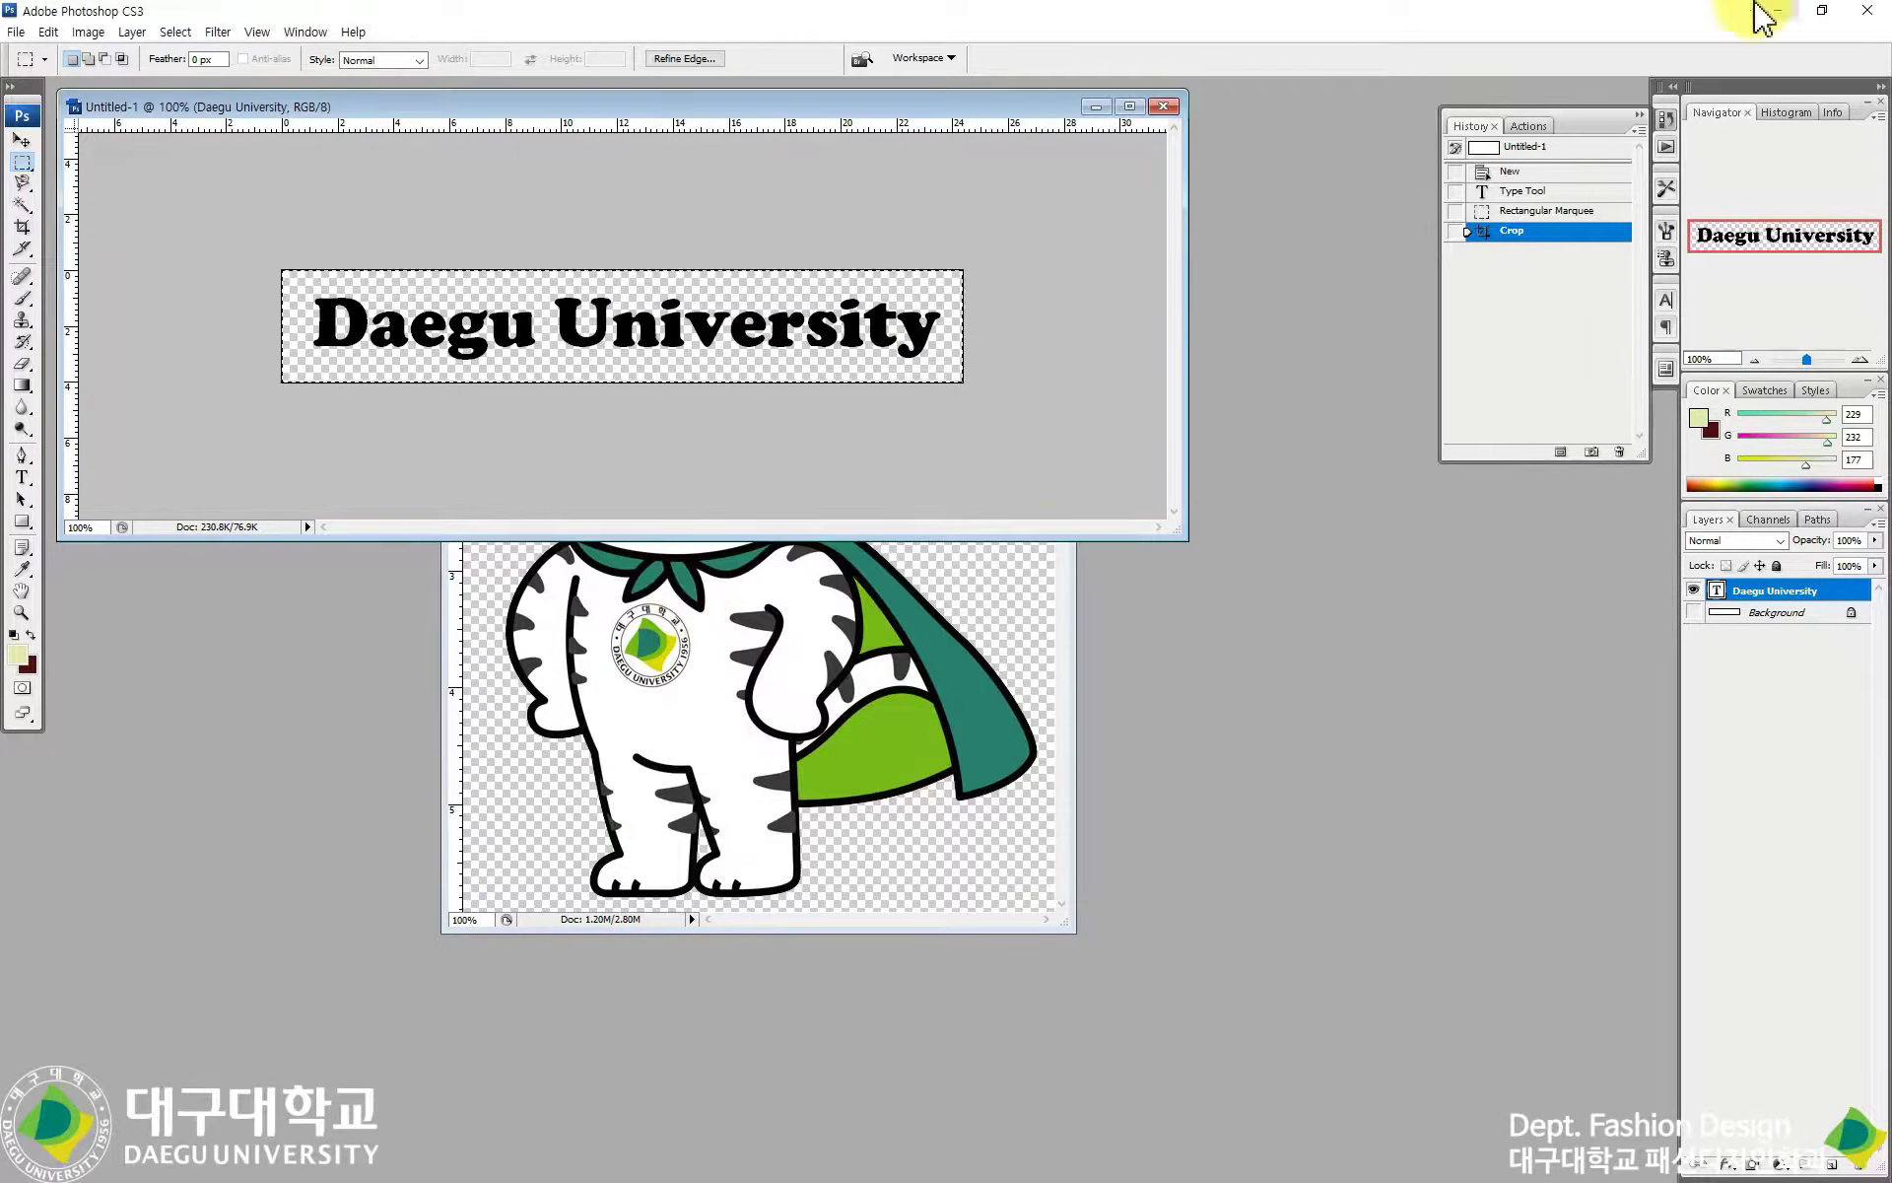
Step: Switch to CLO and add textlogo as a 243.7 × 40.2 mm graphic on the front pattern below the transparent mascot
left_click(1790, 12)
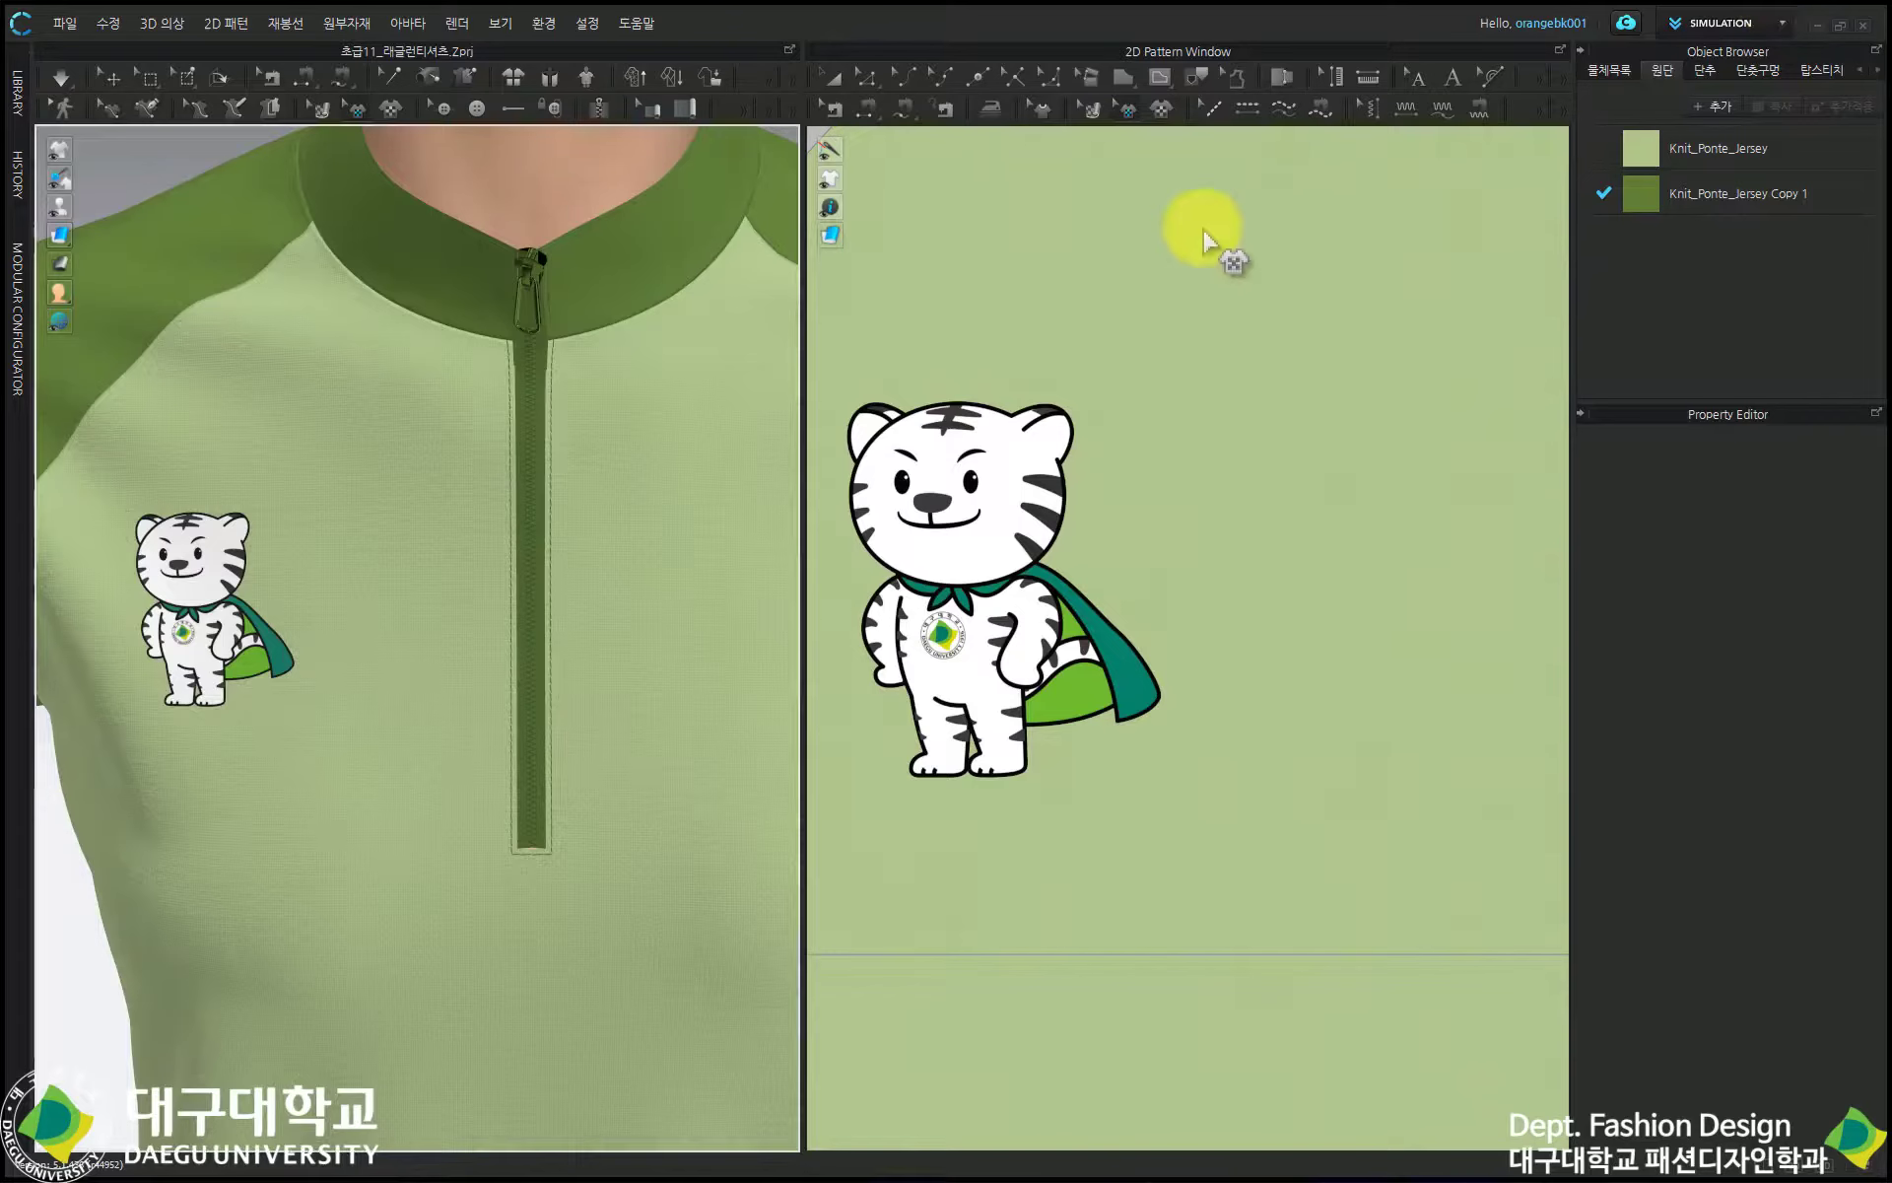
left_click(1166, 104)
double_click(424, 179)
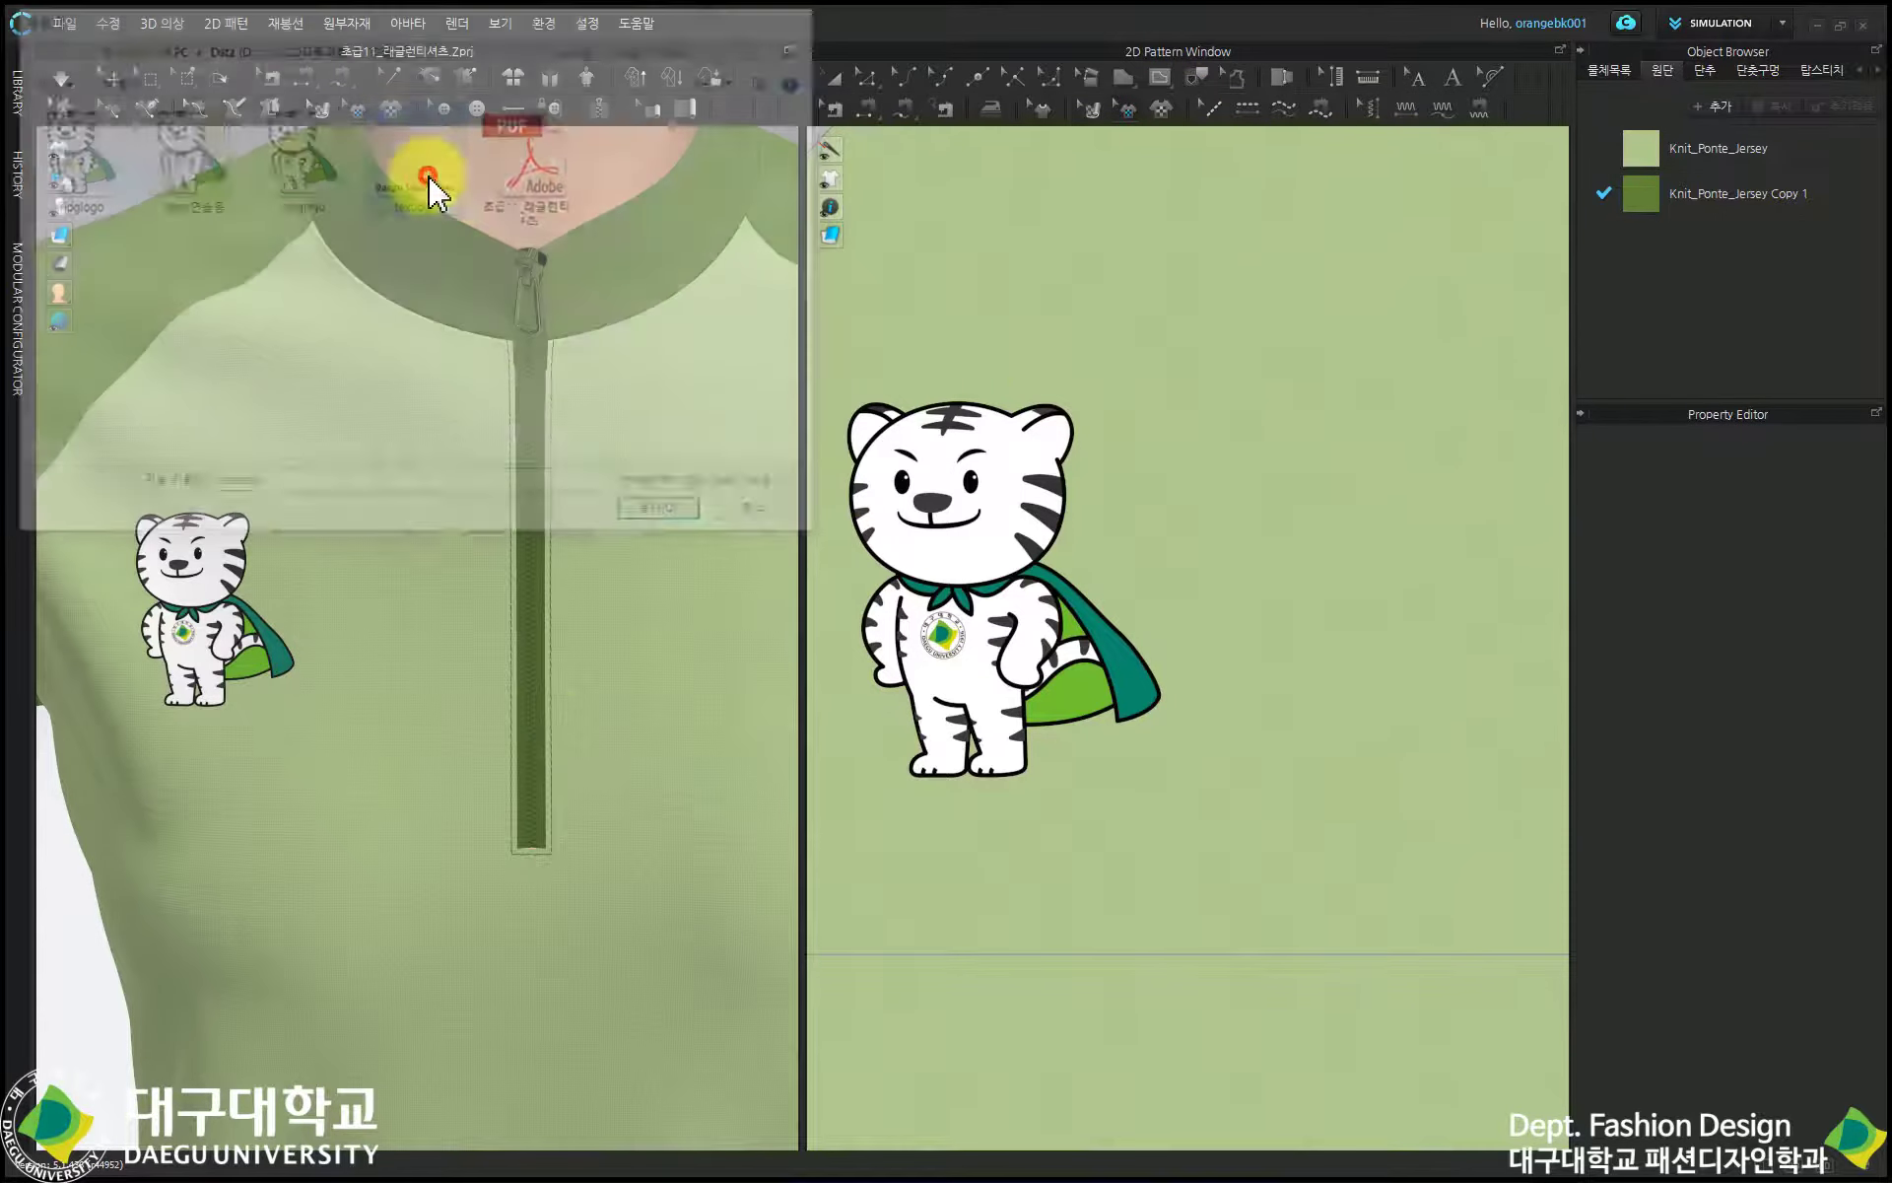
scroll(1215, 641, "down", 5)
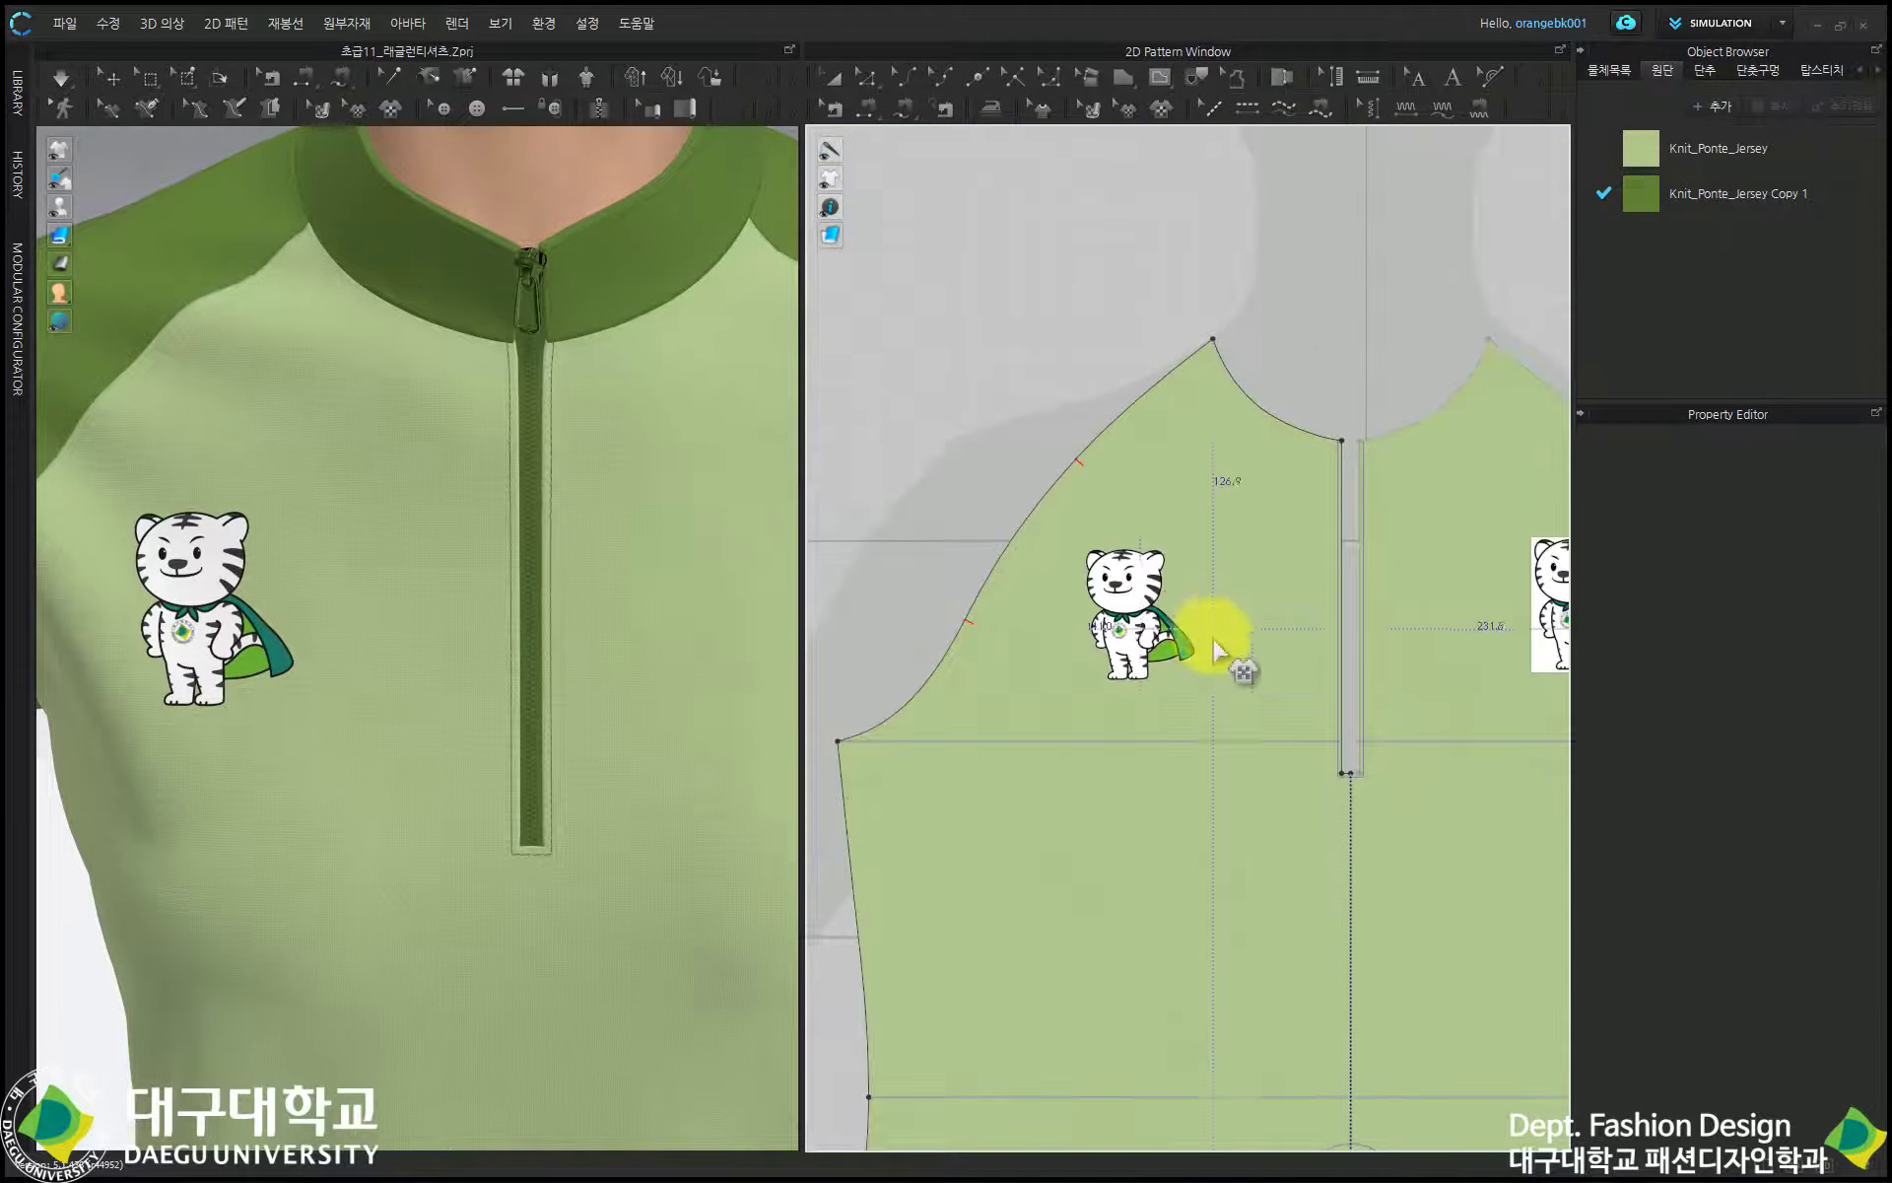
left_click(1035, 789)
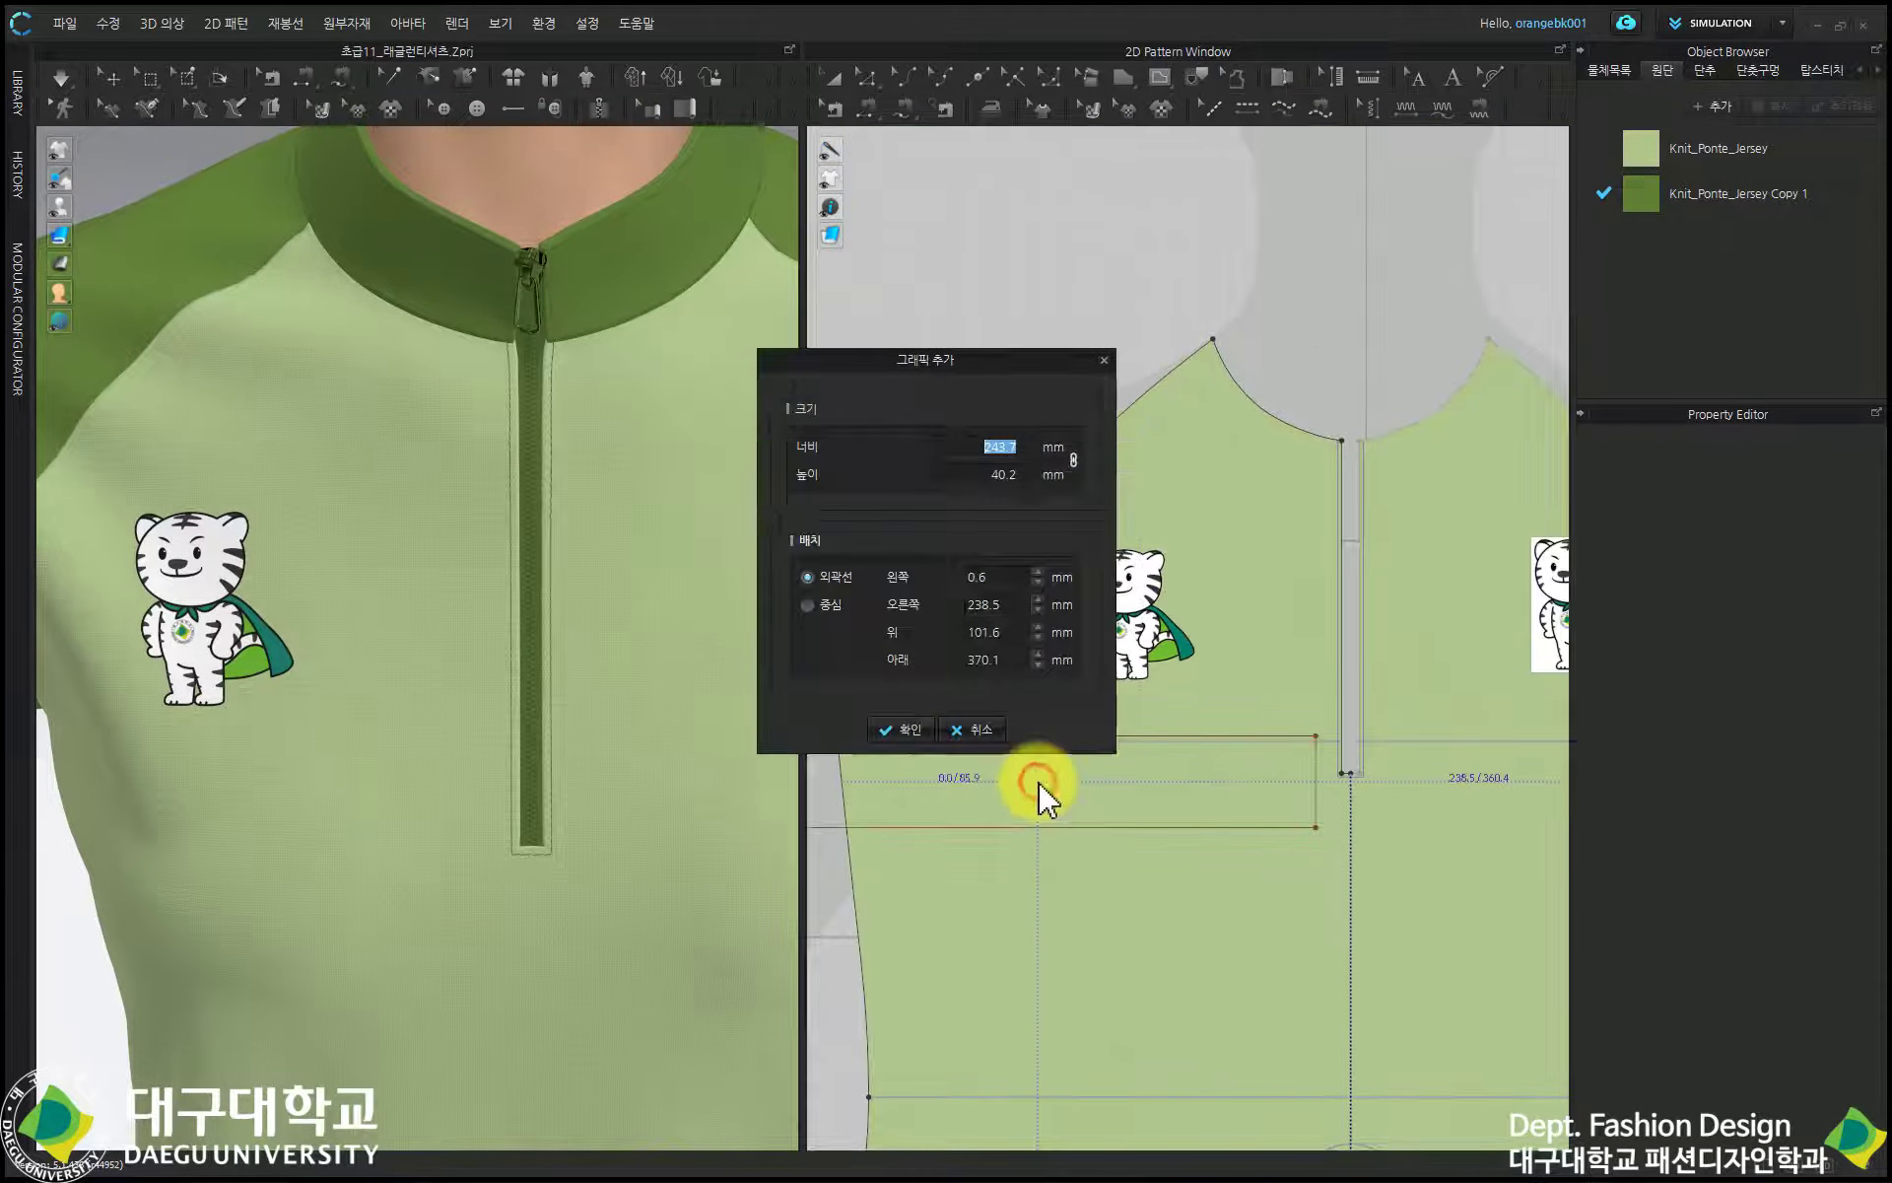
left_click(897, 730)
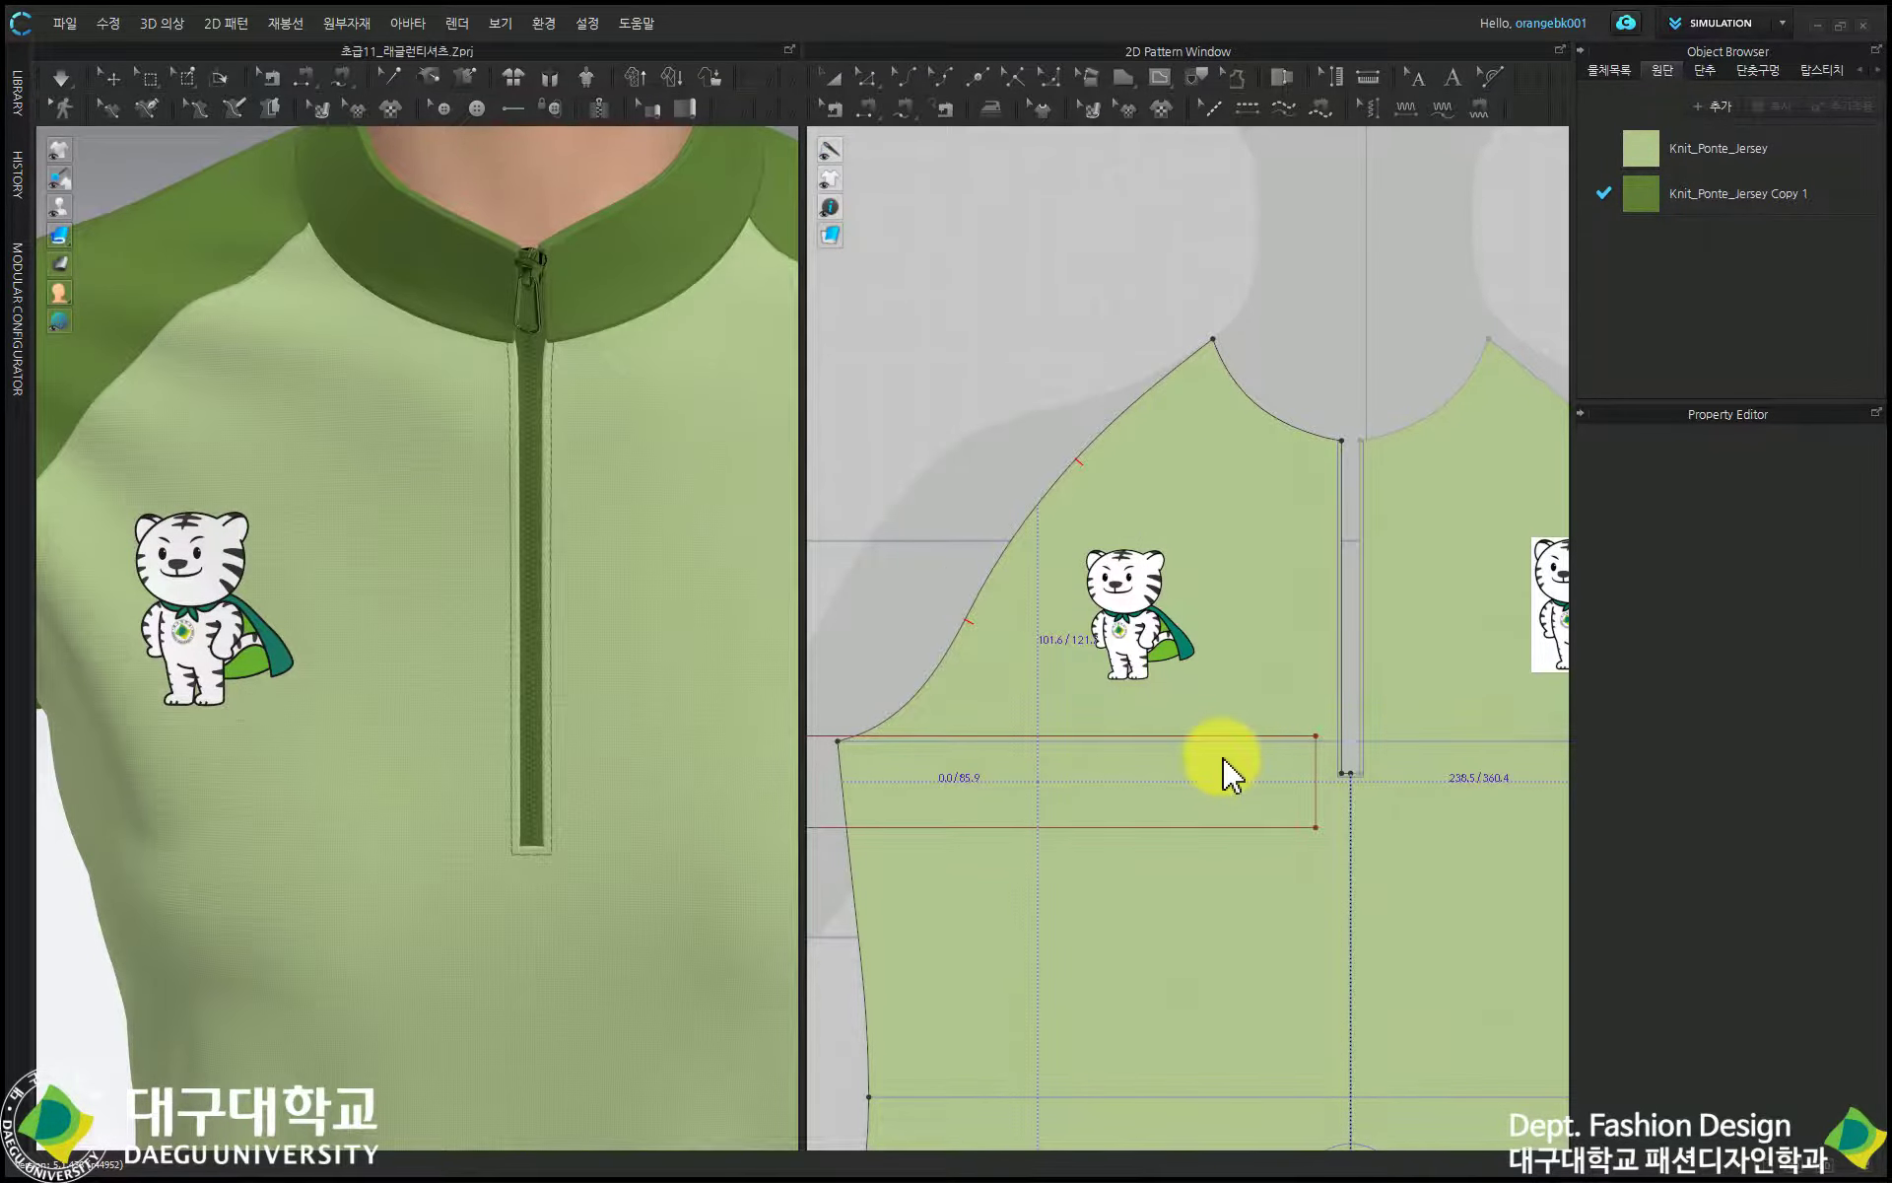
Step: Scale the text logo graphic down to about 116.8 × 19.3 mm and place it directly beneath the transparent mascot
left_click(1228, 774)
scroll(1225, 764, "down", 3)
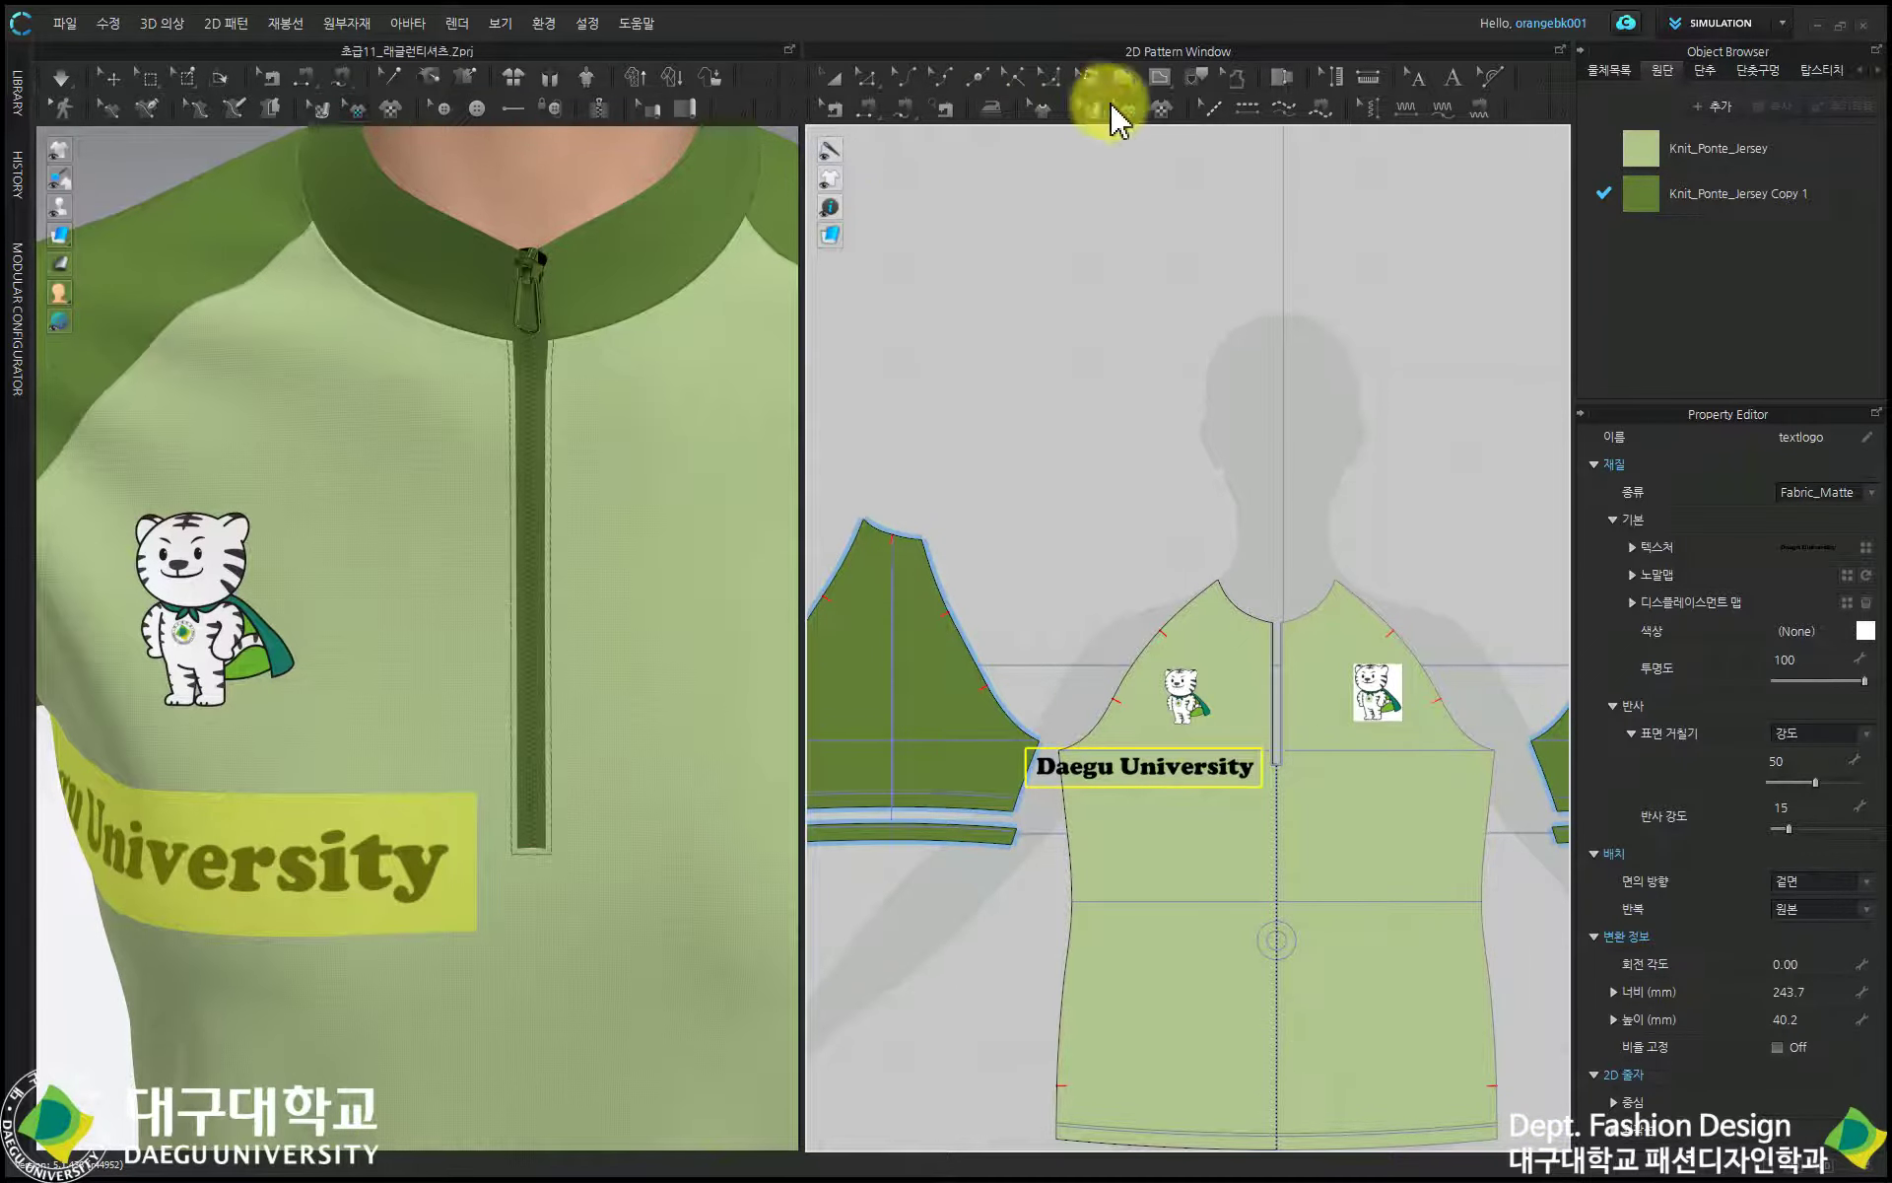
left_click(1129, 108)
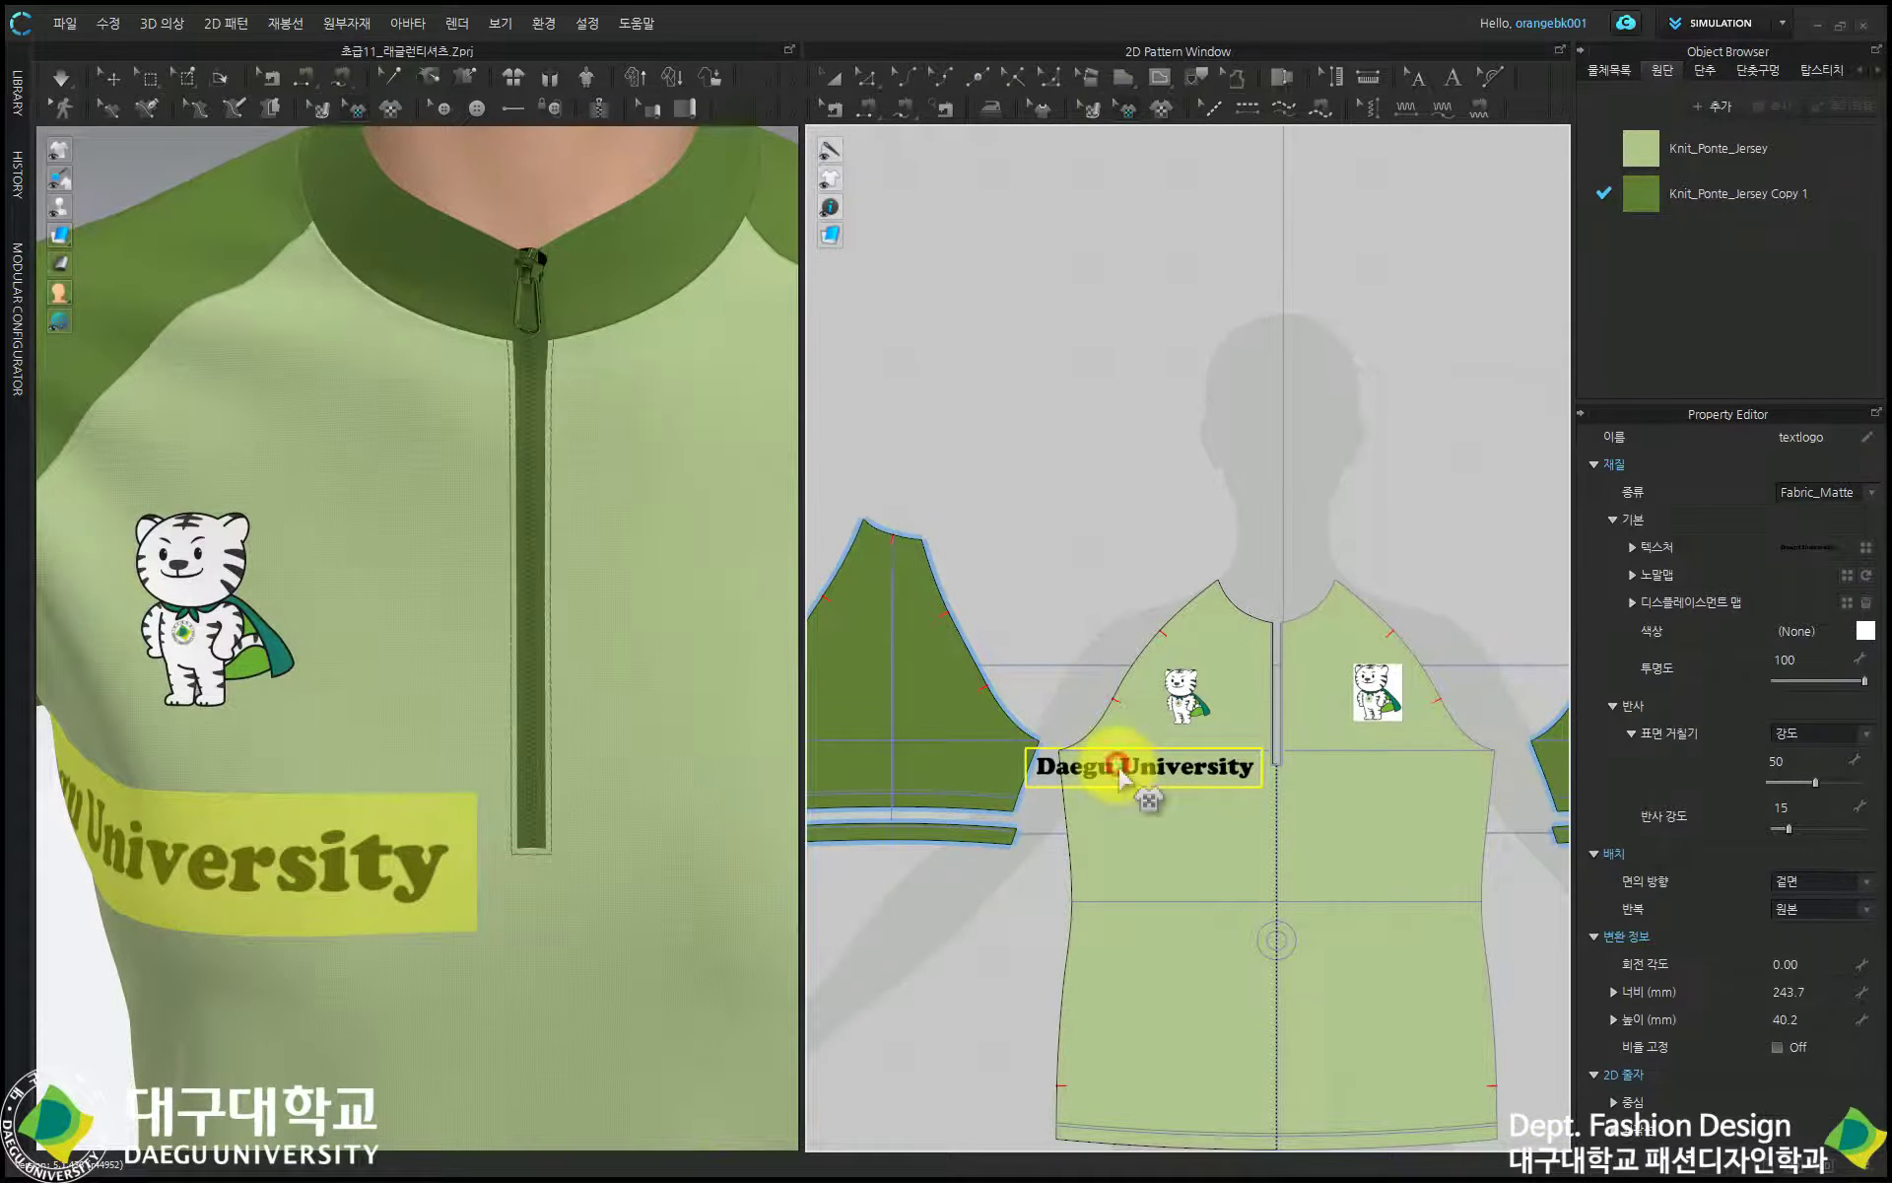
left_click_drag(1101, 808, 1195, 784)
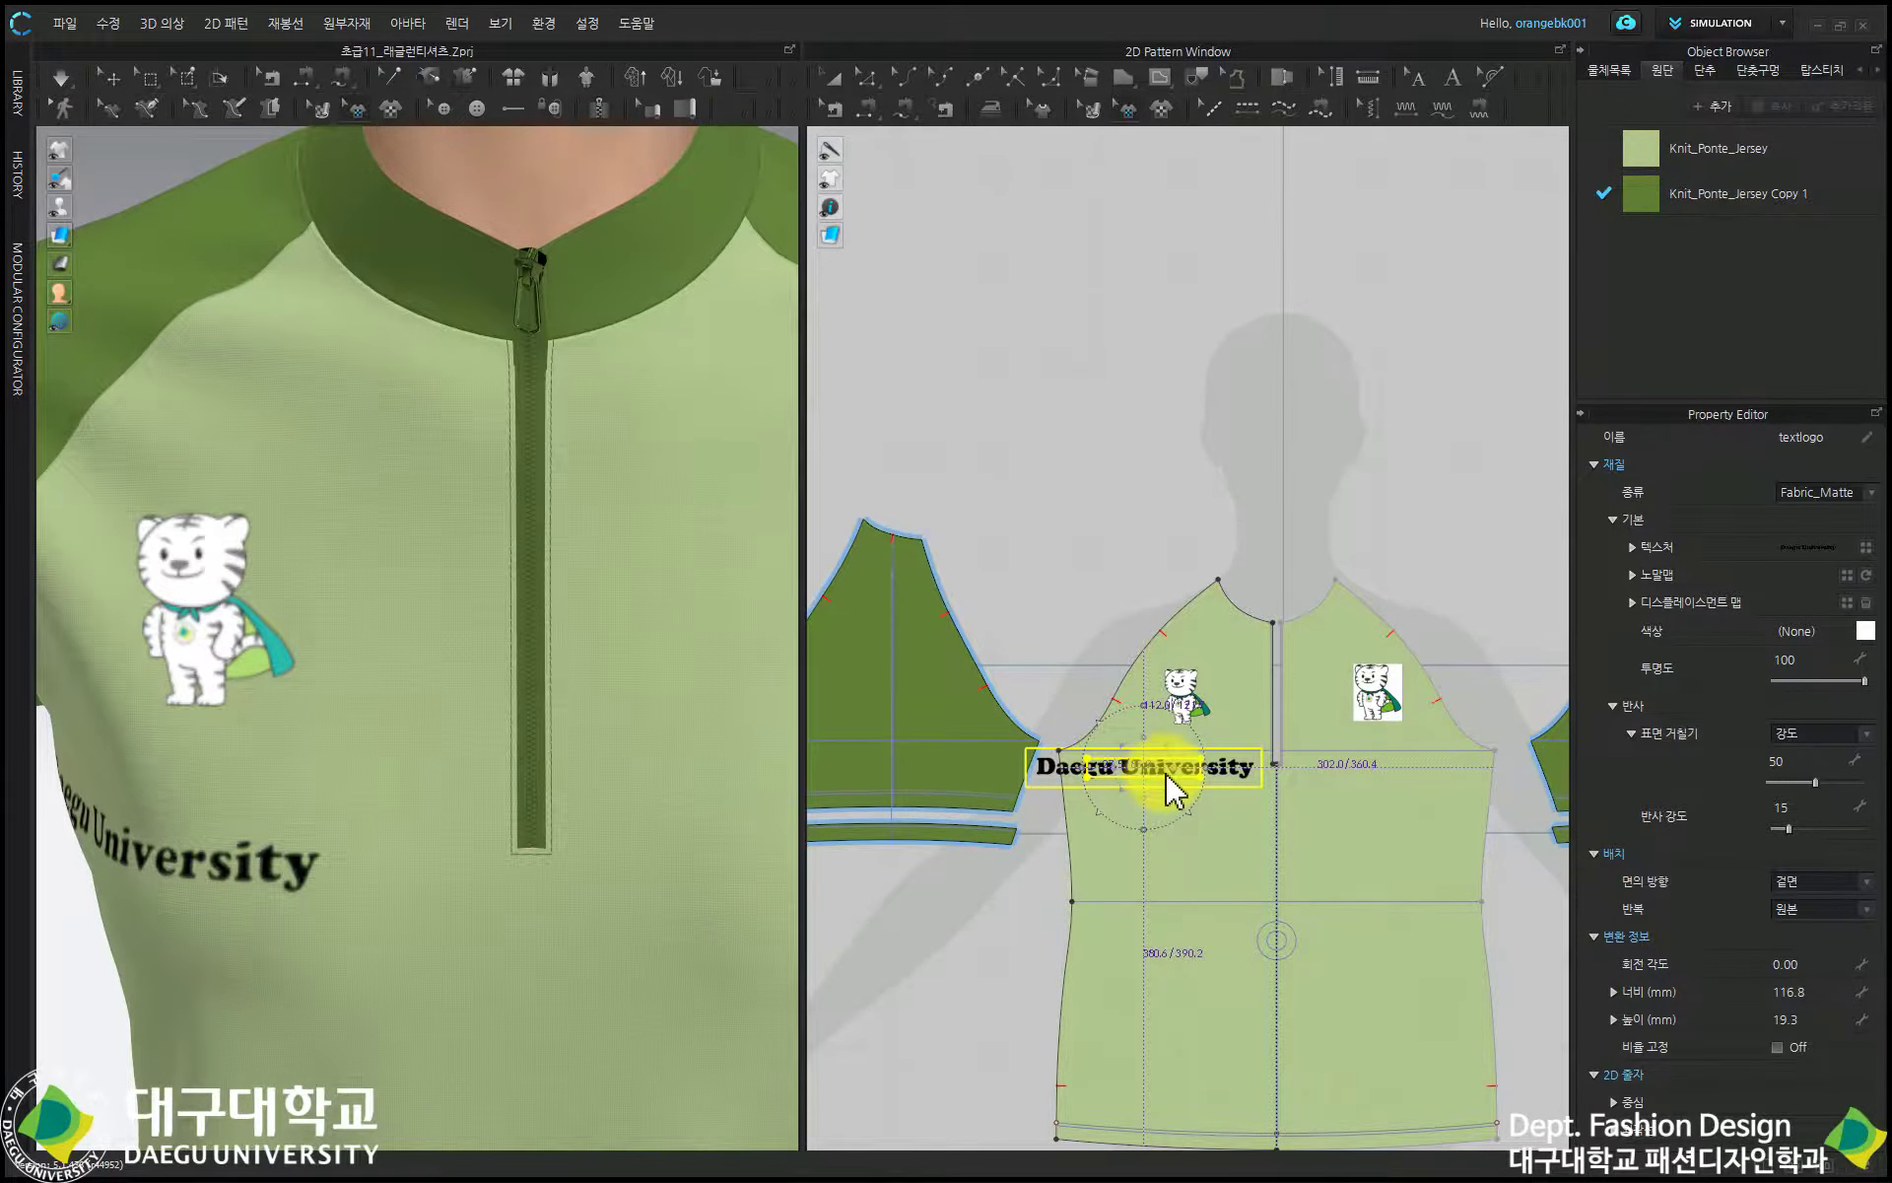
scroll(1169, 789, "up", 5)
left_click_drag(1149, 702, 1180, 574)
Step: Turn on texture color removal for the text logo and recolor it dark green (#577033), sampled from the shirt's collar
left_click(1631, 547)
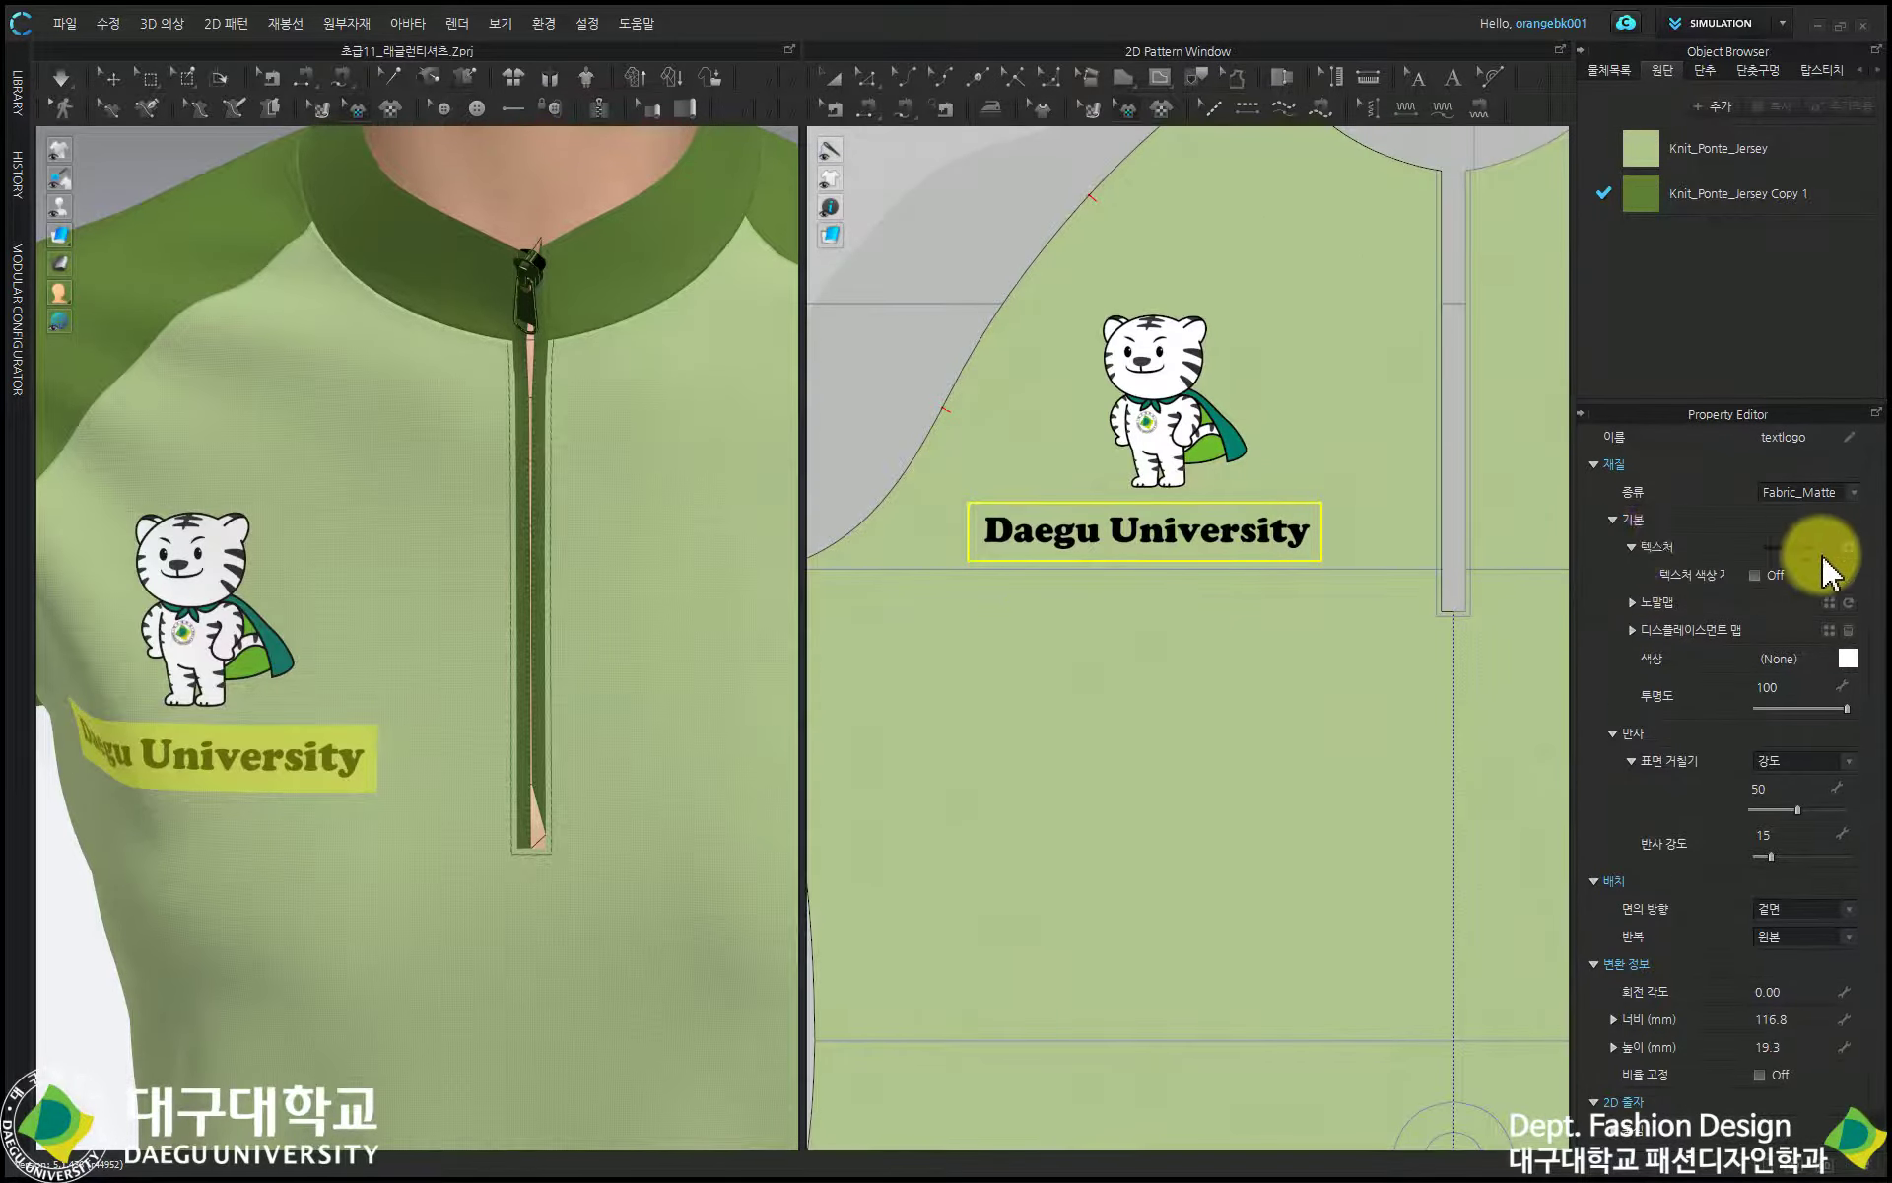
left_click(1755, 576)
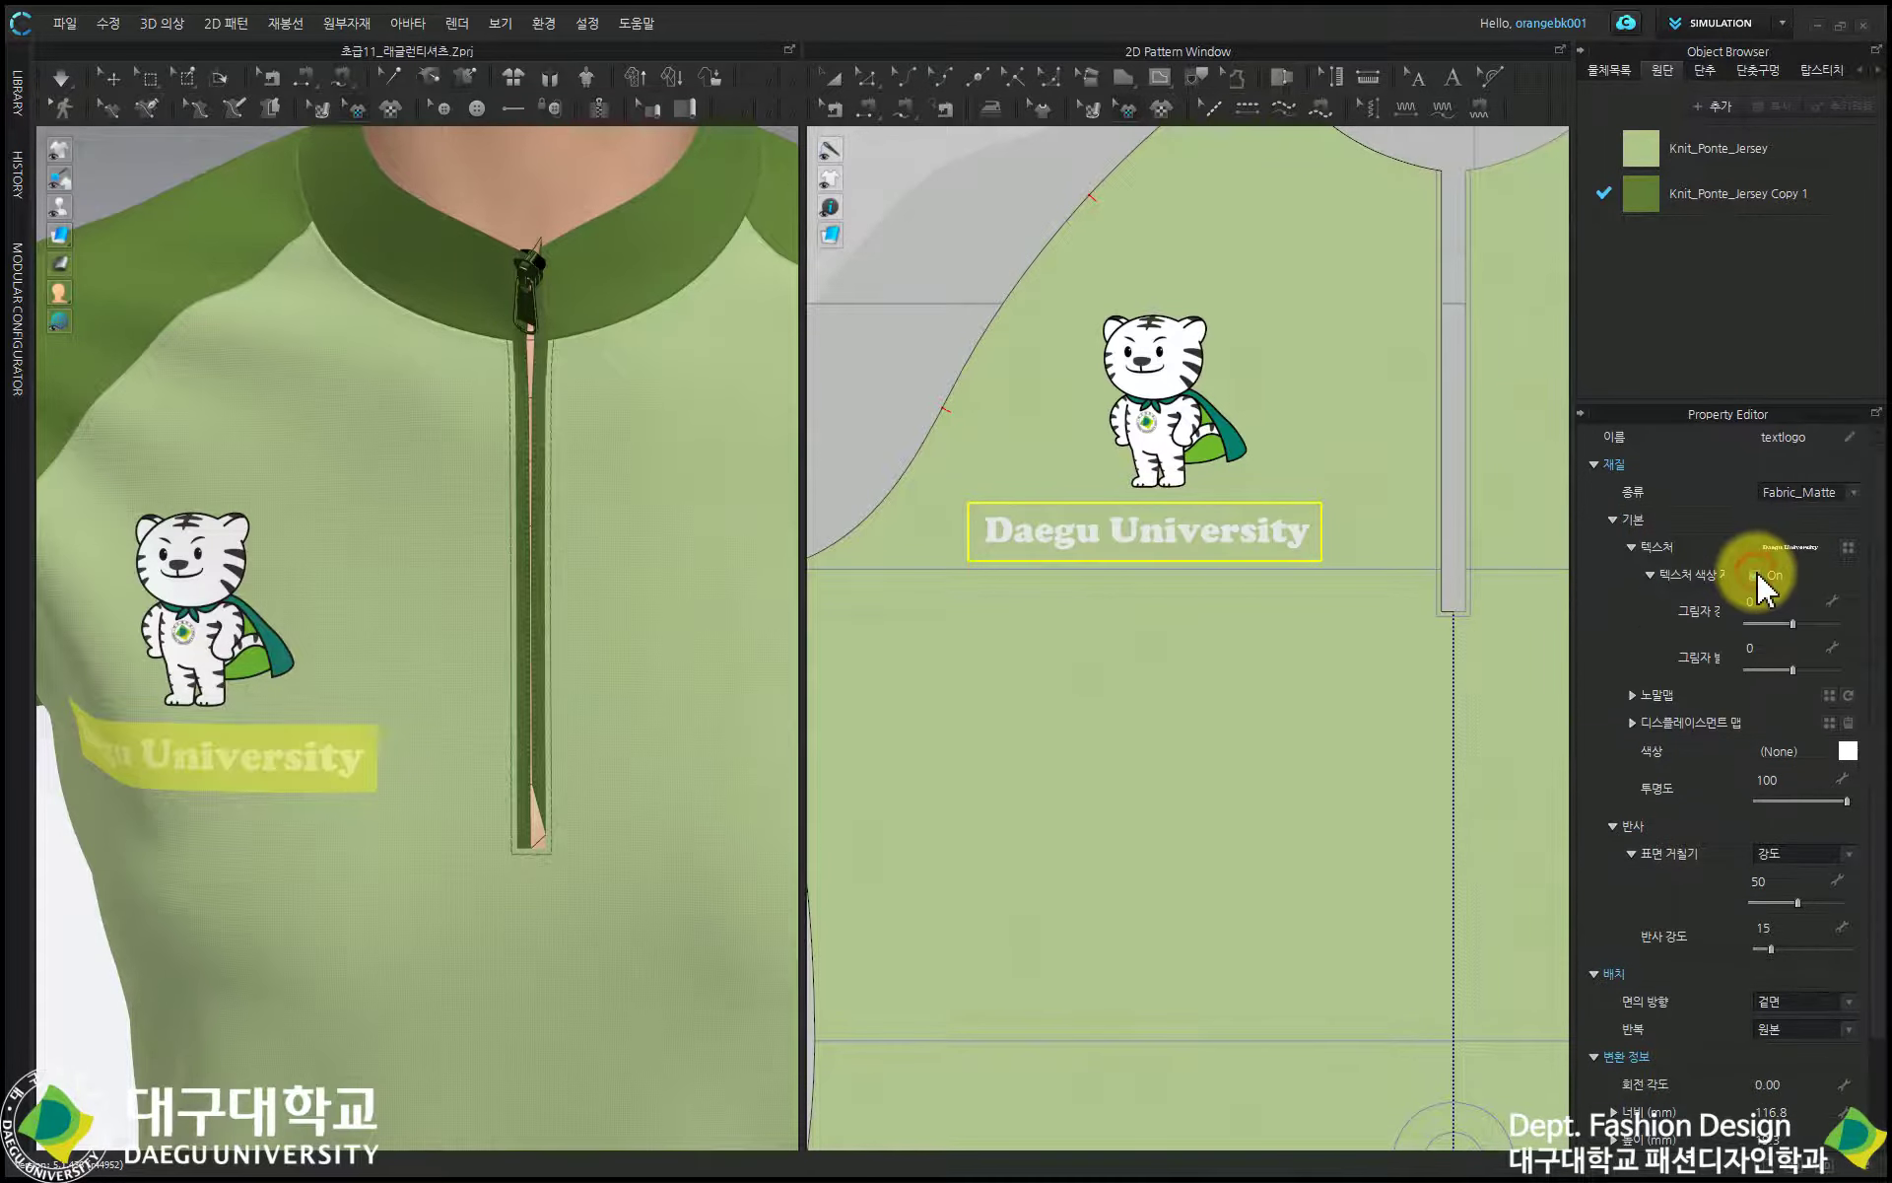
left_click(1849, 753)
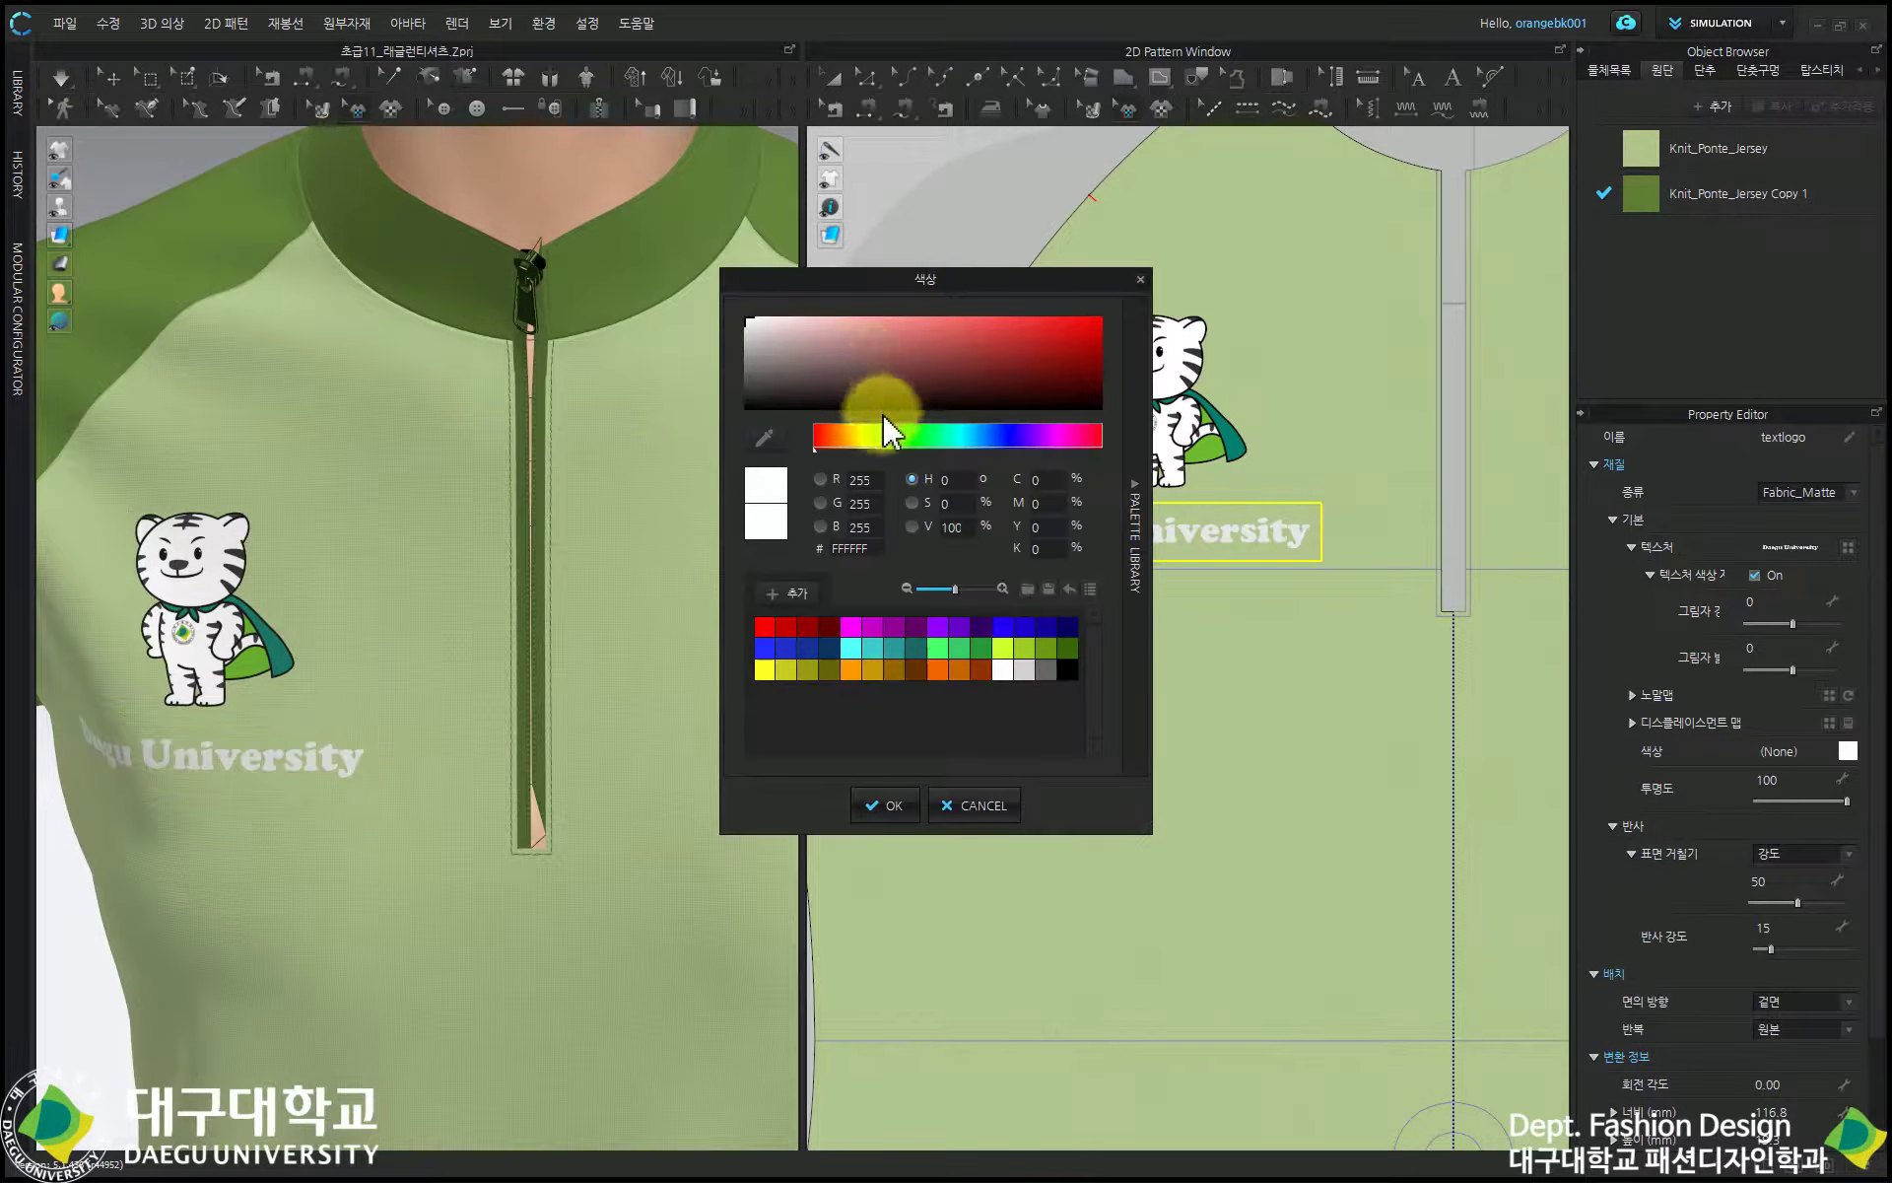
left_click(761, 437)
left_click(596, 265)
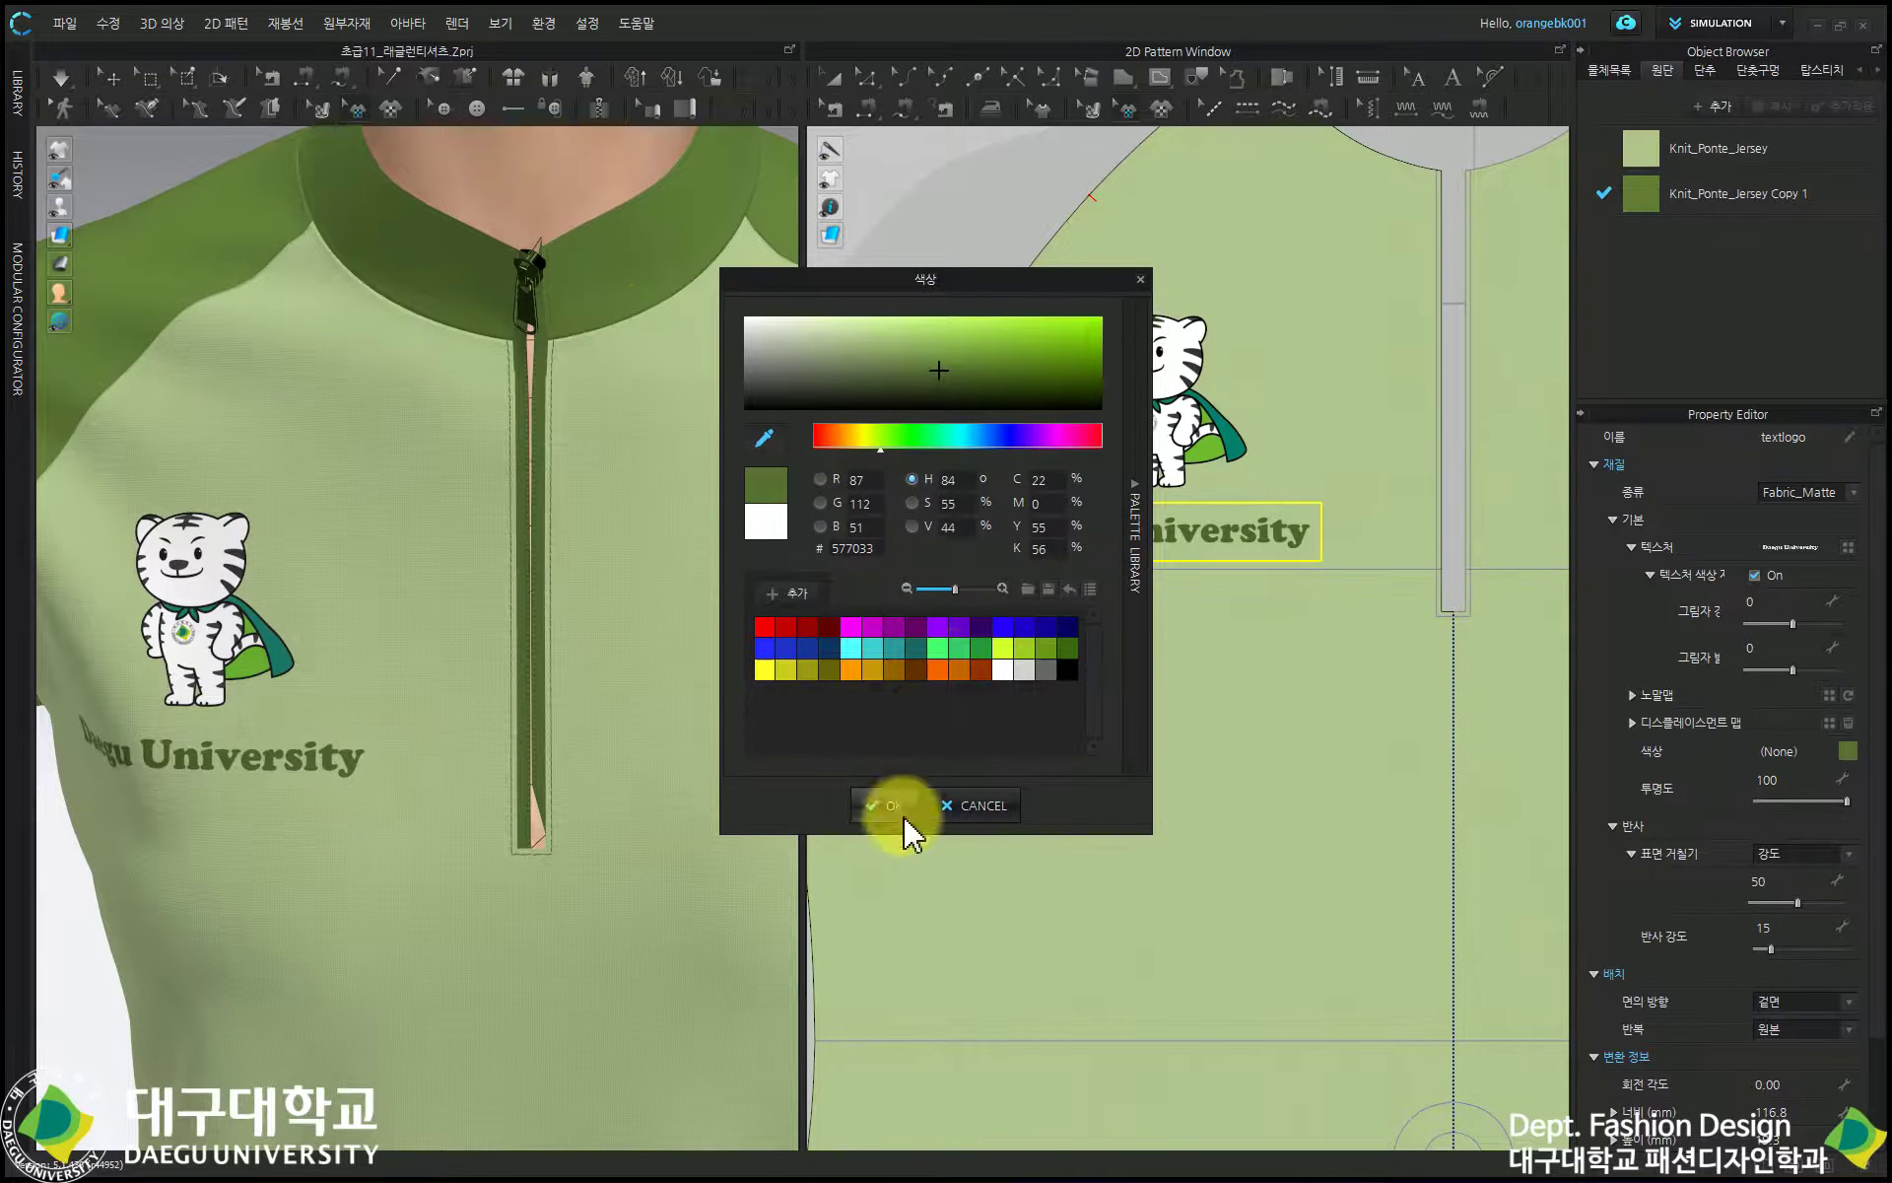
left_click(892, 805)
Step: Simulate the shirt to settle the fabric around the front zipper, and select the front pattern with the text logo
left_click(831, 78)
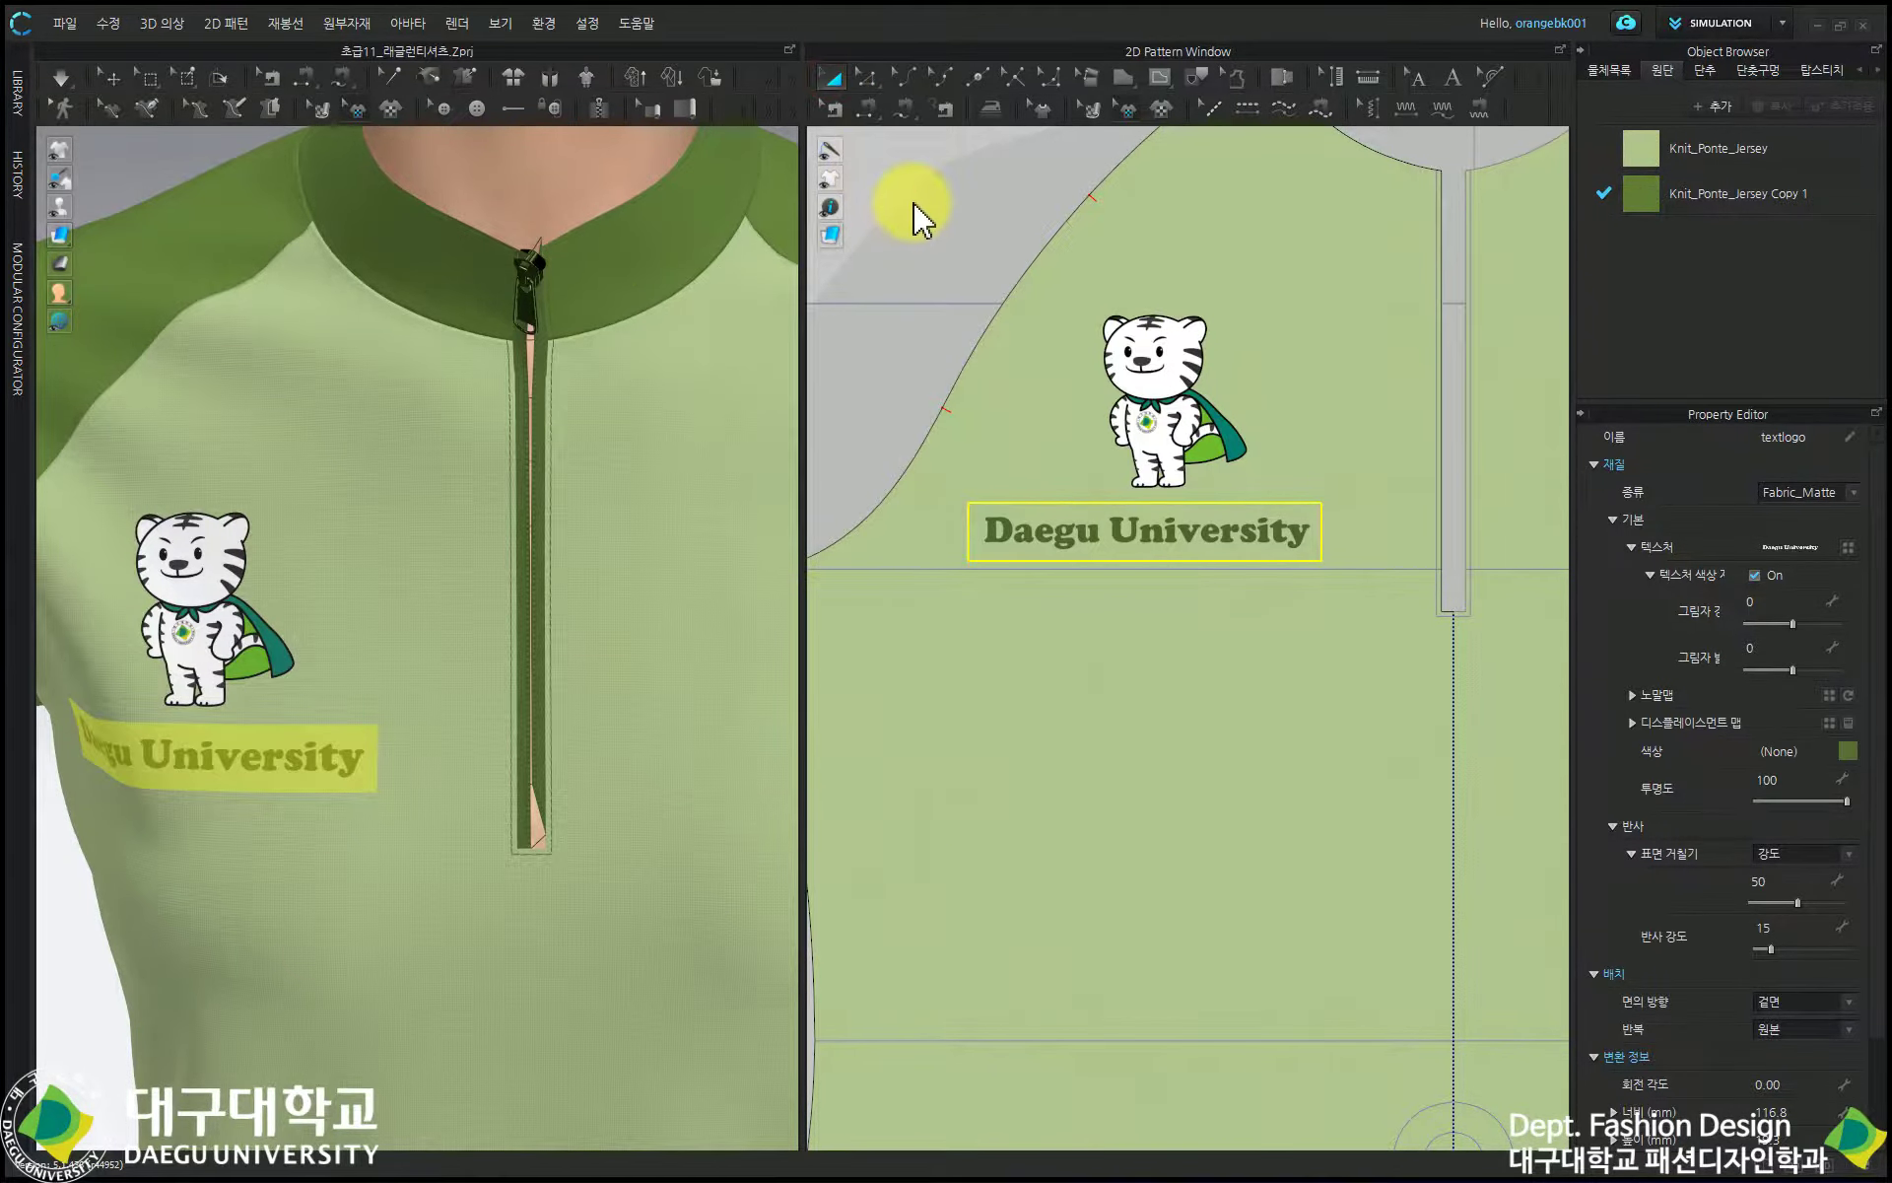
scroll(552, 690, "down", 4)
scroll(899, 573, "down", 6)
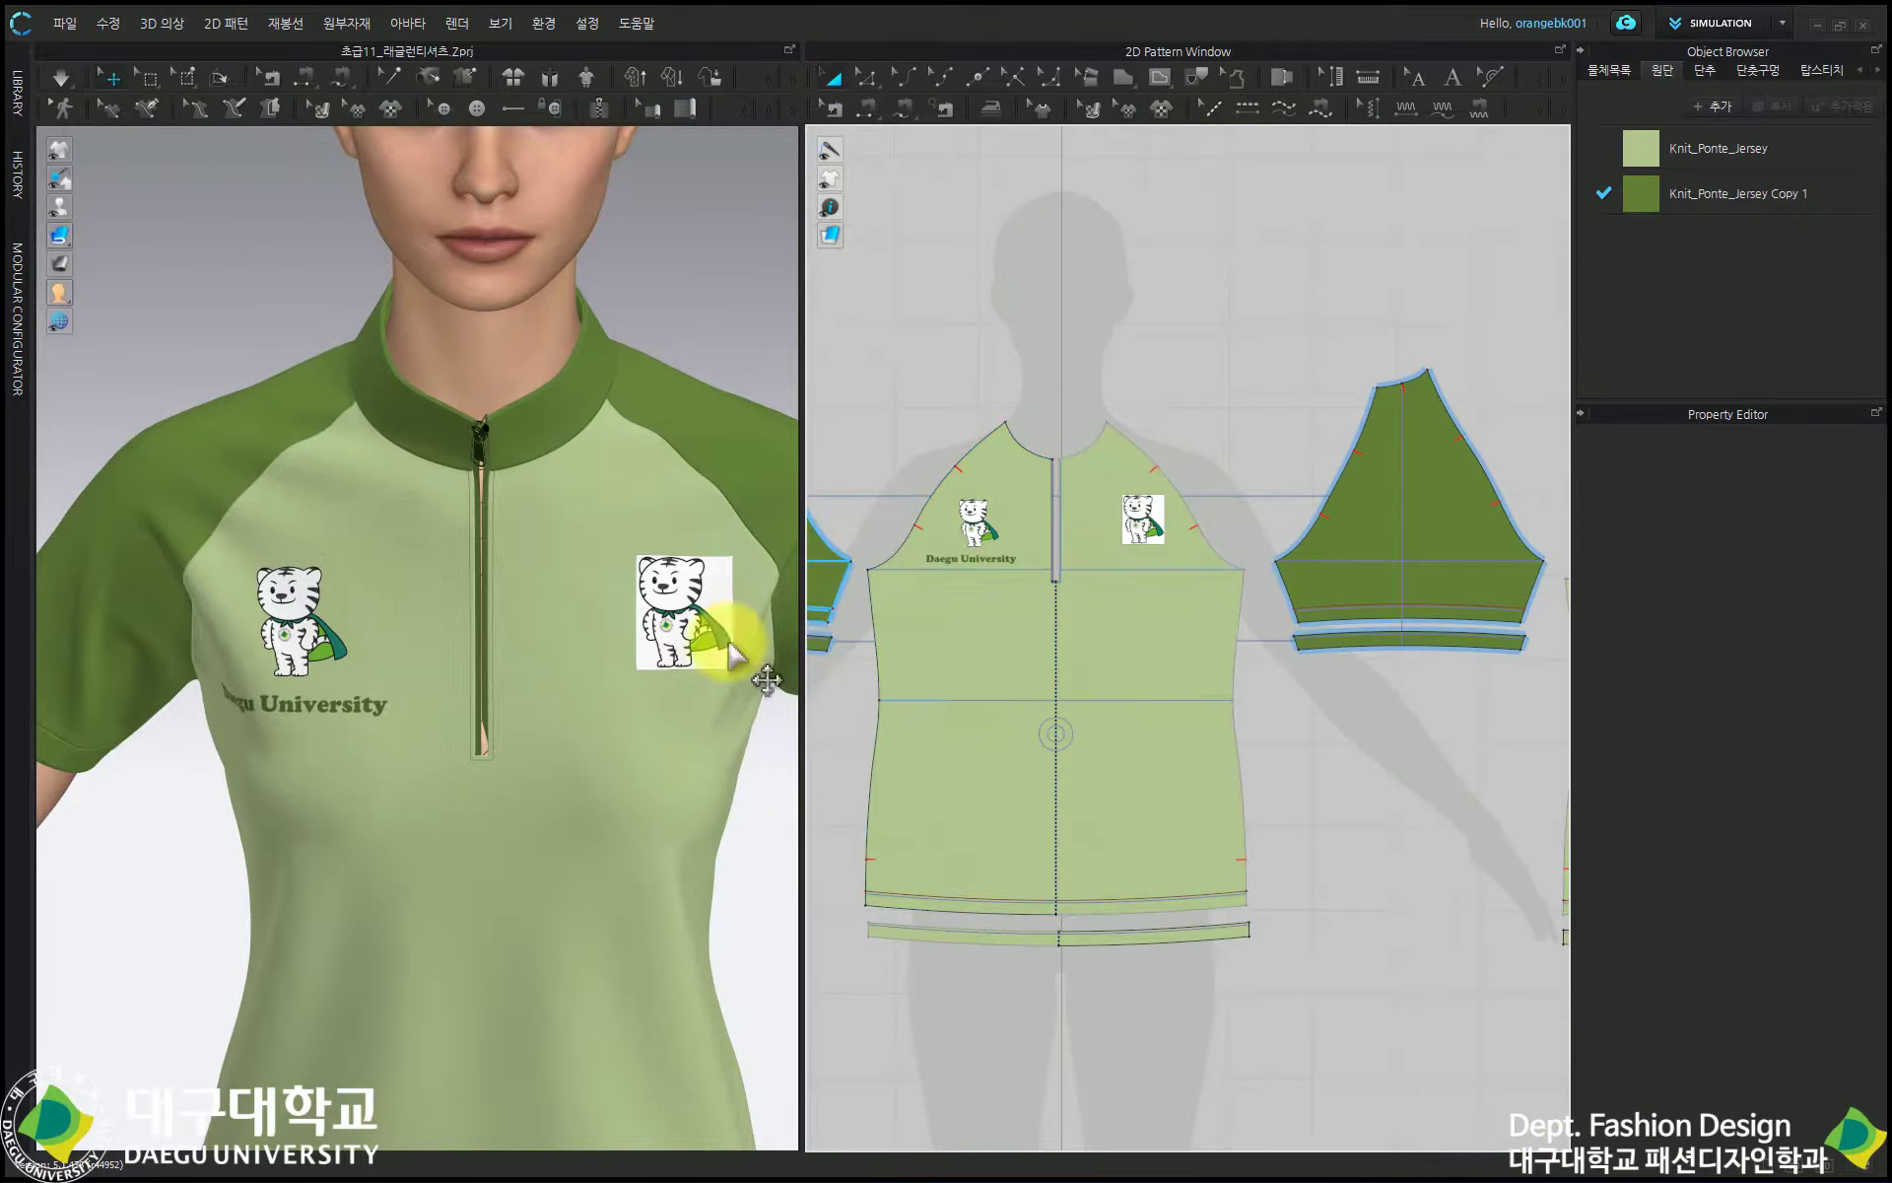
key("space")
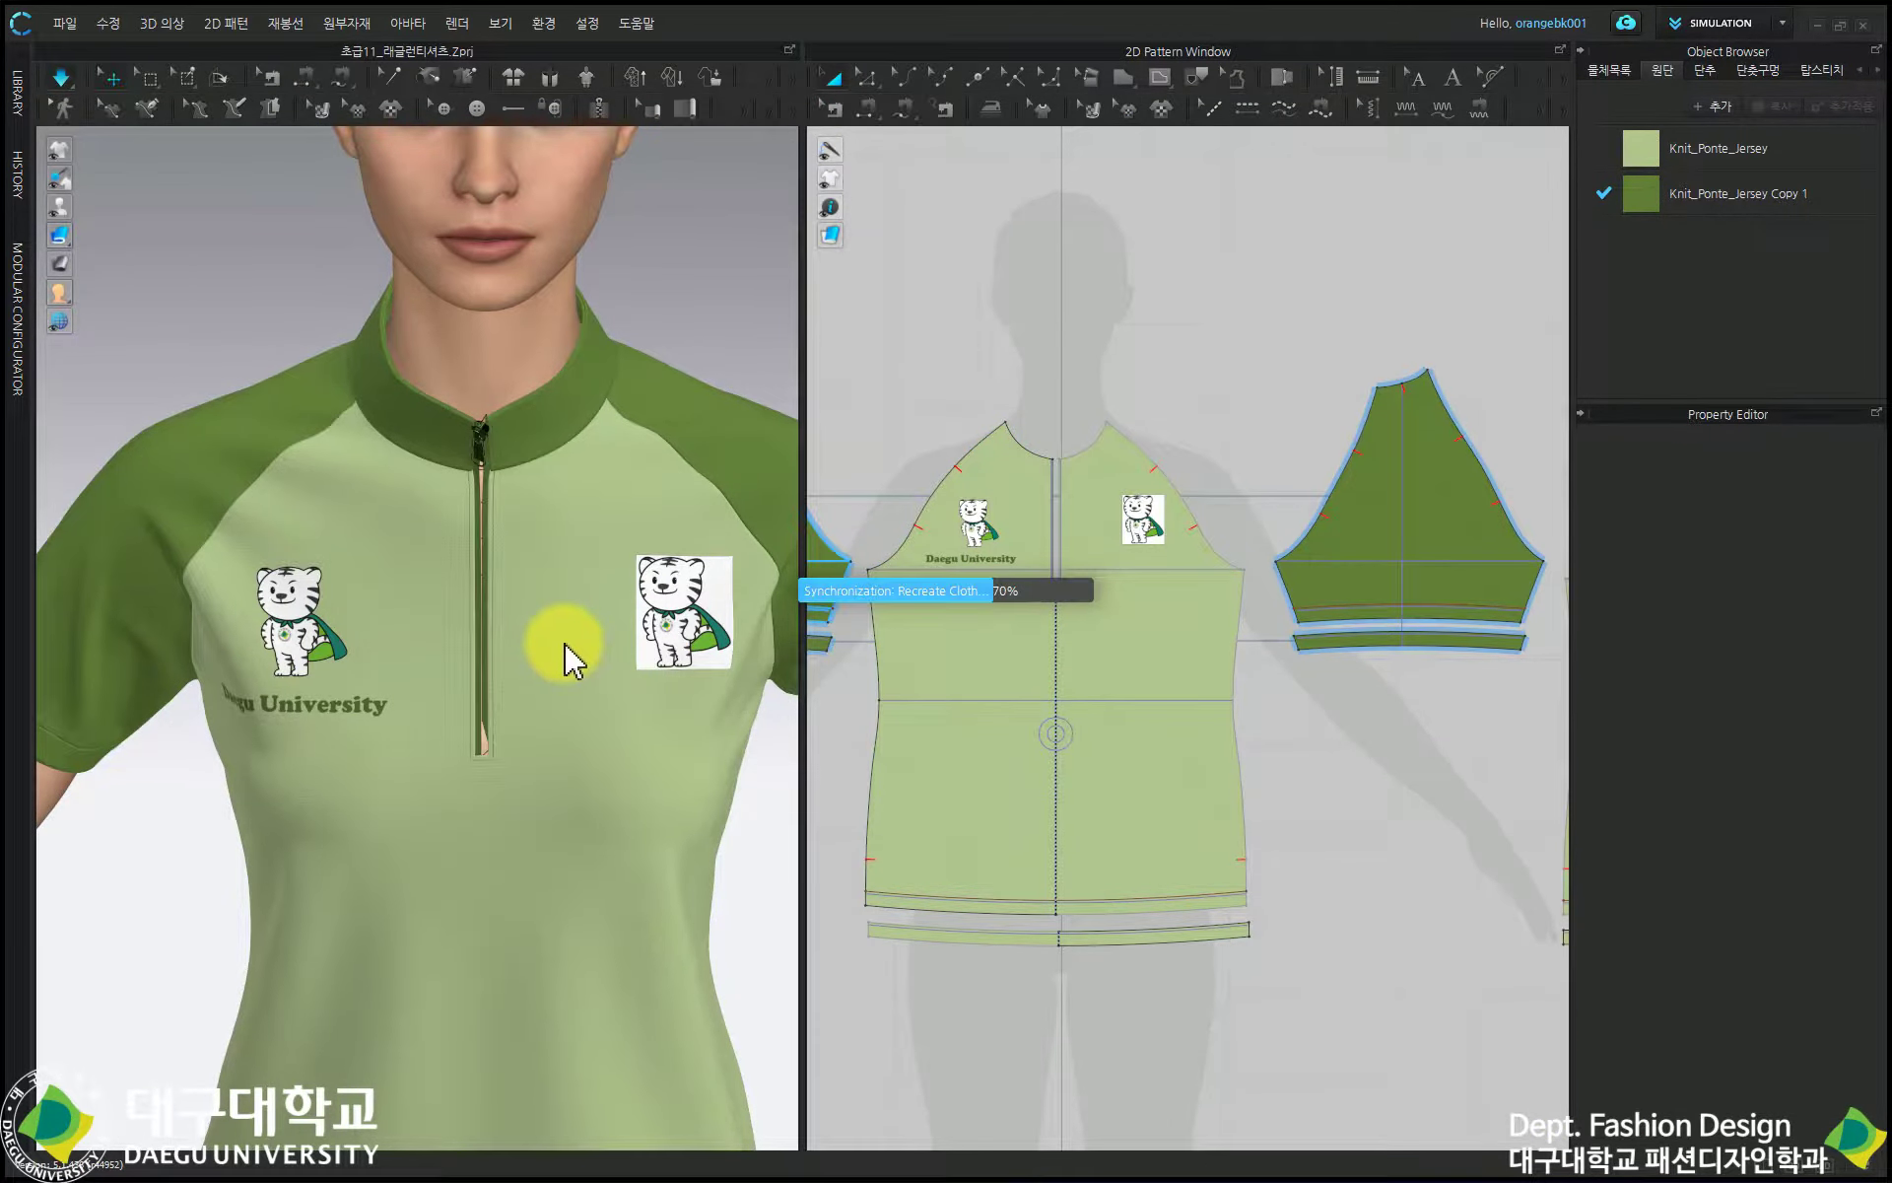
left_click(1178, 477)
scroll(985, 533, "up", 3)
scroll(986, 532, "up", 3)
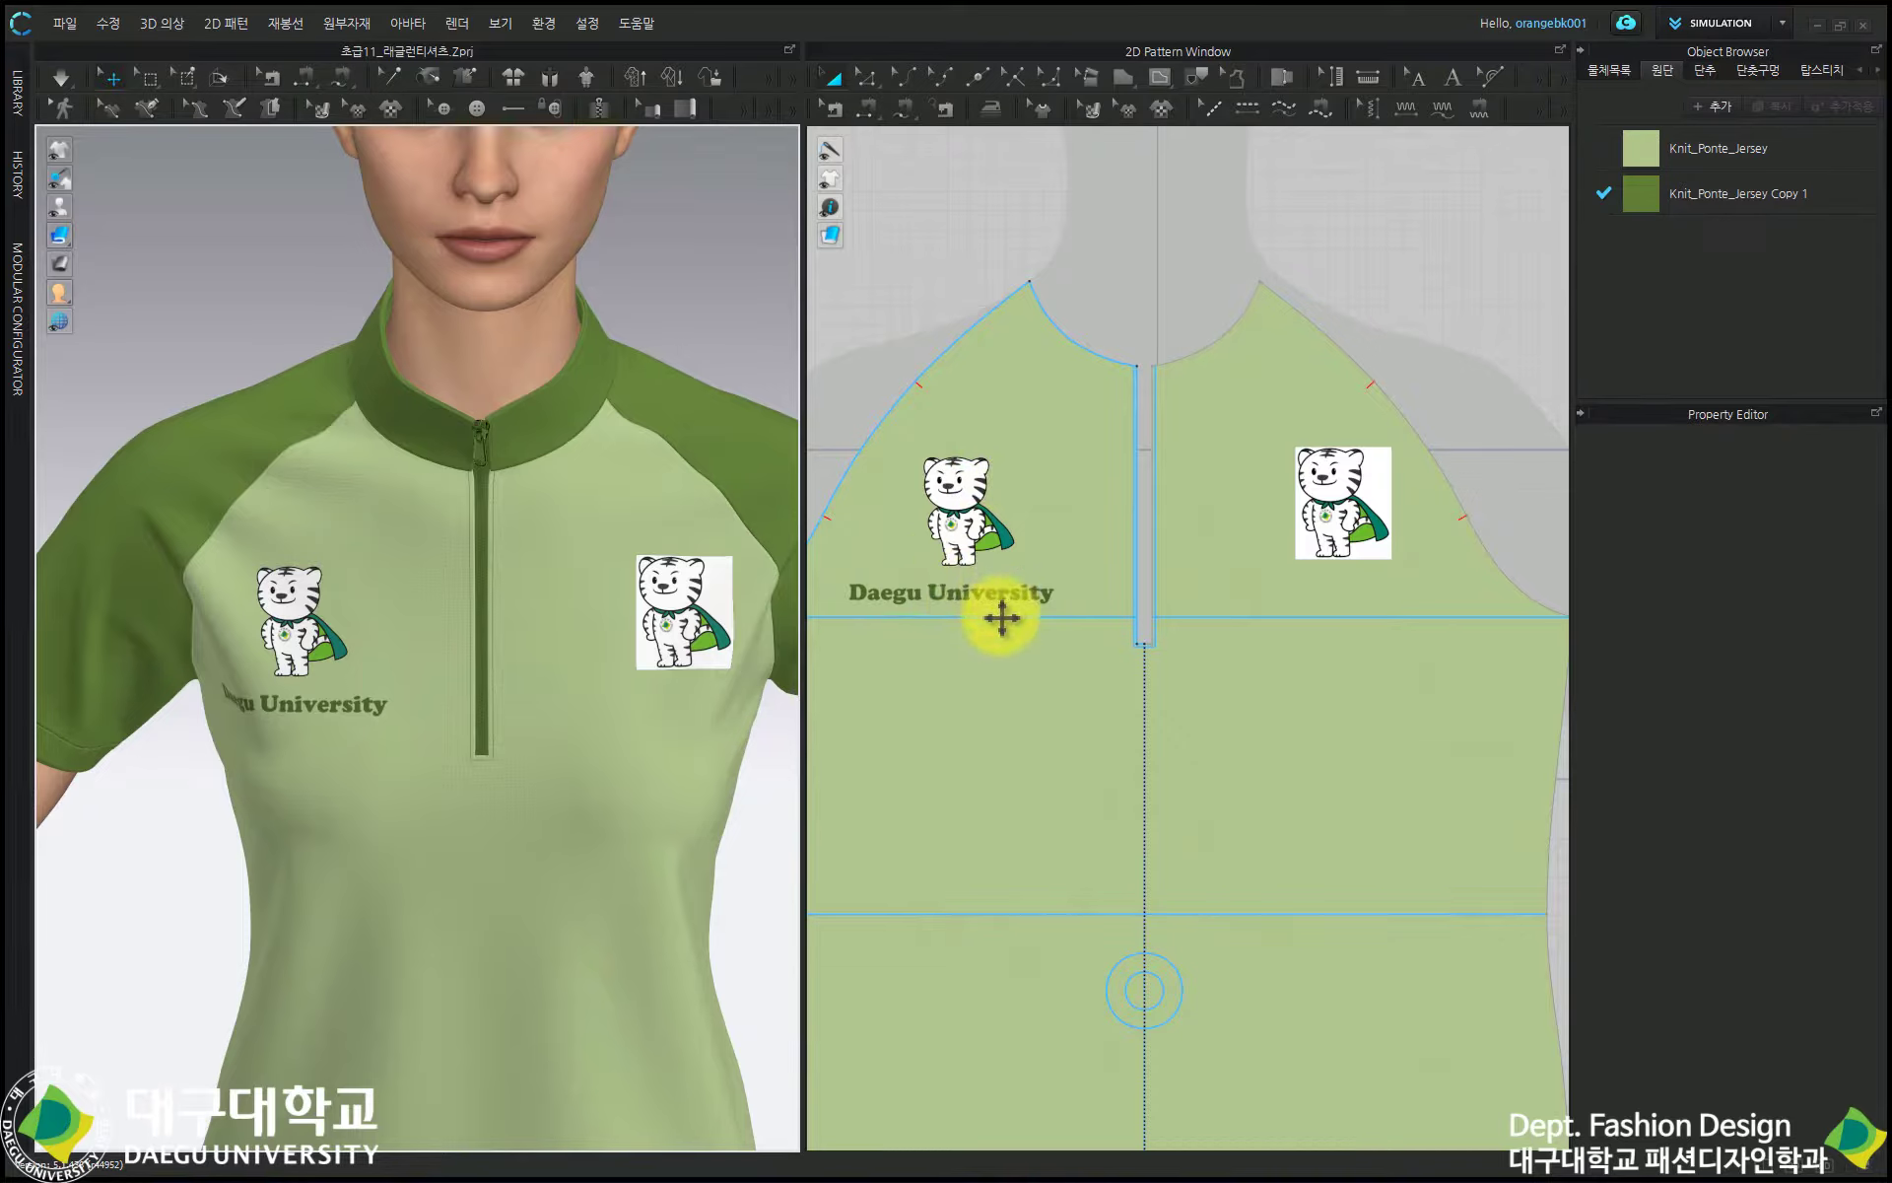
scroll(972, 552, "up", 3)
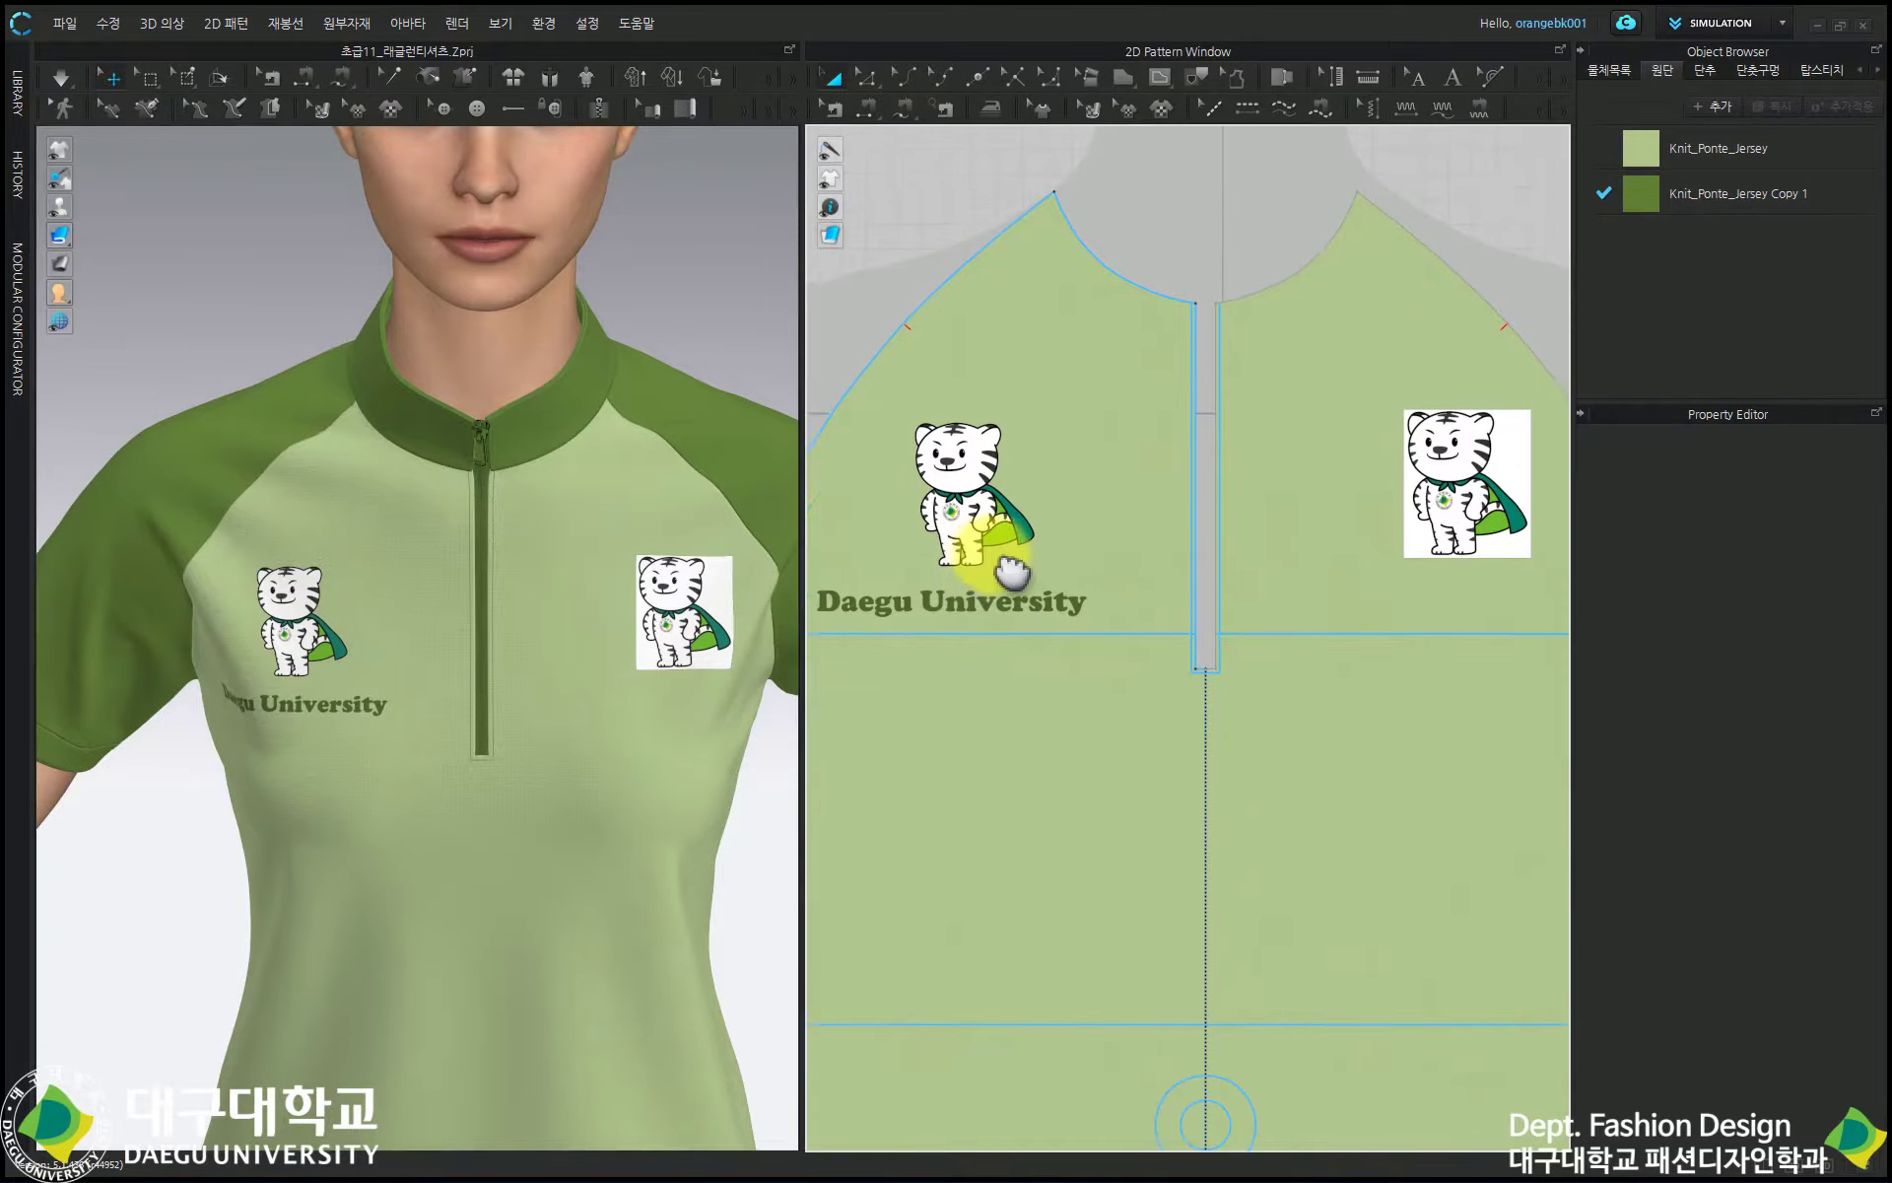